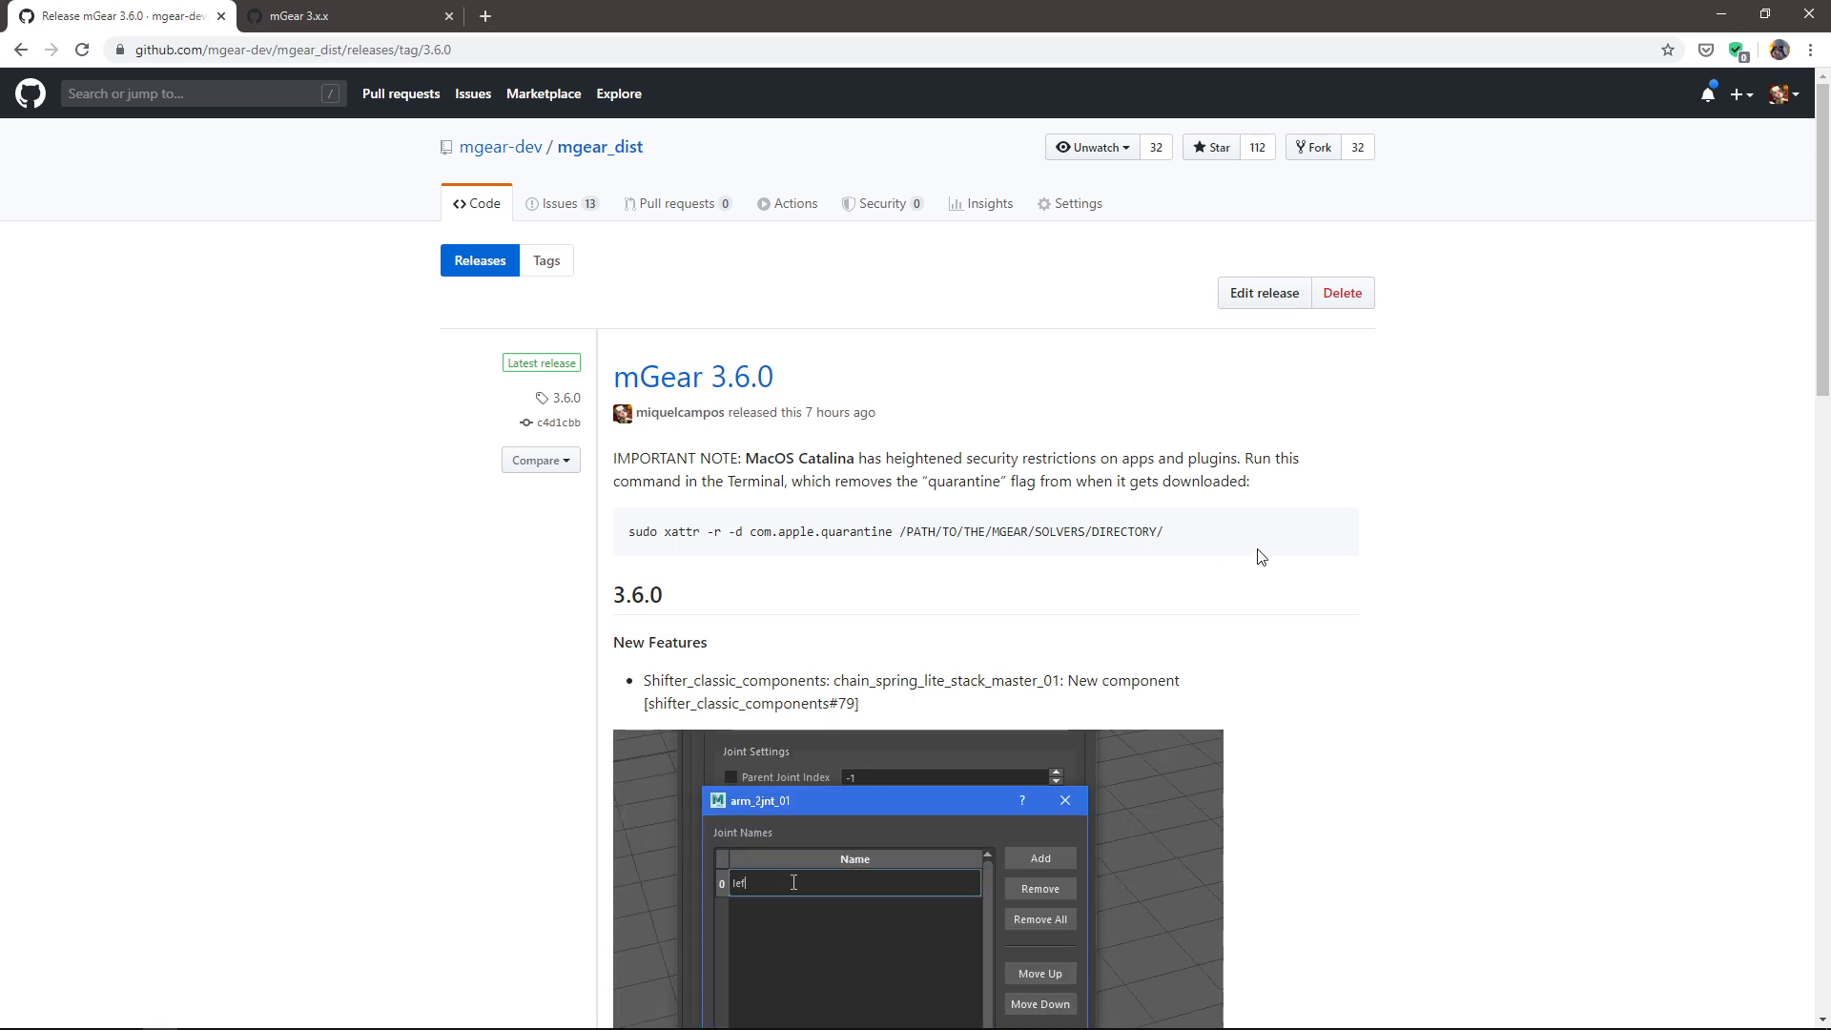
Bring Maya to the front and collapse the script editor to widen the viewport.
{"action": "scroll", "coordinate": [1263, 553], "scroll_direction": "down", "scroll_amount": 5}
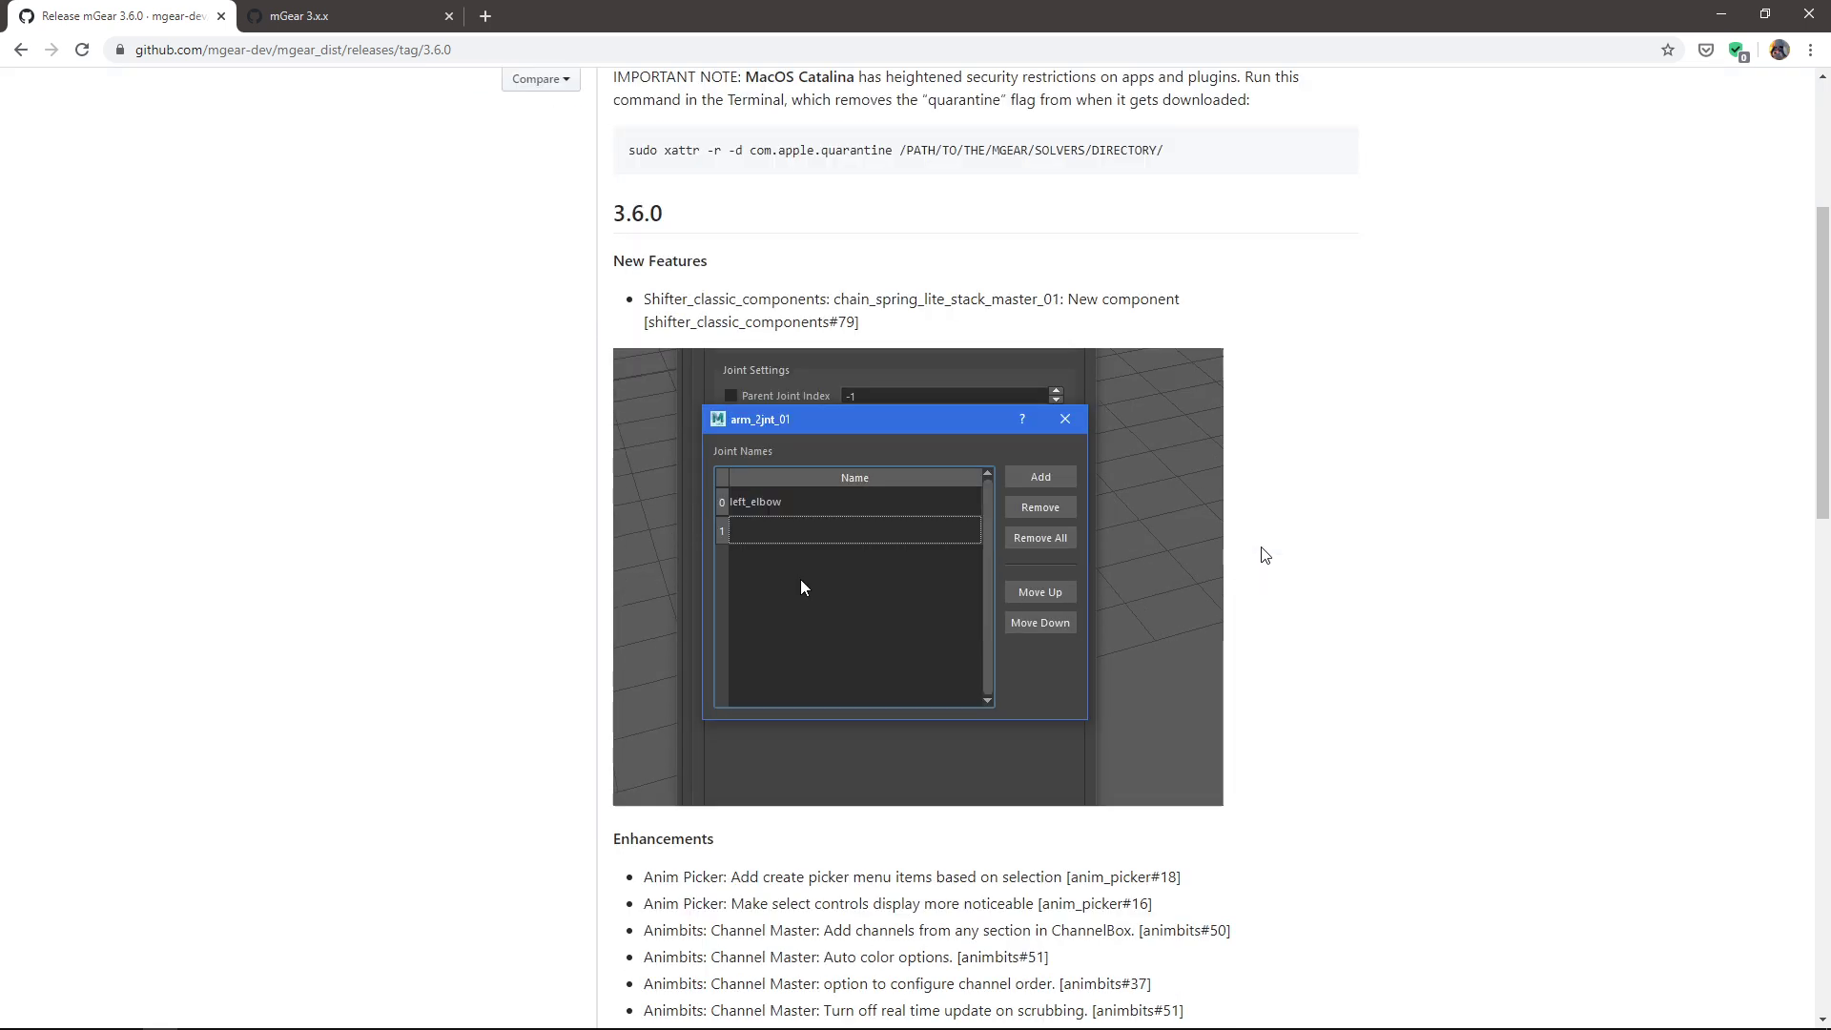
{"action": "scroll", "coordinate": [1268, 552], "scroll_direction": "down", "scroll_amount": 1}
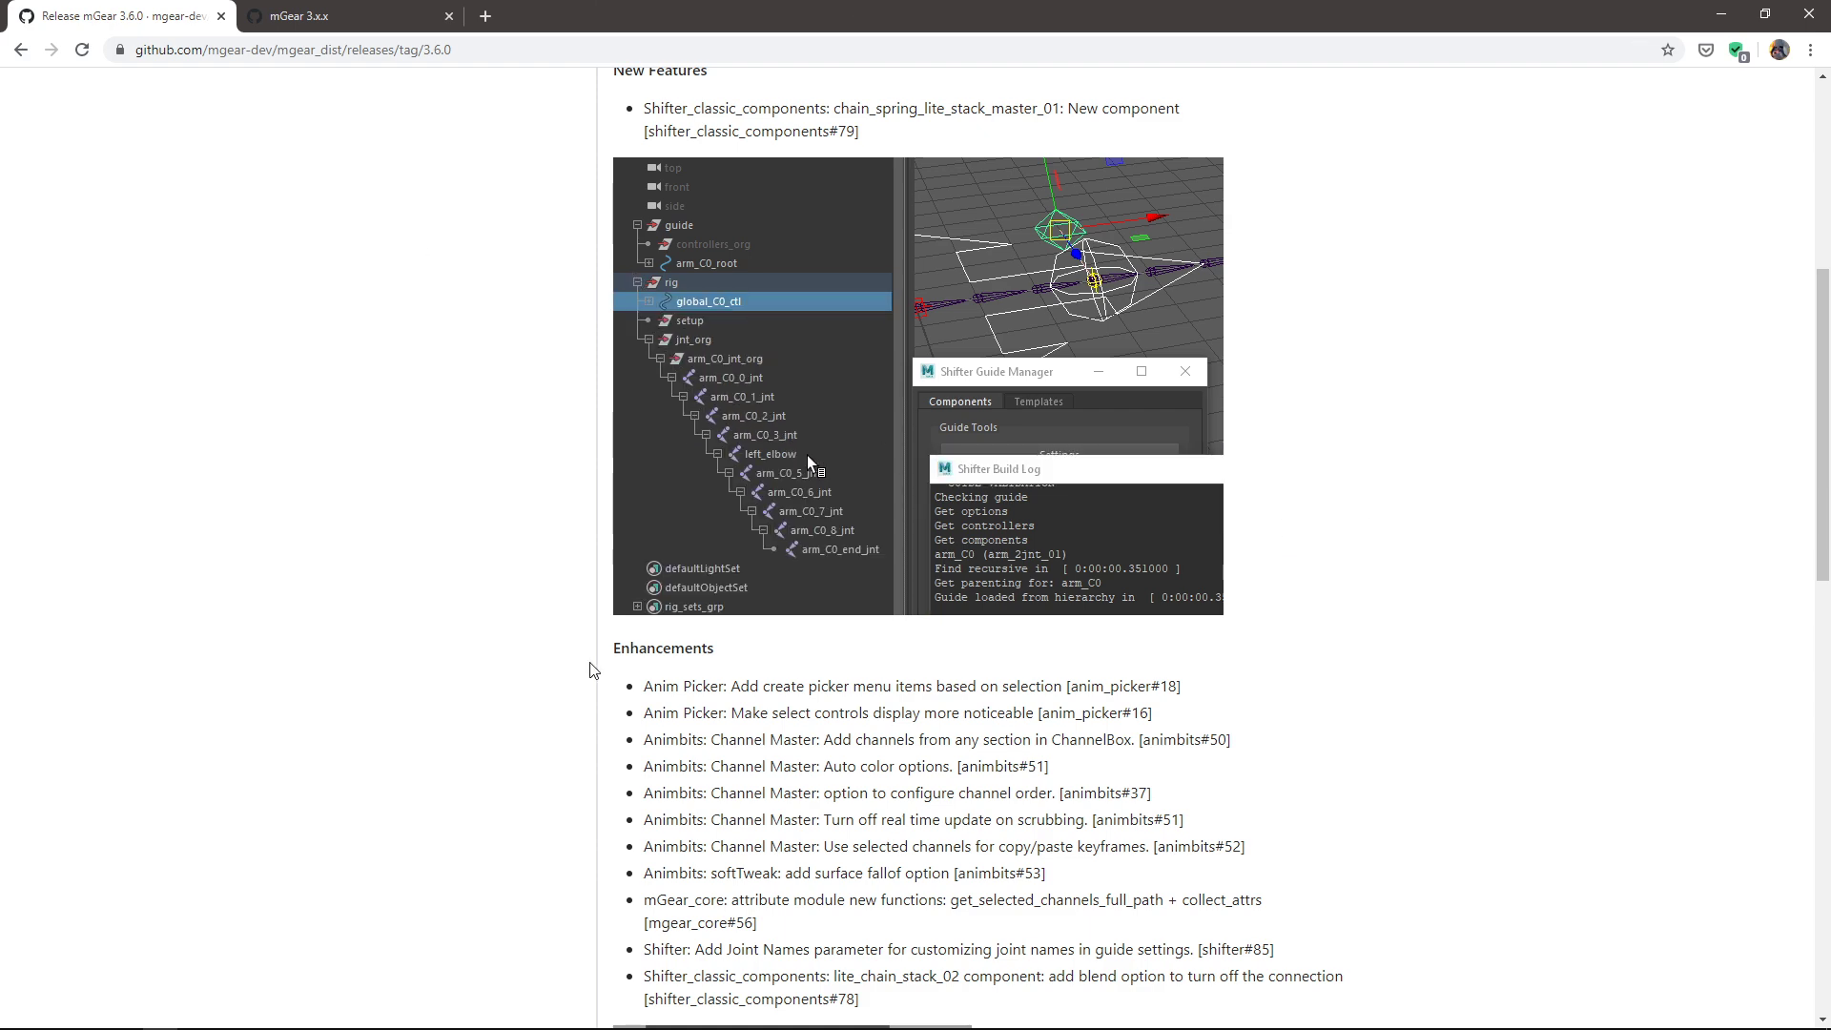
{"action": "scroll", "coordinate": [572, 762], "scroll_direction": "up", "scroll_amount": 6}
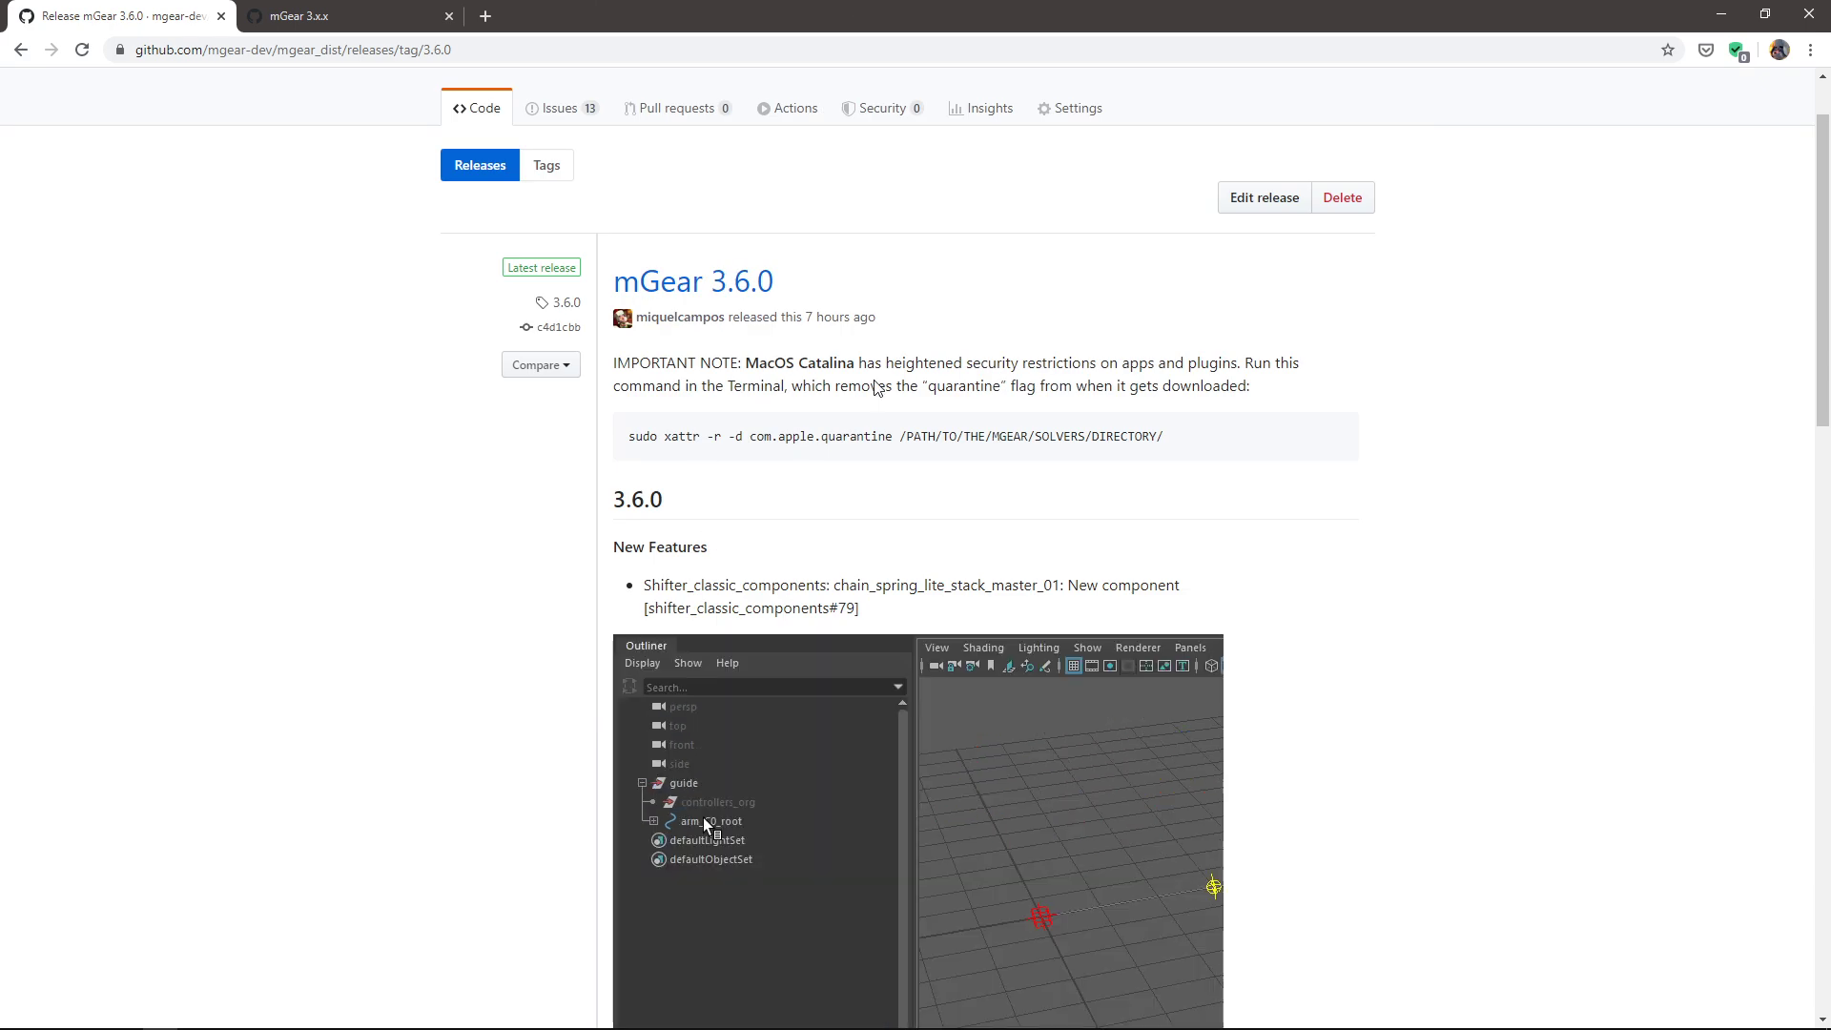
{"action": "scroll", "coordinate": [791, 584], "scroll_direction": "down", "scroll_amount": 4}
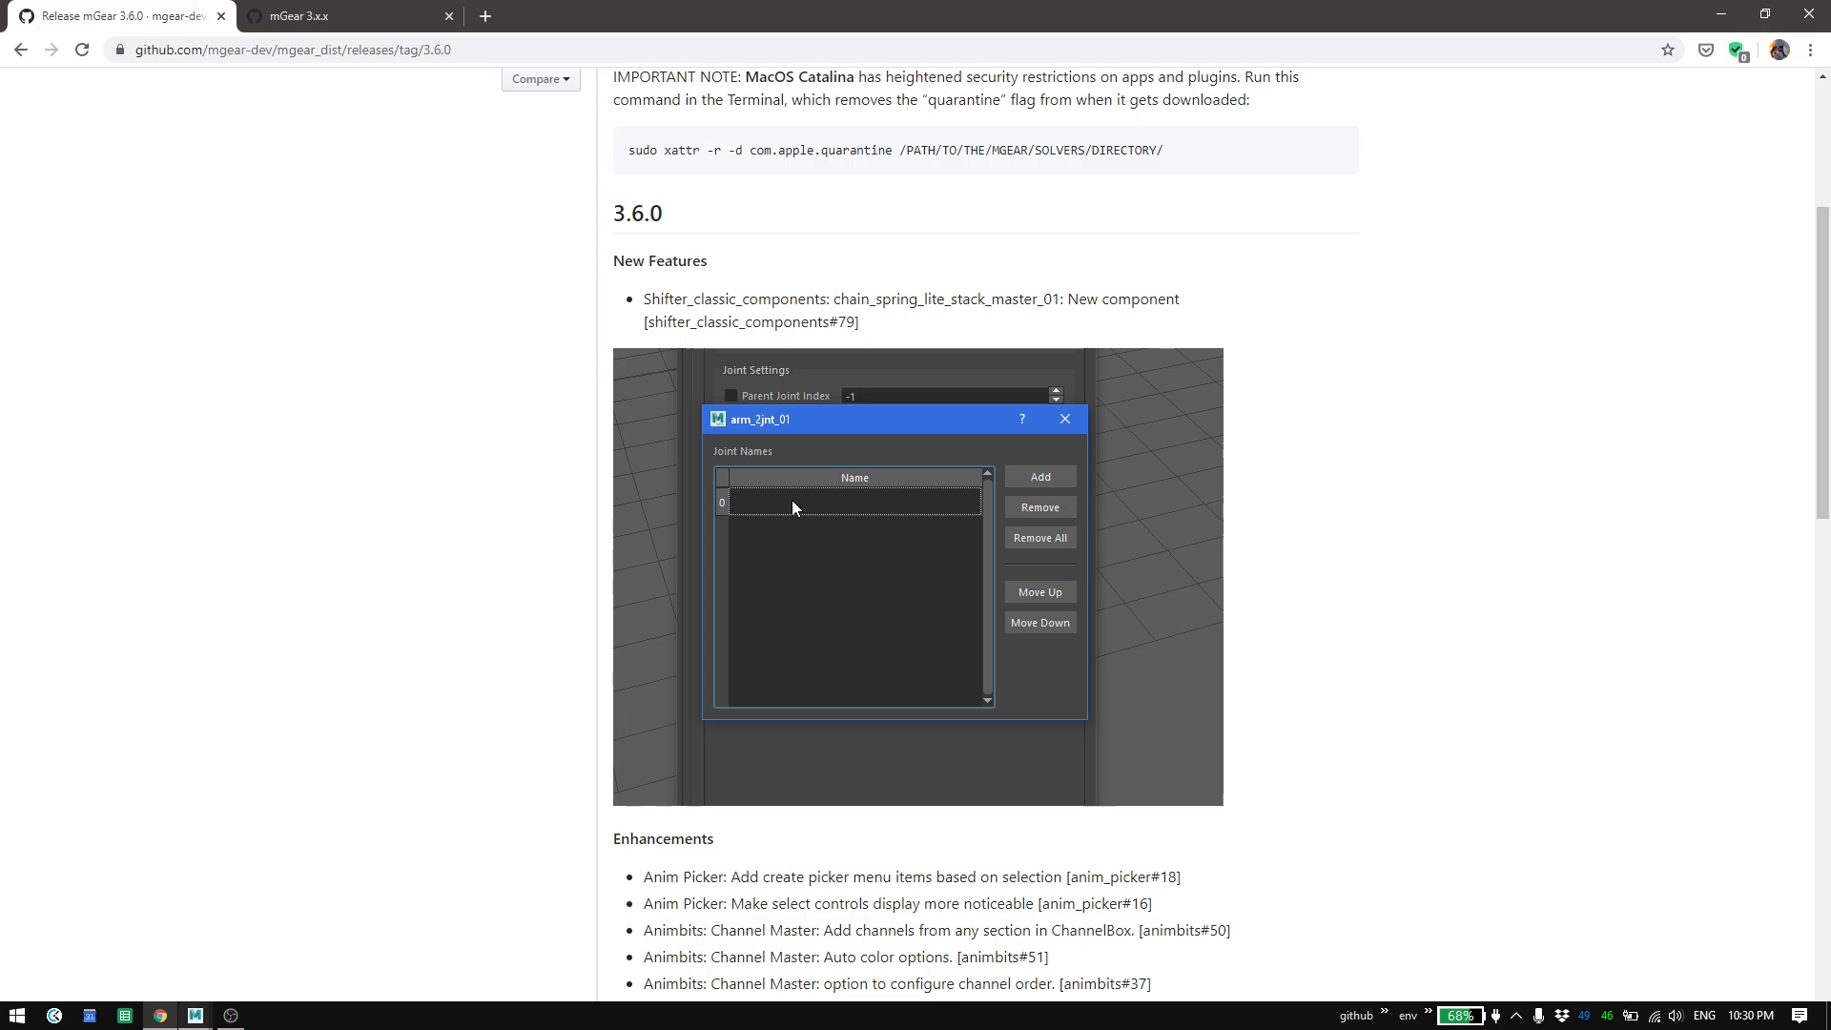
{"action": "mouse_move", "coordinate": [196, 1014]}
{"action": "left_click", "coordinate": [305, 923]}
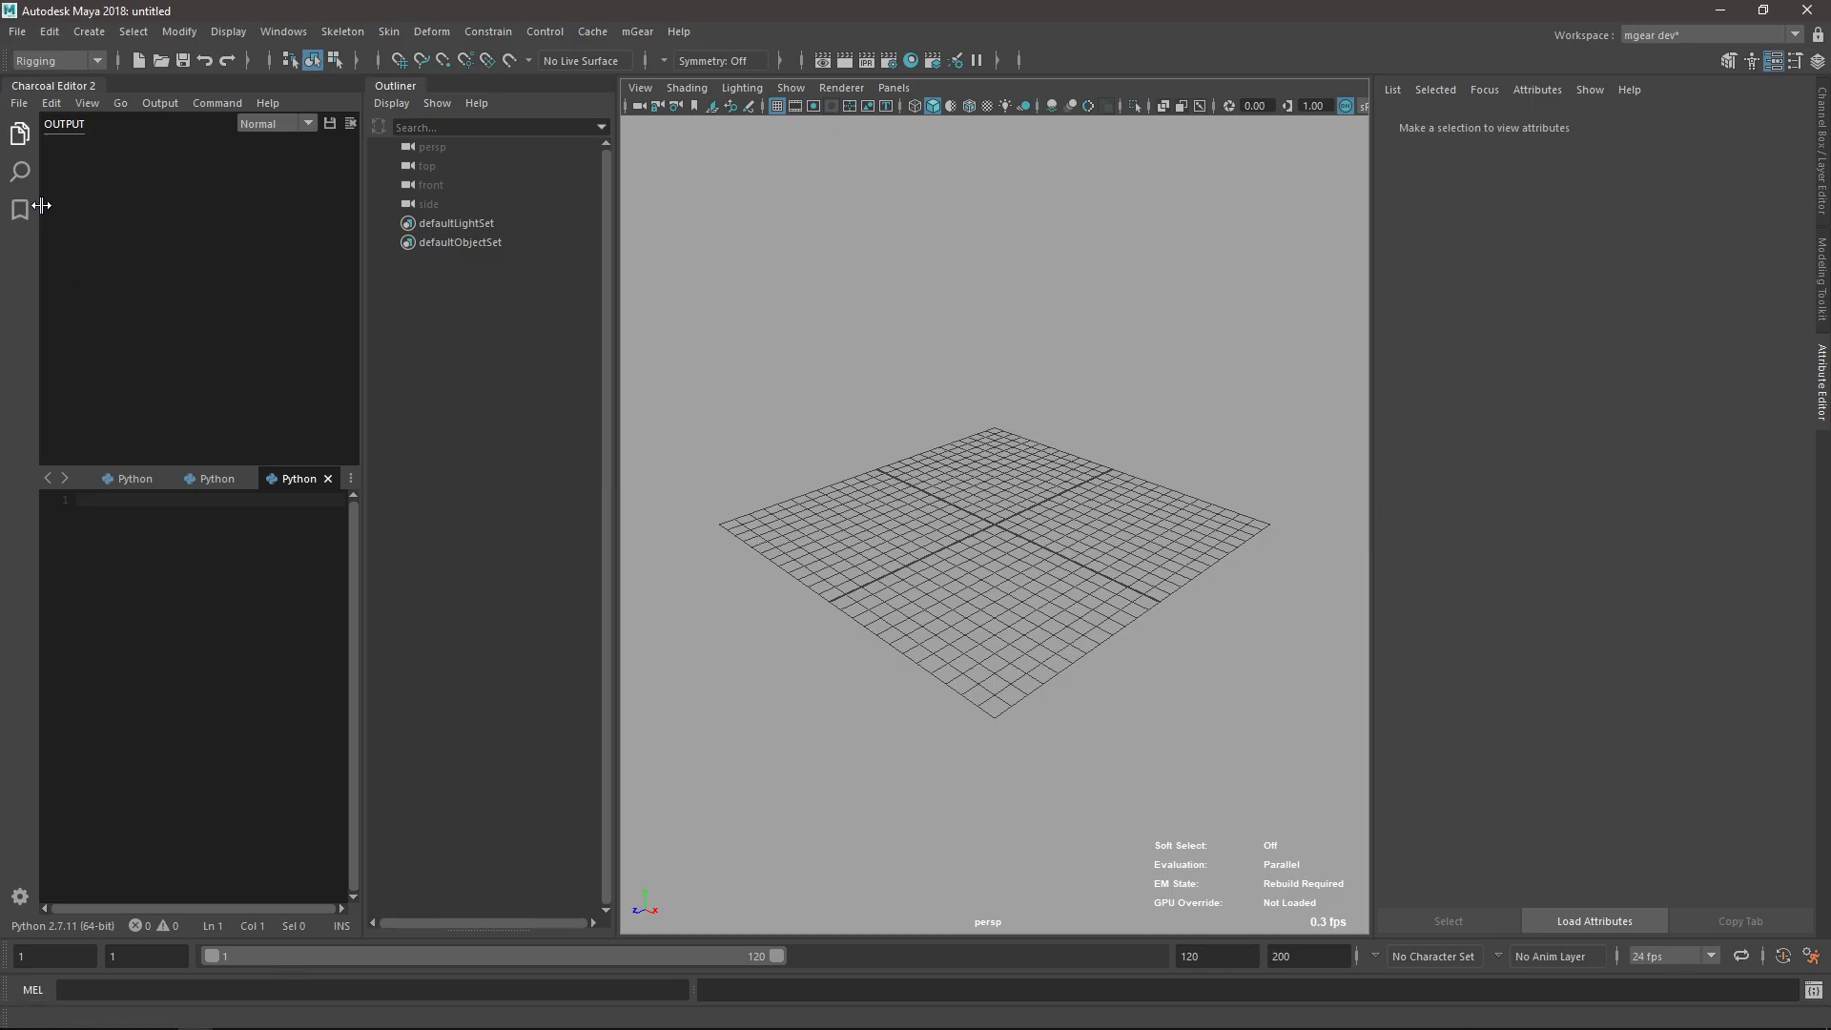
{"action": "left_click", "coordinate": [53, 85]}
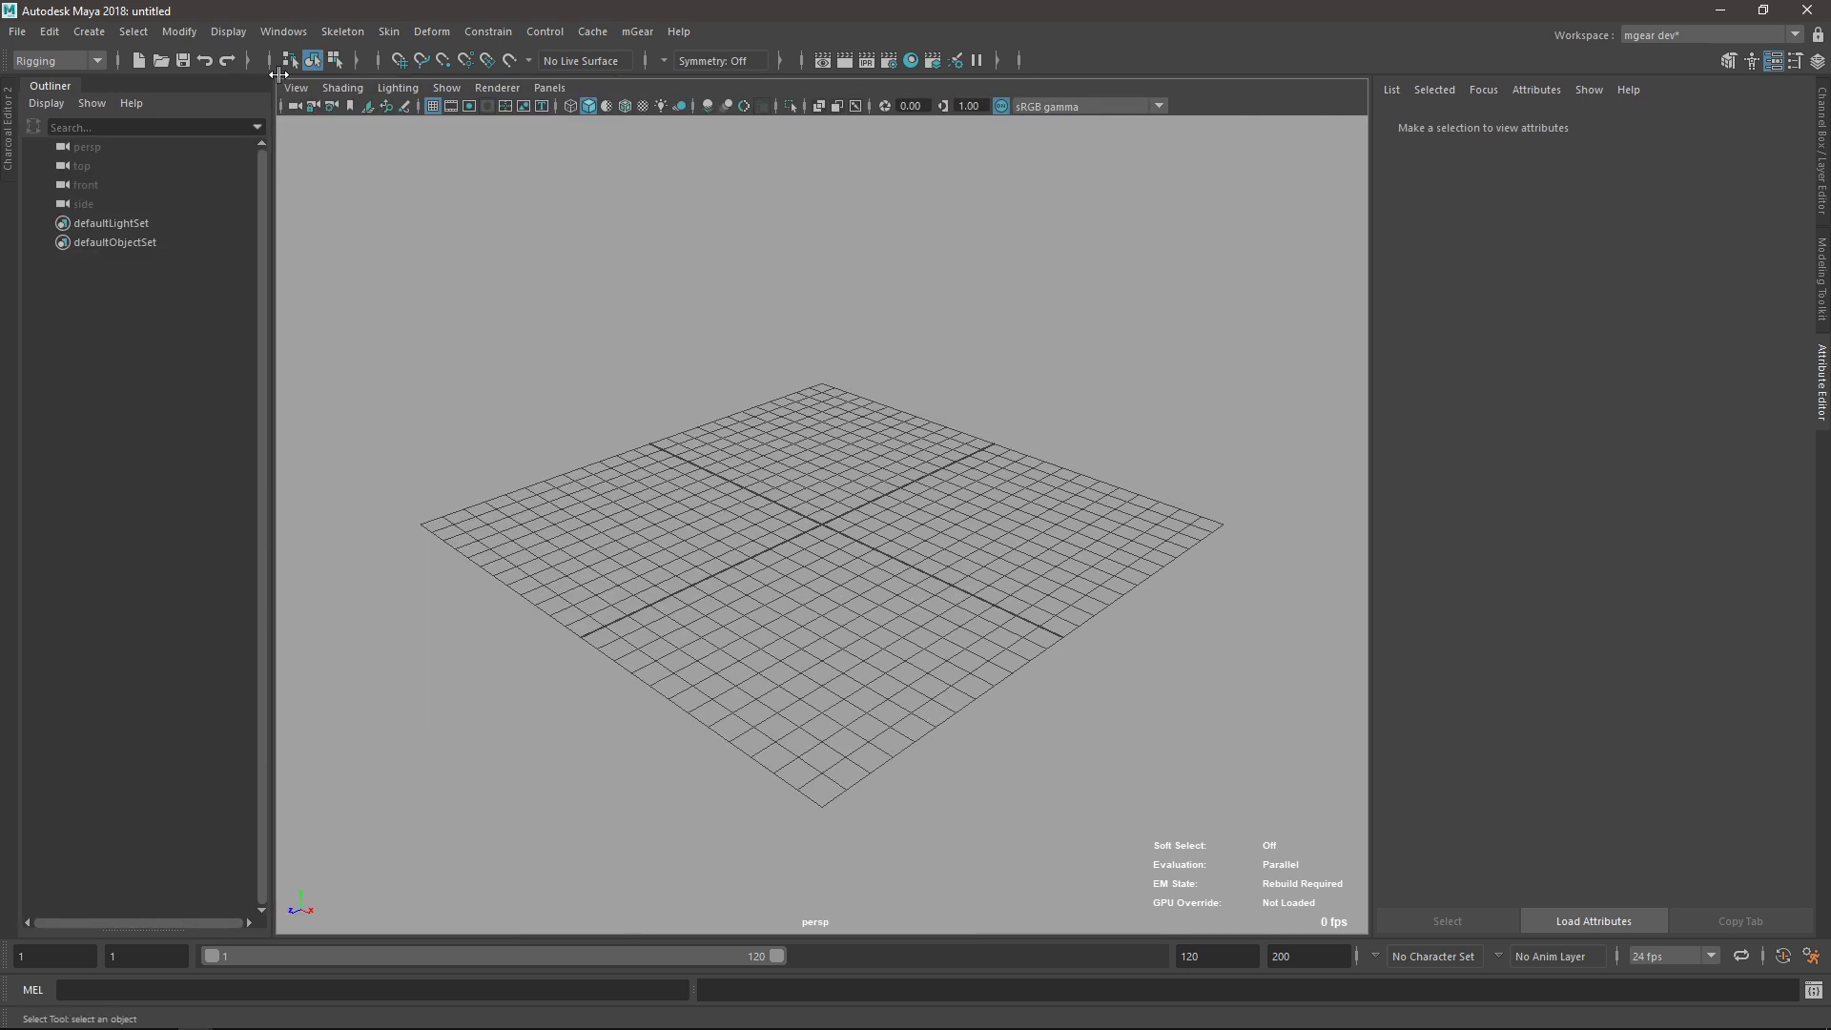
Add a chain_spring_lite_stack_master_01 guide from the Shifter Guide Manager.
{"action": "left_click", "coordinate": [632, 31]}
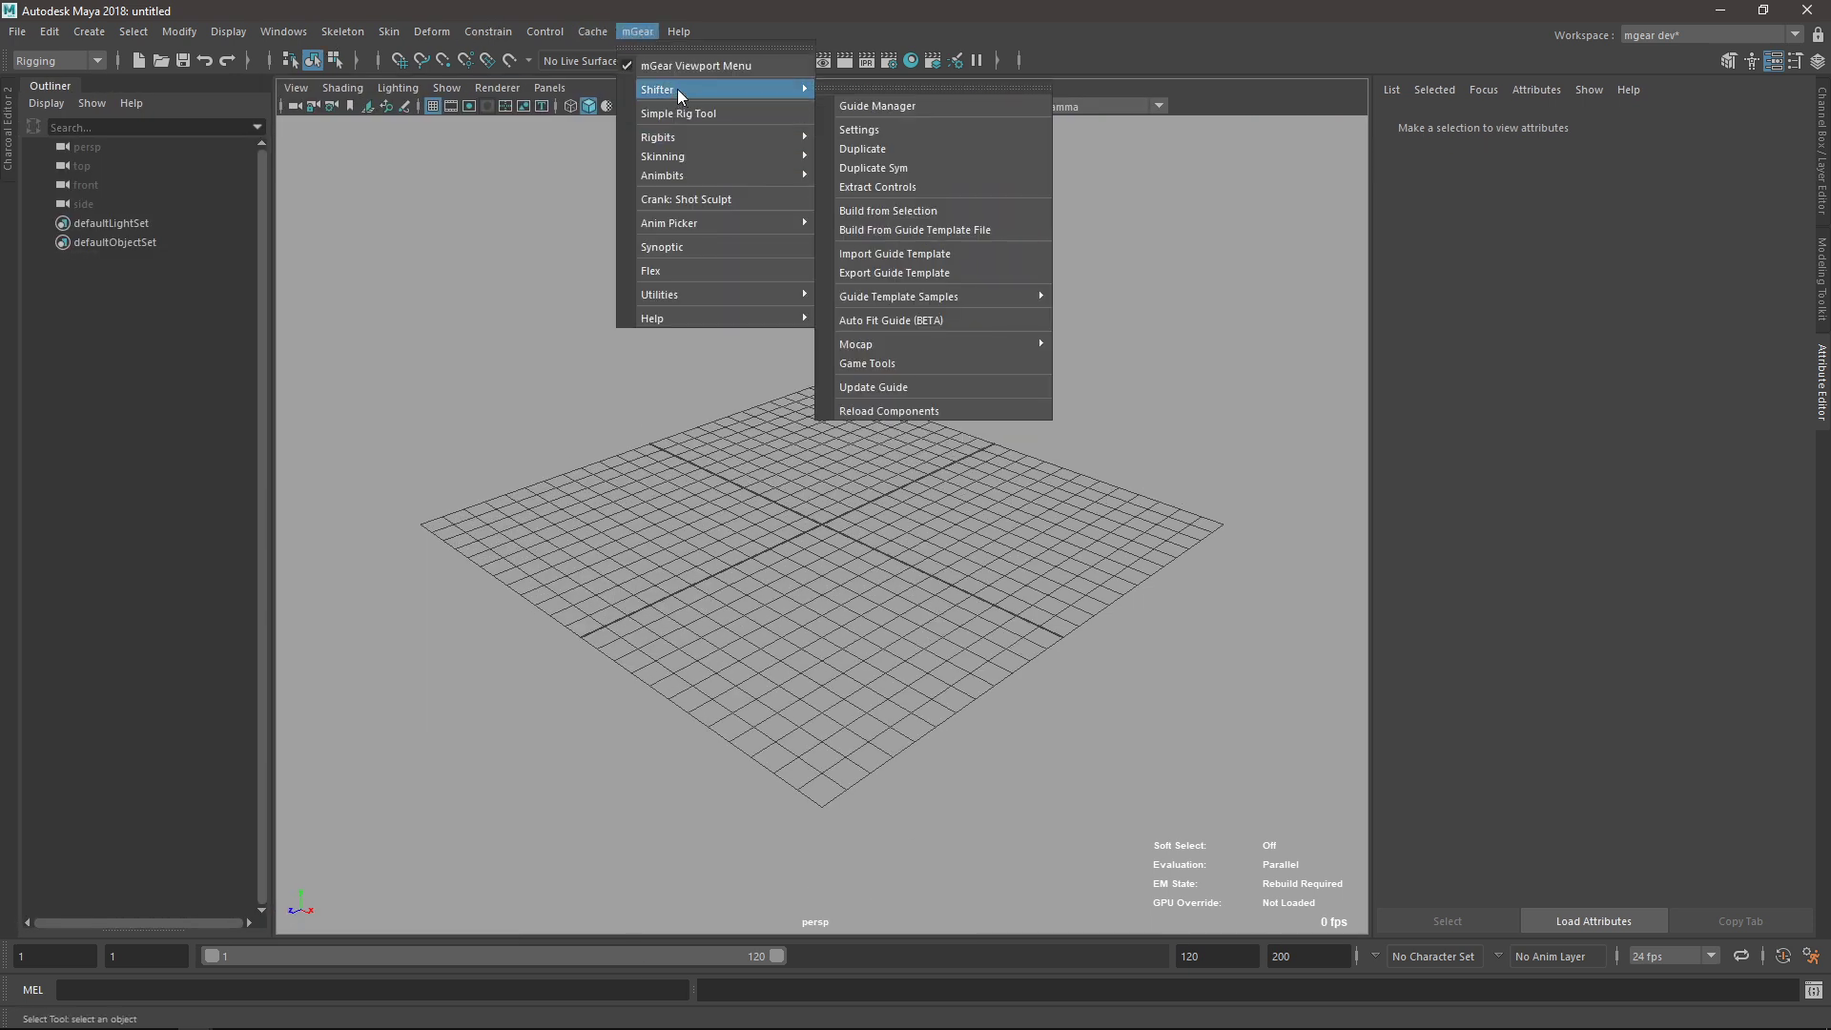
{"action": "left_click", "coordinate": [921, 105]}
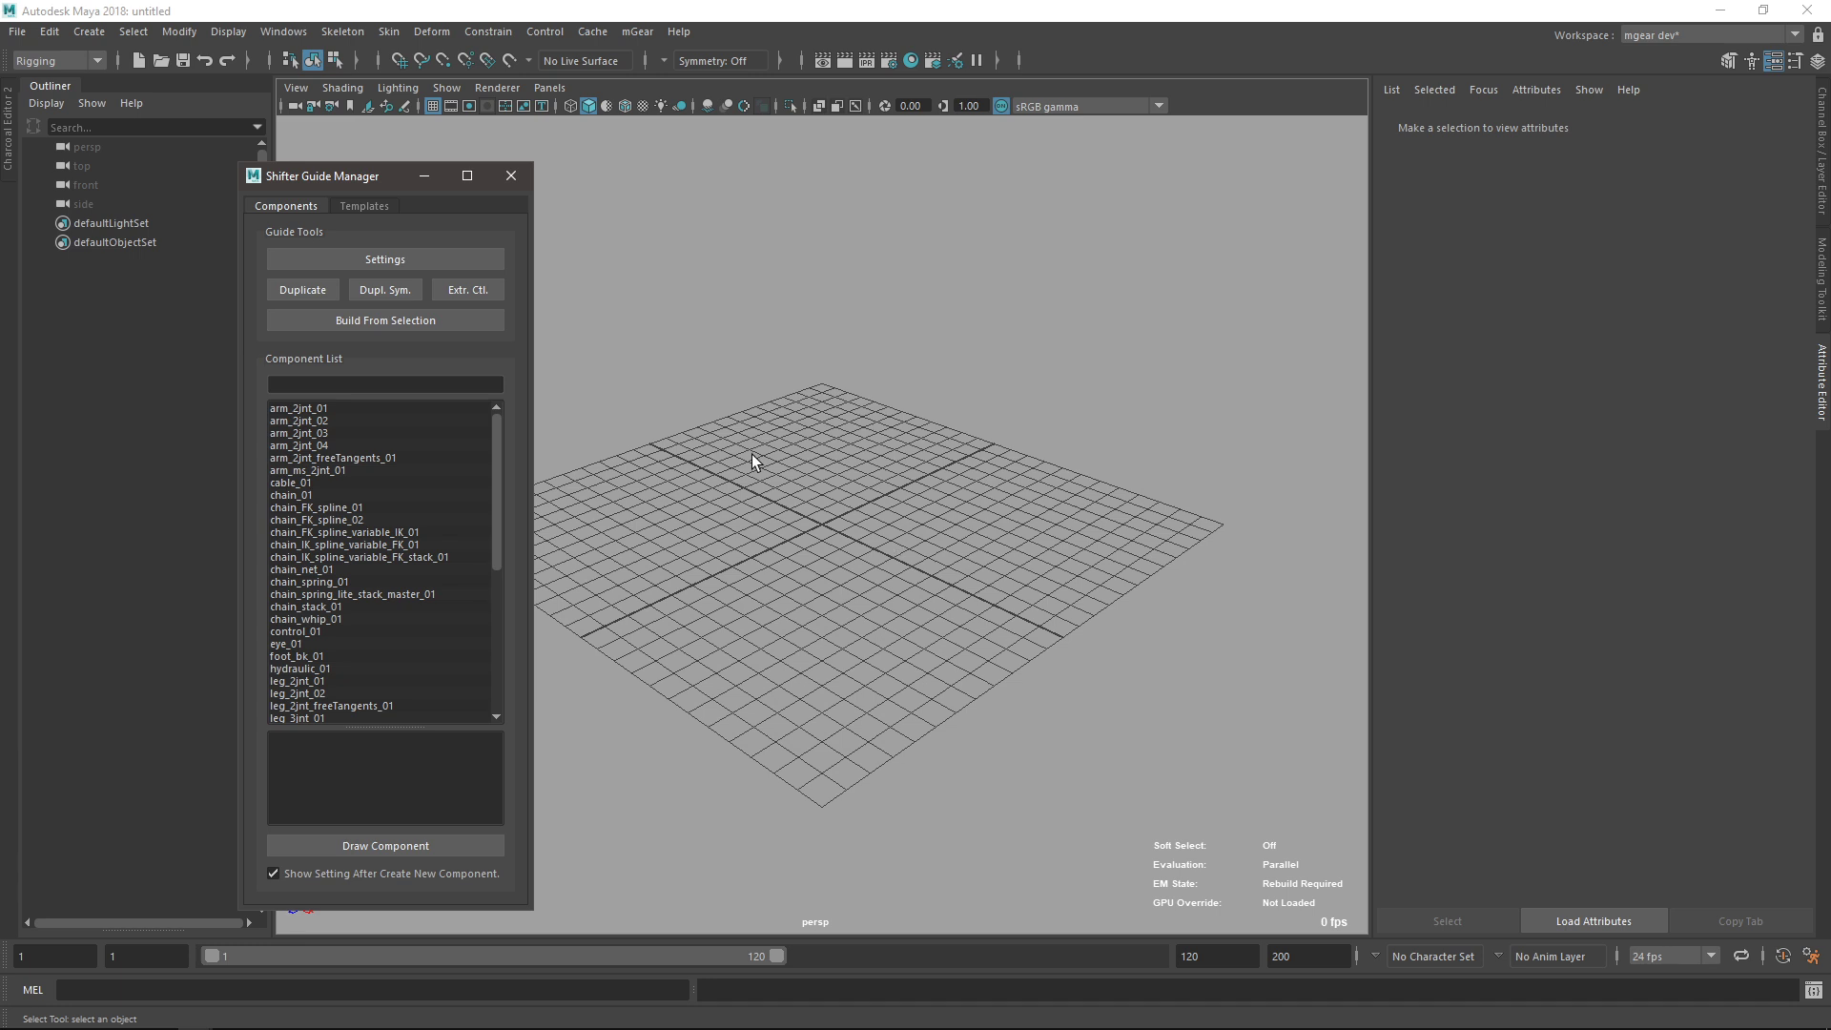
{"action": "scroll", "coordinate": [365, 568], "scroll_direction": "down", "scroll_amount": 2}
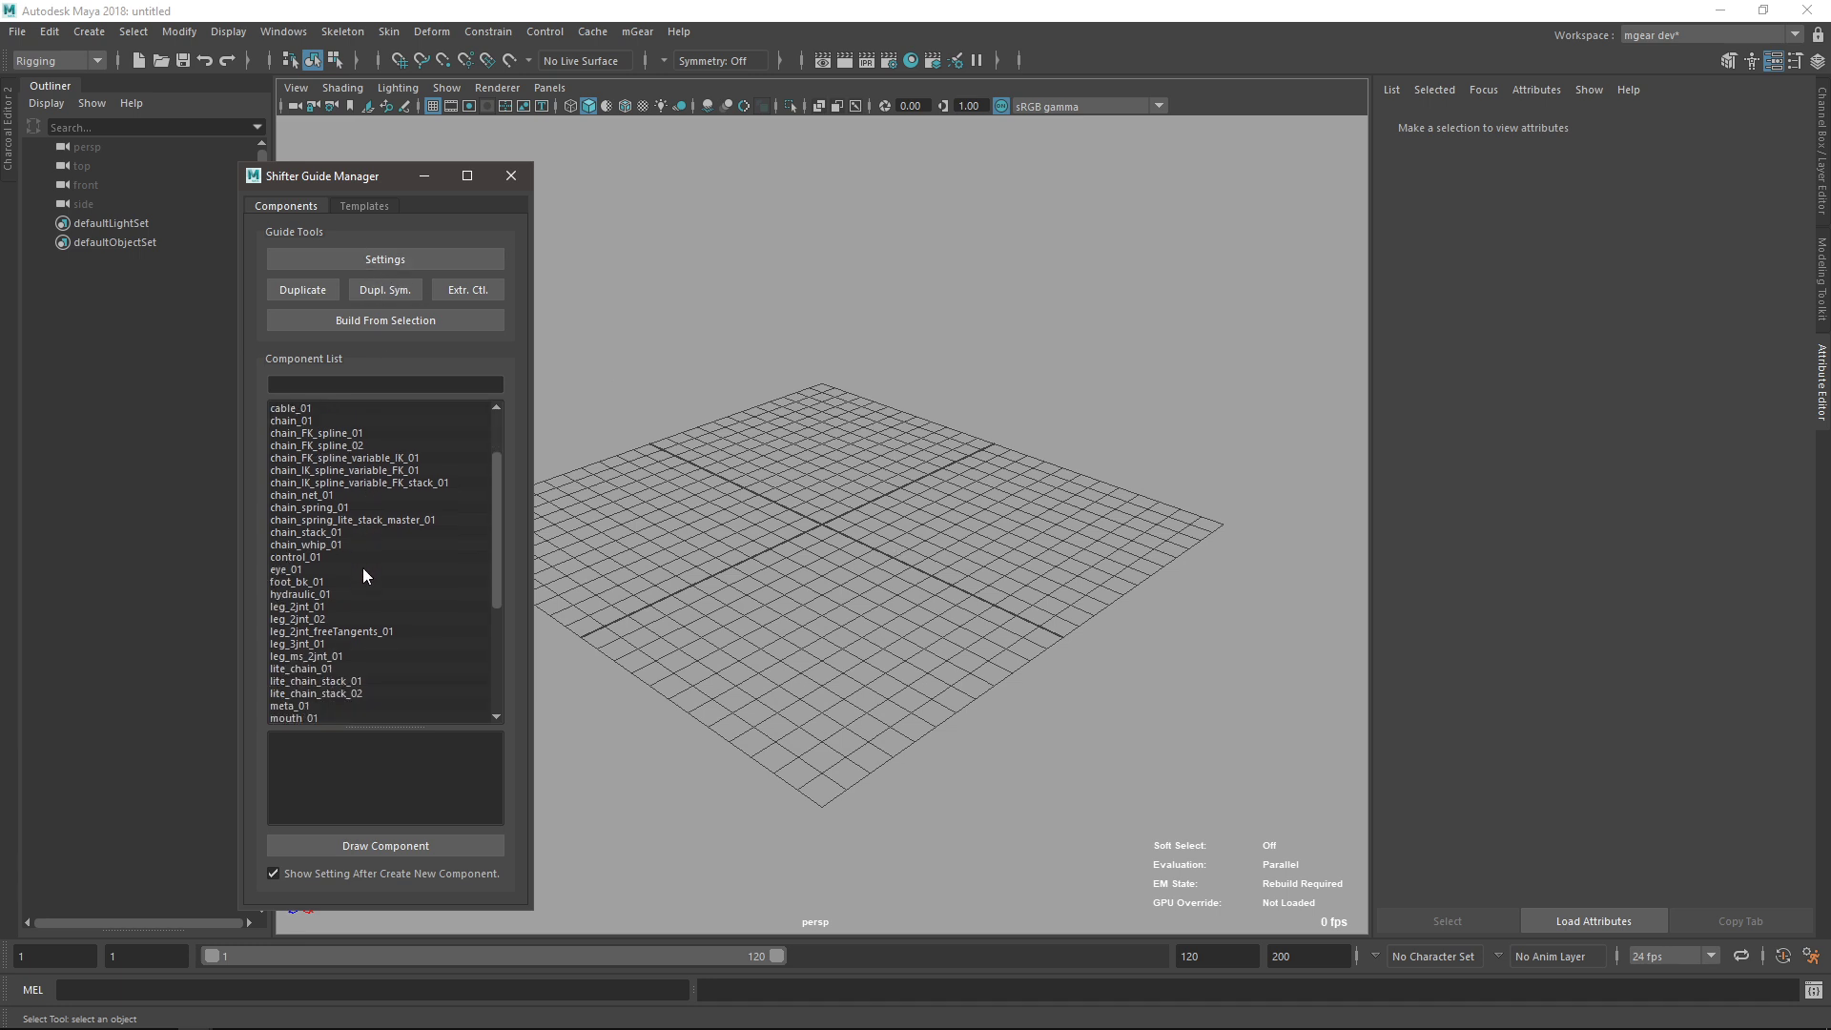
{"action": "left_click", "coordinate": [381, 522]}
{"action": "double_click", "coordinate": [396, 520]}
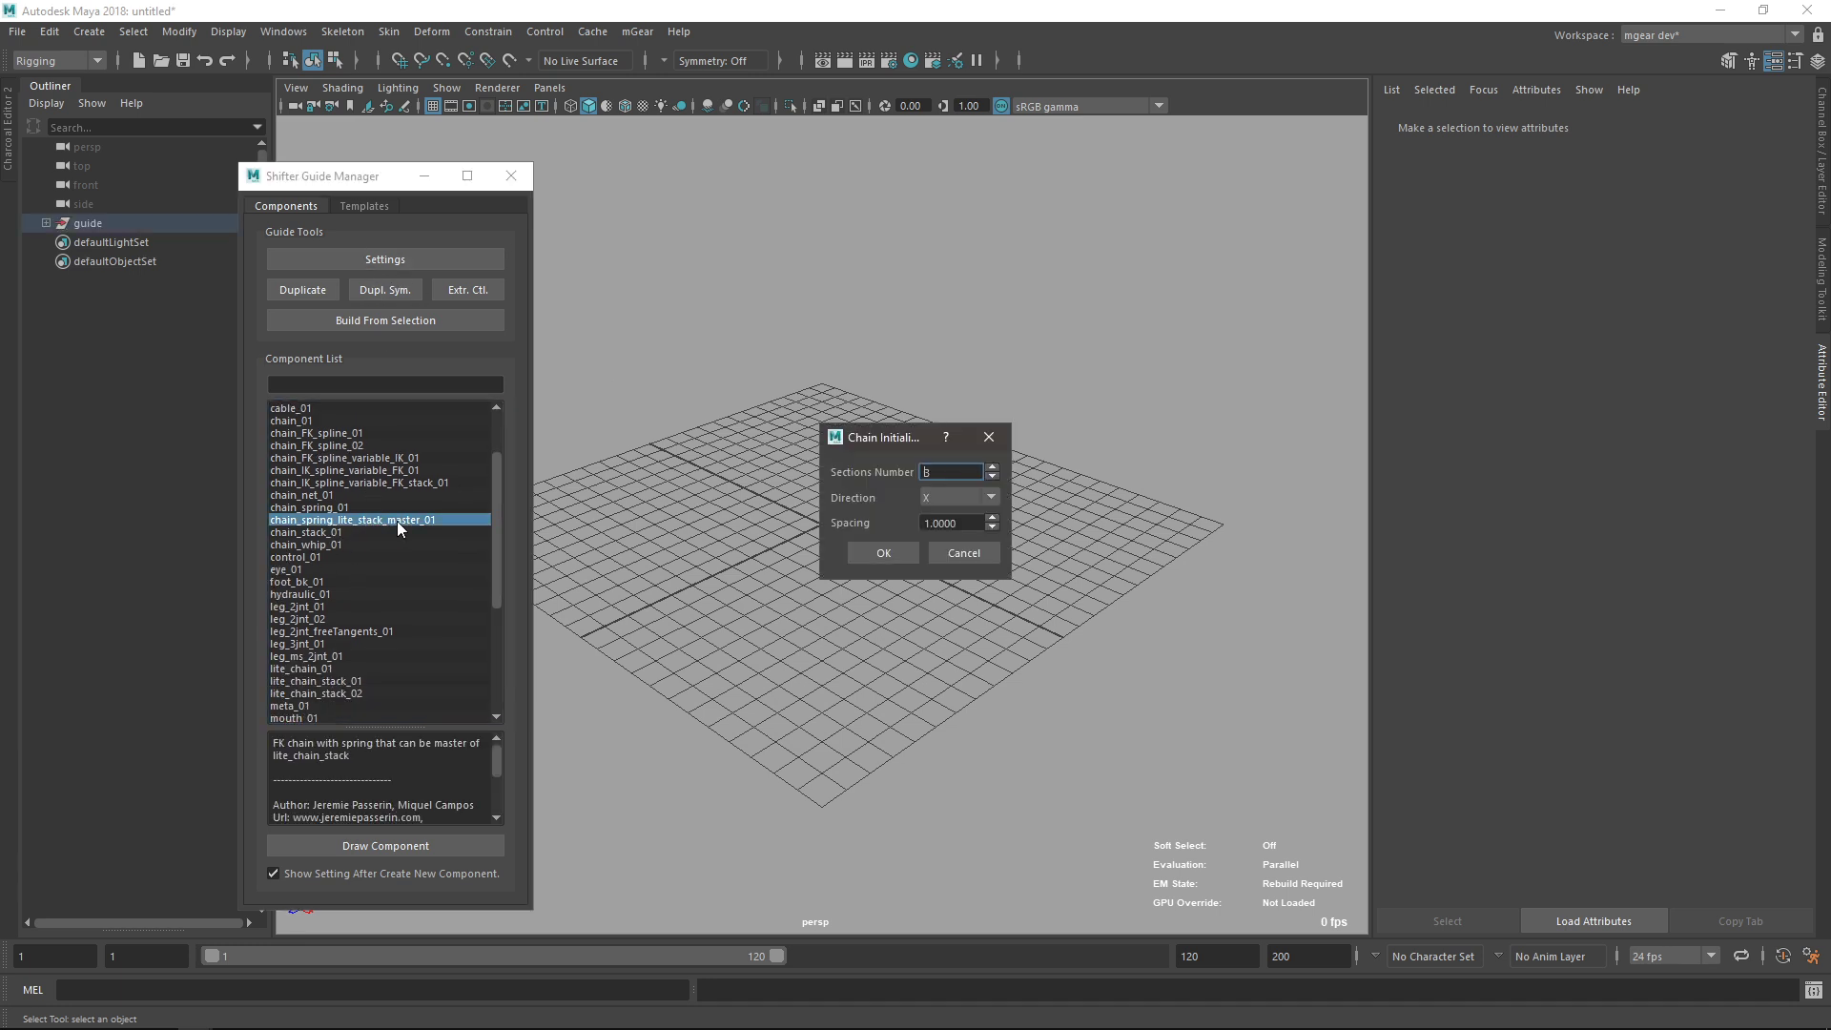
{"action": "left_click", "coordinate": [875, 553]}
Raise the spring guide above the grid and close its settings.
{"action": "key", "text": "e"}
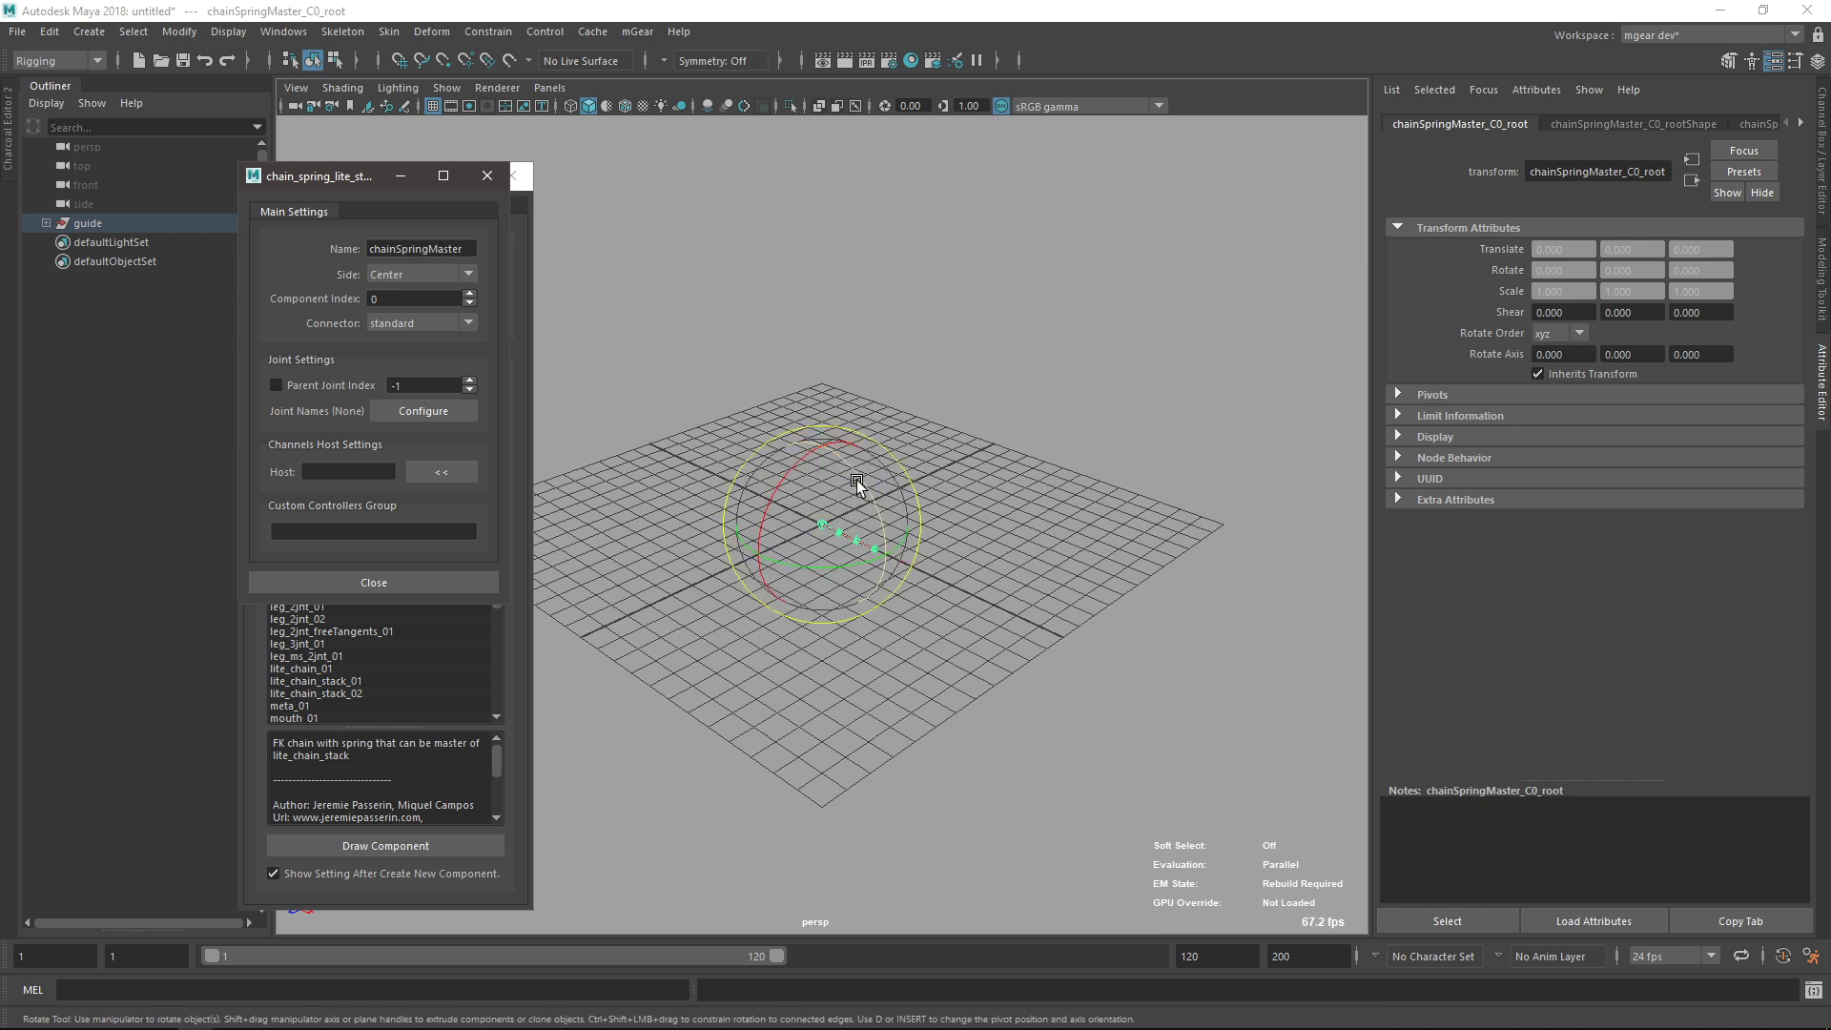
{"action": "key", "text": "w"}
{"action": "left_click_drag", "start_coordinate": [820, 532], "coordinate": [937, 397]}
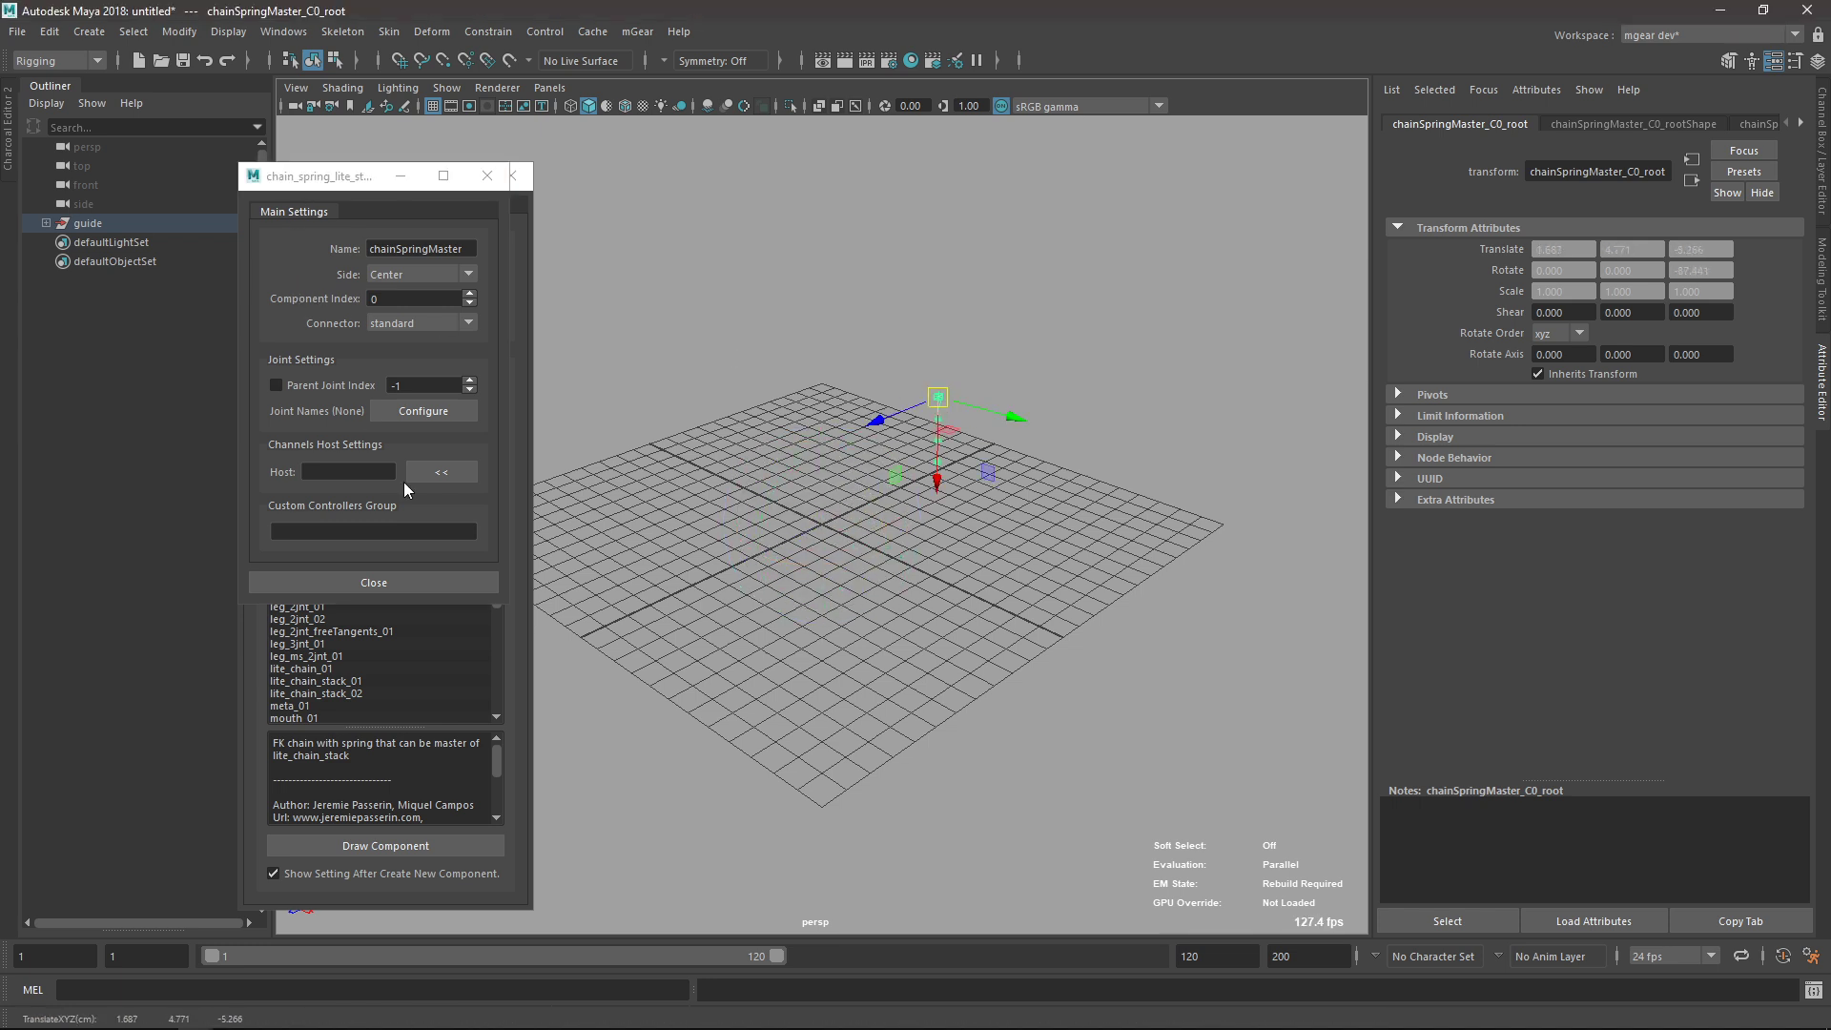
{"action": "left_click", "coordinate": [487, 176]}
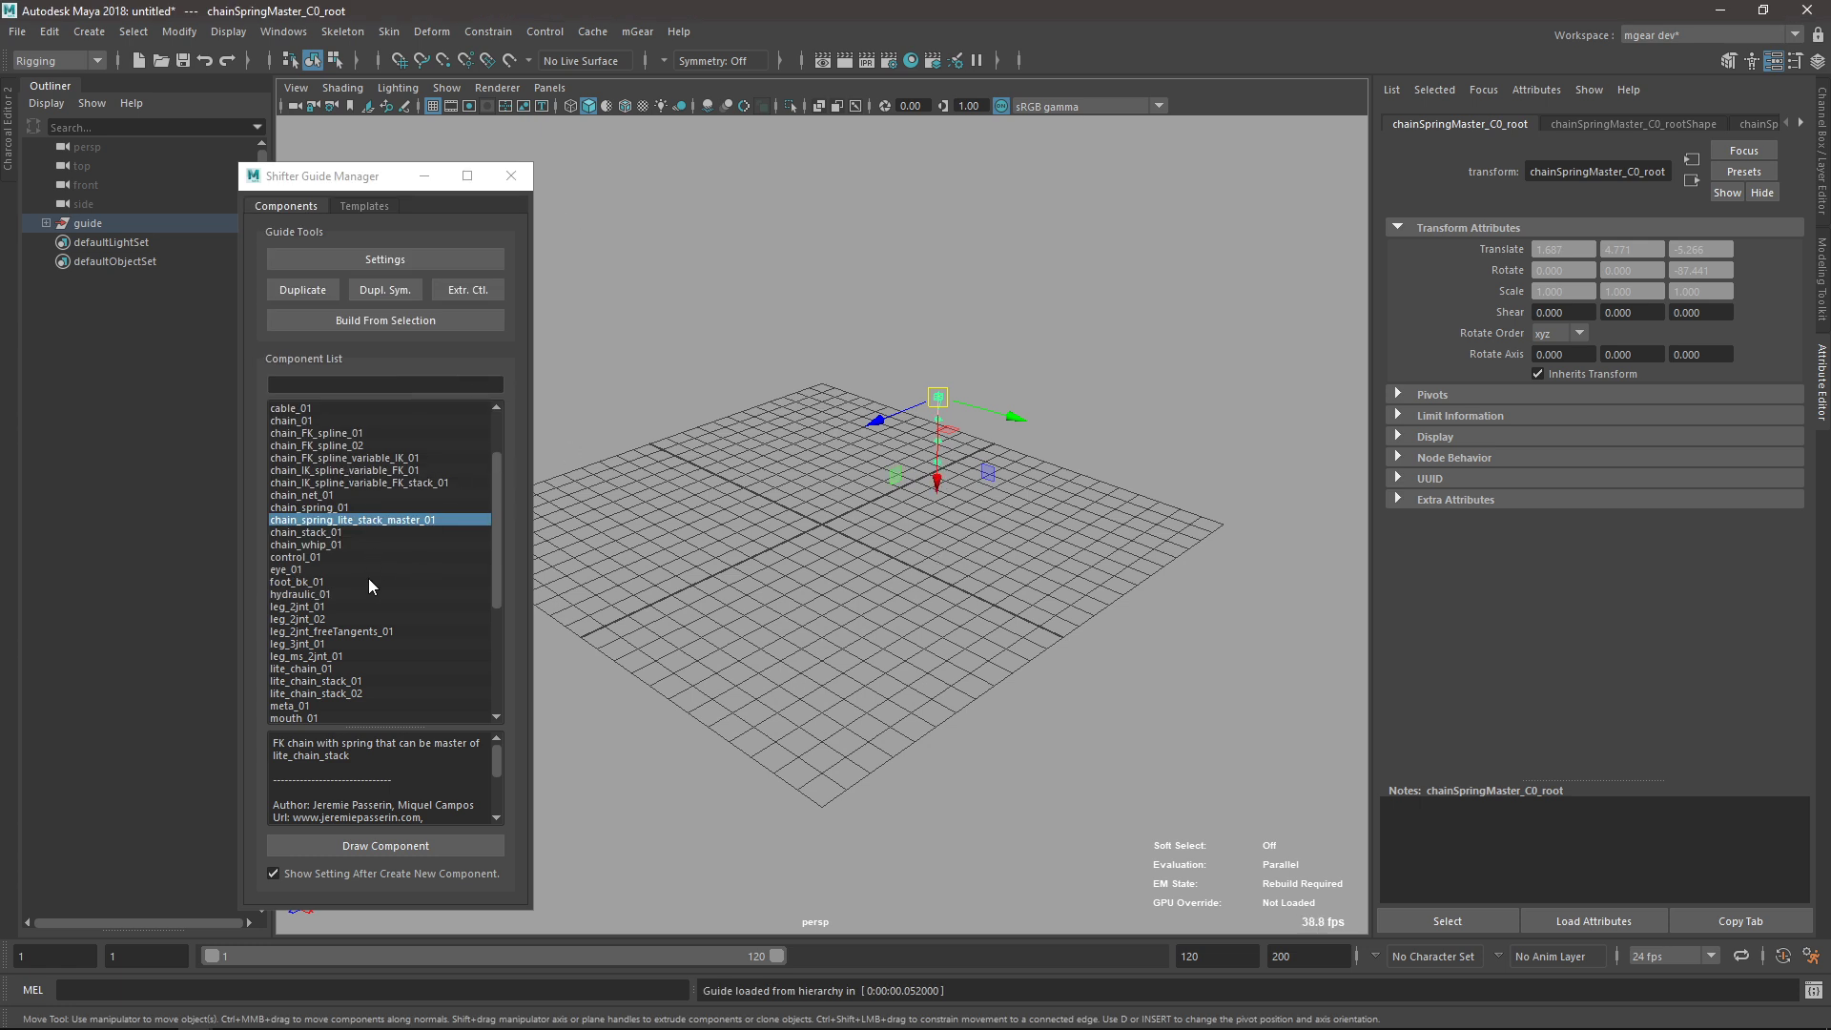
Compare chain component descriptions and pick lite_chain_stack_02.
{"action": "left_click", "coordinate": [314, 534]}
{"action": "scroll", "coordinate": [373, 599], "scroll_direction": "down", "scroll_amount": 2}
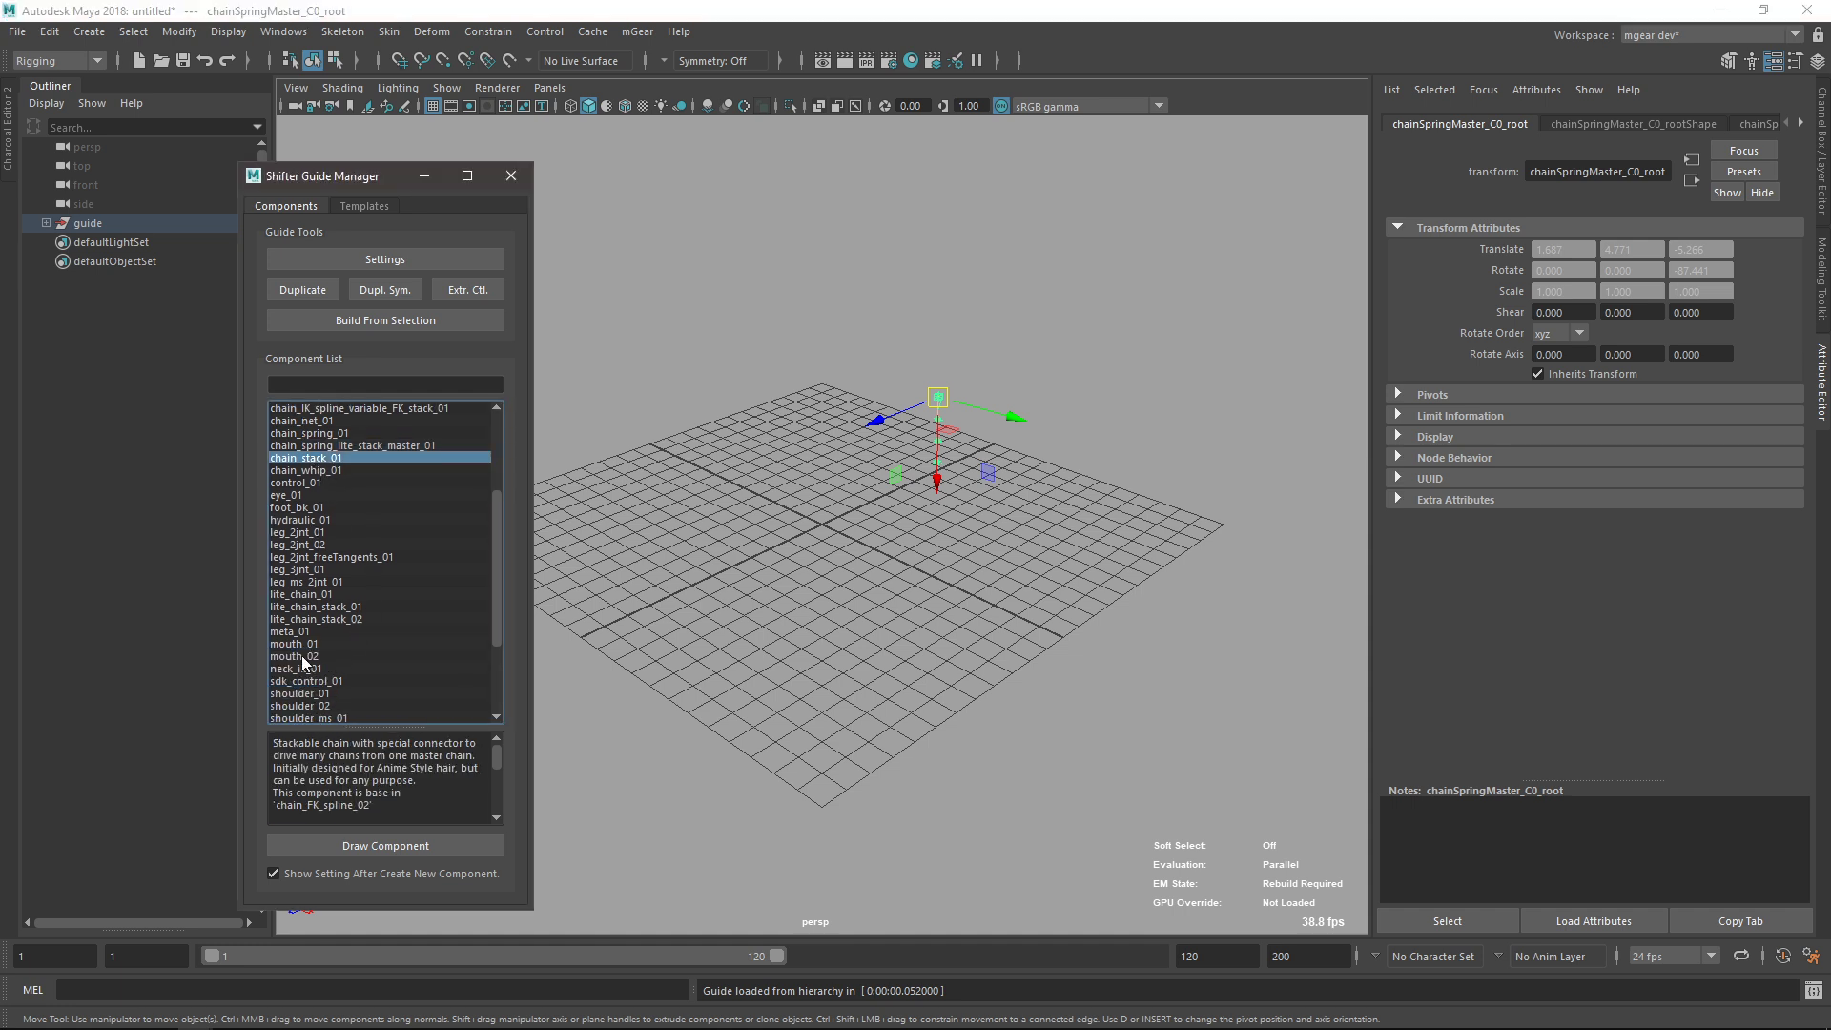
{"action": "left_click", "coordinate": [303, 594]}
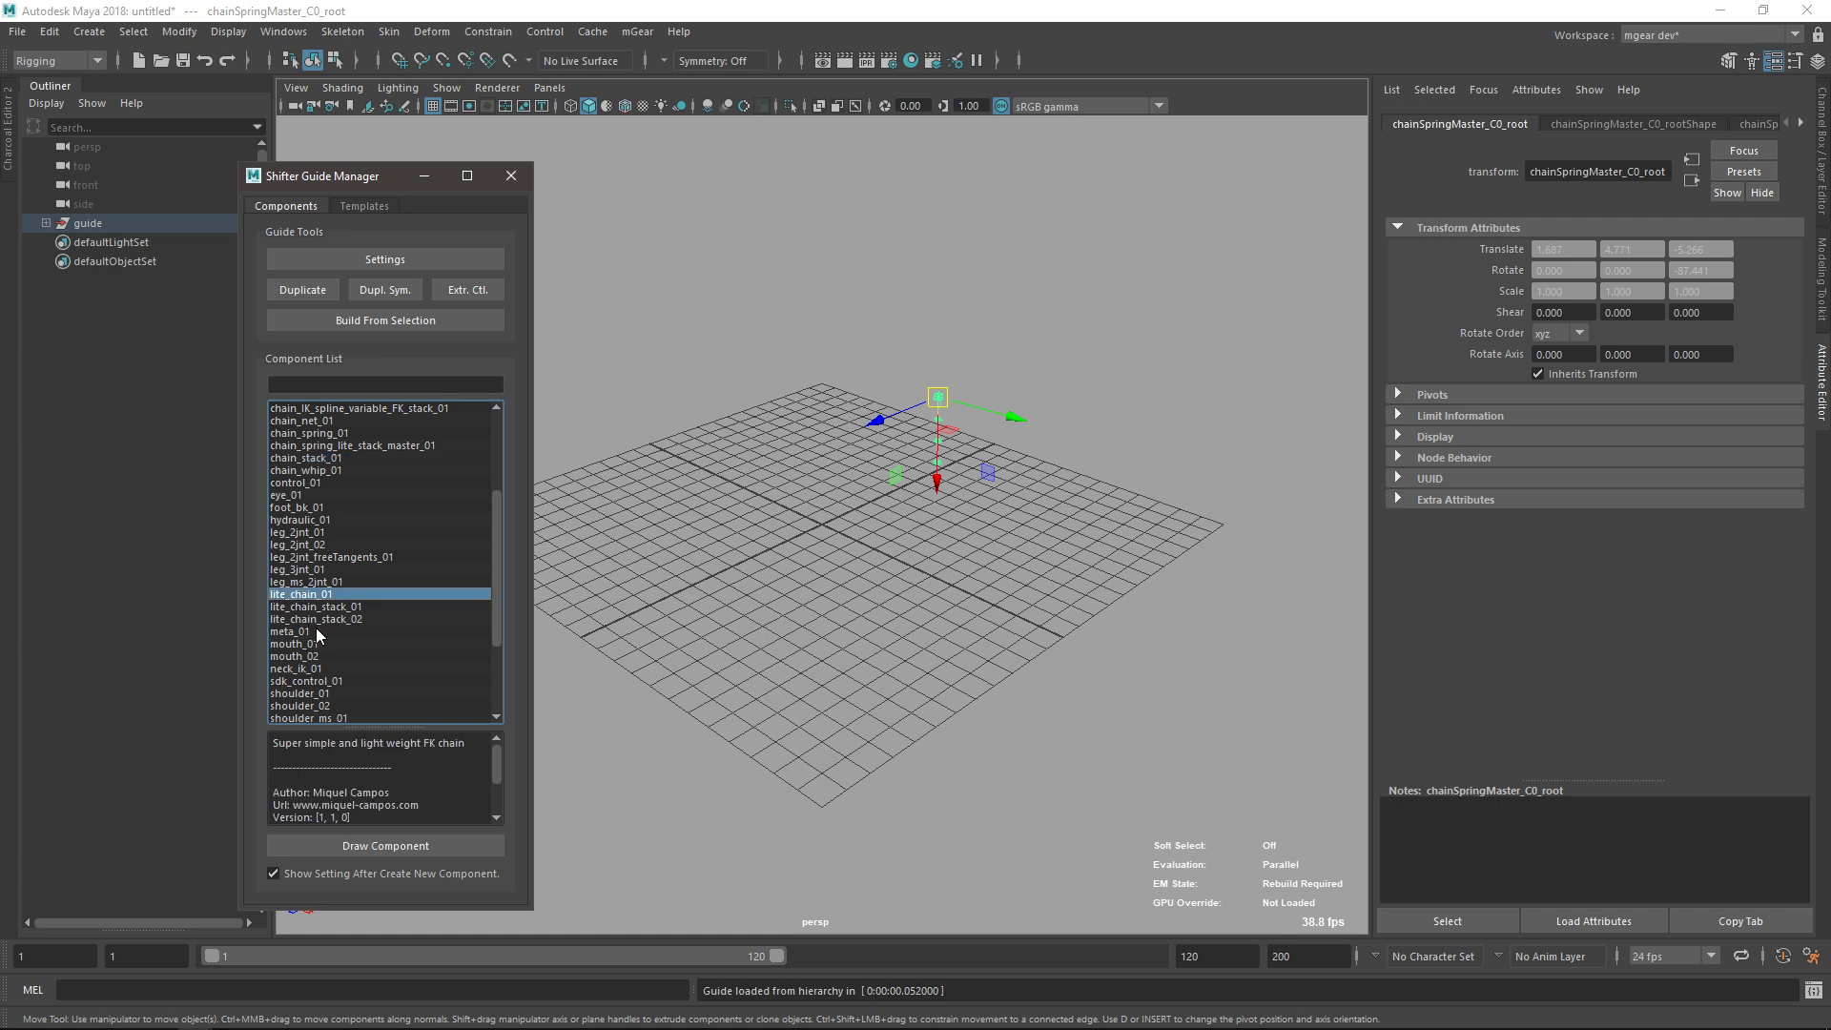
{"action": "left_click", "coordinate": [309, 620]}
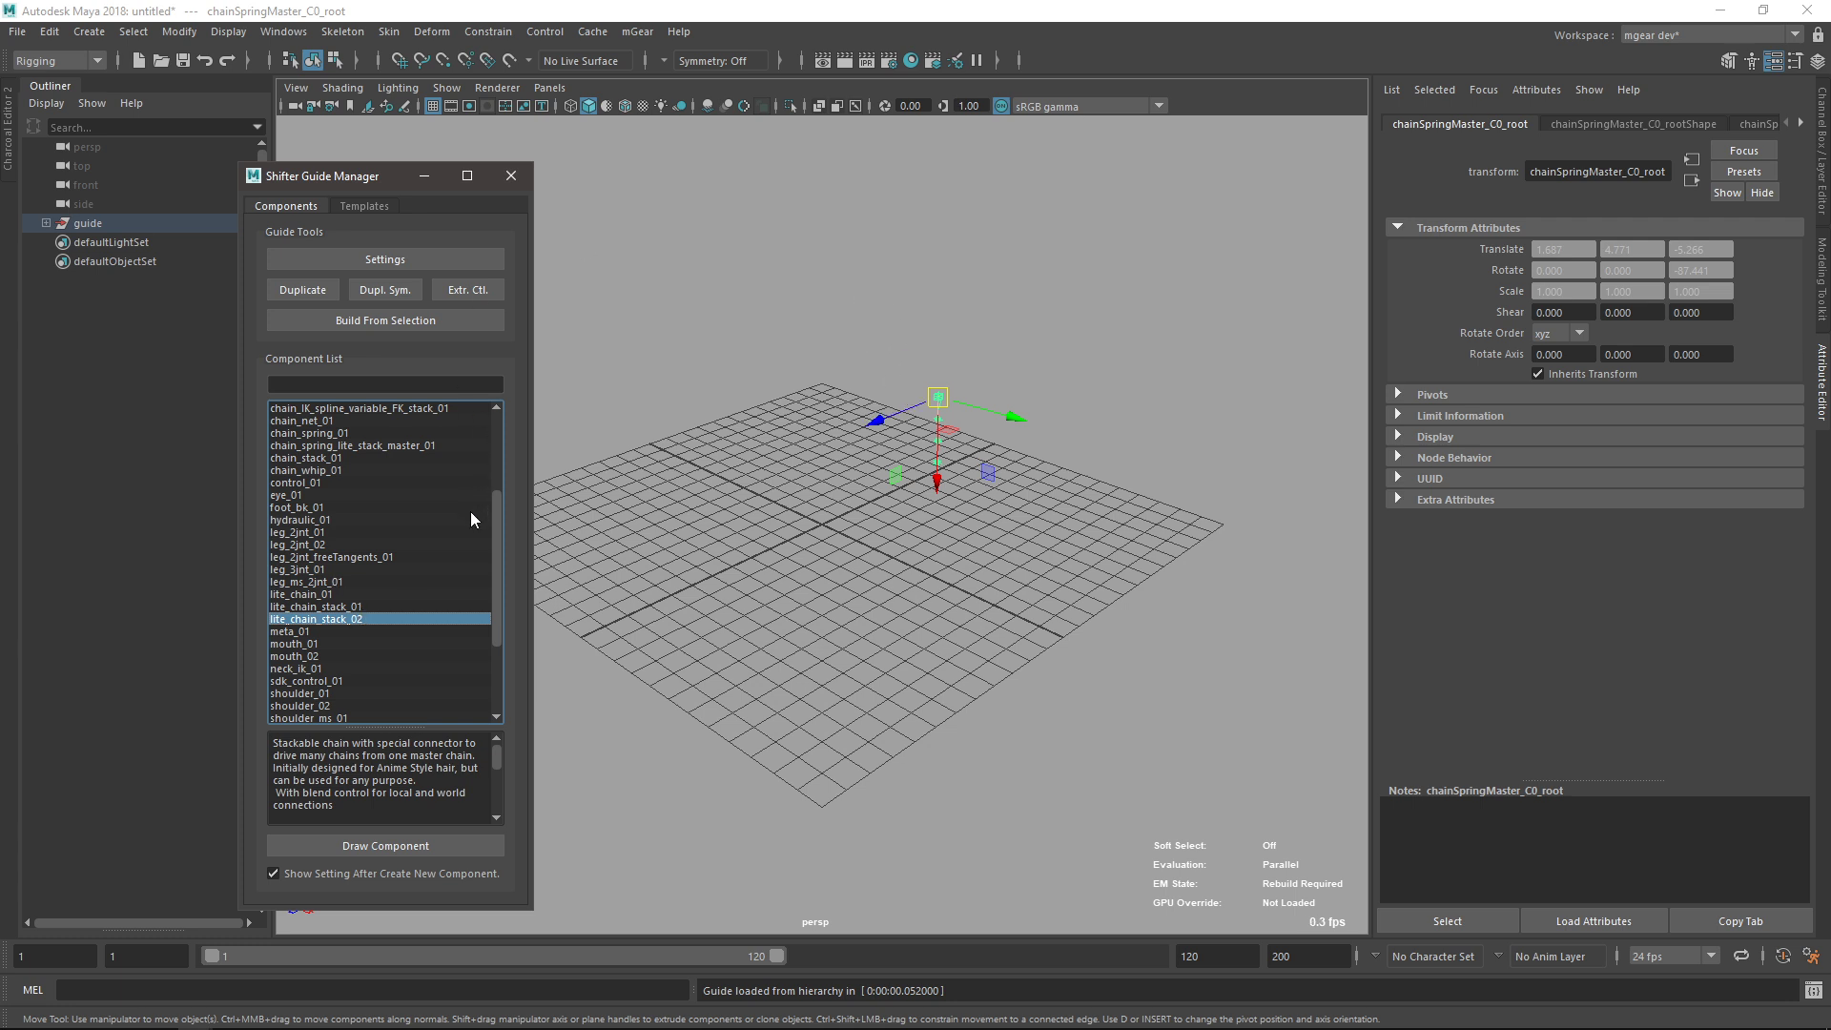
{"action": "left_click", "coordinate": [367, 607]}
{"action": "left_click", "coordinate": [349, 620]}
Draw a lite_chain_stack_02 guide under the guide root and raise it above the grid.
{"action": "left_click", "coordinate": [786, 536]}
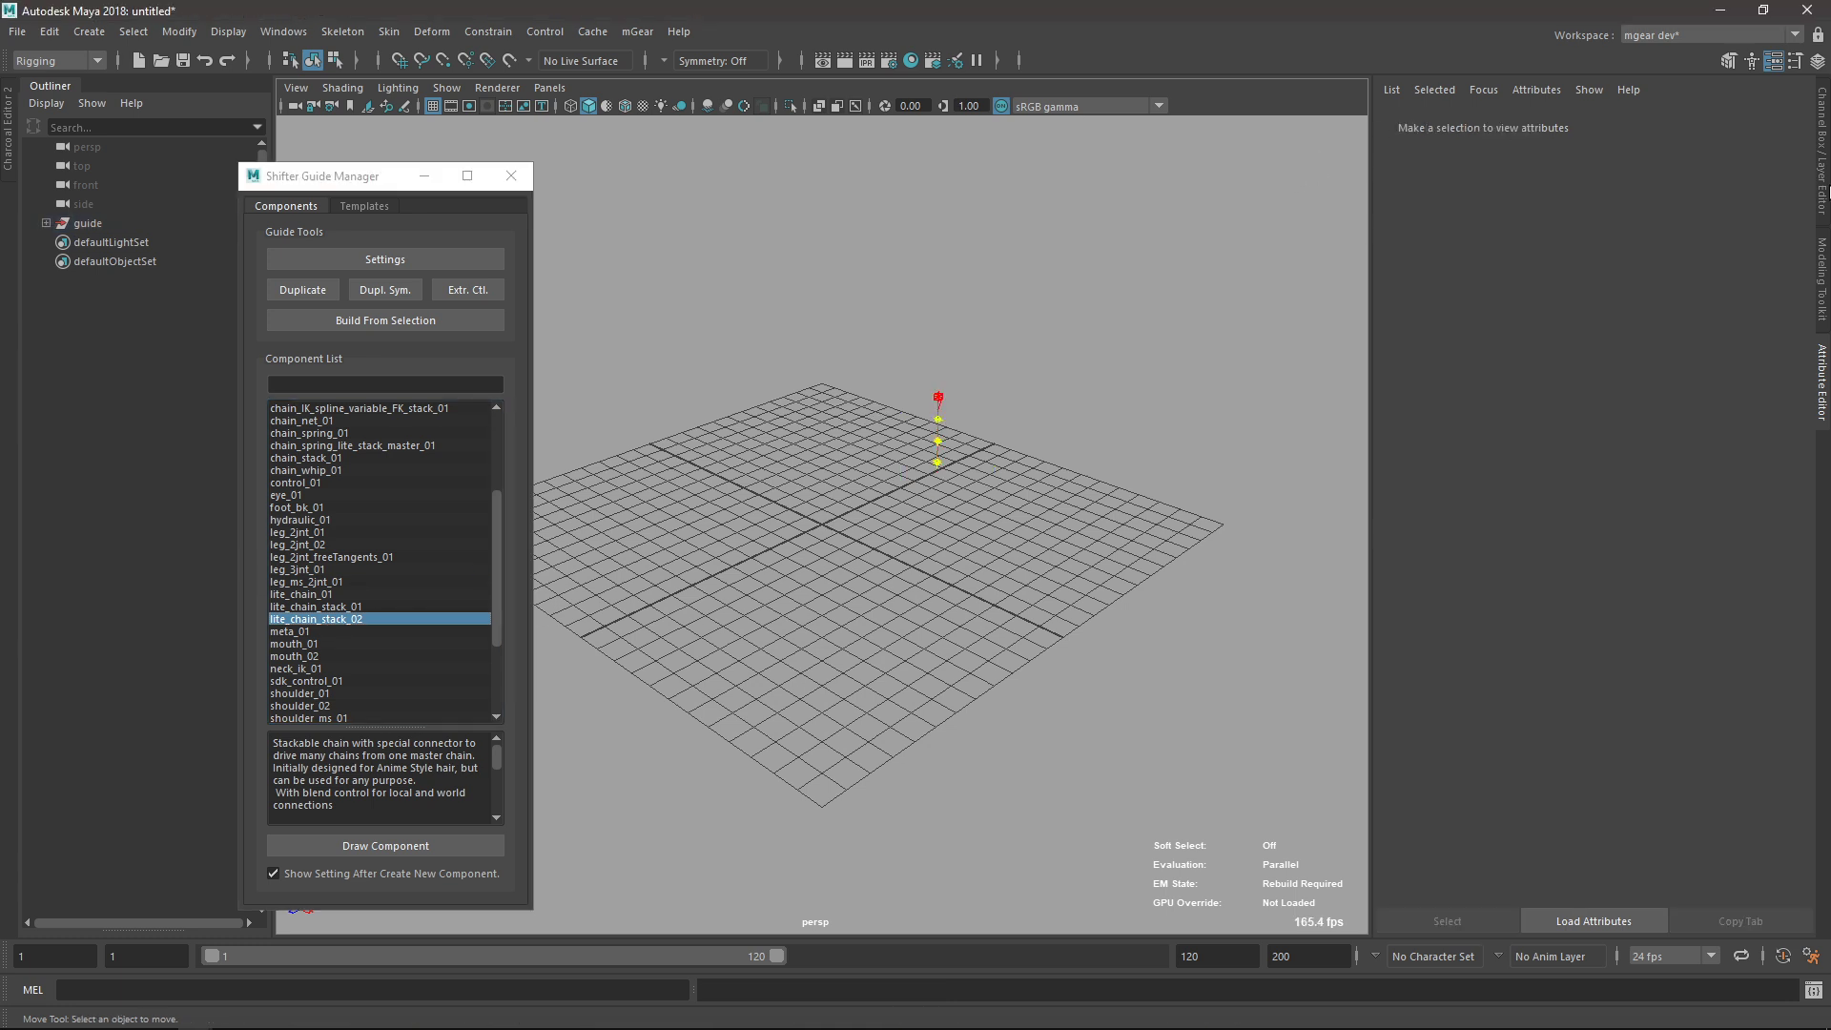
{"action": "left_click", "coordinate": [95, 225]}
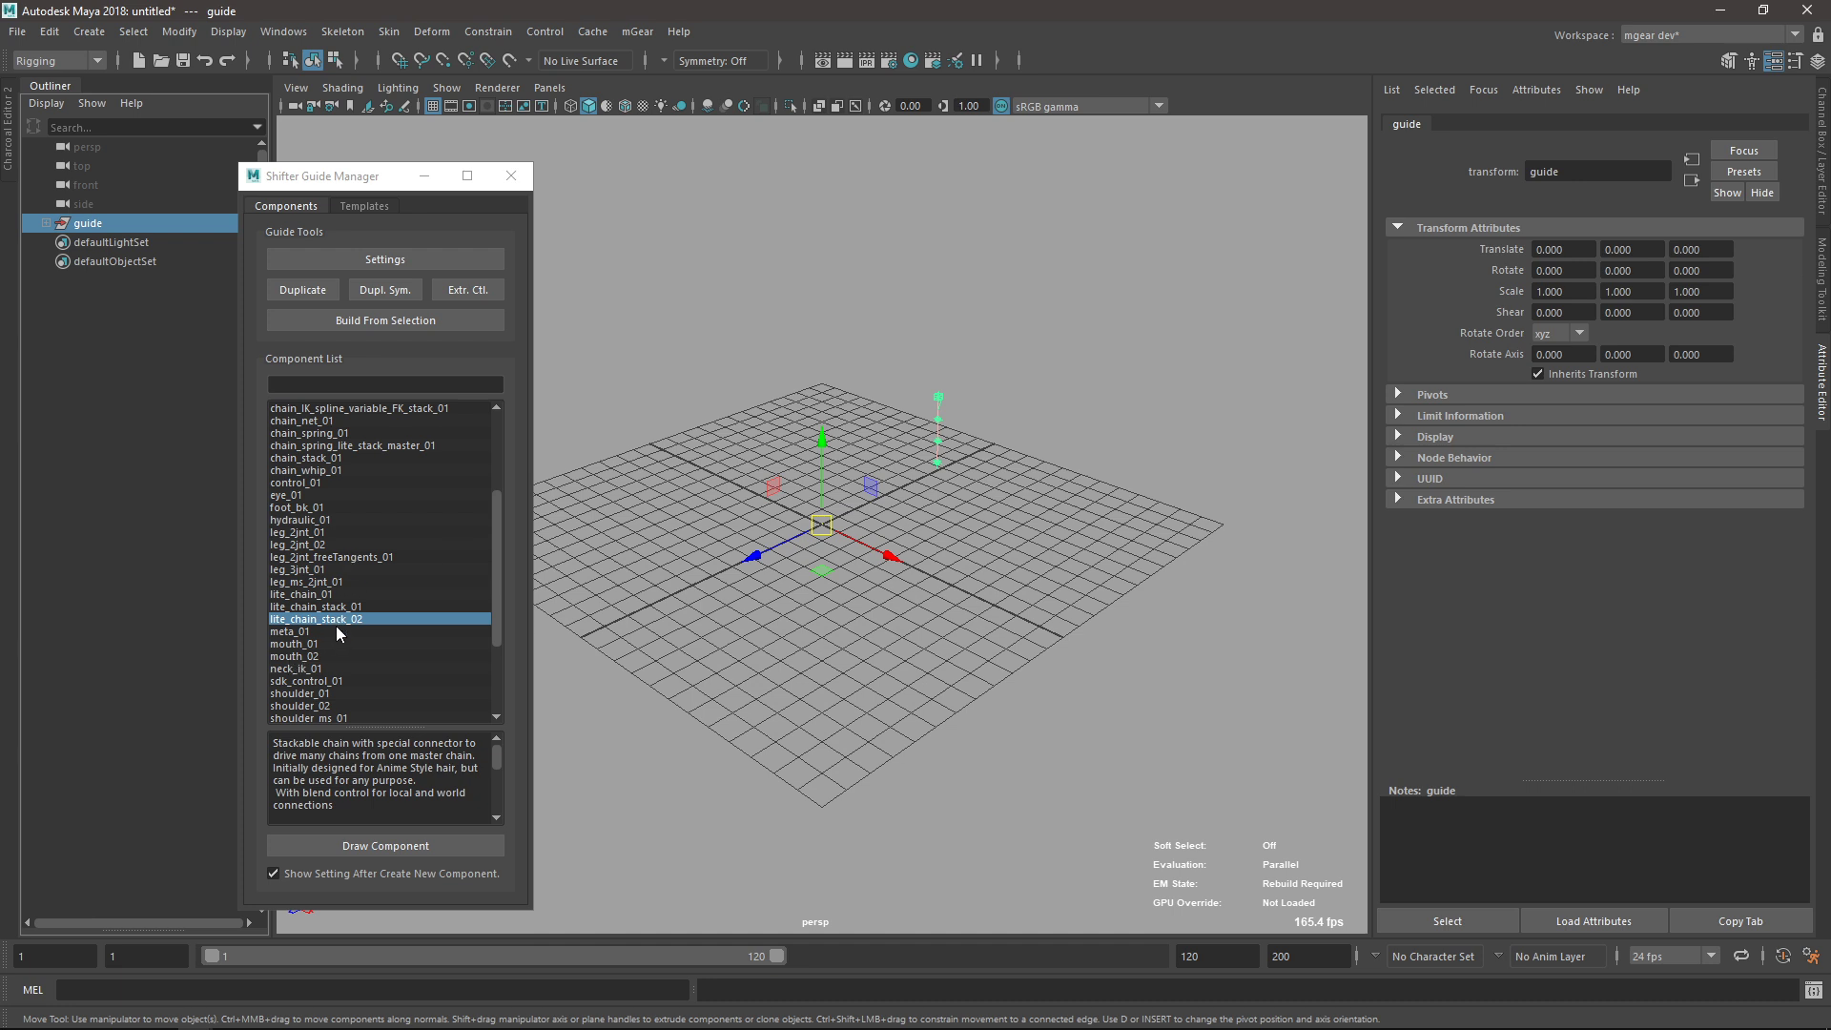
{"action": "double_click", "coordinate": [338, 625]}
{"action": "left_click", "coordinate": [883, 553]}
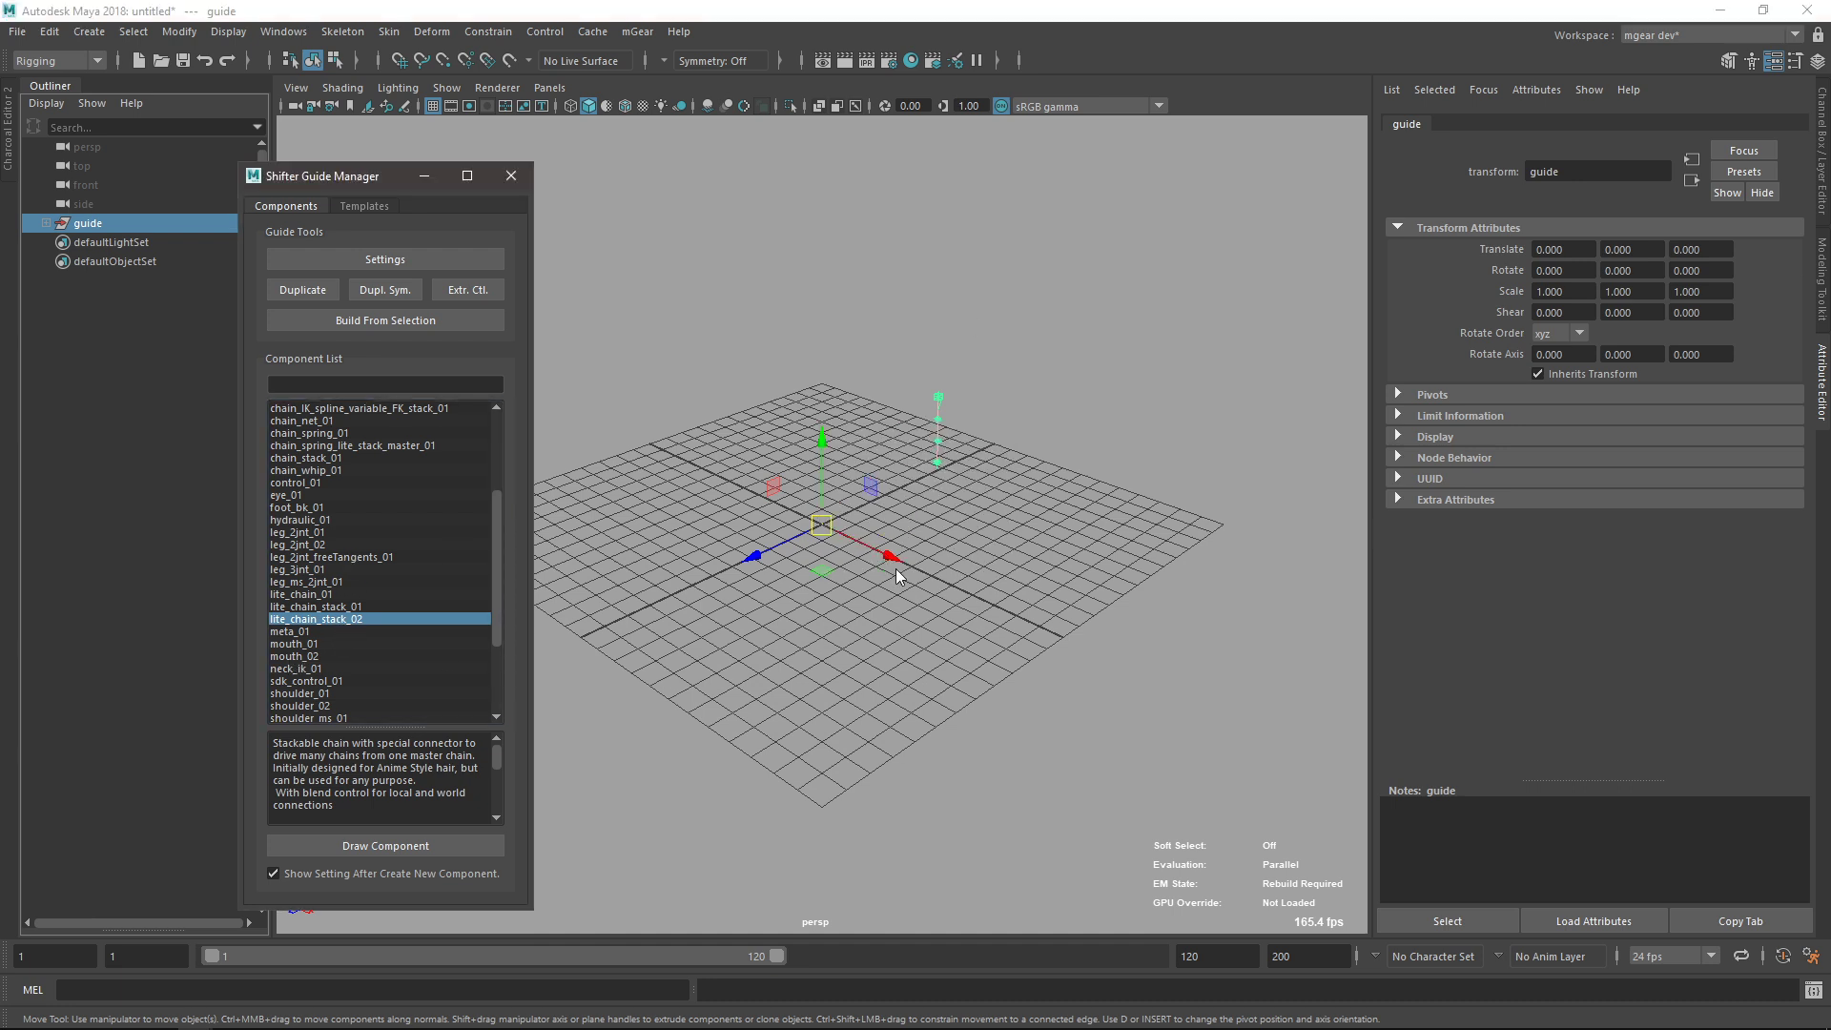
{"action": "key", "text": "e"}
{"action": "key", "text": "w"}
{"action": "left_click_drag", "start_coordinate": [839, 591], "coordinate": [839, 410]}
{"action": "scroll", "coordinate": [957, 395], "scroll_direction": "up", "scroll_amount": 3}
{"action": "middle_click_drag", "start_coordinate": [958, 396], "coordinate": [861, 442], "text": "alt"}
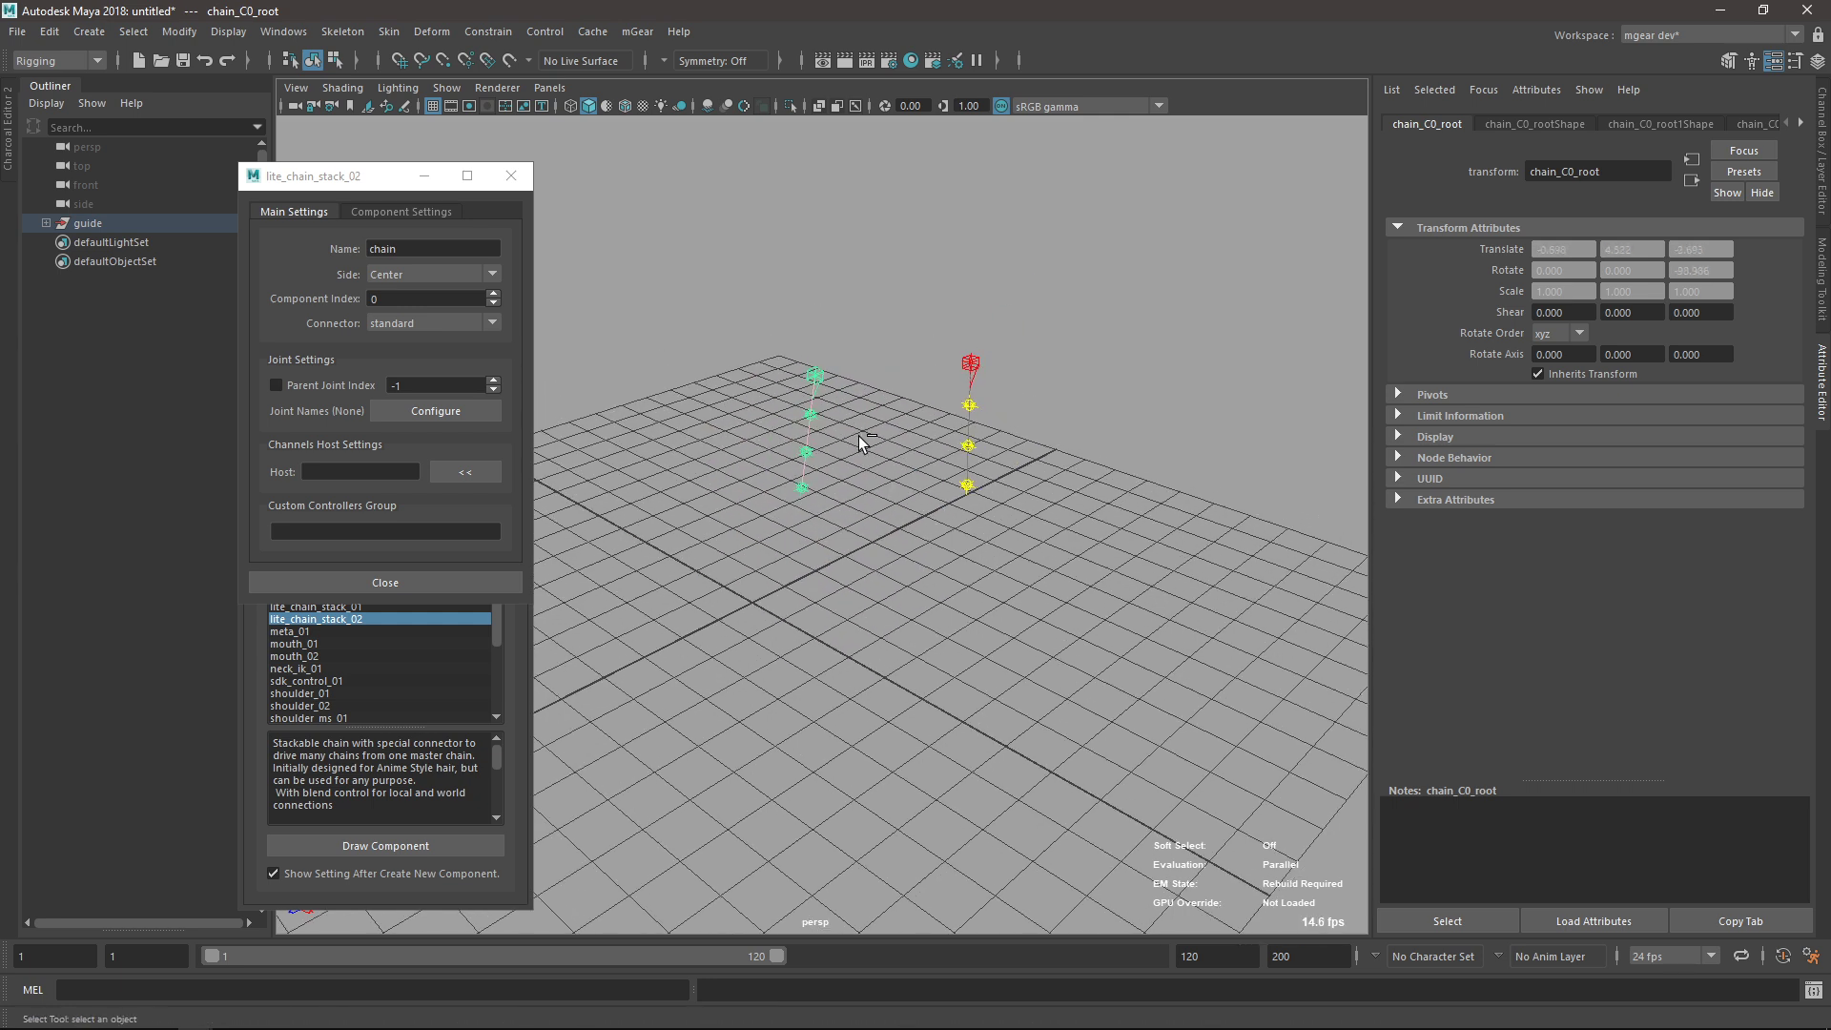
Set chainSpringMaster_C0_root as the new chain's global chain master.
{"action": "left_click", "coordinate": [399, 212]}
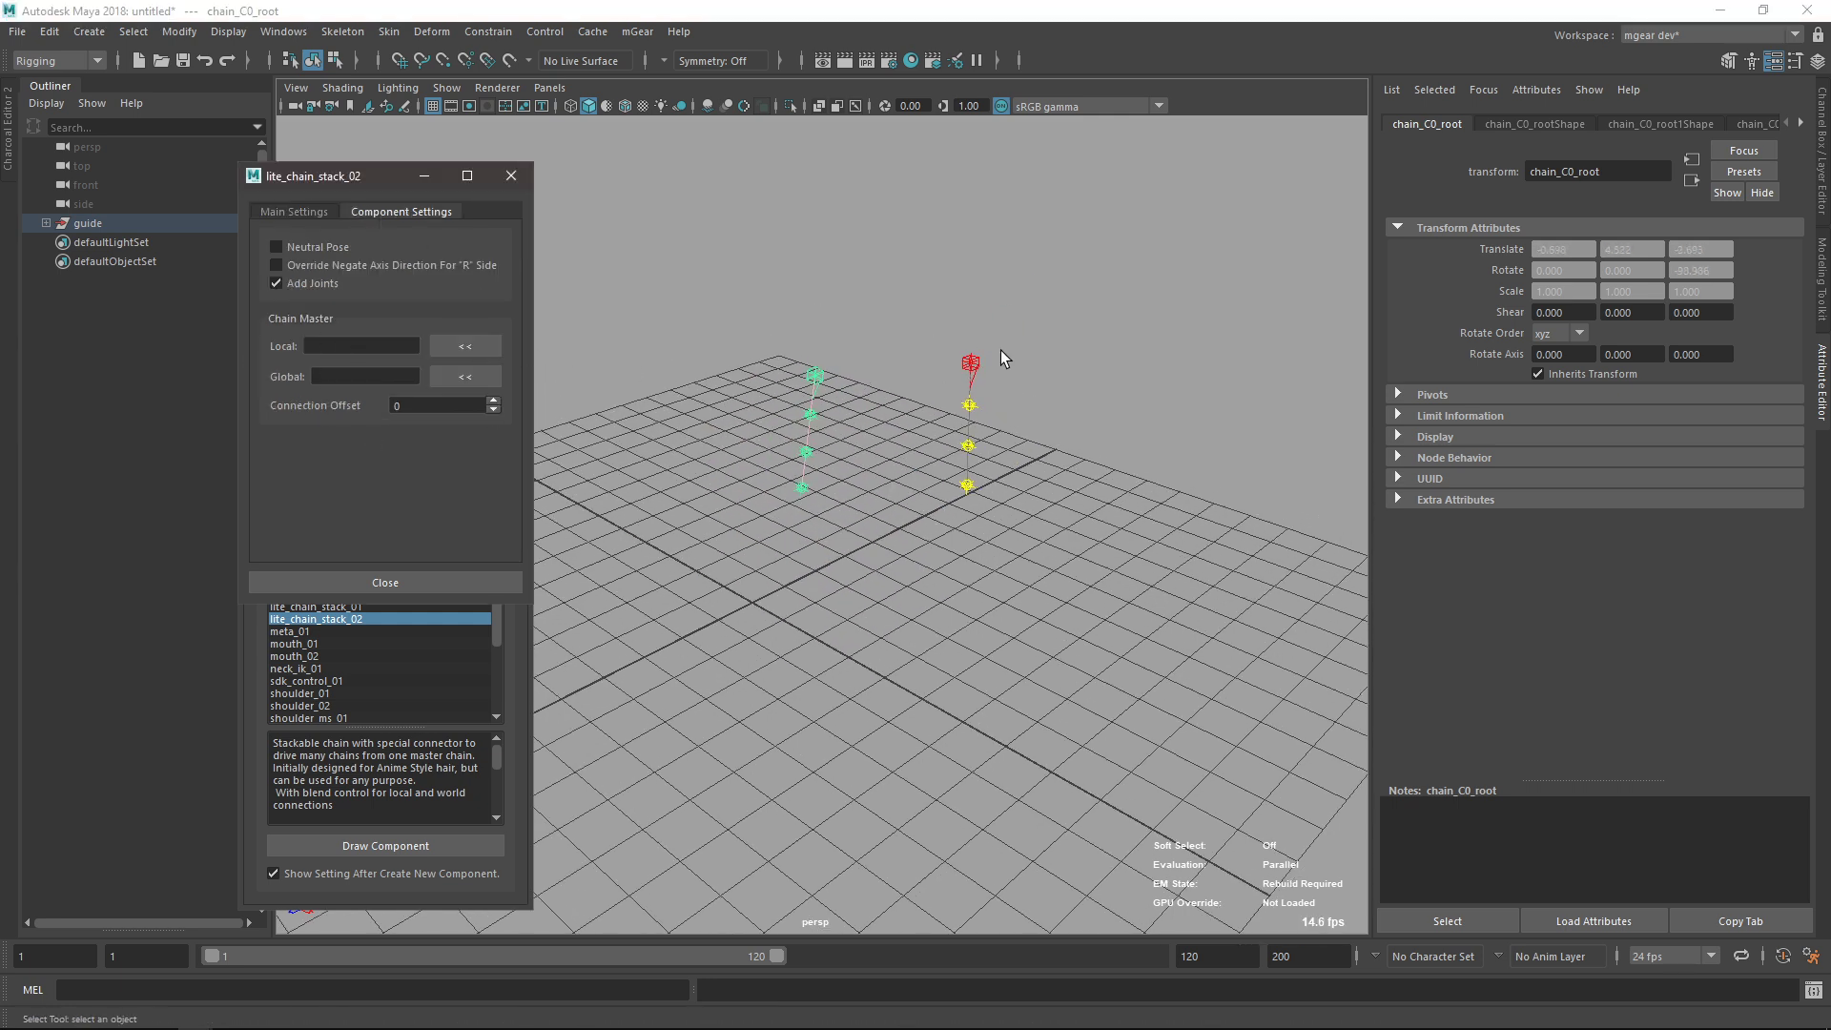
{"action": "left_click", "coordinate": [815, 374]}
{"action": "left_click", "coordinate": [462, 376]}
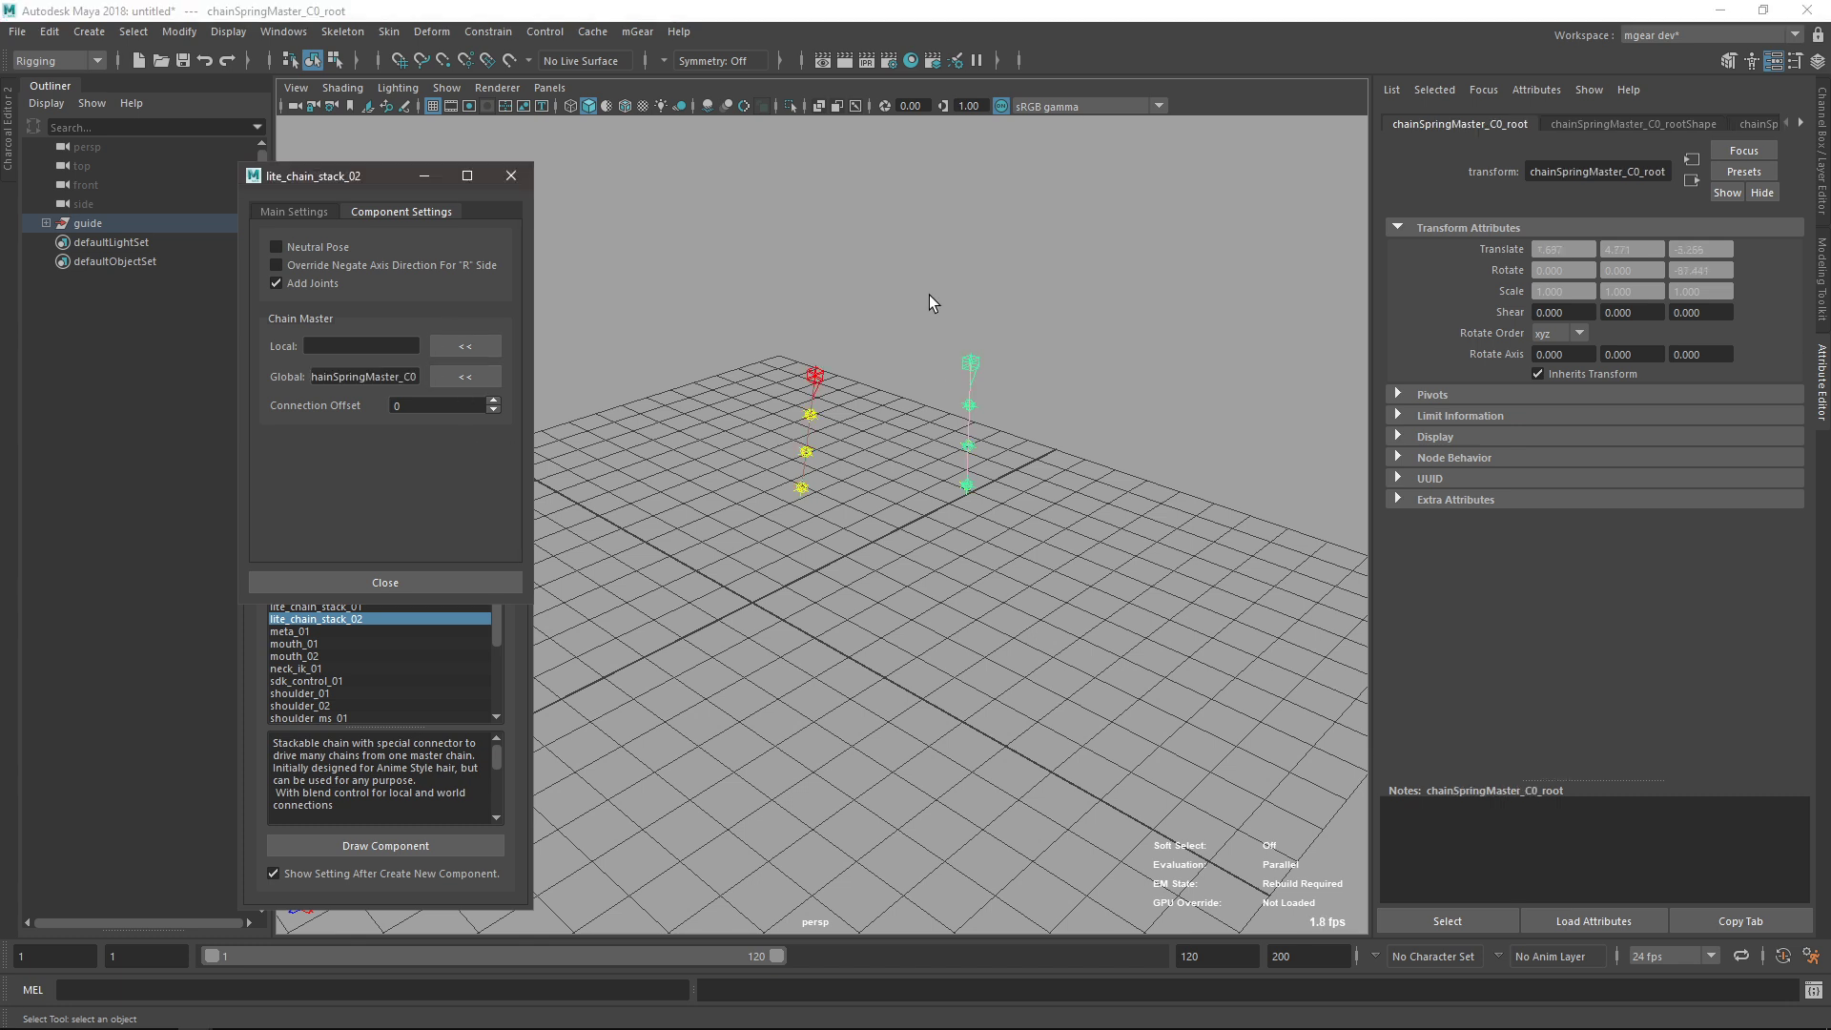
{"action": "left_click", "coordinate": [883, 454]}
Duplicate chain_C0 twice into chain_C1 and chain_C2, placing each copy beside the last.
{"action": "left_click", "coordinate": [815, 376]}
{"action": "key", "text": "ctrl+d"}
{"action": "key", "text": "w"}
{"action": "left_click_drag", "start_coordinate": [852, 410], "coordinate": [956, 461]}
{"action": "key", "text": "q"}
{"action": "key", "text": "ctrl+d"}
{"action": "key", "text": "w"}
{"action": "left_click_drag", "start_coordinate": [944, 448], "coordinate": [1018, 497]}
{"action": "left_click", "coordinate": [973, 493]}
{"action": "middle_click_drag", "start_coordinate": [974, 494], "coordinate": [910, 520], "text": "alt"}
{"action": "left_click_drag", "start_coordinate": [913, 518], "coordinate": [1001, 495], "text": "alt"}
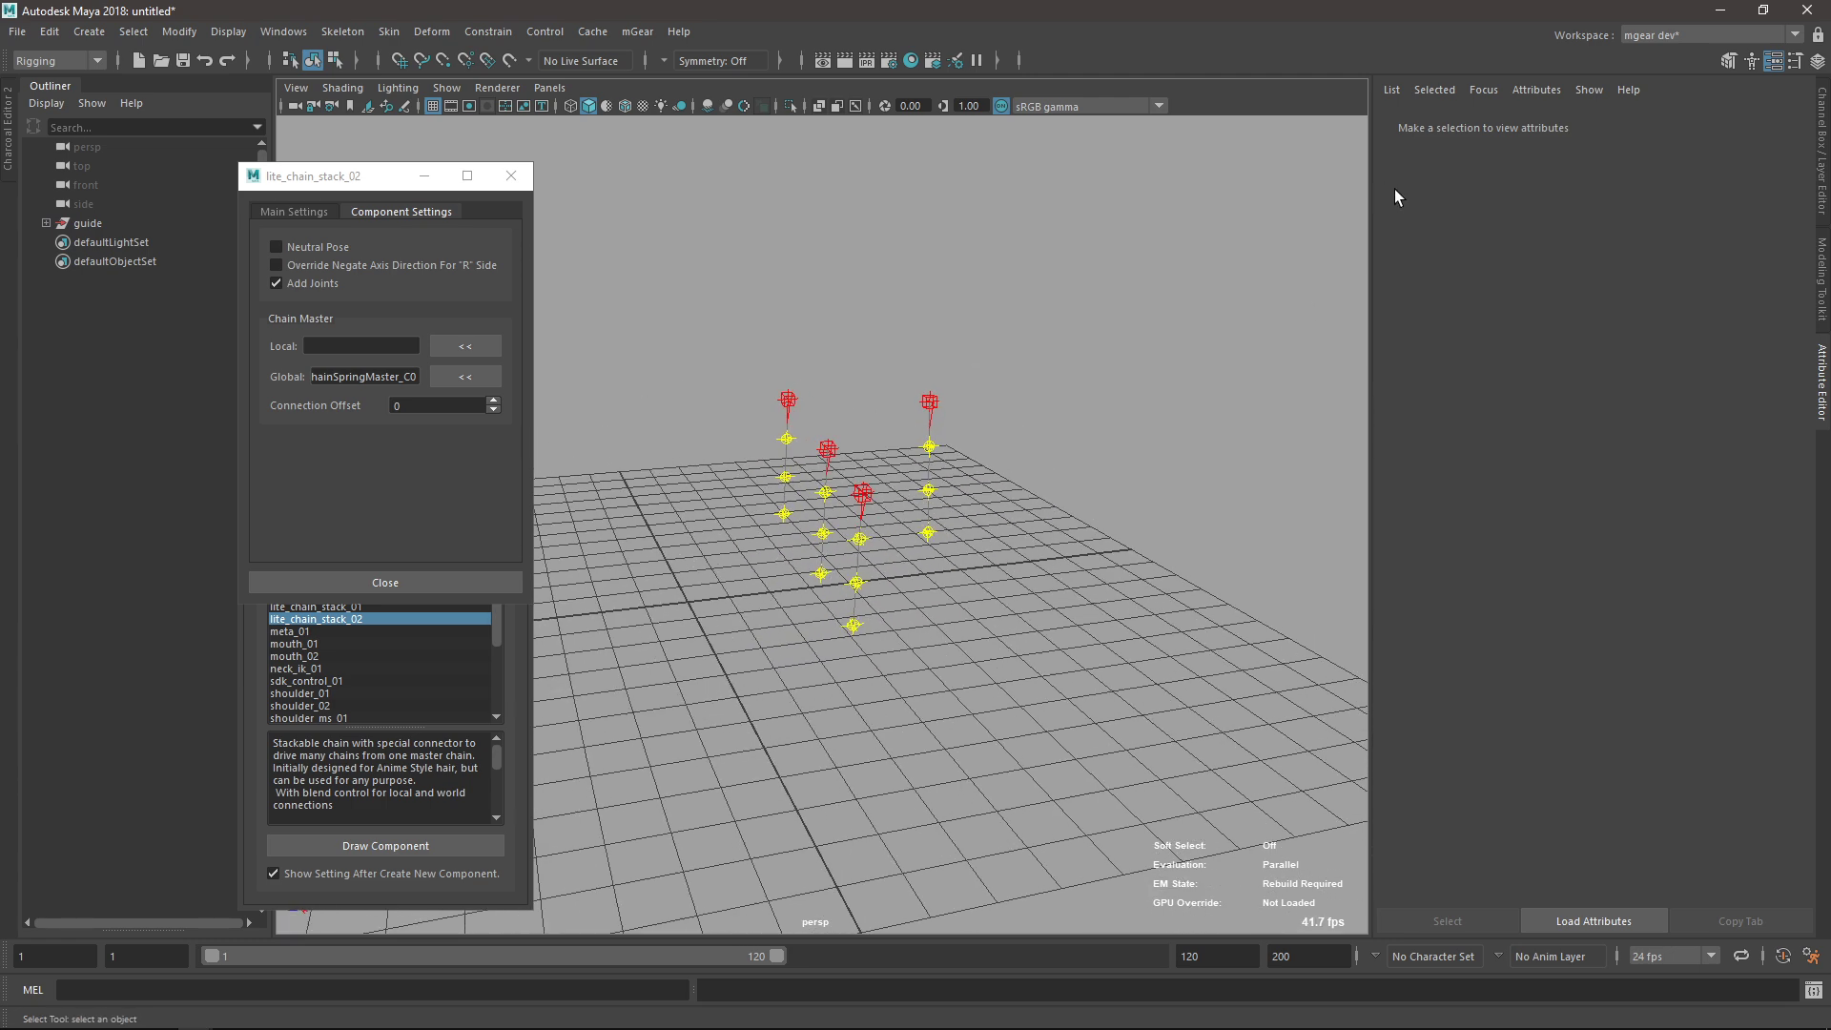
Build the rig from the guide root and close the build log.
{"action": "left_click", "coordinate": [88, 223]}
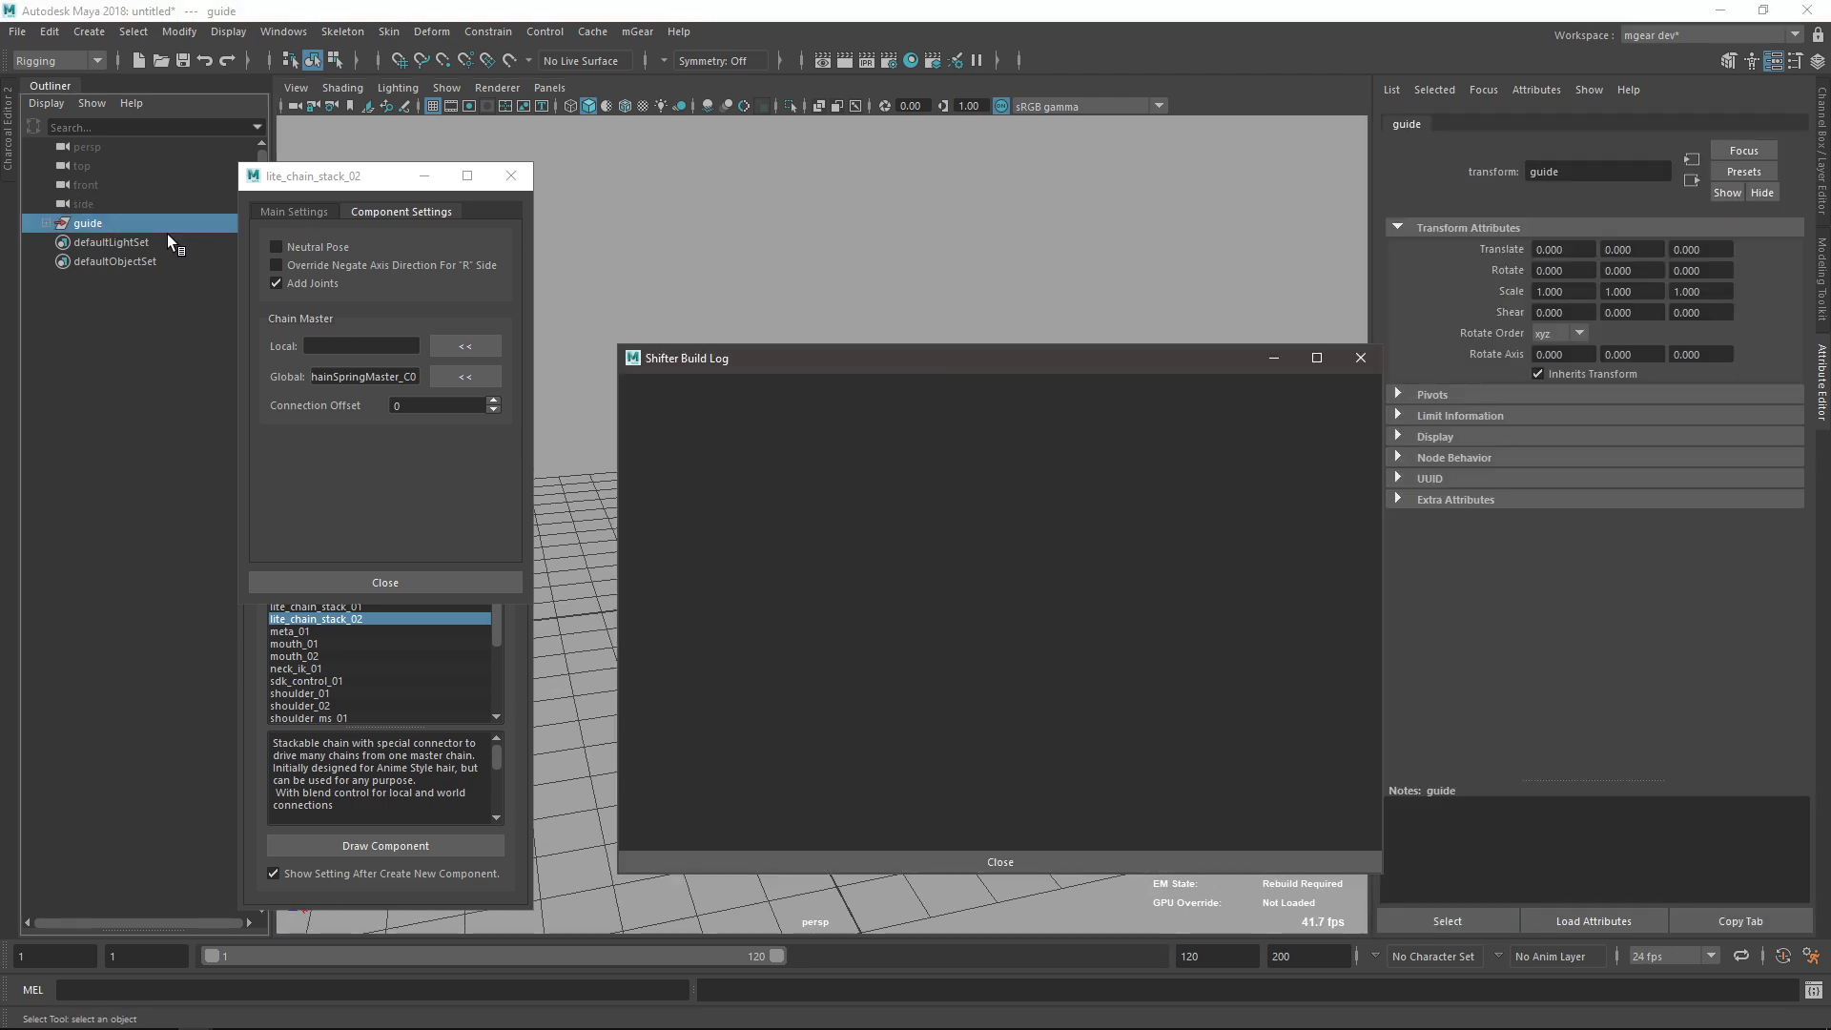
{"action": "left_click", "coordinate": [1360, 357]}
{"action": "left_click_drag", "start_coordinate": [866, 520], "coordinate": [811, 669], "text": "alt"}
On global_C0_ctl, set Spring chain intensity to 1 and the six damping/stiffness channels to 0.2.
{"action": "left_click", "coordinate": [906, 687]}
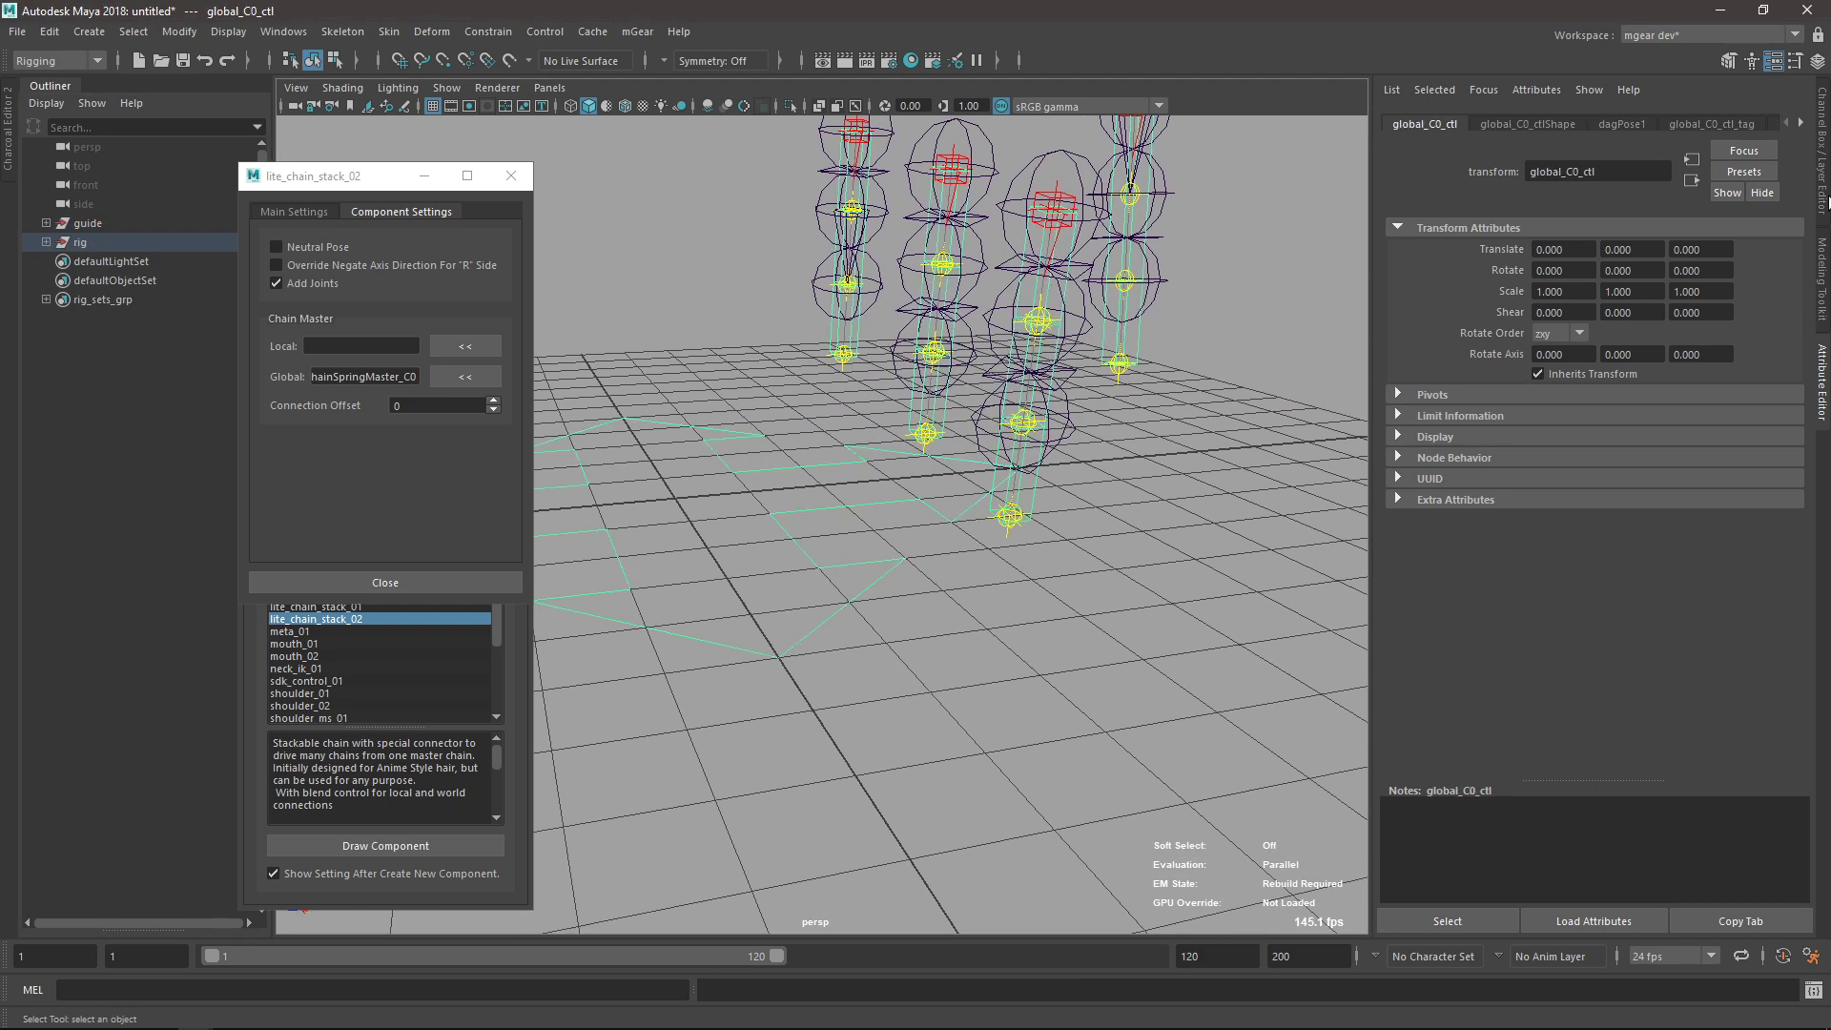
{"action": "key", "text": "ctrl+a"}
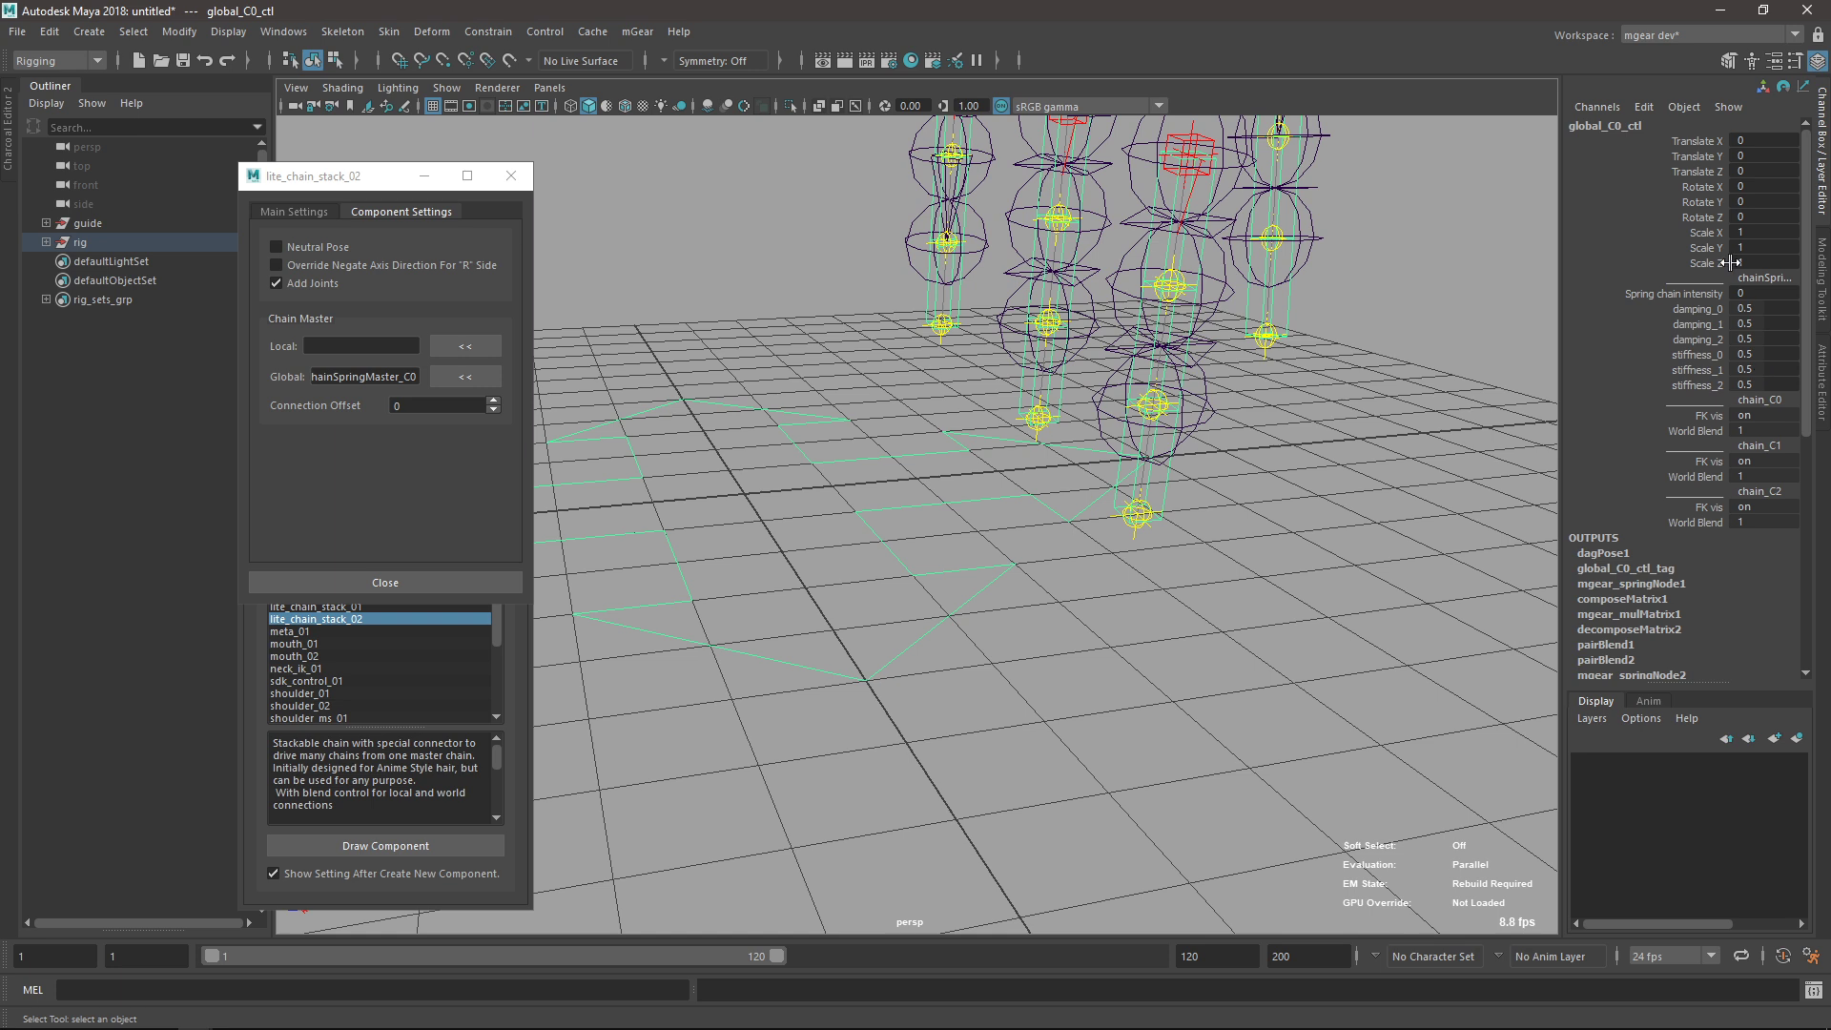
{"action": "left_click", "coordinate": [1696, 295]}
{"action": "middle_click_drag", "start_coordinate": [1695, 295], "coordinate": [1688, 336]}
{"action": "left_click_drag", "start_coordinate": [1730, 316], "coordinate": [1757, 378]}
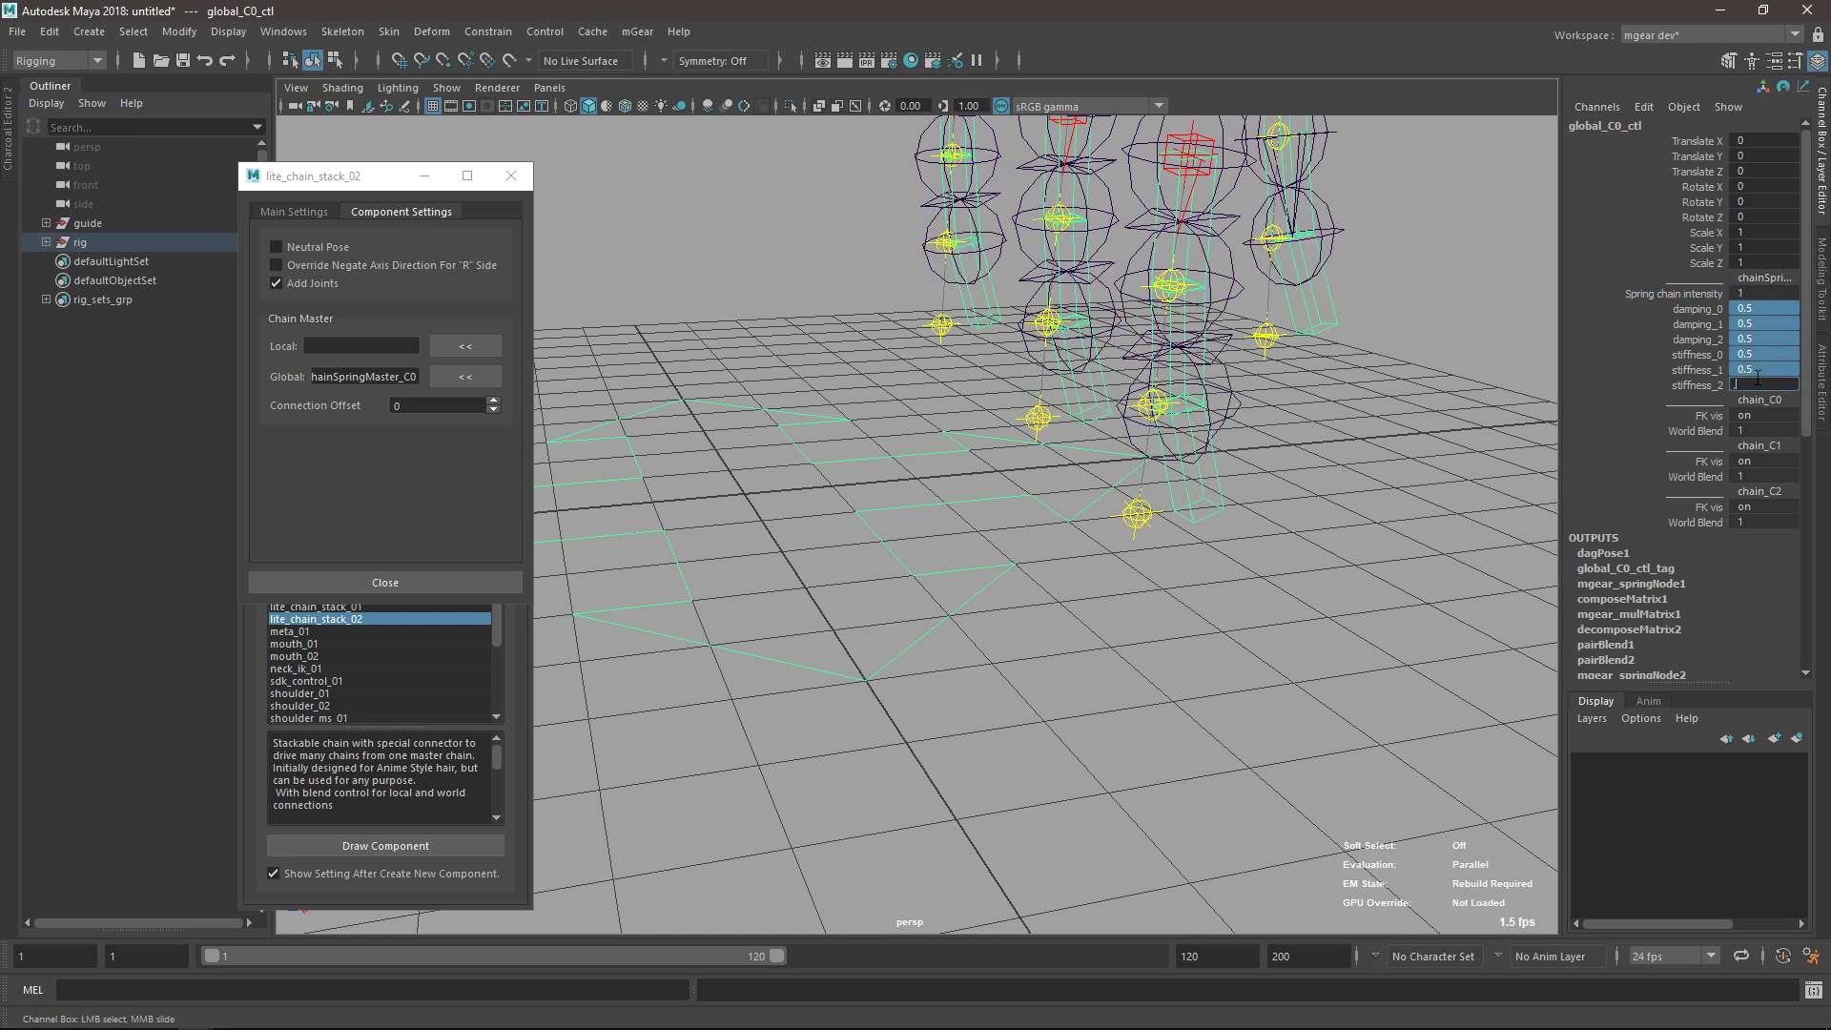
{"action": "type", "text": "0.2"}
{"action": "key", "text": "Return"}
Move the global control along Z and X to test the spring chains.
{"action": "scroll", "coordinate": [941, 648], "scroll_direction": "down", "scroll_amount": 5}
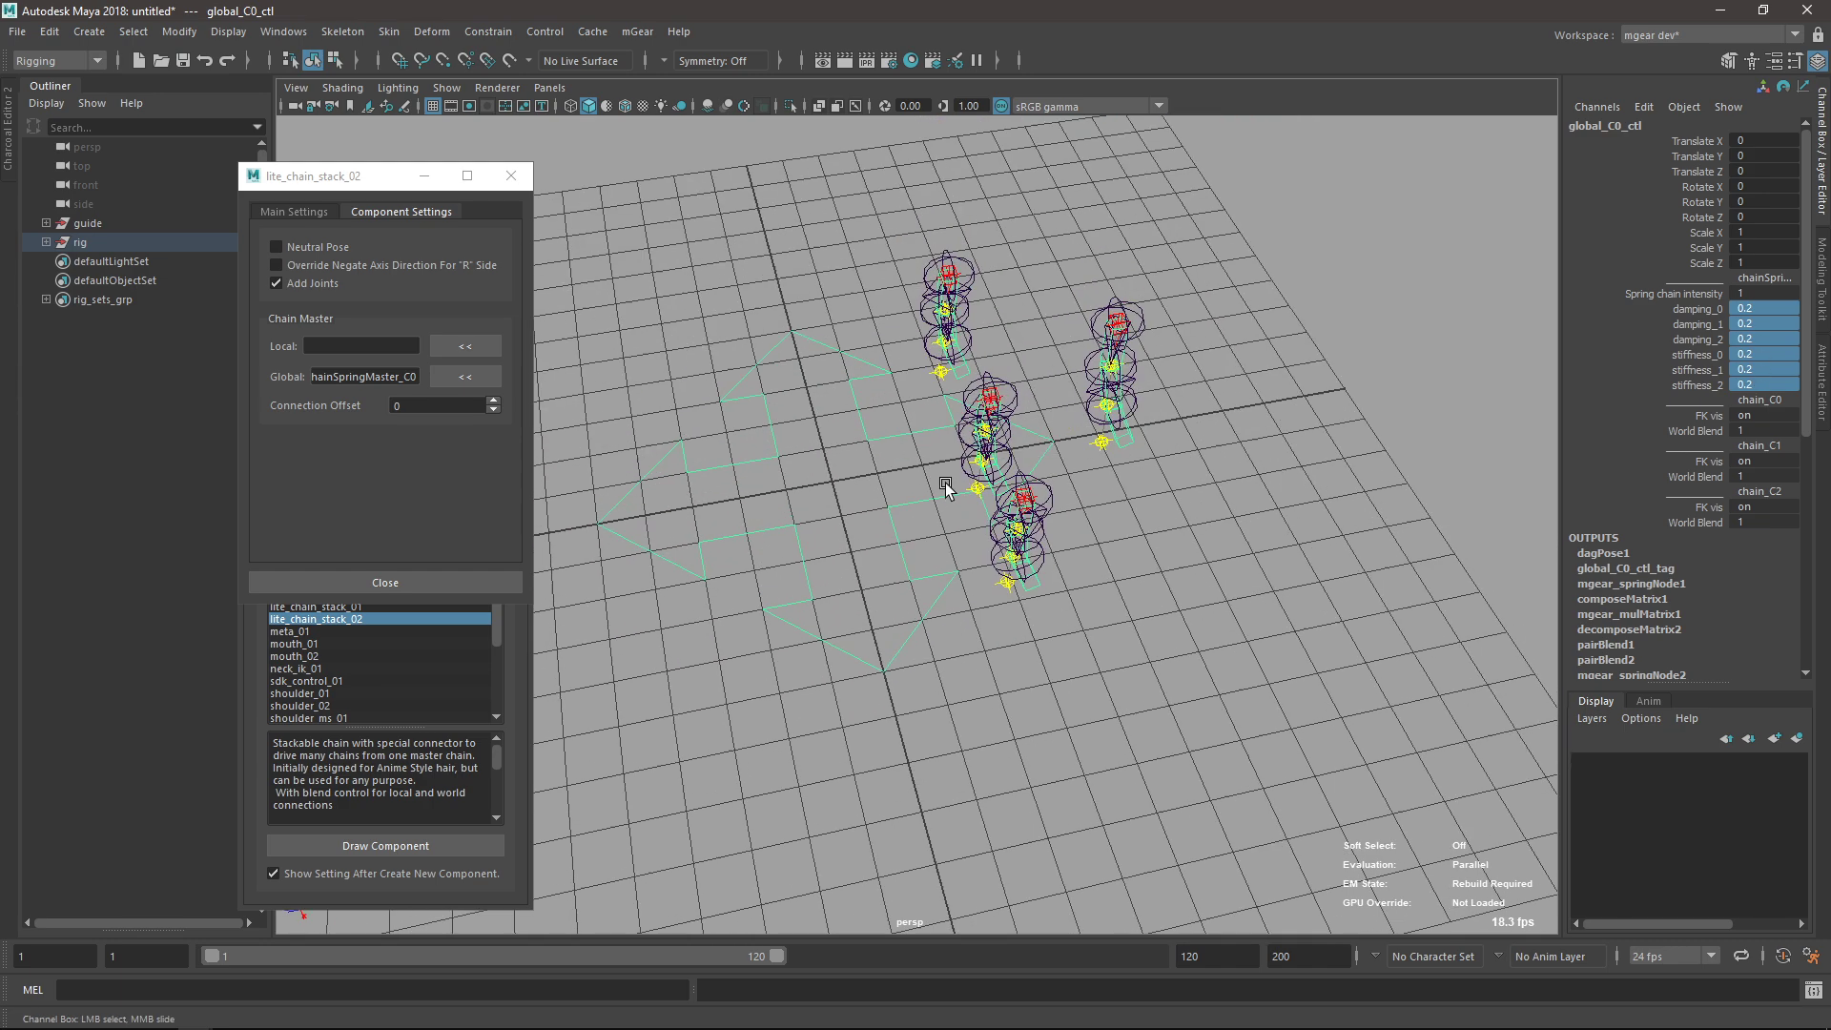
{"action": "key", "text": "w"}
{"action": "left_click_drag", "start_coordinate": [858, 484], "coordinate": [825, 458]}
{"action": "left_click", "coordinate": [1165, 420]}
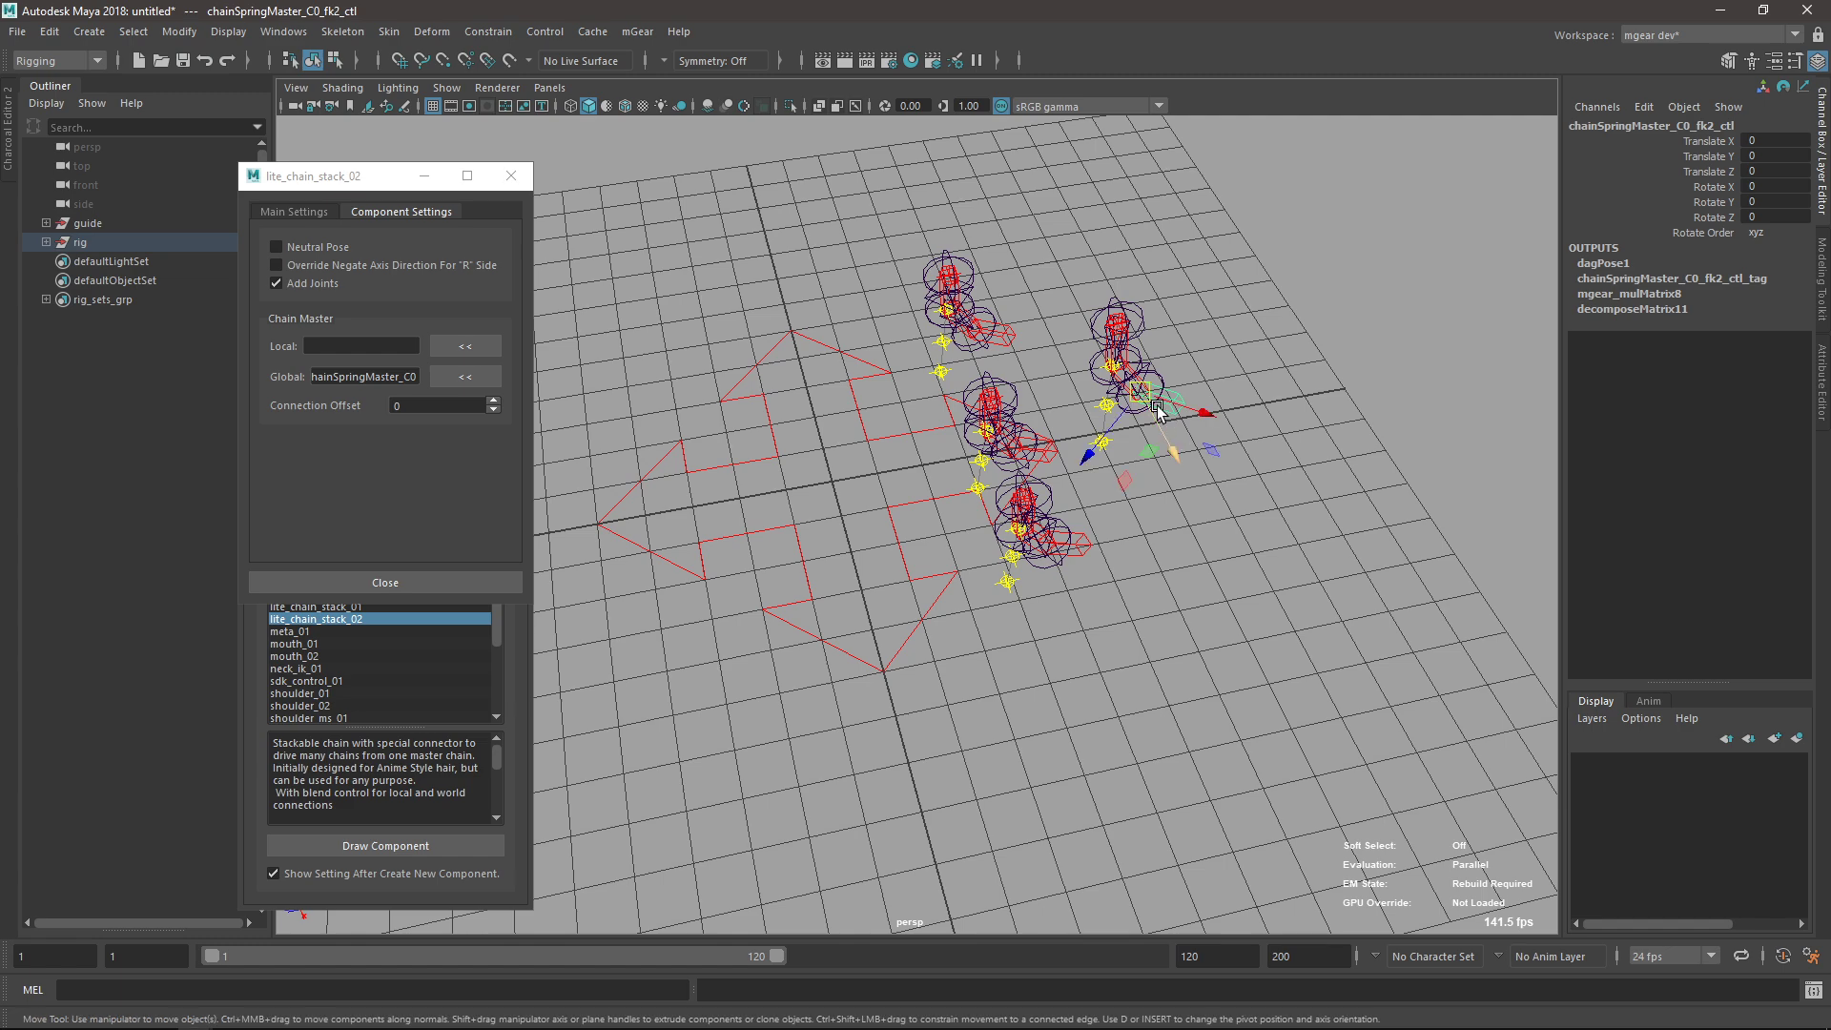
{"action": "left_click_drag", "start_coordinate": [1170, 423], "coordinate": [879, 631]}
{"action": "key", "text": "ctrl+z"}
{"action": "key", "text": "ctrl+z"}
{"action": "key", "text": "ctrl+z"}
{"action": "left_click_drag", "start_coordinate": [920, 486], "coordinate": [885, 519]}
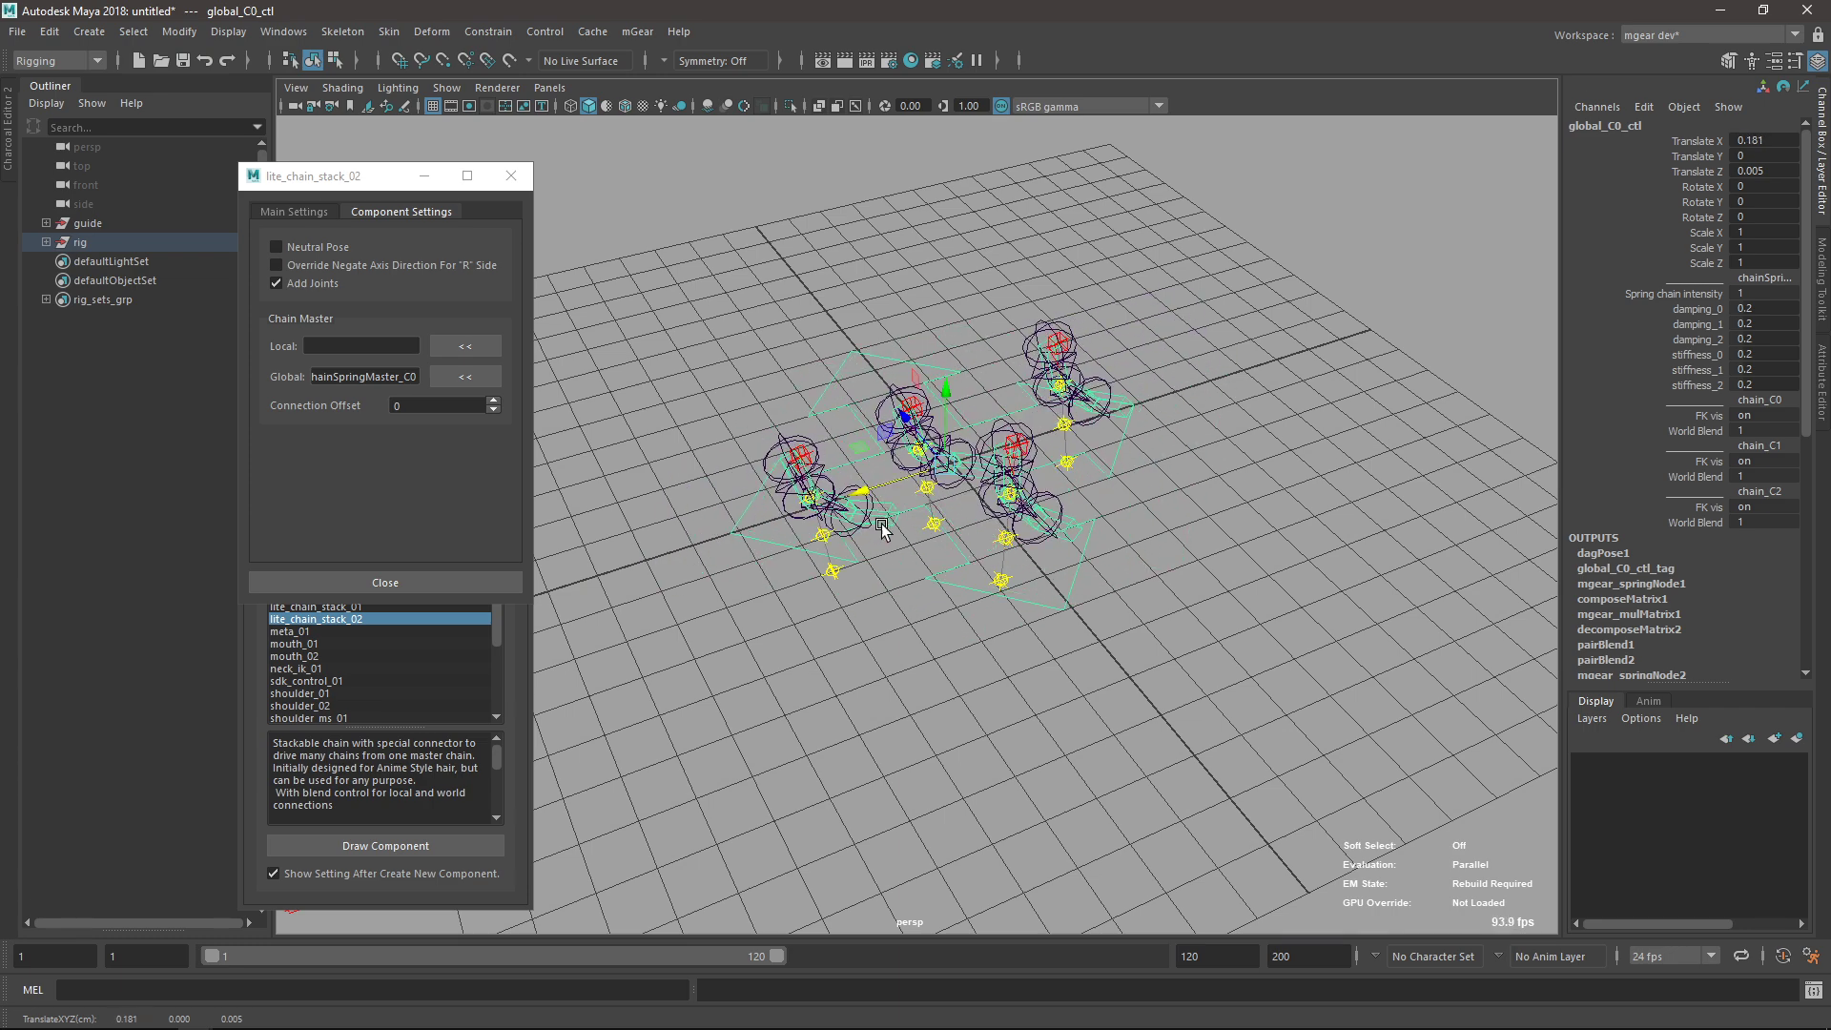
{"action": "left_click_drag", "start_coordinate": [977, 608], "coordinate": [989, 572], "text": "alt"}
{"action": "key", "text": "q"}
{"action": "left_click_drag", "start_coordinate": [981, 776], "coordinate": [1027, 717], "text": "alt"}
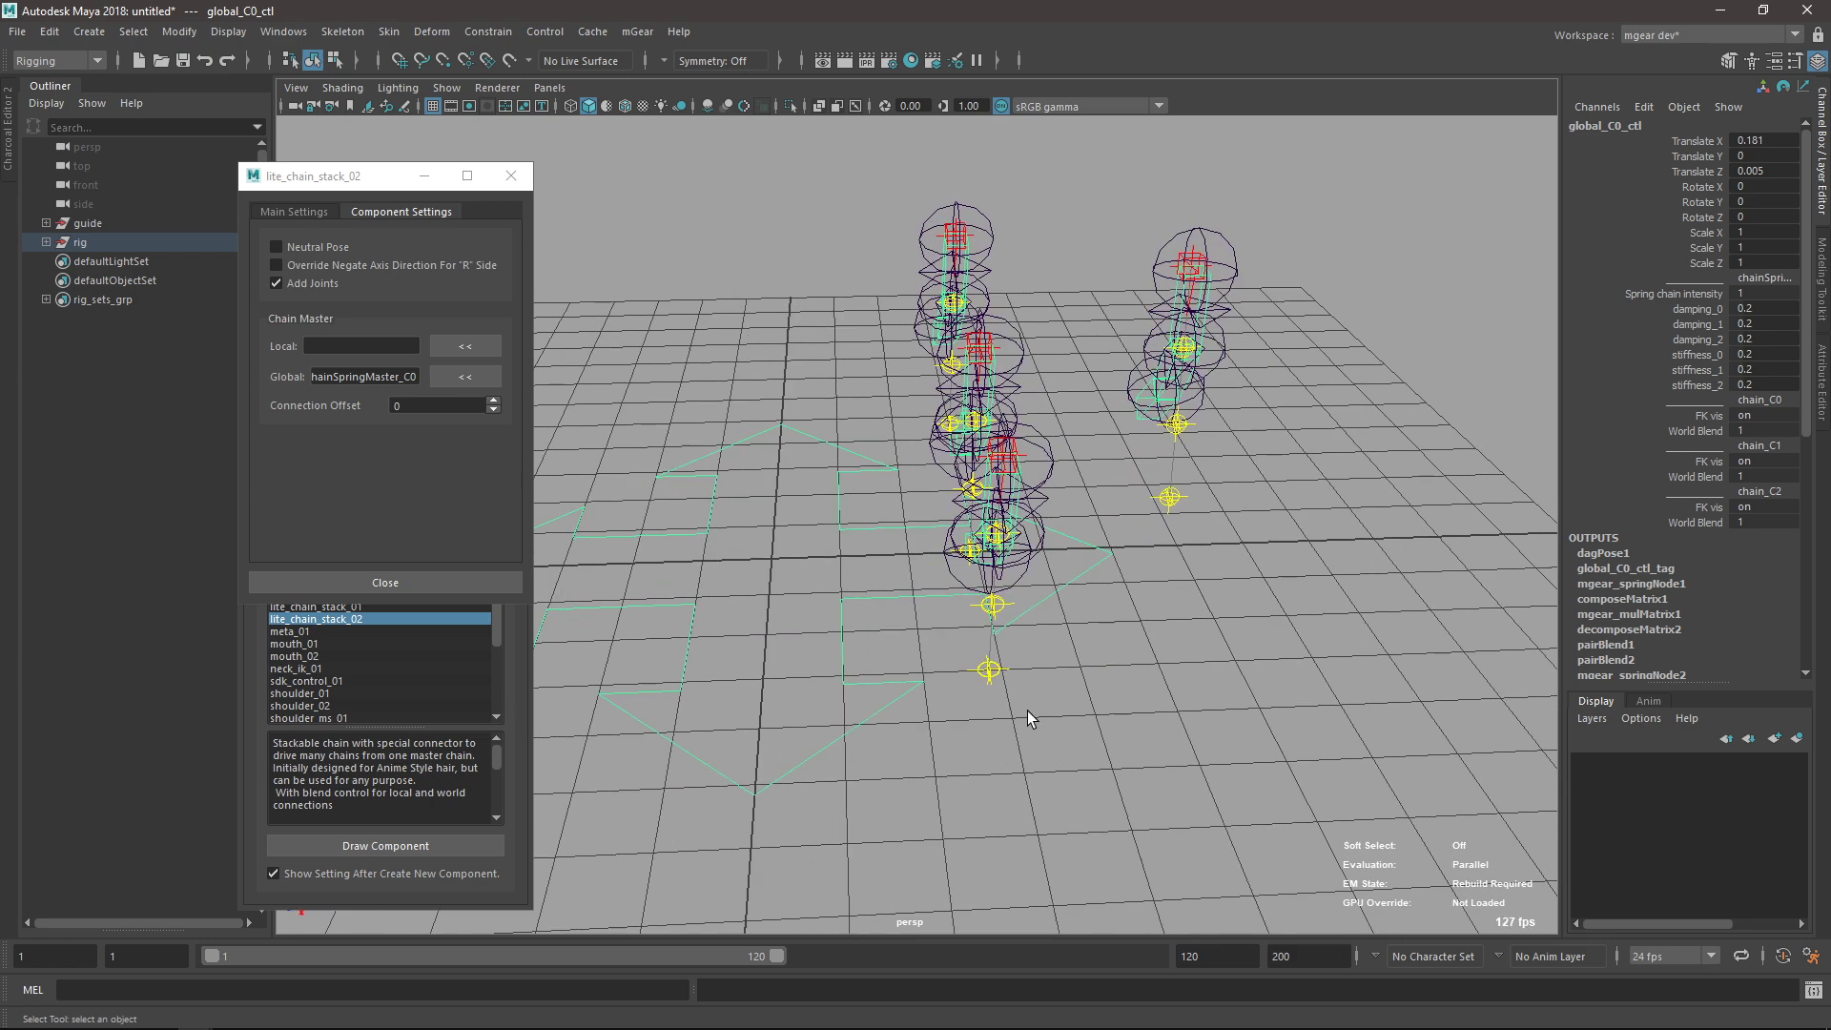
{"action": "left_click_drag", "start_coordinate": [1023, 629], "coordinate": [1006, 515], "text": "alt"}
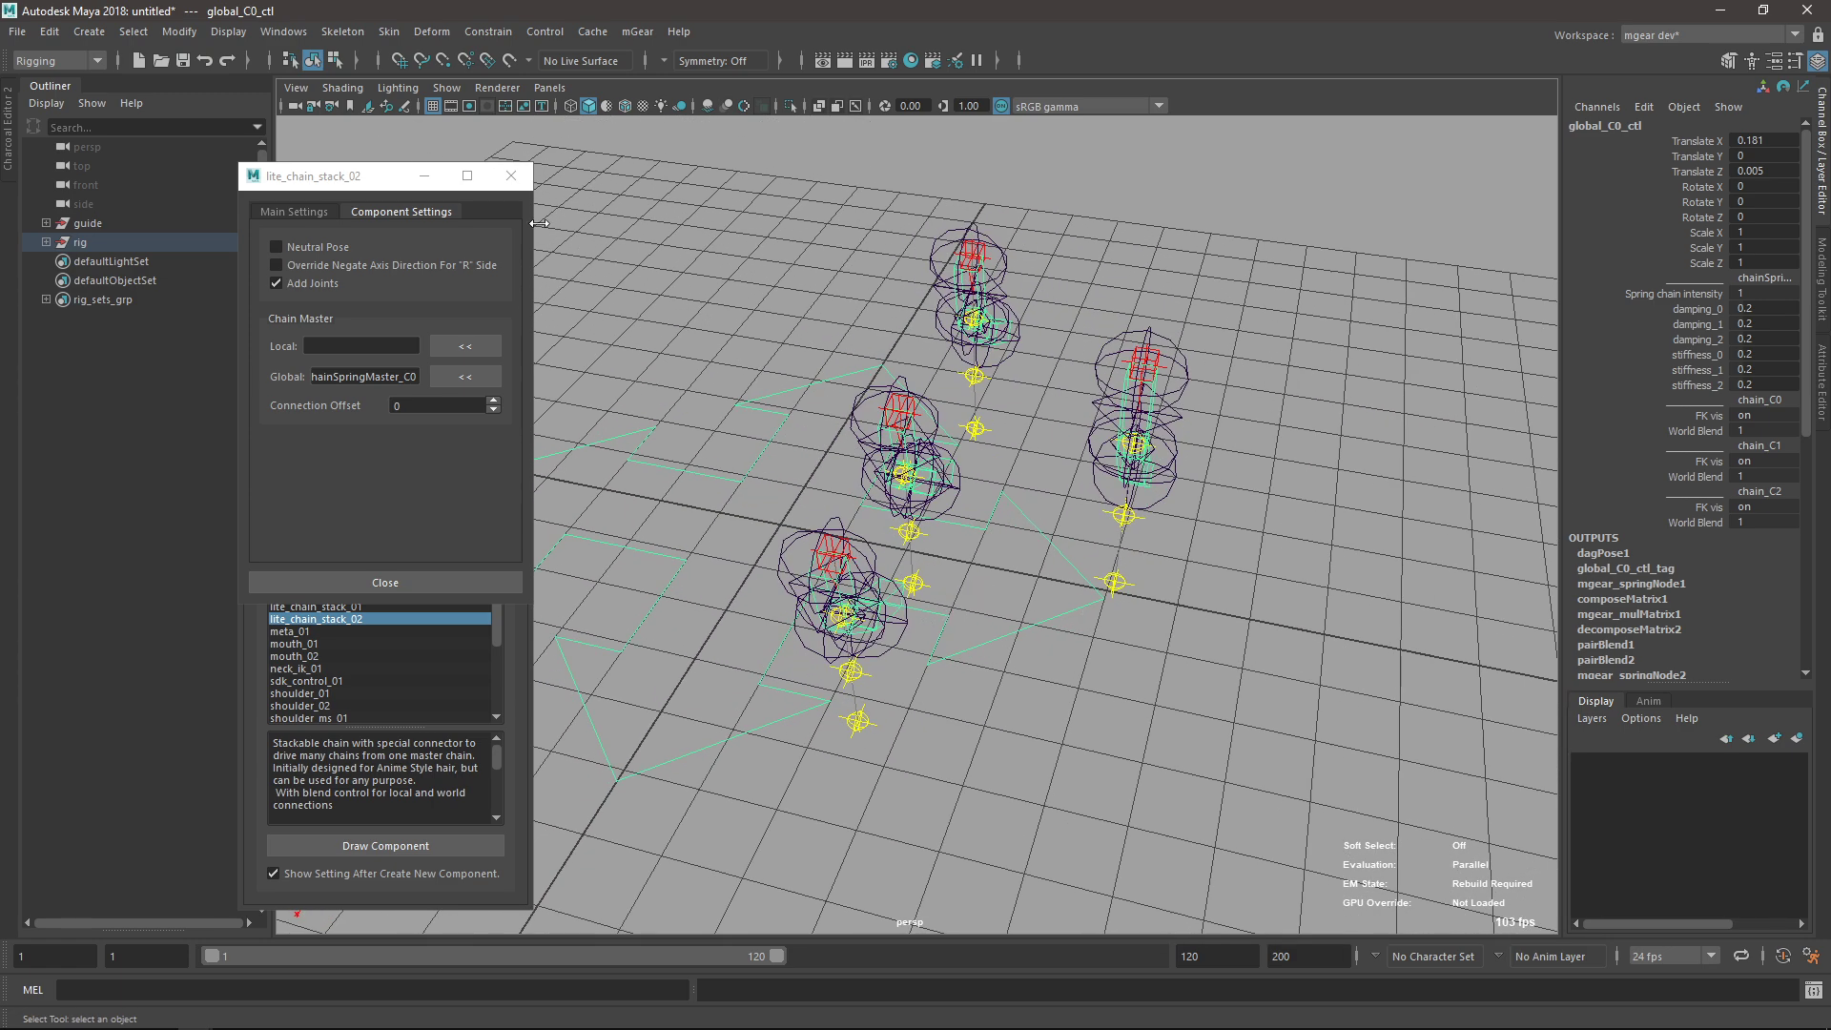
Close the lite_chain_stack_02 settings window and select chain_C0's World Blend channel.
{"action": "left_click_drag", "start_coordinate": [346, 195], "coordinate": [480, 236]}
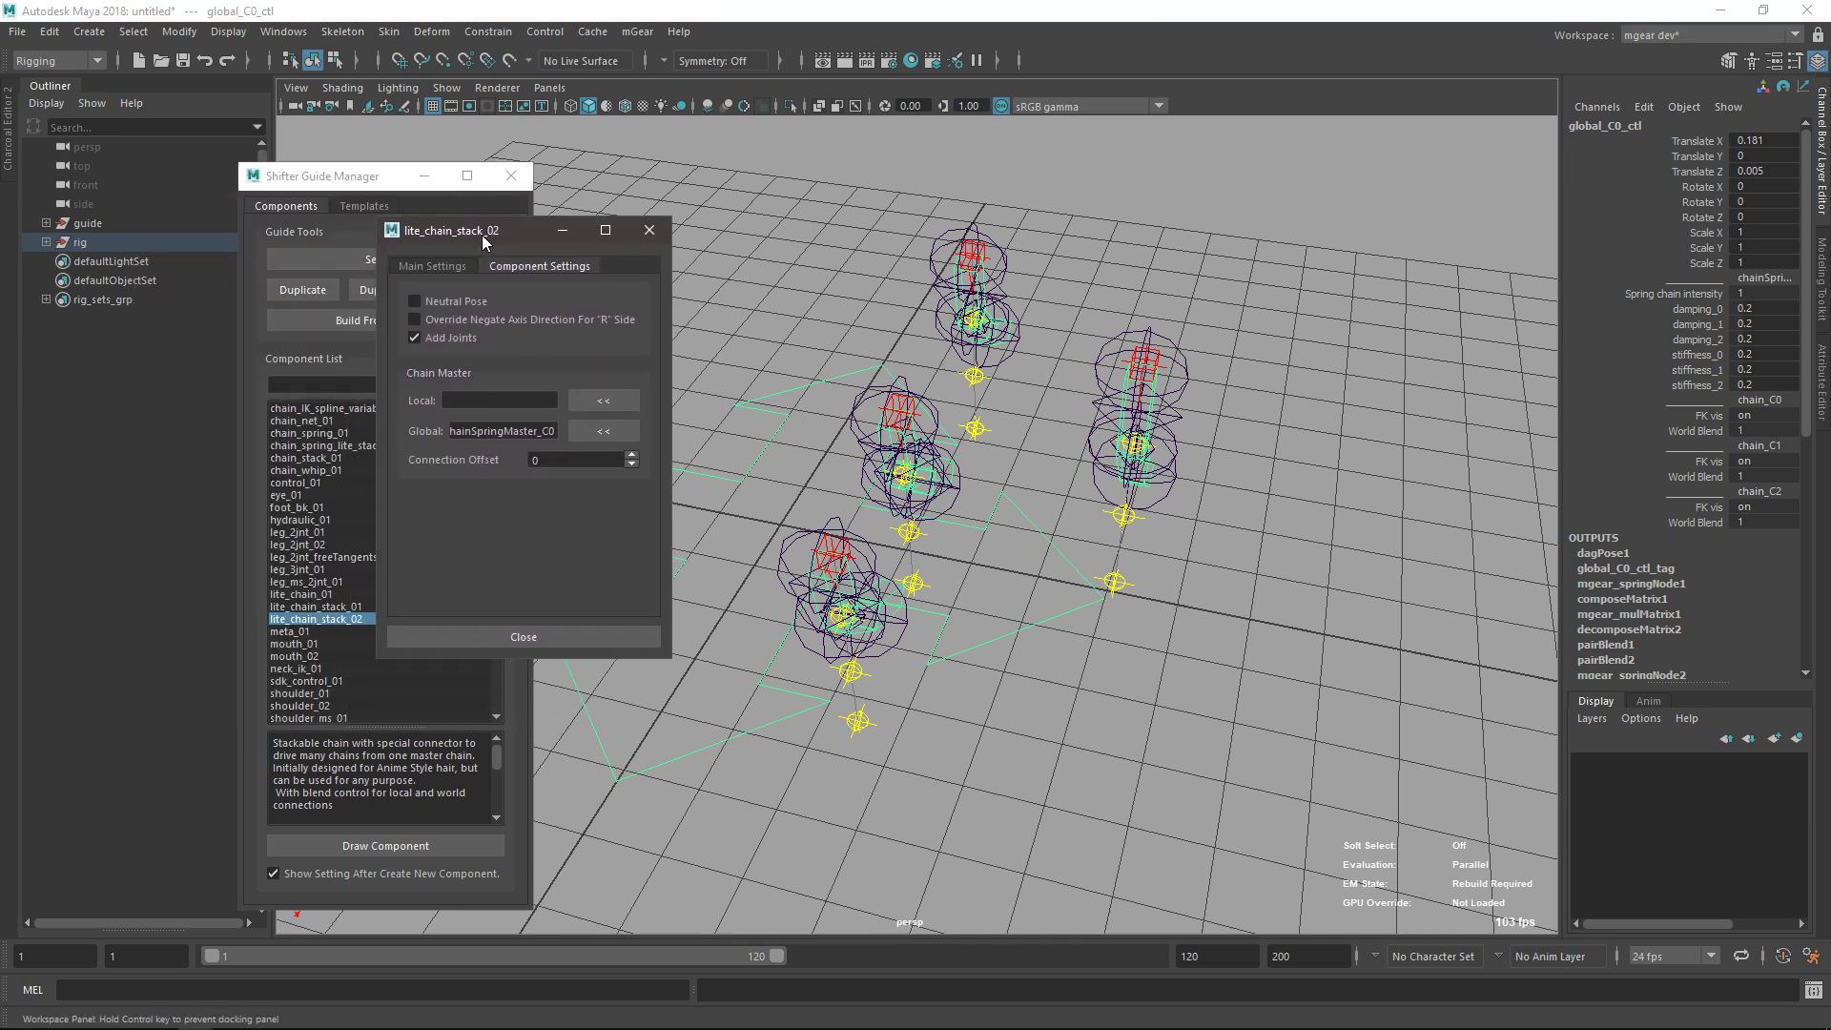
{"action": "left_click", "coordinate": [644, 237]}
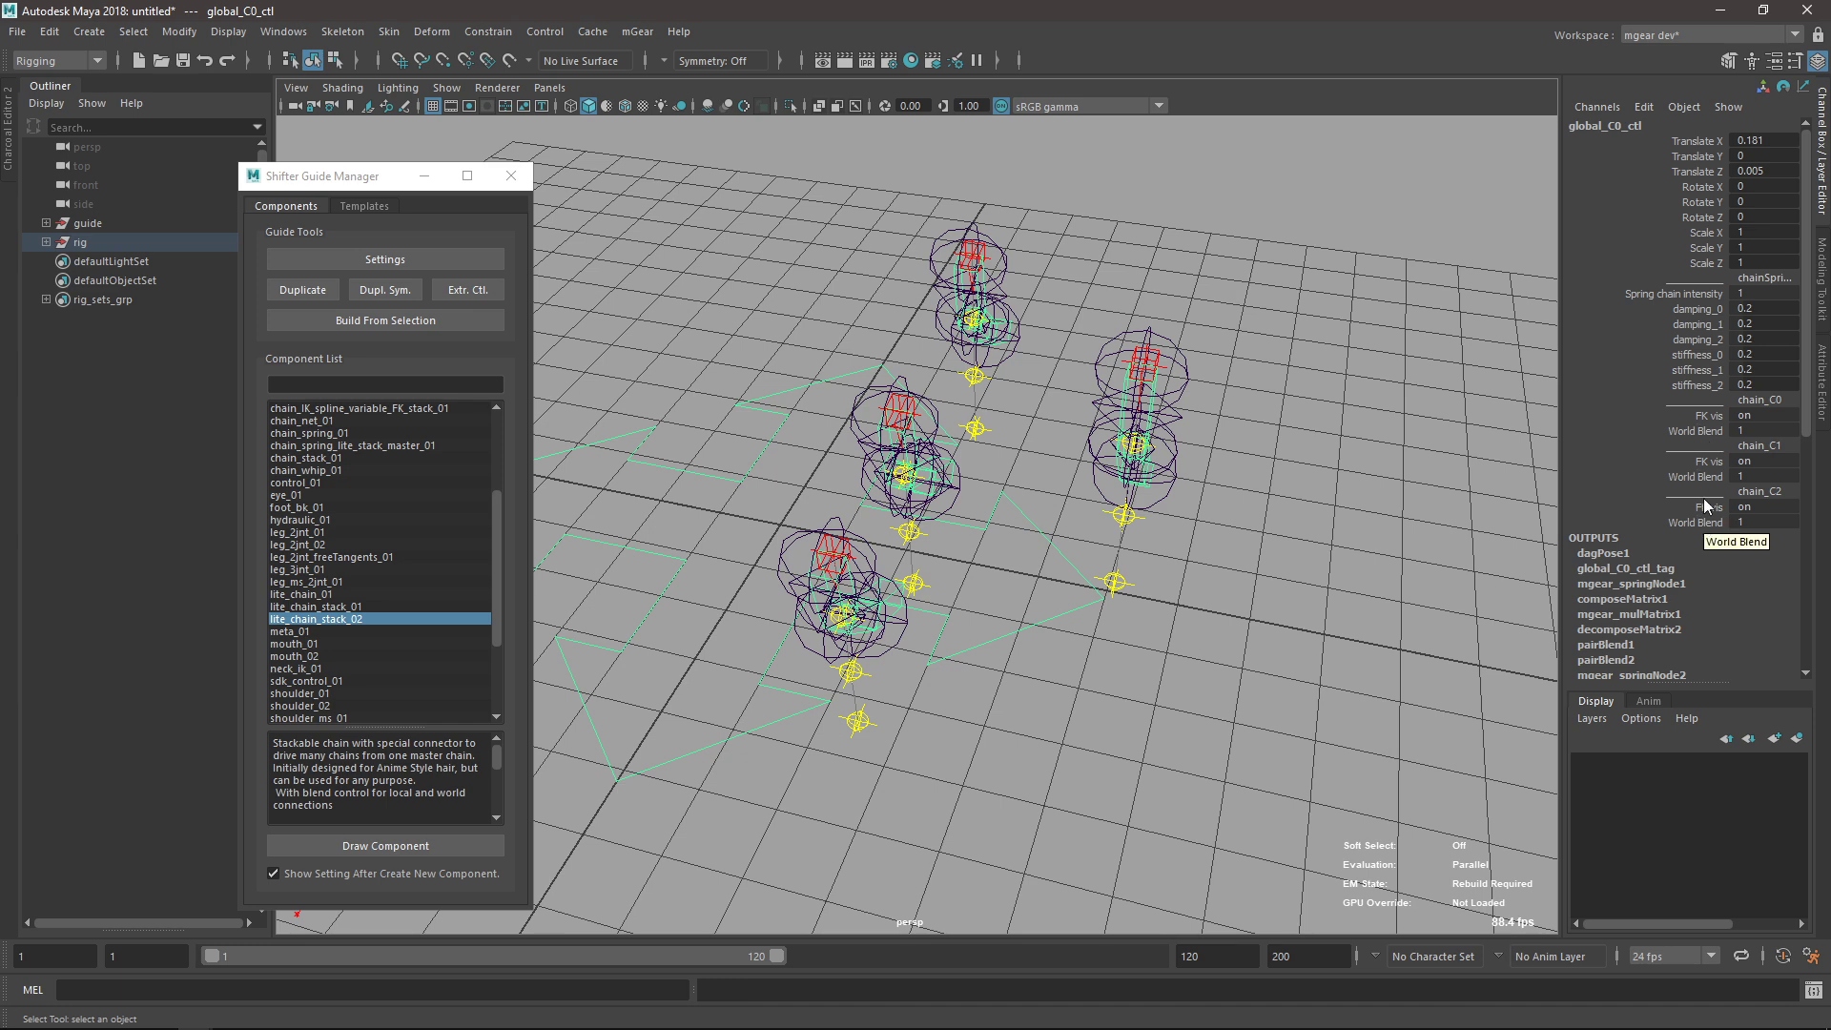
{"action": "left_click", "coordinate": [1695, 430]}
Lower chain_C0 World Blend to 0 and move the global control to swing the chains.
{"action": "middle_click_drag", "start_coordinate": [1249, 515], "coordinate": [1217, 549]}
{"action": "left_click_drag", "start_coordinate": [1216, 549], "coordinate": [1017, 642], "text": "alt"}
{"action": "key", "text": "w"}
{"action": "left_click_drag", "start_coordinate": [766, 645], "coordinate": [799, 642]}
{"action": "key", "text": "q"}
Raise chain_C0 World Blend to 0.3 and move the global control to test the blend.
{"action": "middle_click_drag", "start_coordinate": [1071, 628], "coordinate": [1068, 632]}
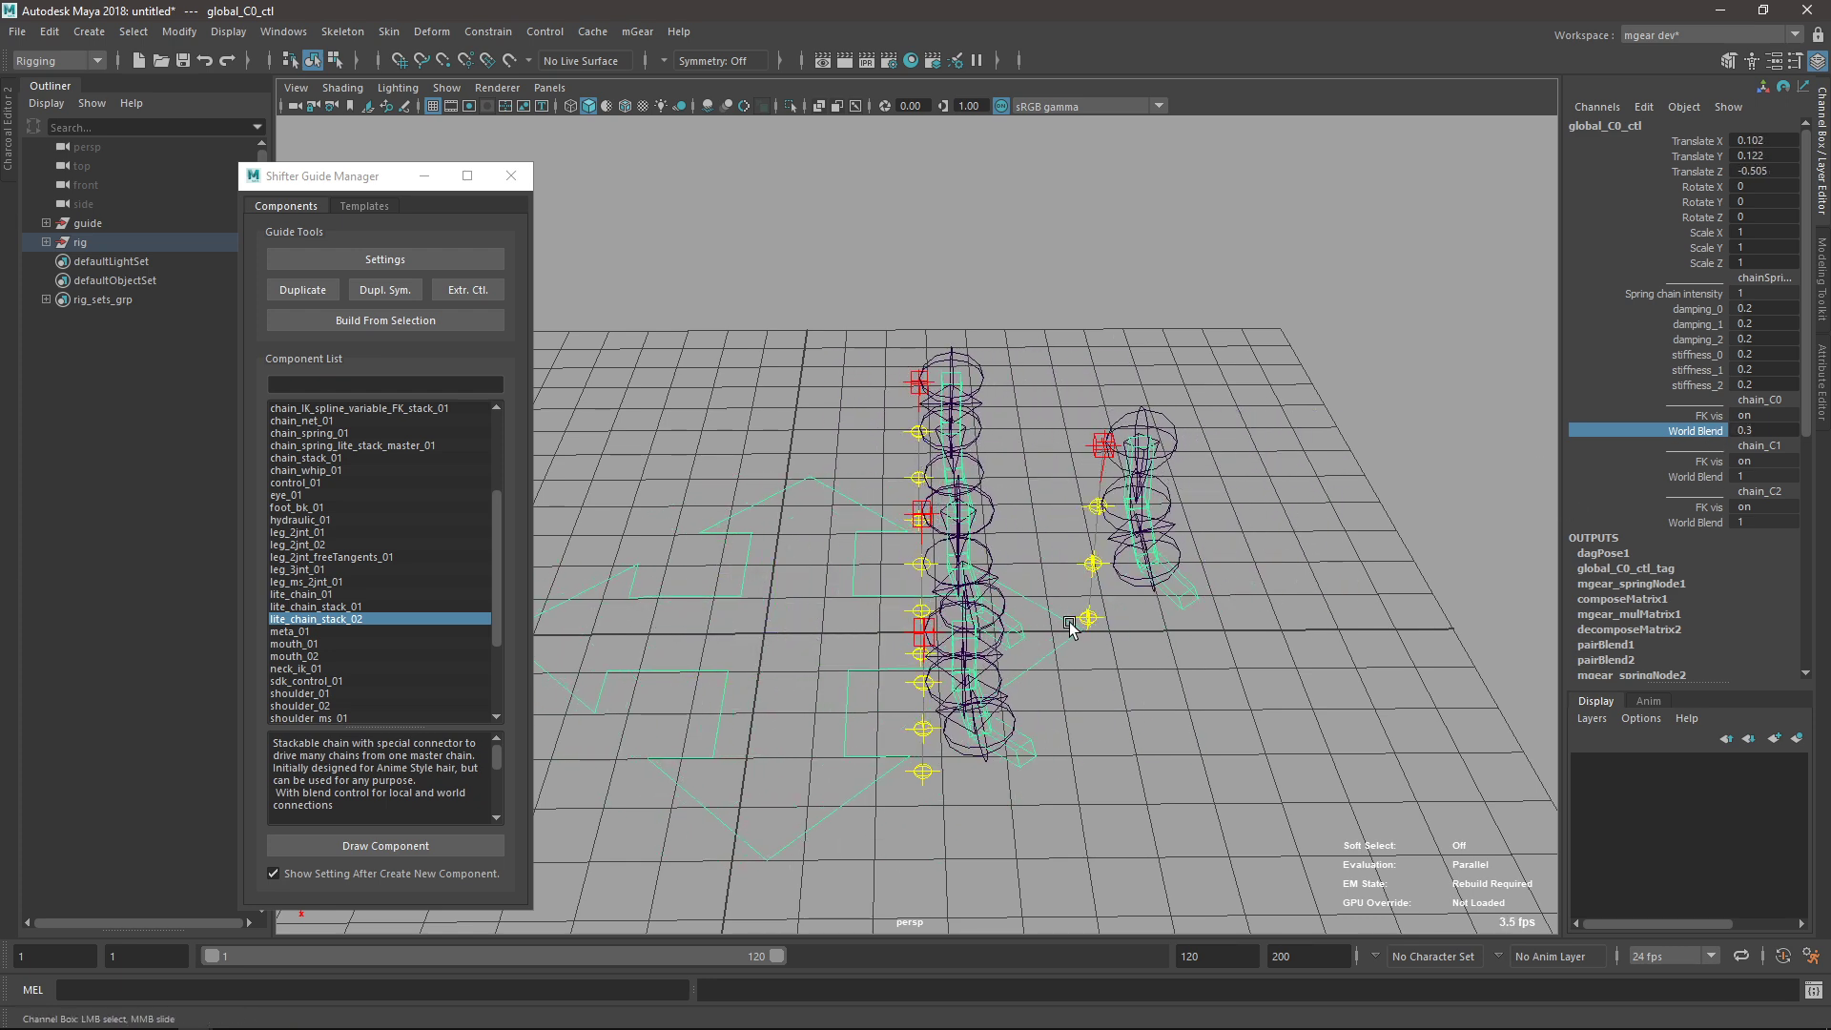
{"action": "key", "text": "w"}
{"action": "middle_click_drag", "start_coordinate": [944, 618], "coordinate": [858, 642]}
{"action": "left_click_drag", "start_coordinate": [858, 641], "coordinate": [930, 429], "text": "alt"}
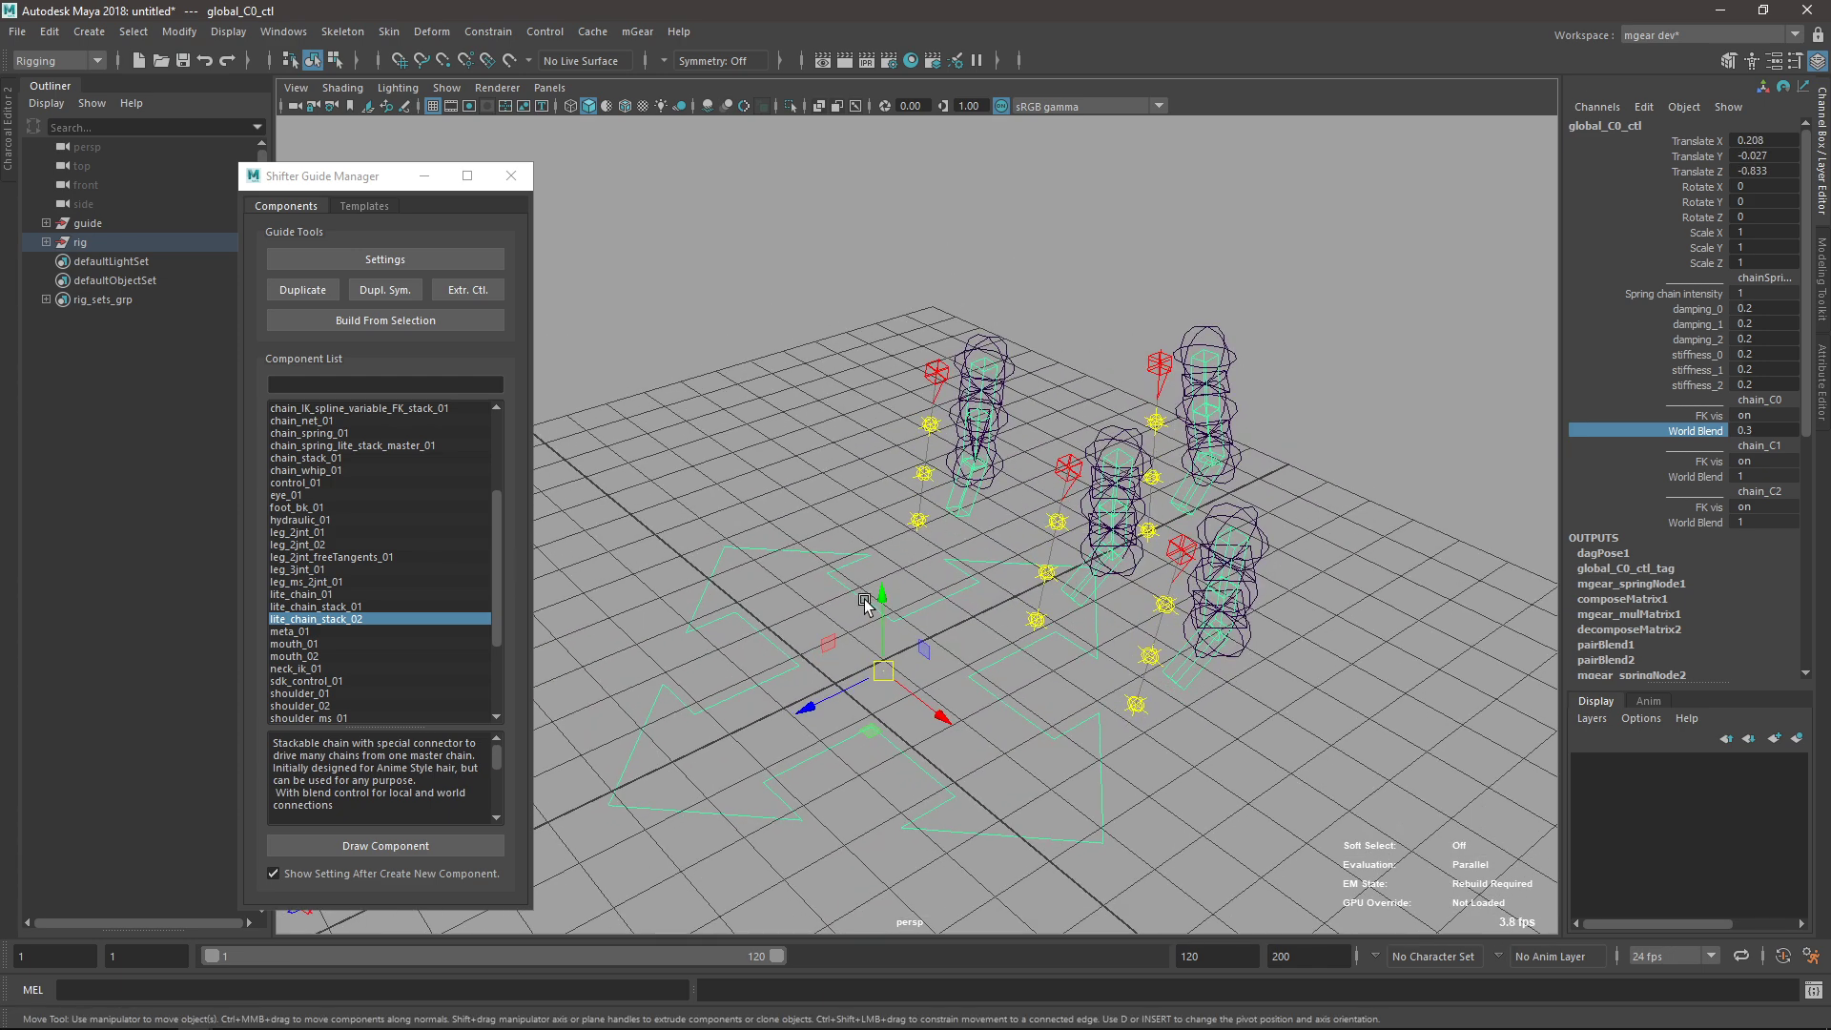
{"action": "left_click_drag", "start_coordinate": [849, 629], "coordinate": [1048, 553], "text": "alt"}
{"action": "left_click_drag", "start_coordinate": [1076, 456], "coordinate": [972, 608], "text": "alt"}
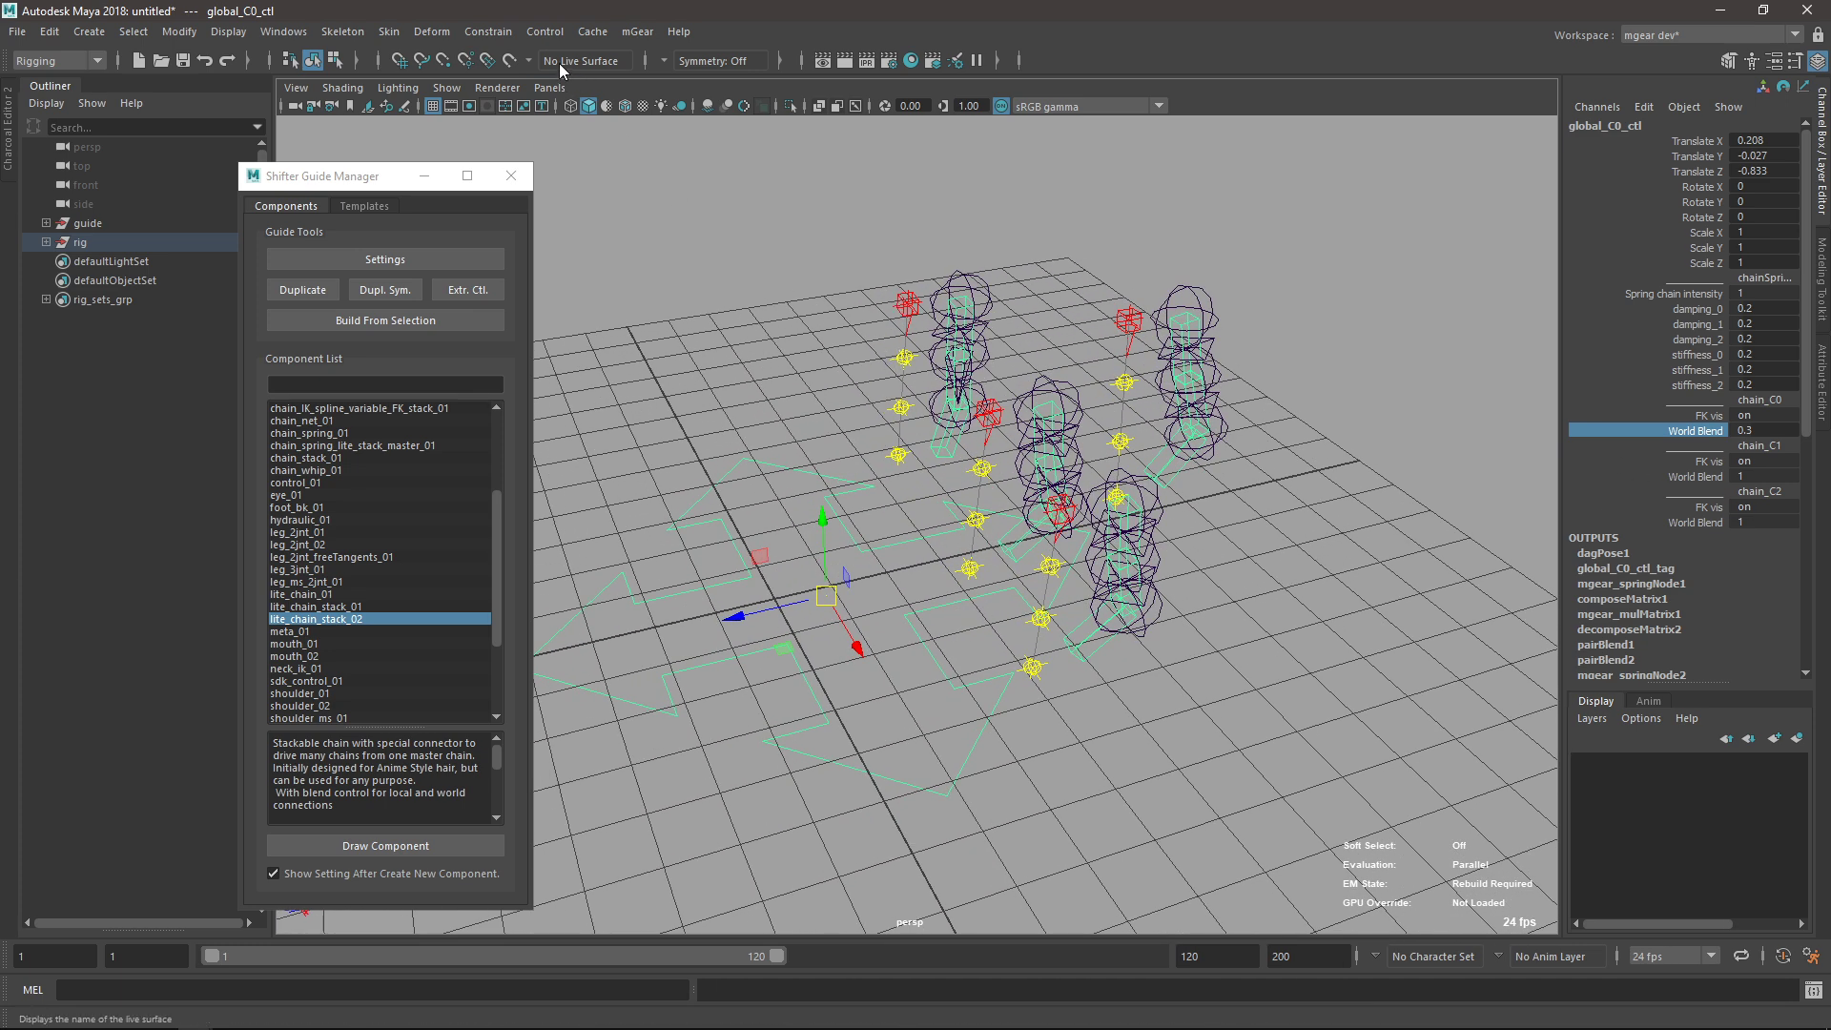
{"action": "key", "text": "alt+Tab"}
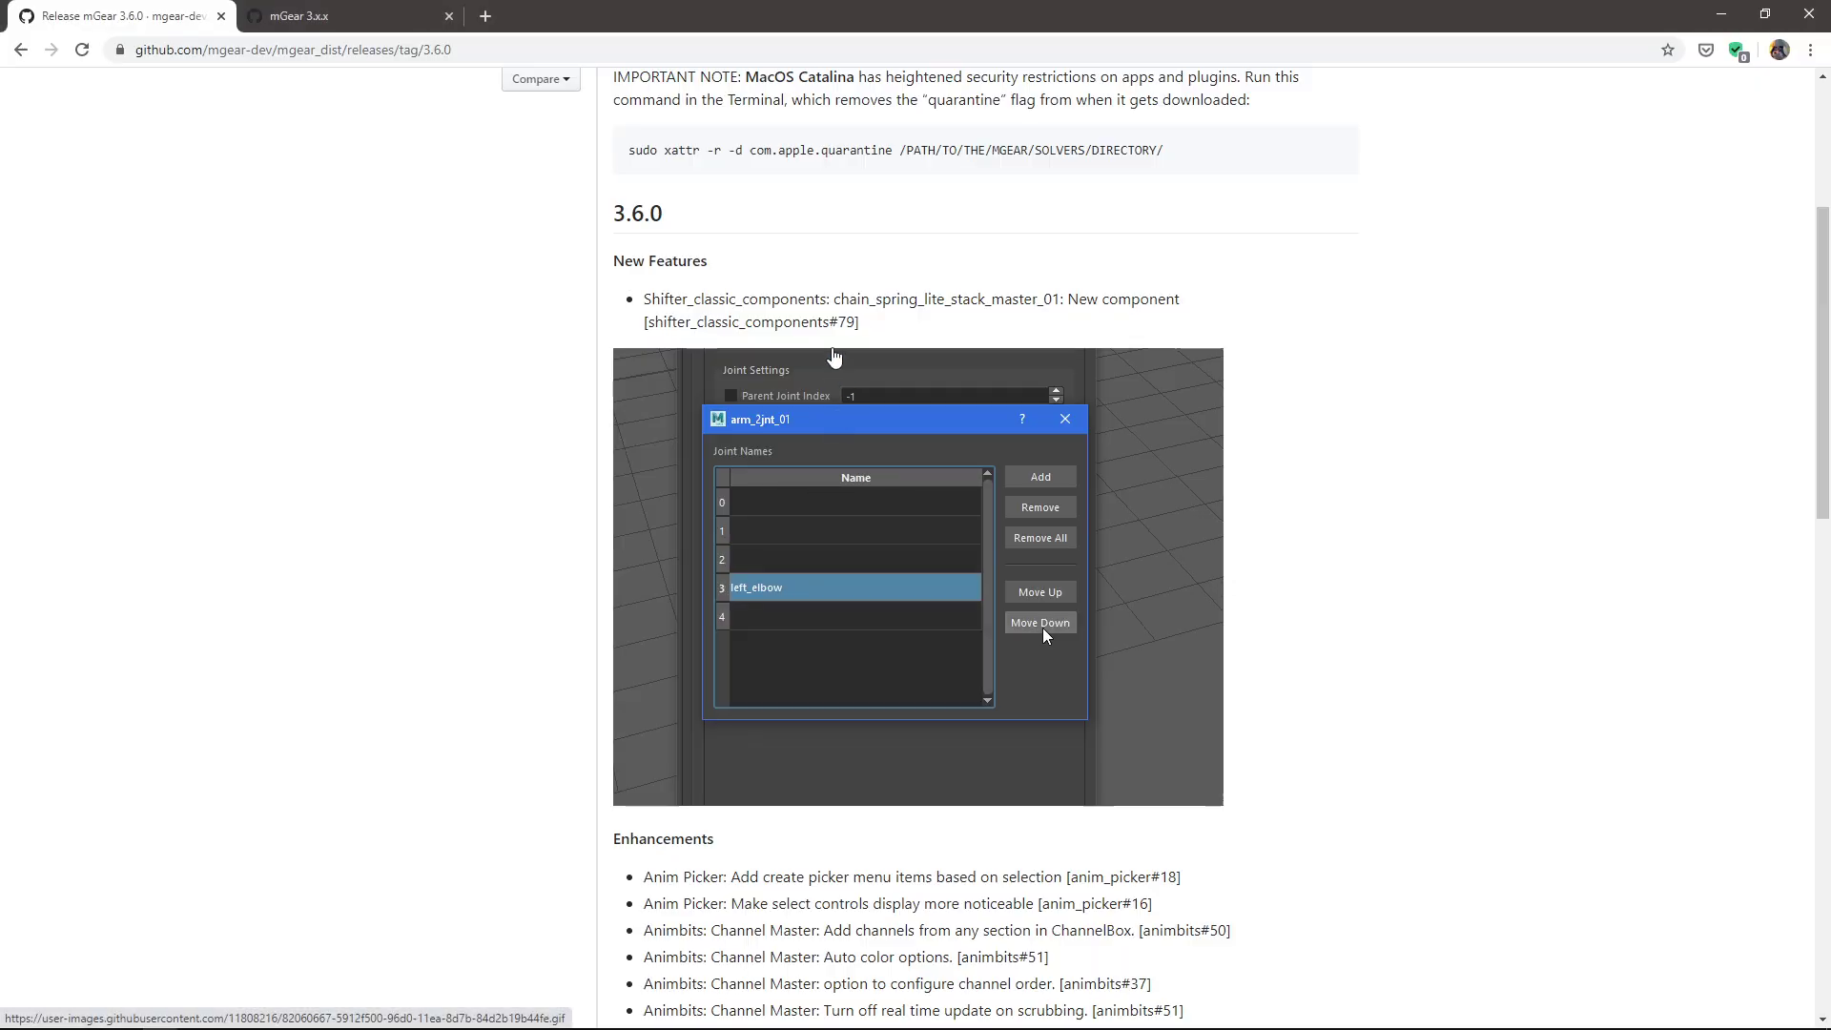
Scroll through the mGear 3.6.0 release notes on GitHub, then return to Maya.
{"action": "scroll", "coordinate": [1049, 296], "scroll_direction": "up", "scroll_amount": 4}
{"action": "scroll", "coordinate": [1052, 305], "scroll_direction": "down", "scroll_amount": 1}
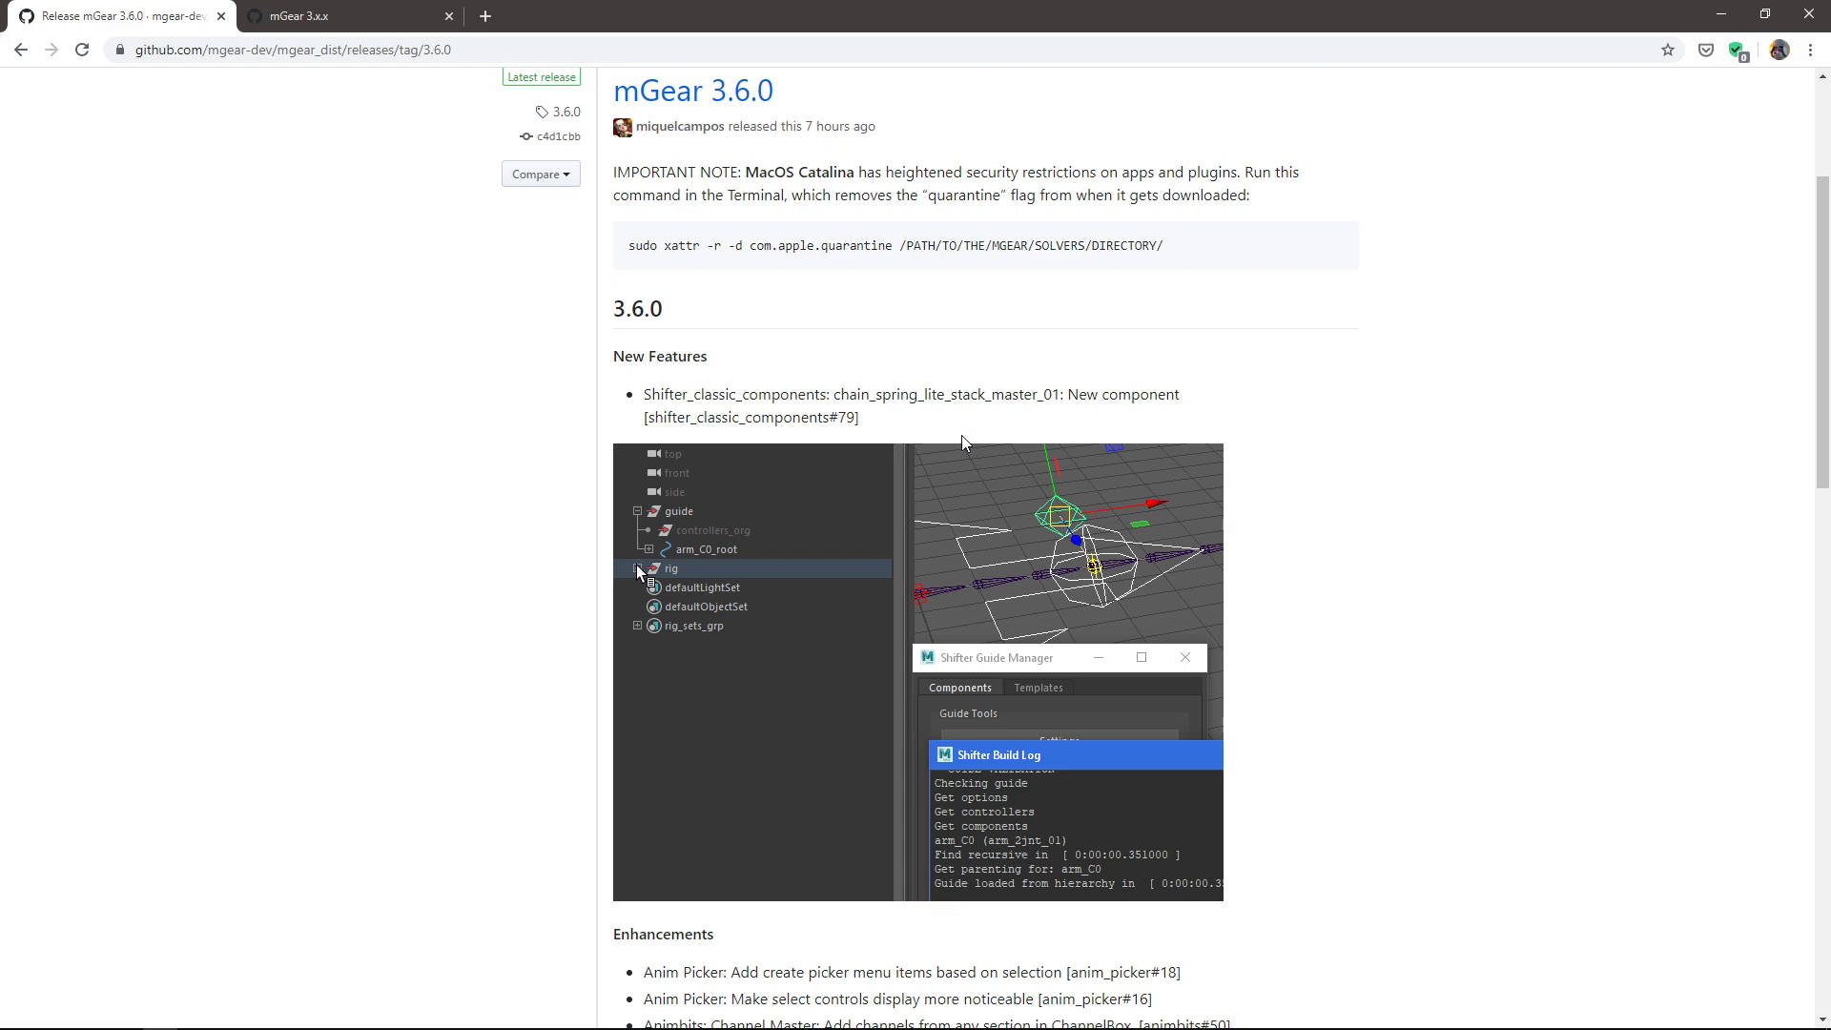
{"action": "scroll", "coordinate": [1240, 395], "scroll_direction": "down", "scroll_amount": 4}
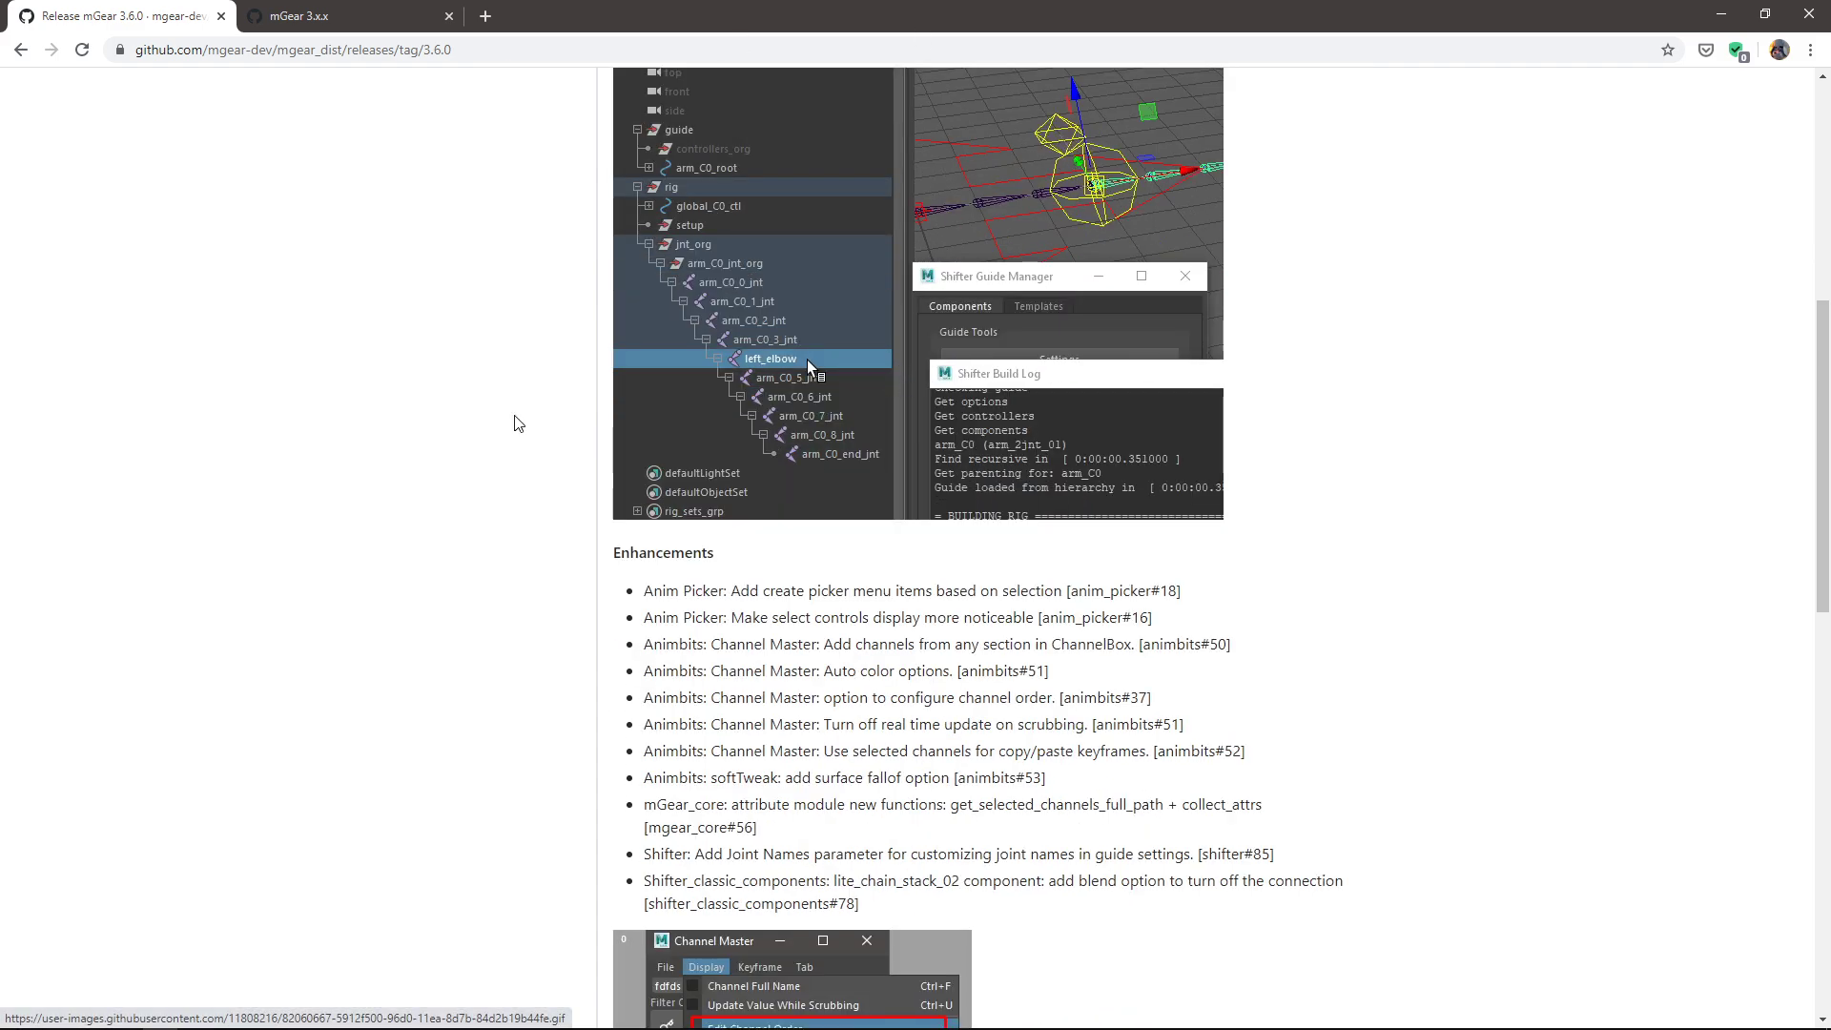
{"action": "scroll", "coordinate": [515, 329], "scroll_direction": "up", "scroll_amount": 2}
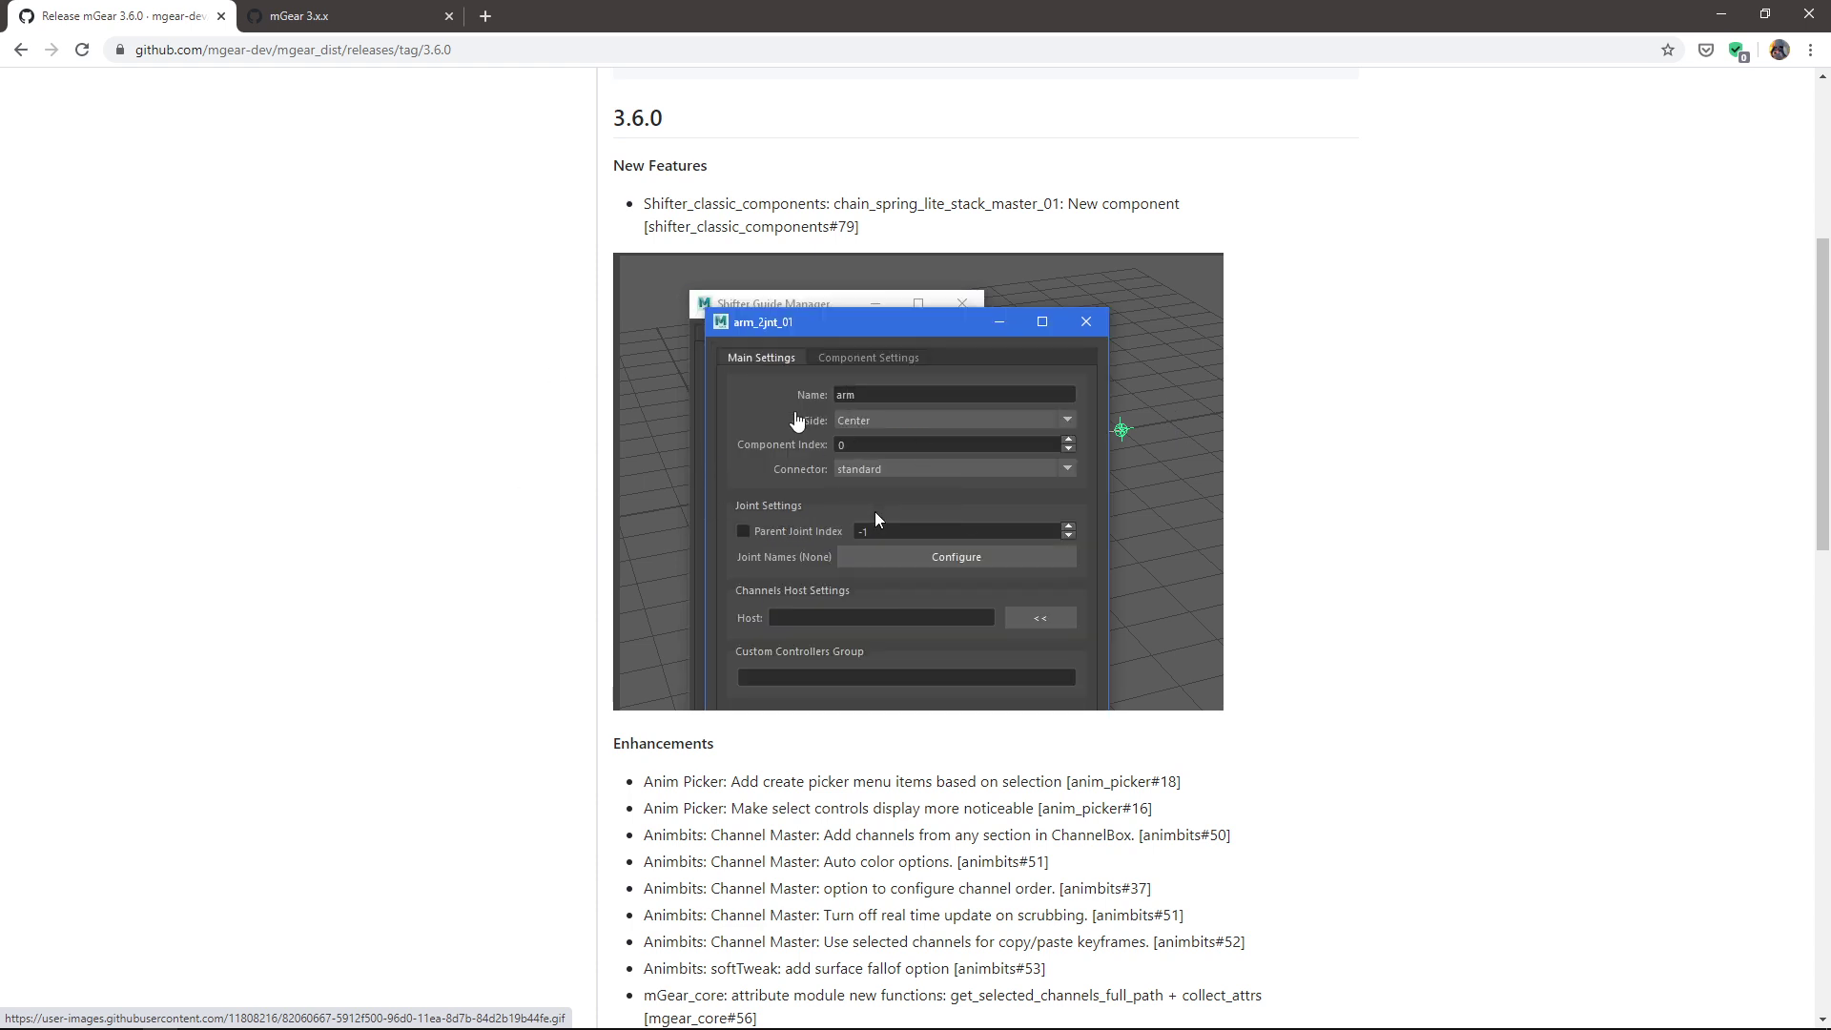
{"action": "scroll", "coordinate": [699, 289], "scroll_direction": "up", "scroll_amount": 1}
{"action": "scroll", "coordinate": [697, 290], "scroll_direction": "up", "scroll_amount": 2}
{"action": "scroll", "coordinate": [1271, 474], "scroll_direction": "down", "scroll_amount": 3}
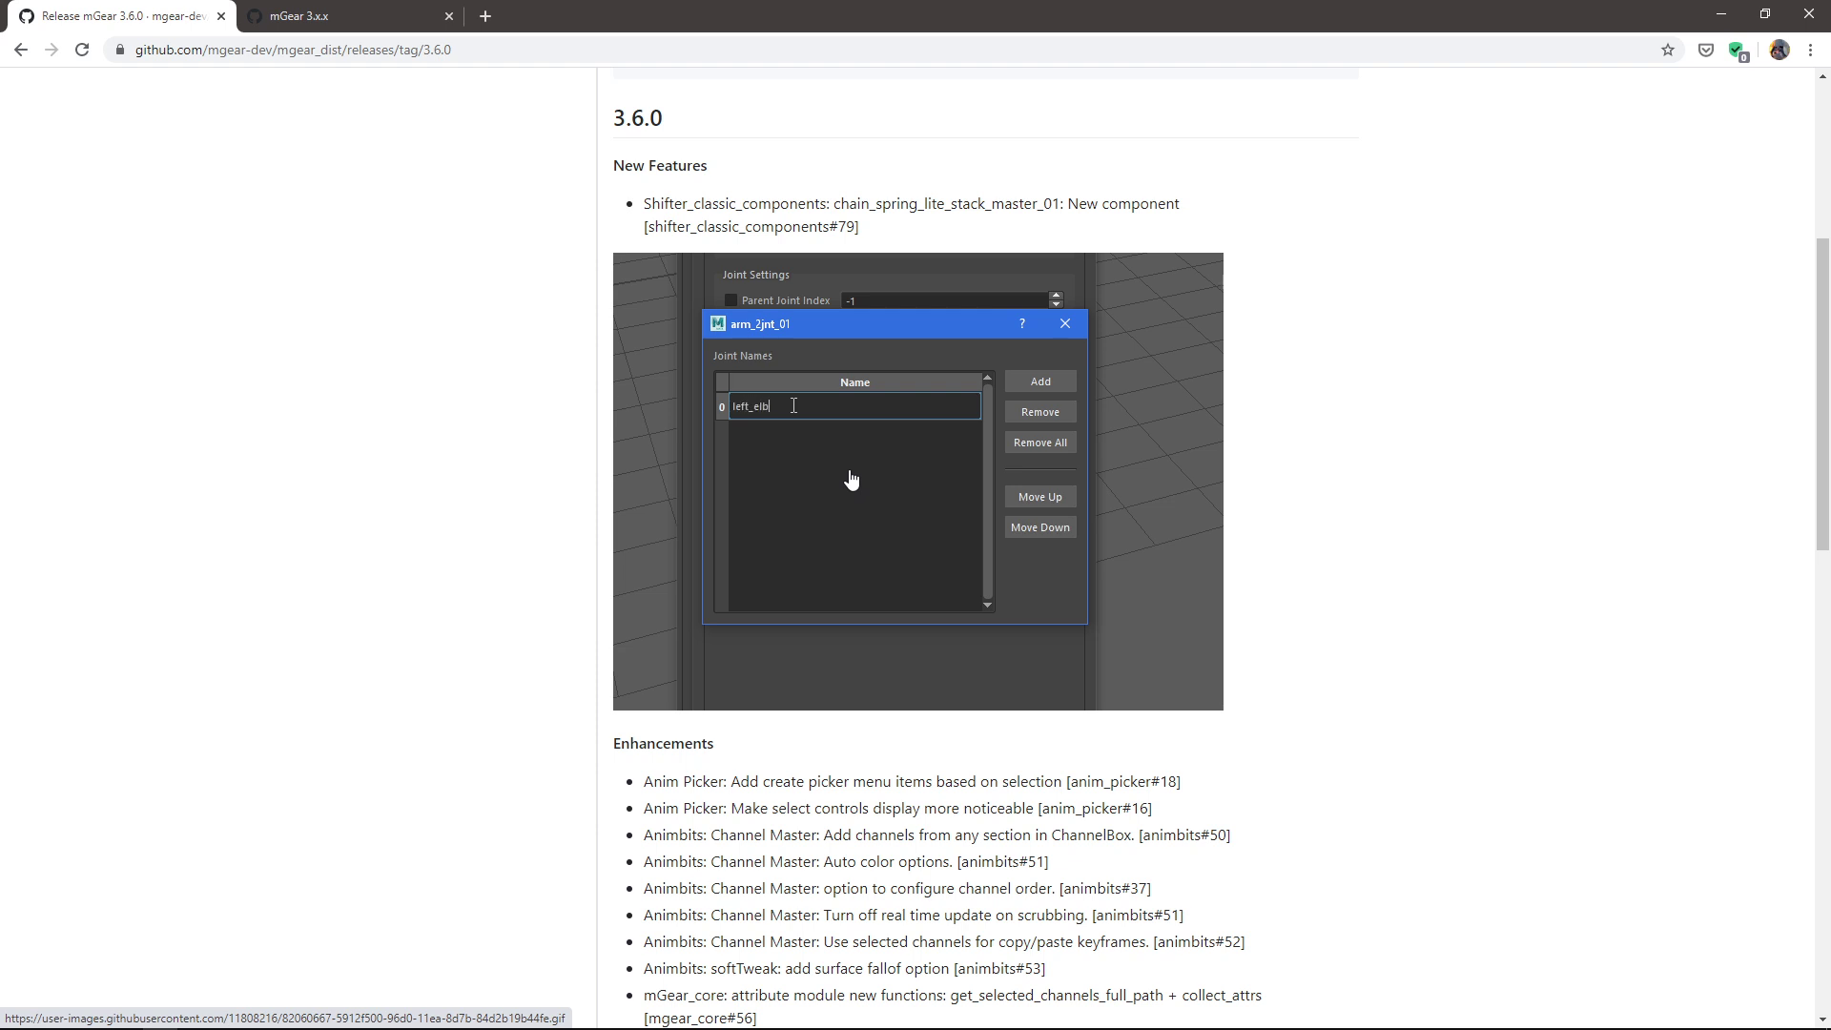
{"action": "key", "text": "alt+Tab"}
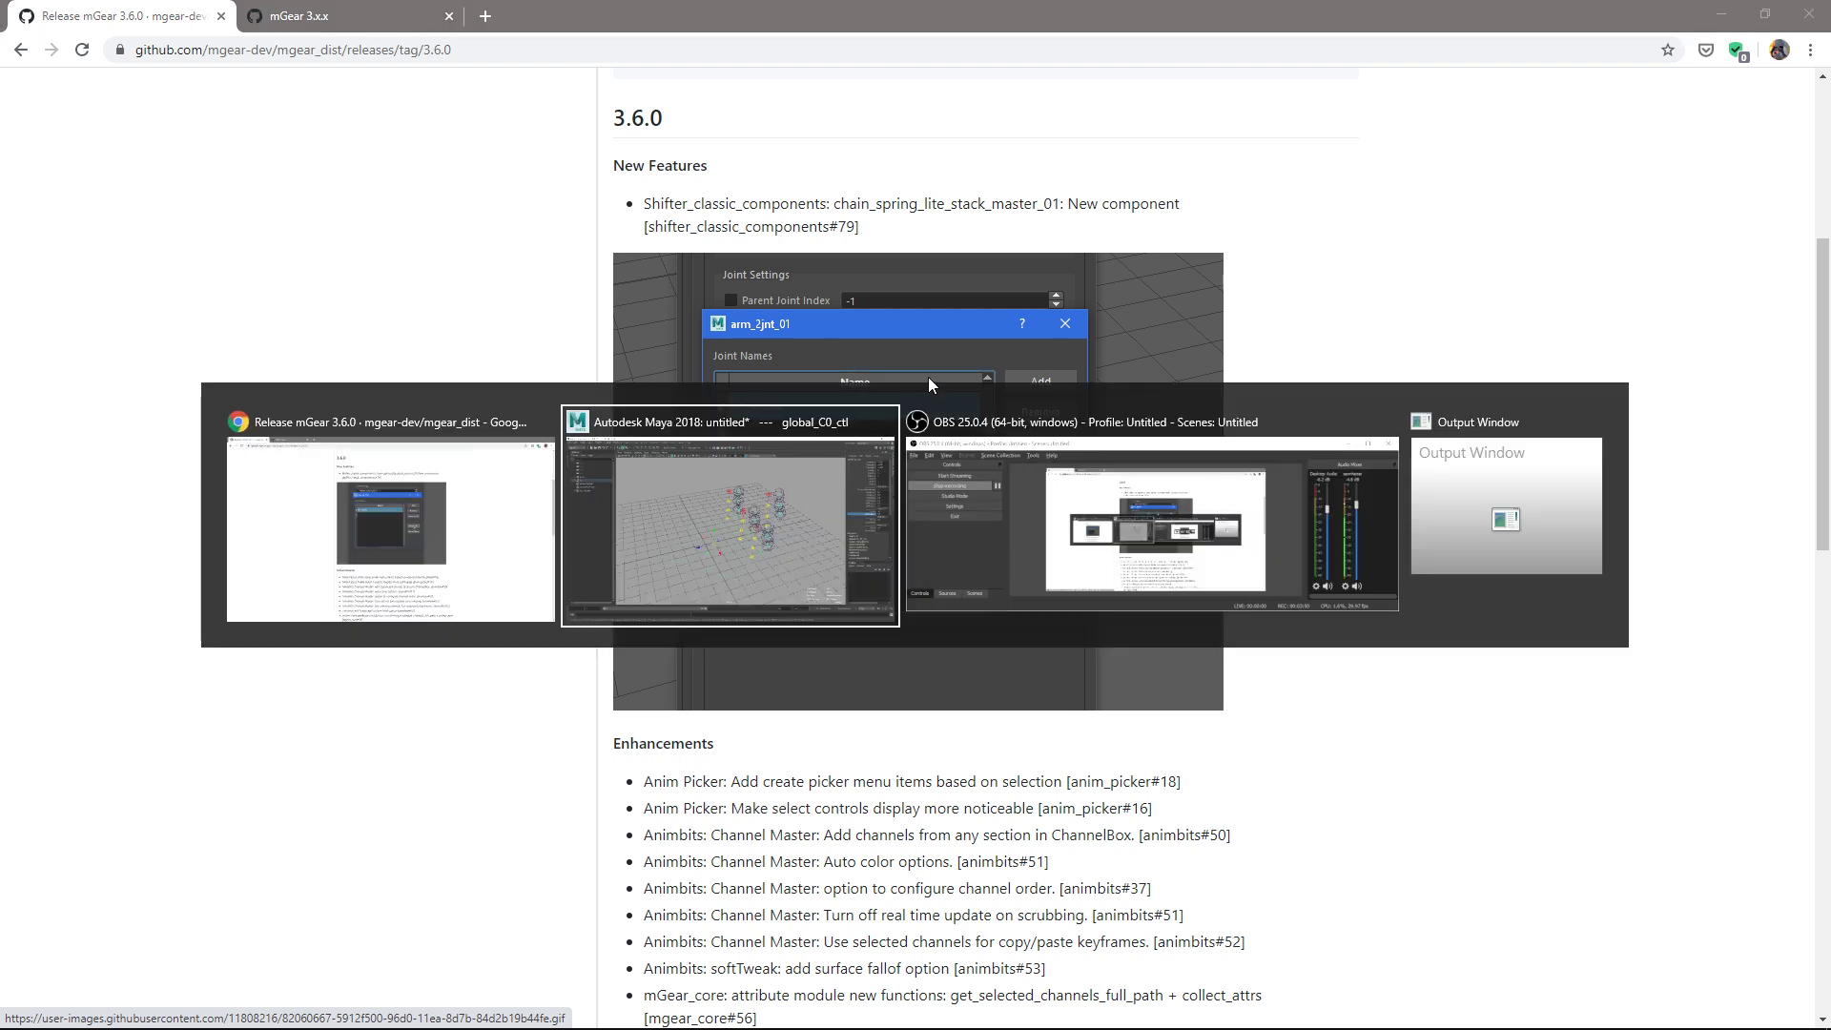
Open the chain_C0 guide settings and its Joint Names configuration.
{"action": "key", "text": "q"}
{"action": "left_click", "coordinate": [908, 303]}
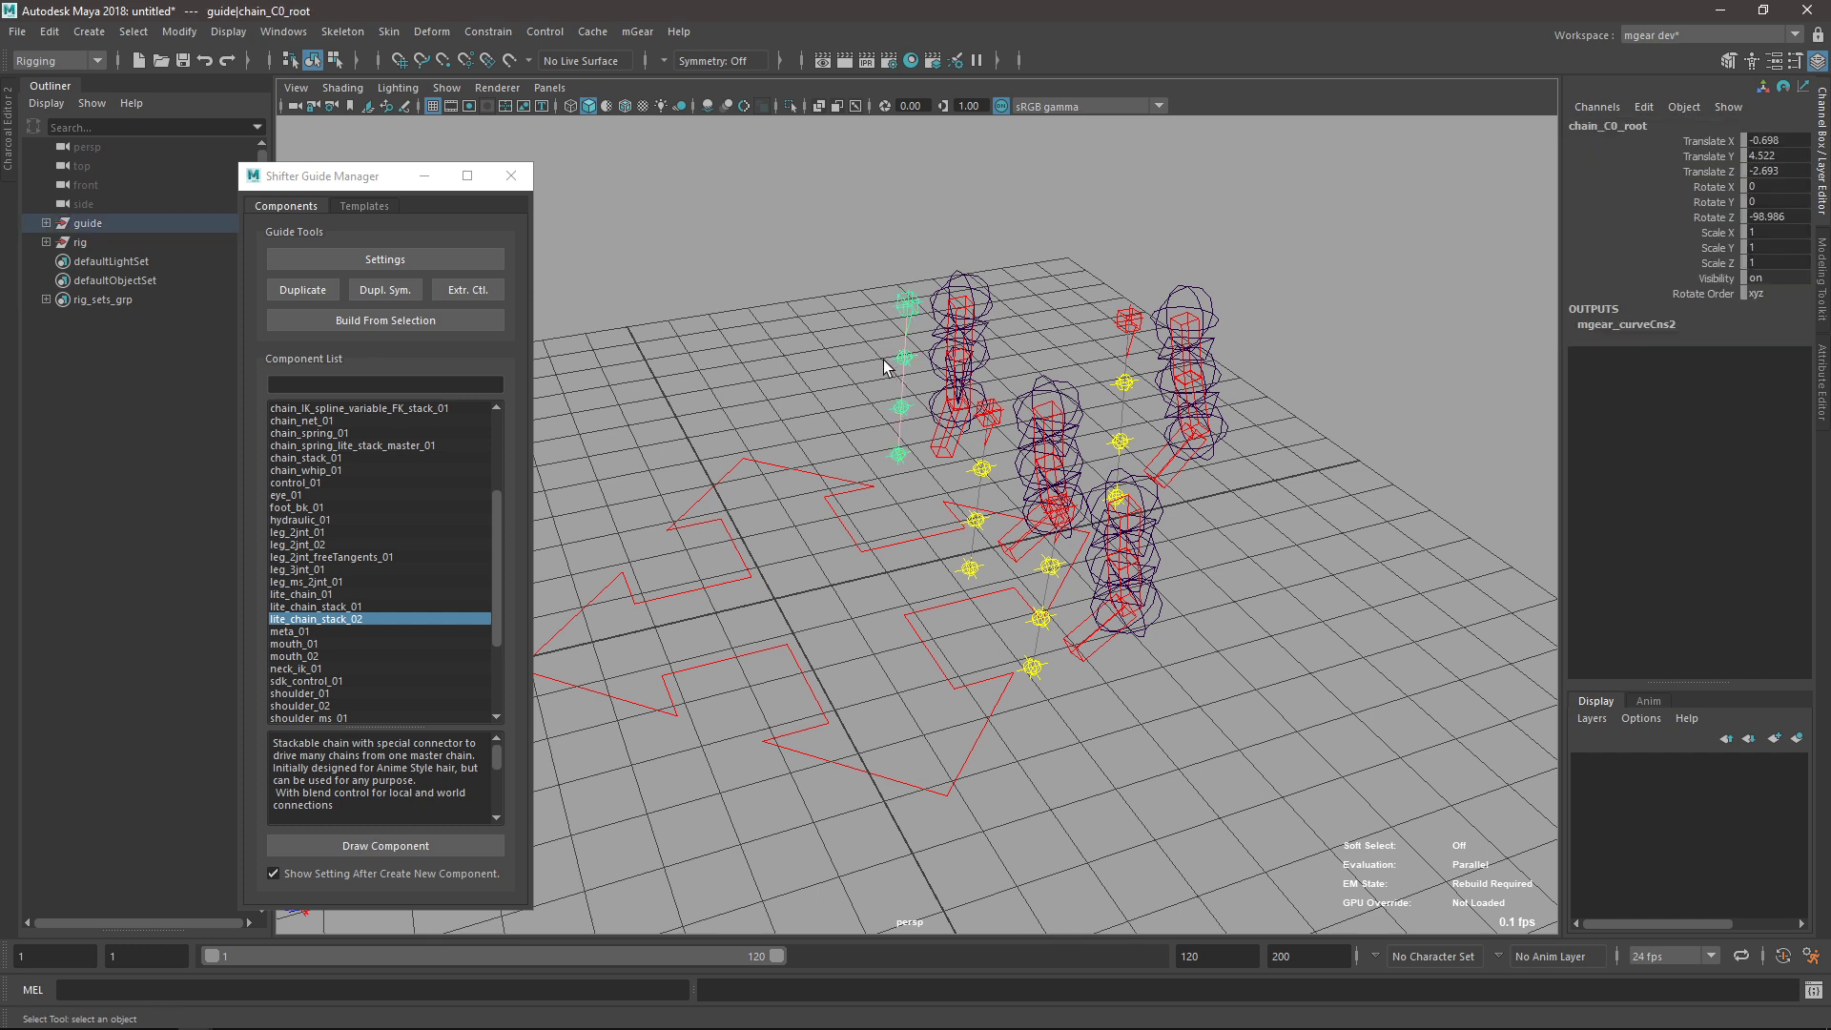
{"action": "left_click", "coordinate": [384, 259]}
{"action": "left_click_drag", "start_coordinate": [455, 229], "coordinate": [680, 164]}
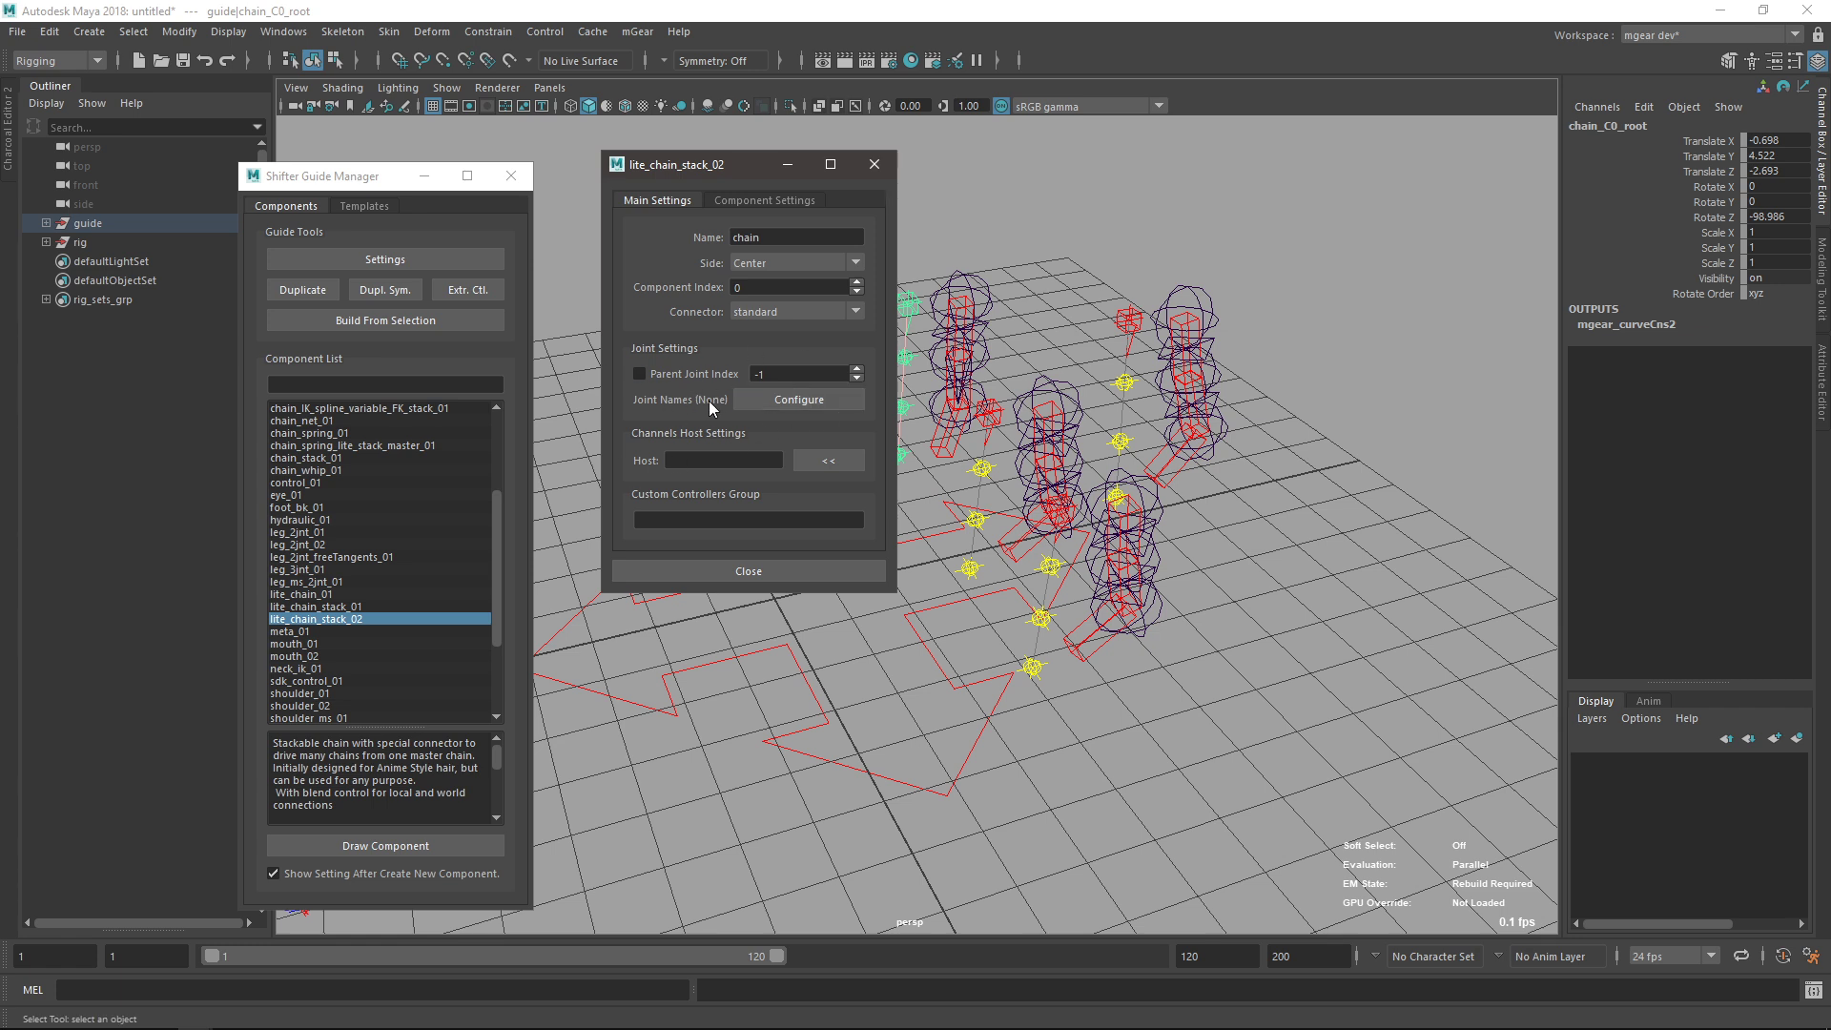
{"action": "left_click", "coordinate": [786, 404]}
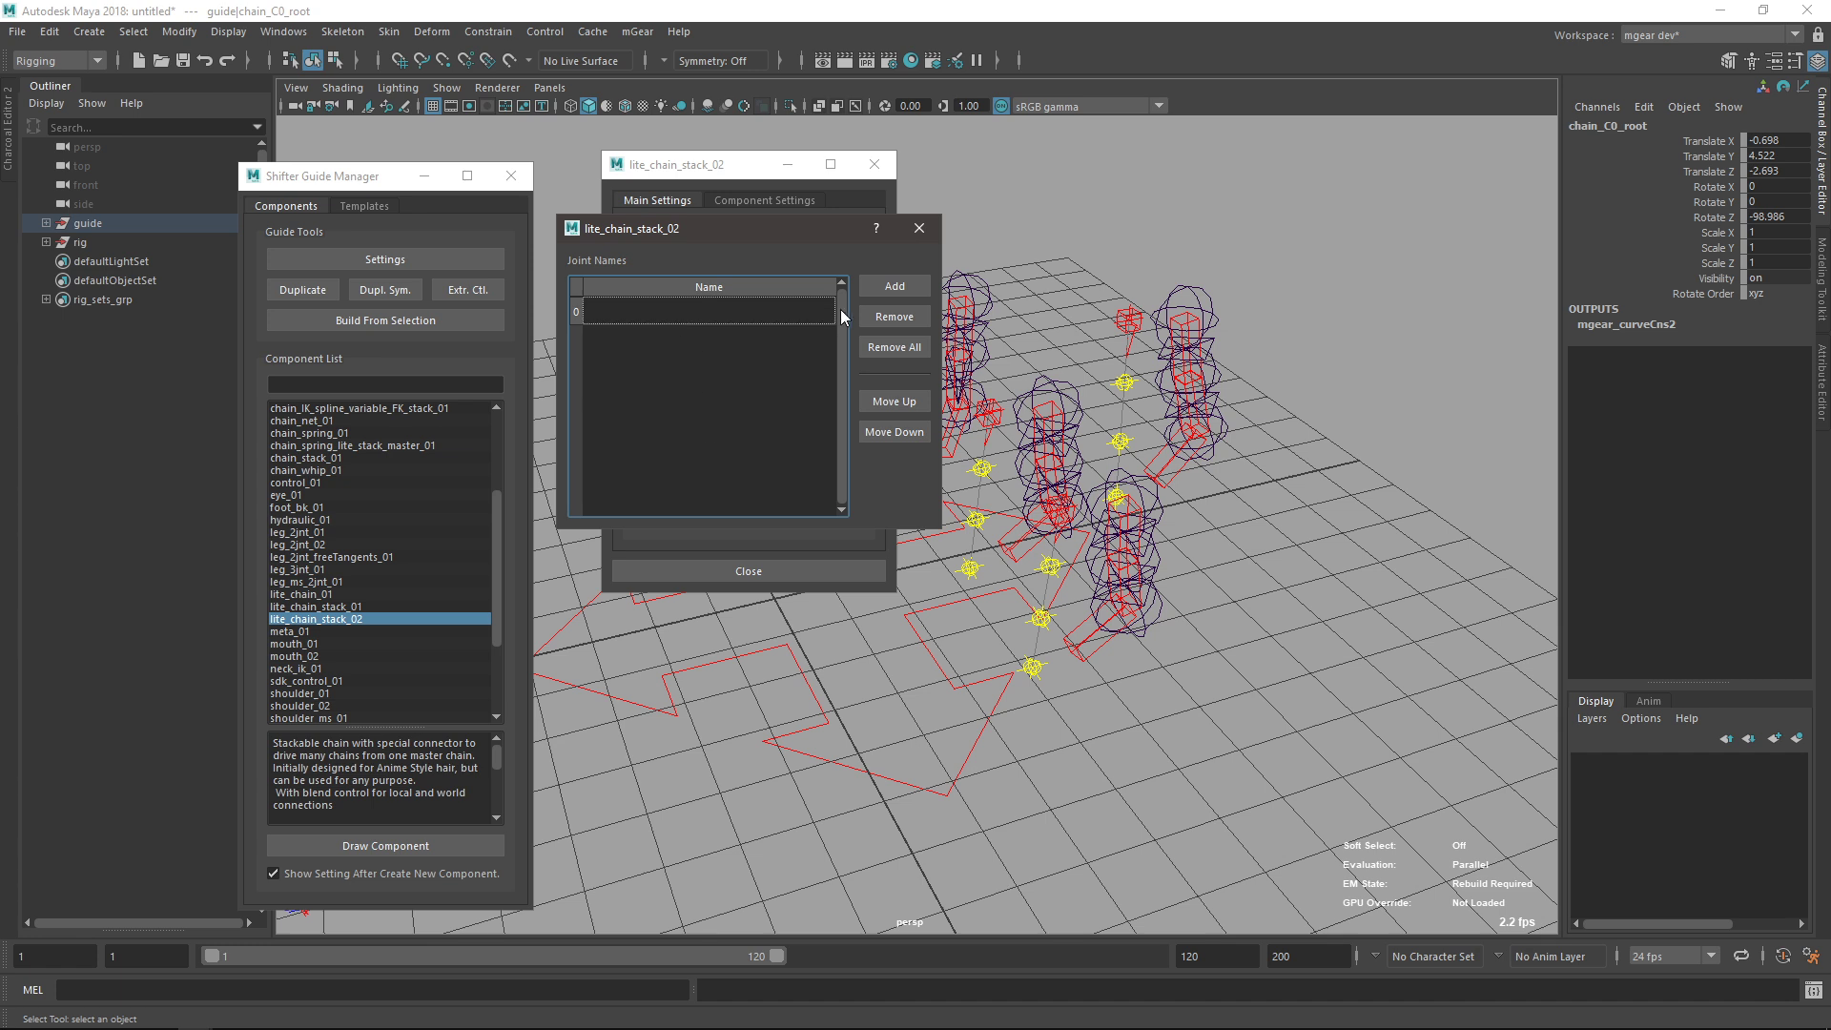
Add two joint name rows and name row 2 'sample'.
{"action": "left_click", "coordinate": [879, 286]}
{"action": "left_click", "coordinate": [879, 286]}
{"action": "left_click", "coordinate": [600, 348]}
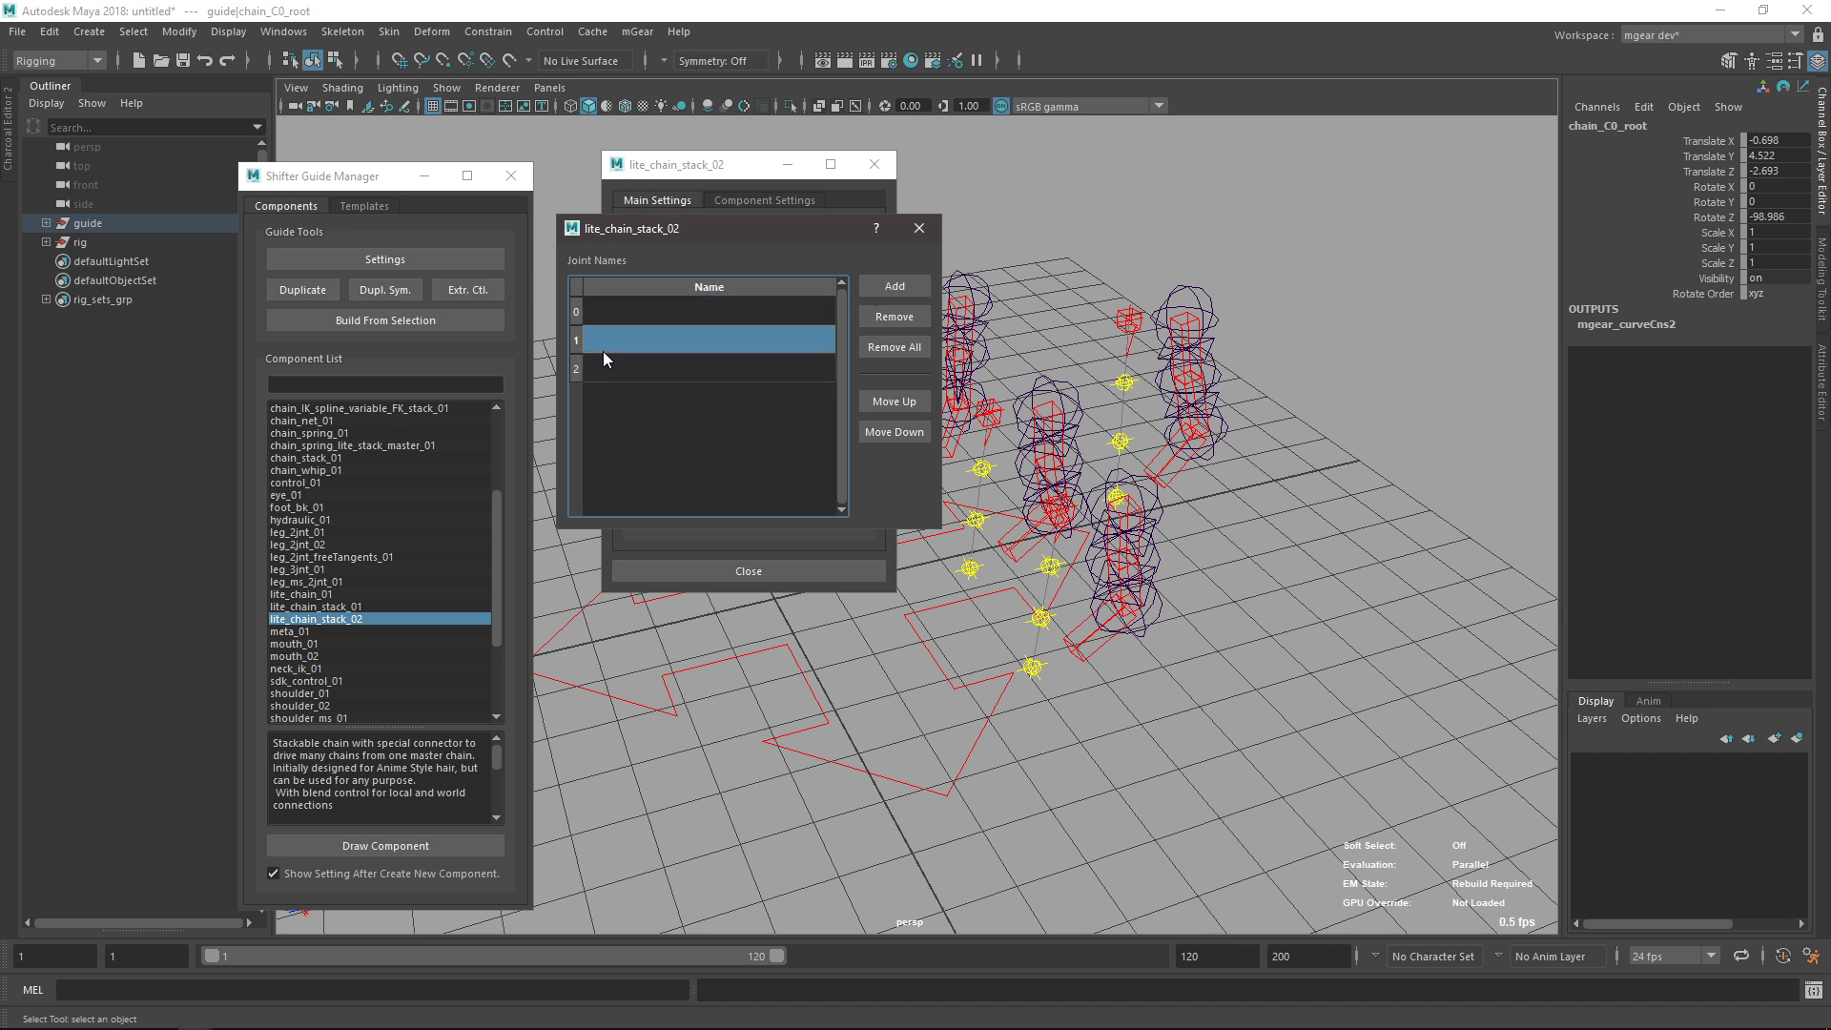
{"action": "left_click", "coordinate": [643, 368]}
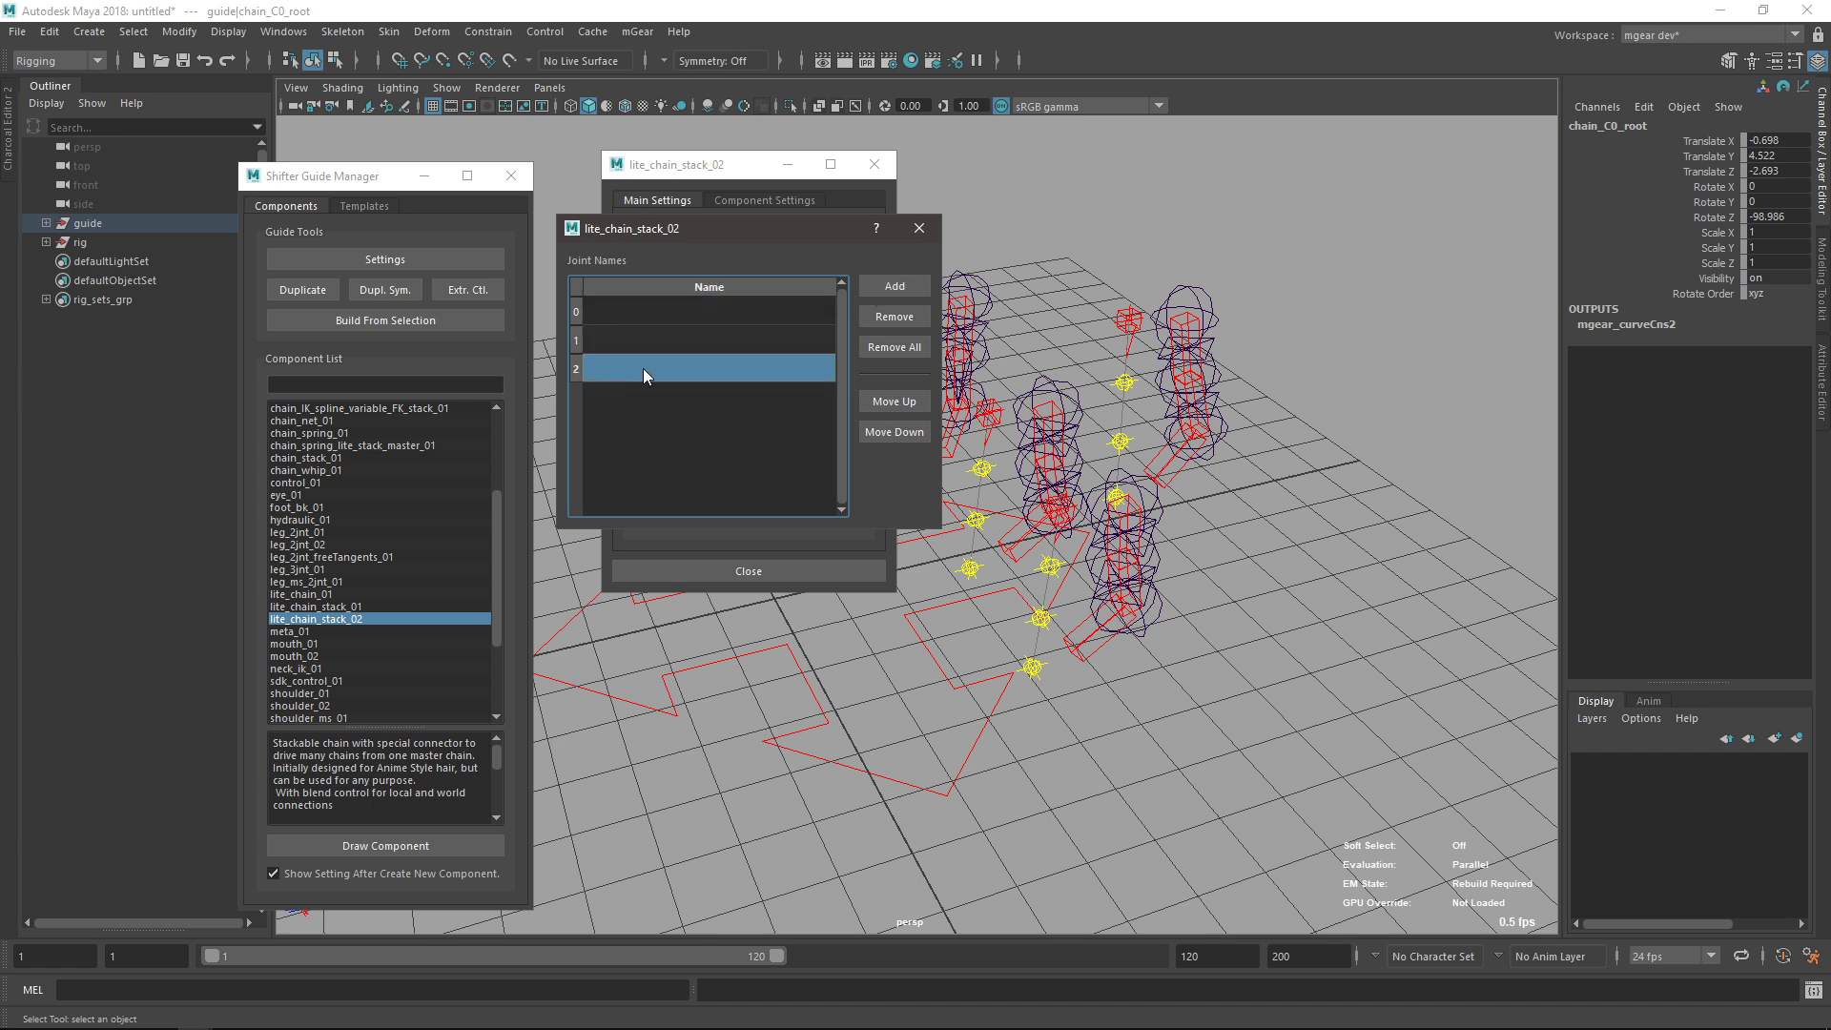
{"action": "left_click", "coordinate": [971, 382]}
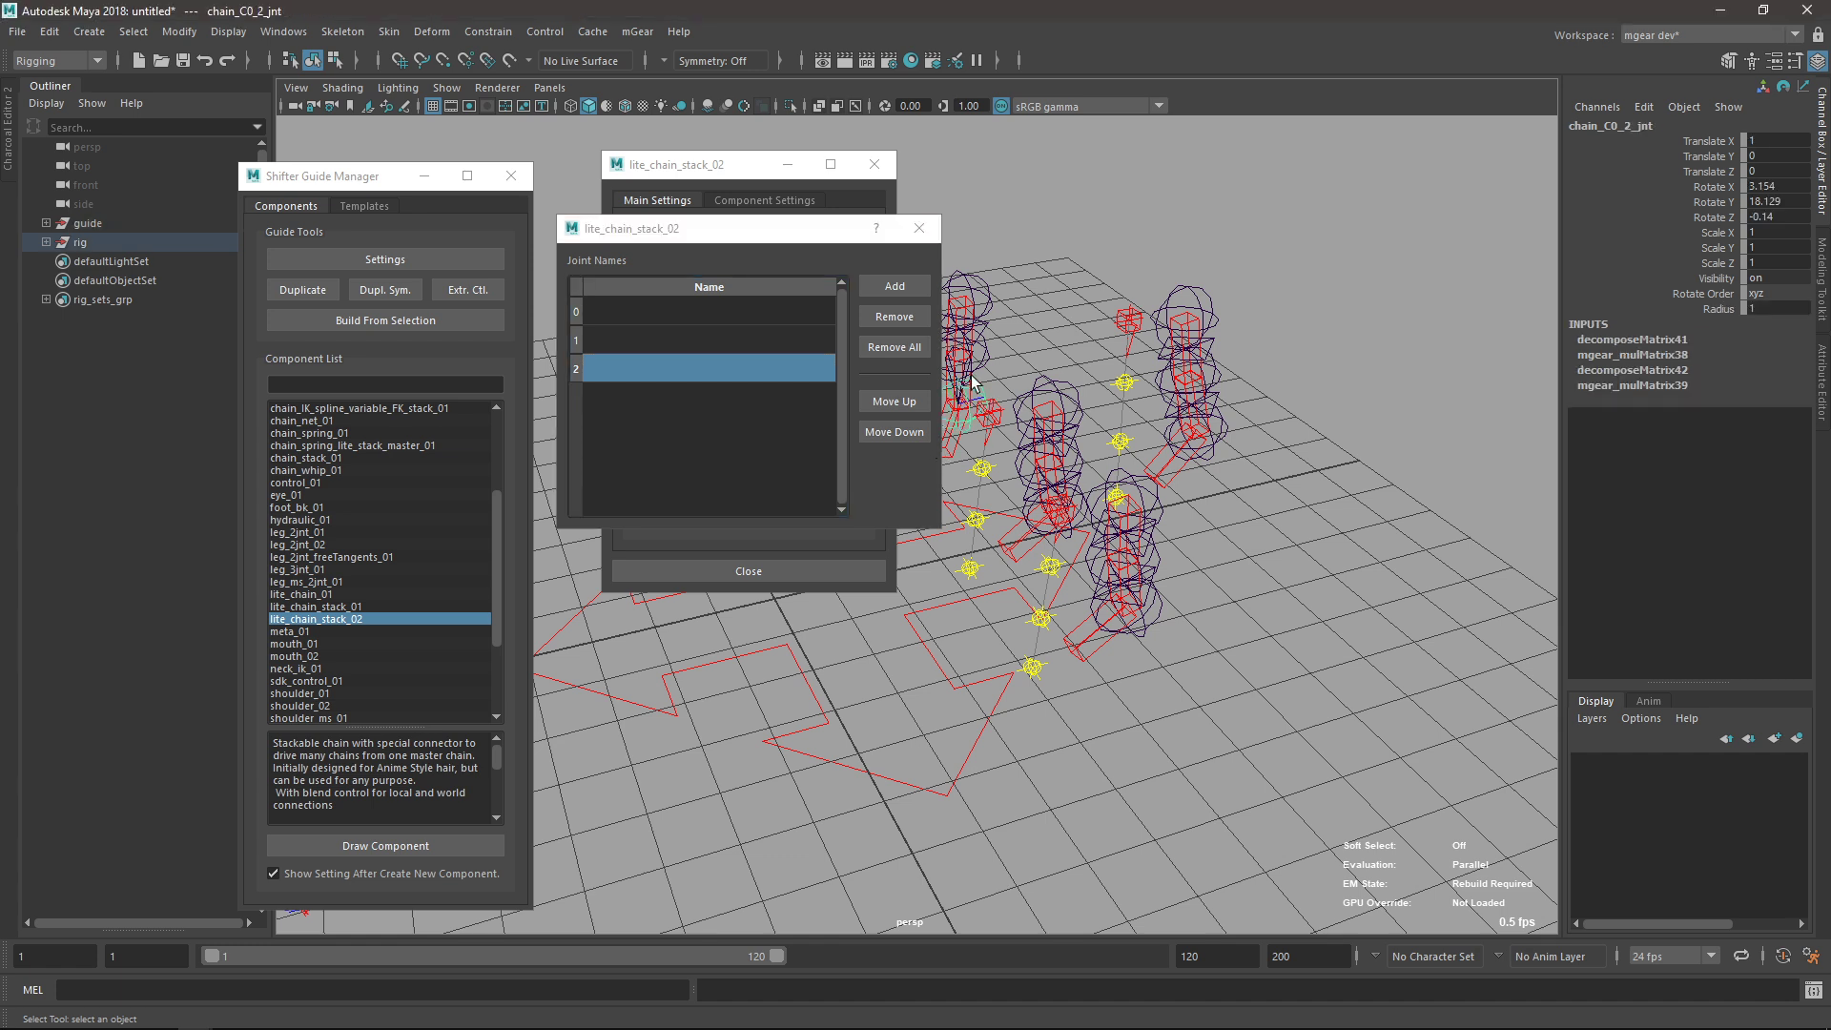
{"action": "double_click", "coordinate": [628, 374]}
{"action": "type", "text": "sample_l"}
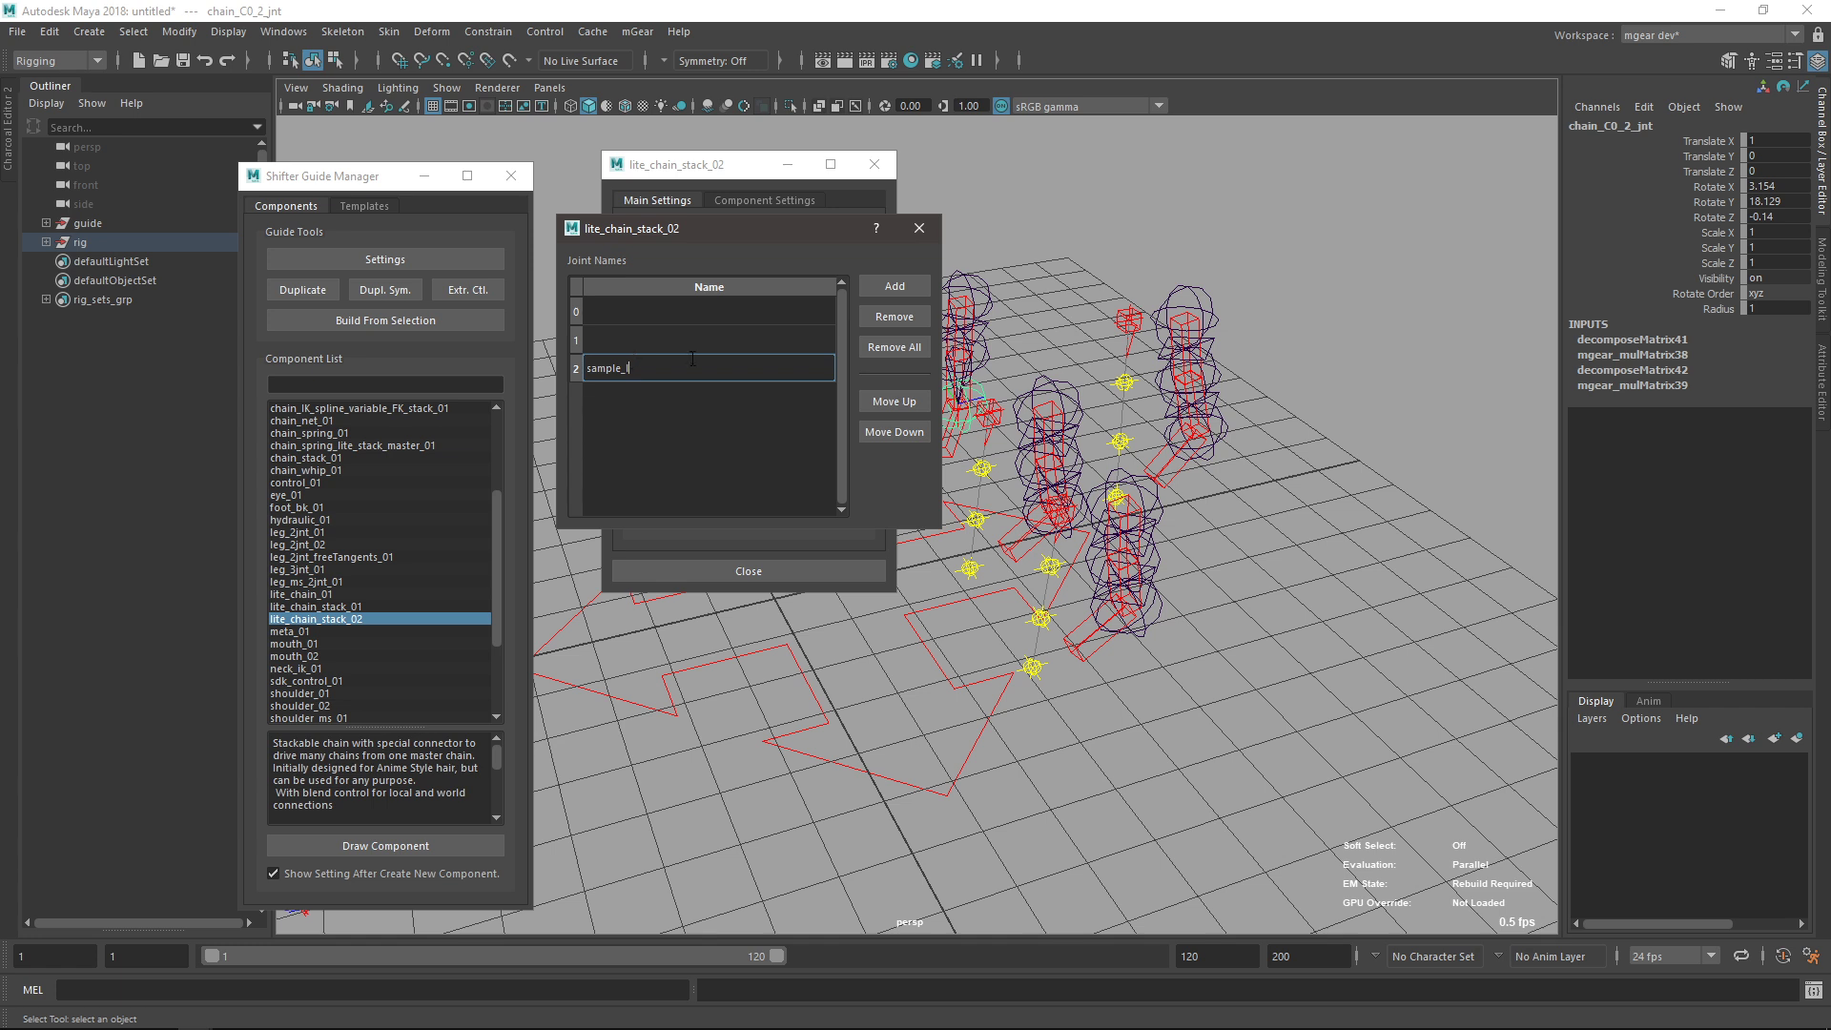
{"action": "key", "text": "Return"}
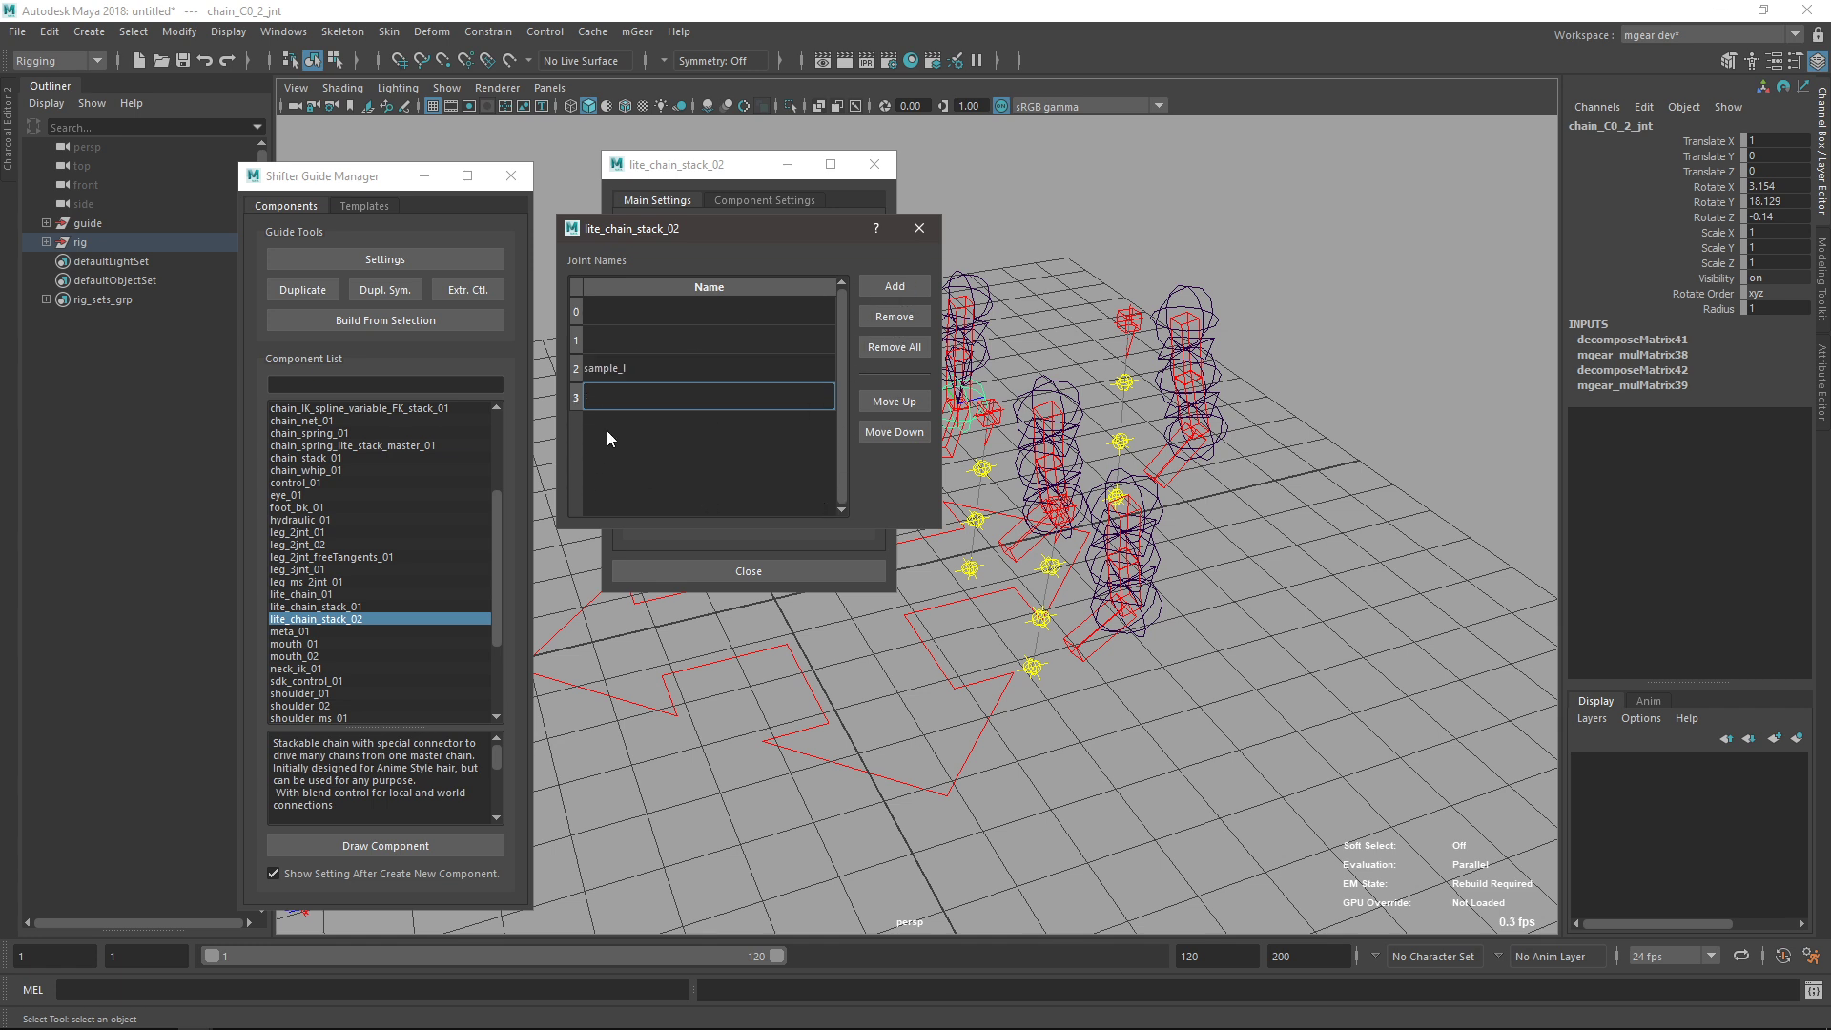
Attempt to remove the extra row 3, then close the joint names dialog.
{"action": "key", "text": "Escape"}
{"action": "left_click", "coordinate": [888, 321]}
{"action": "left_click", "coordinate": [820, 340]}
{"action": "left_click", "coordinate": [686, 410]}
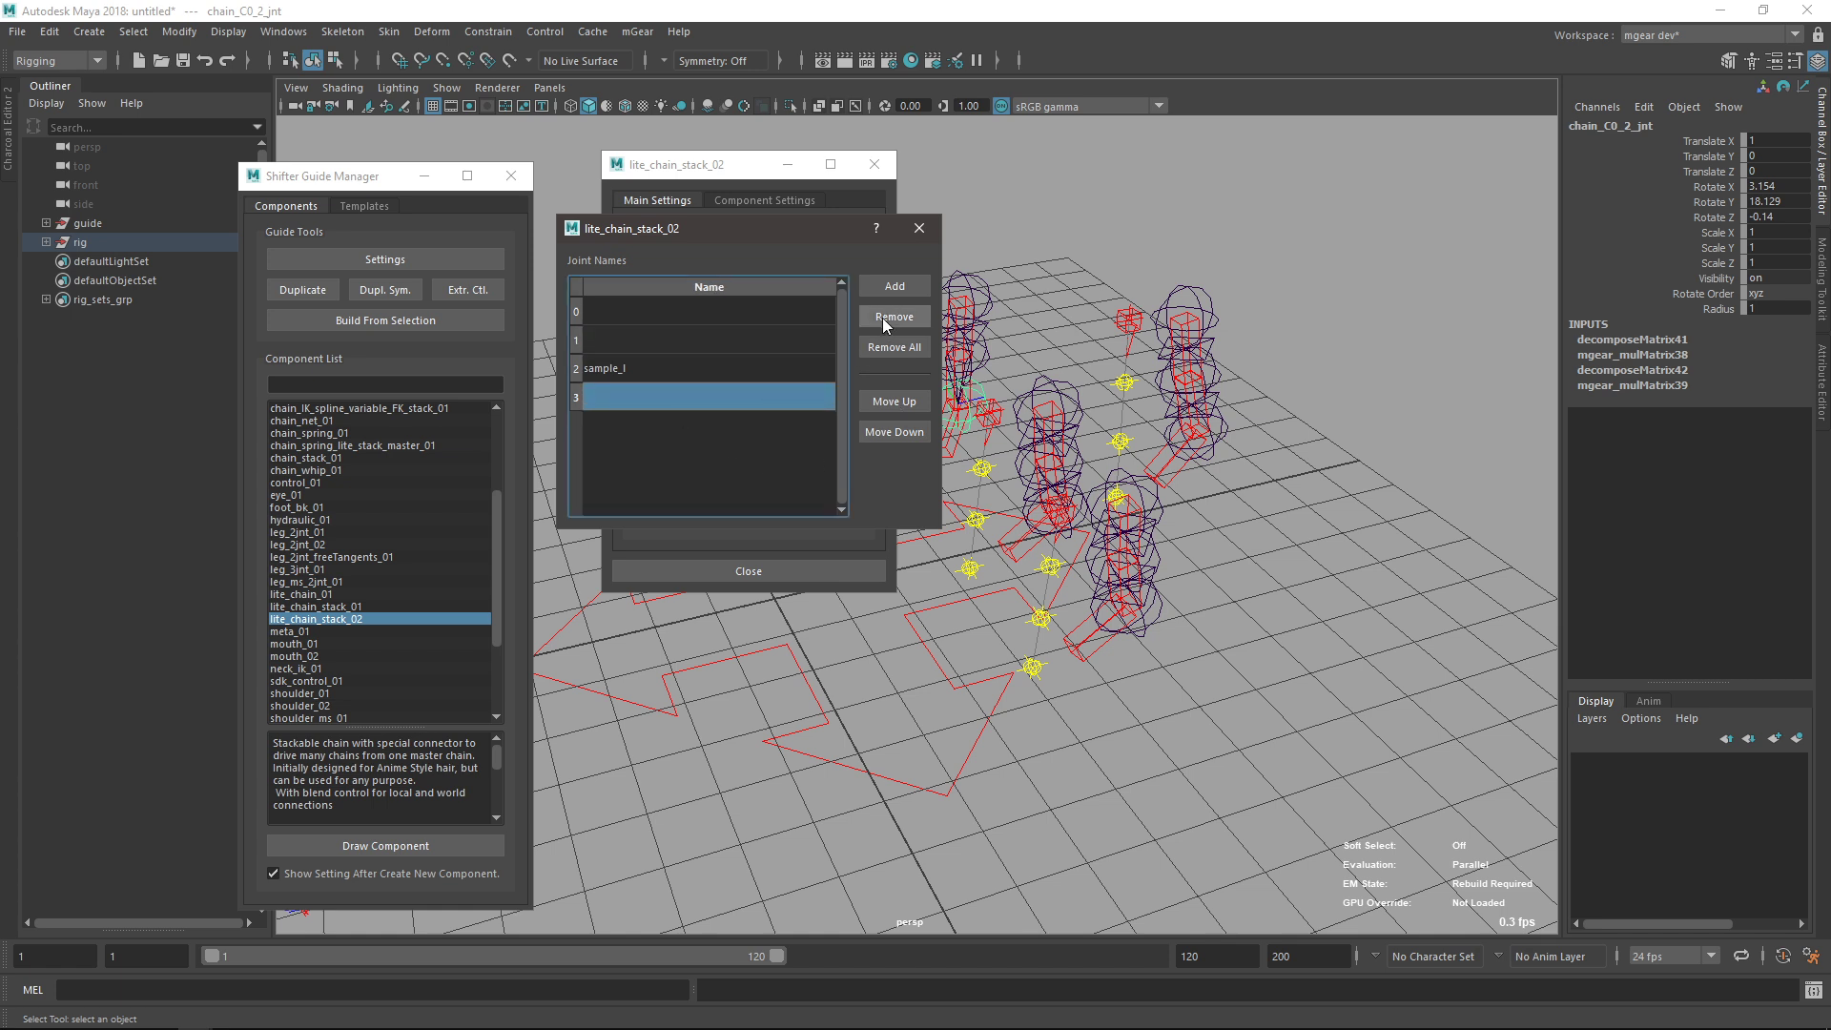
{"action": "left_click_drag", "start_coordinate": [741, 228], "coordinate": [750, 227]}
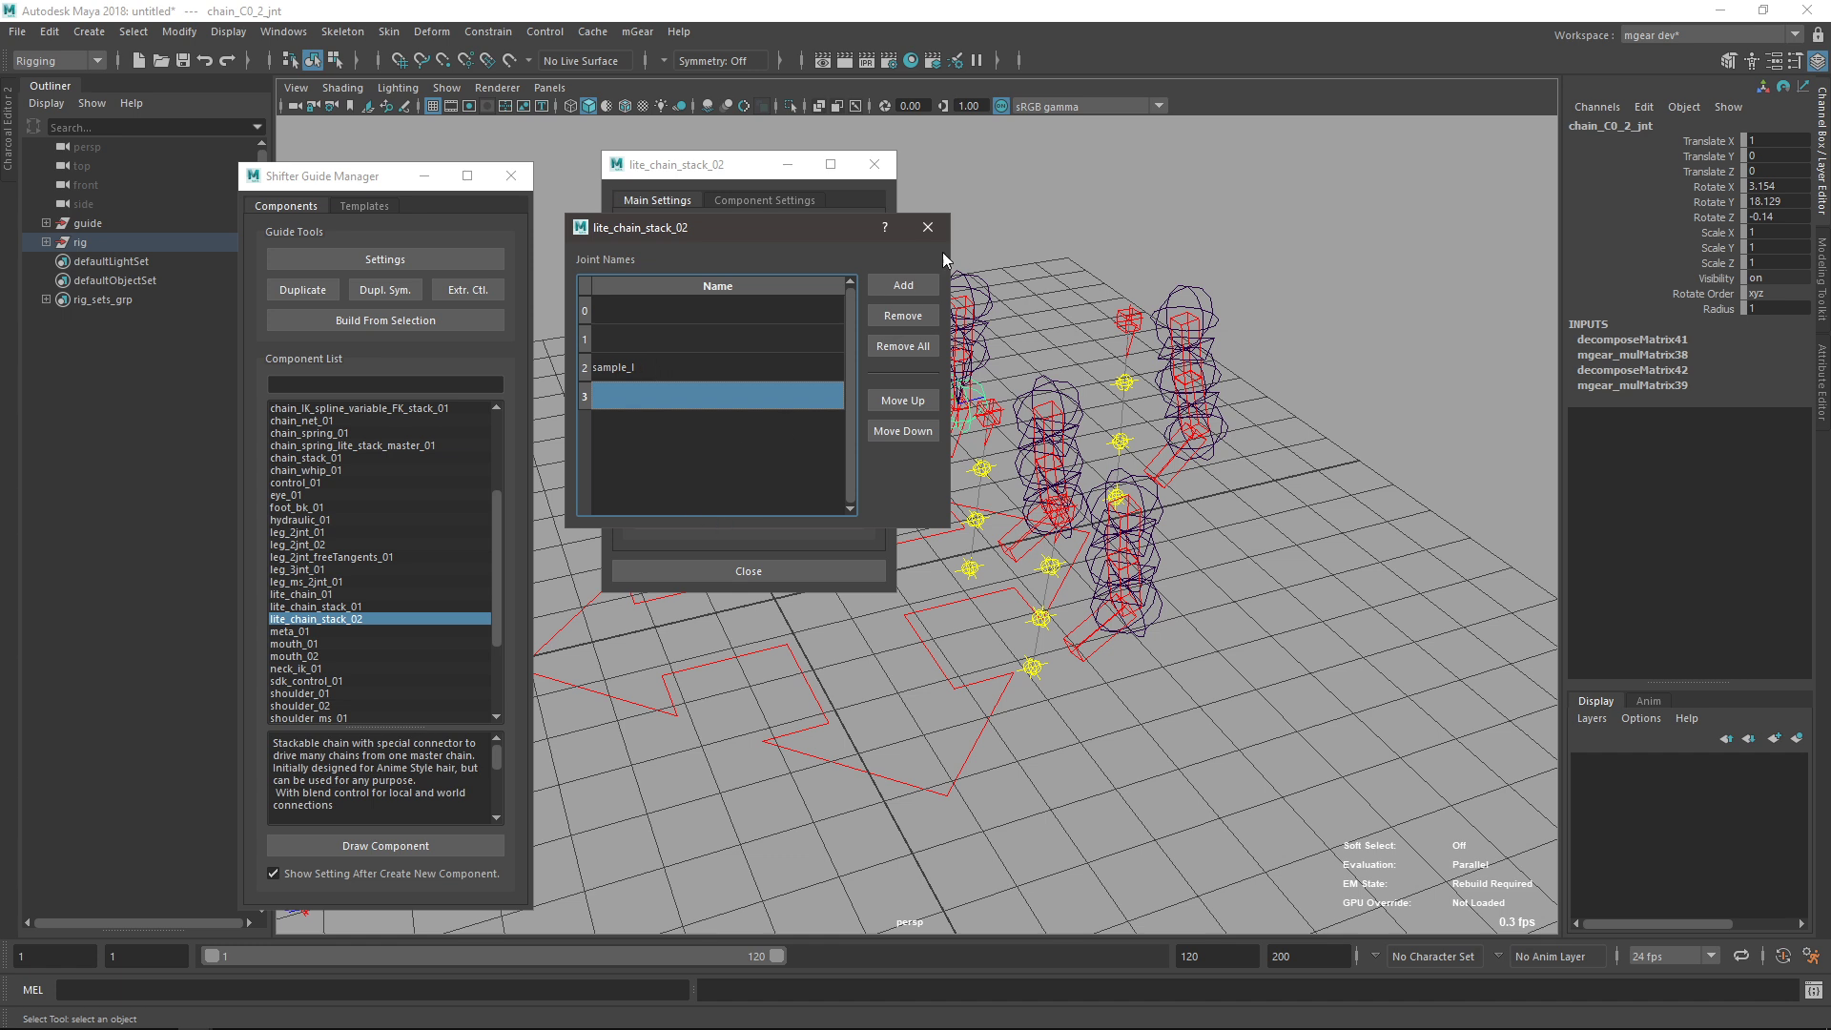
{"action": "left_click", "coordinate": [927, 227]}
{"action": "left_click_drag", "start_coordinate": [707, 174], "coordinate": [707, 169]}
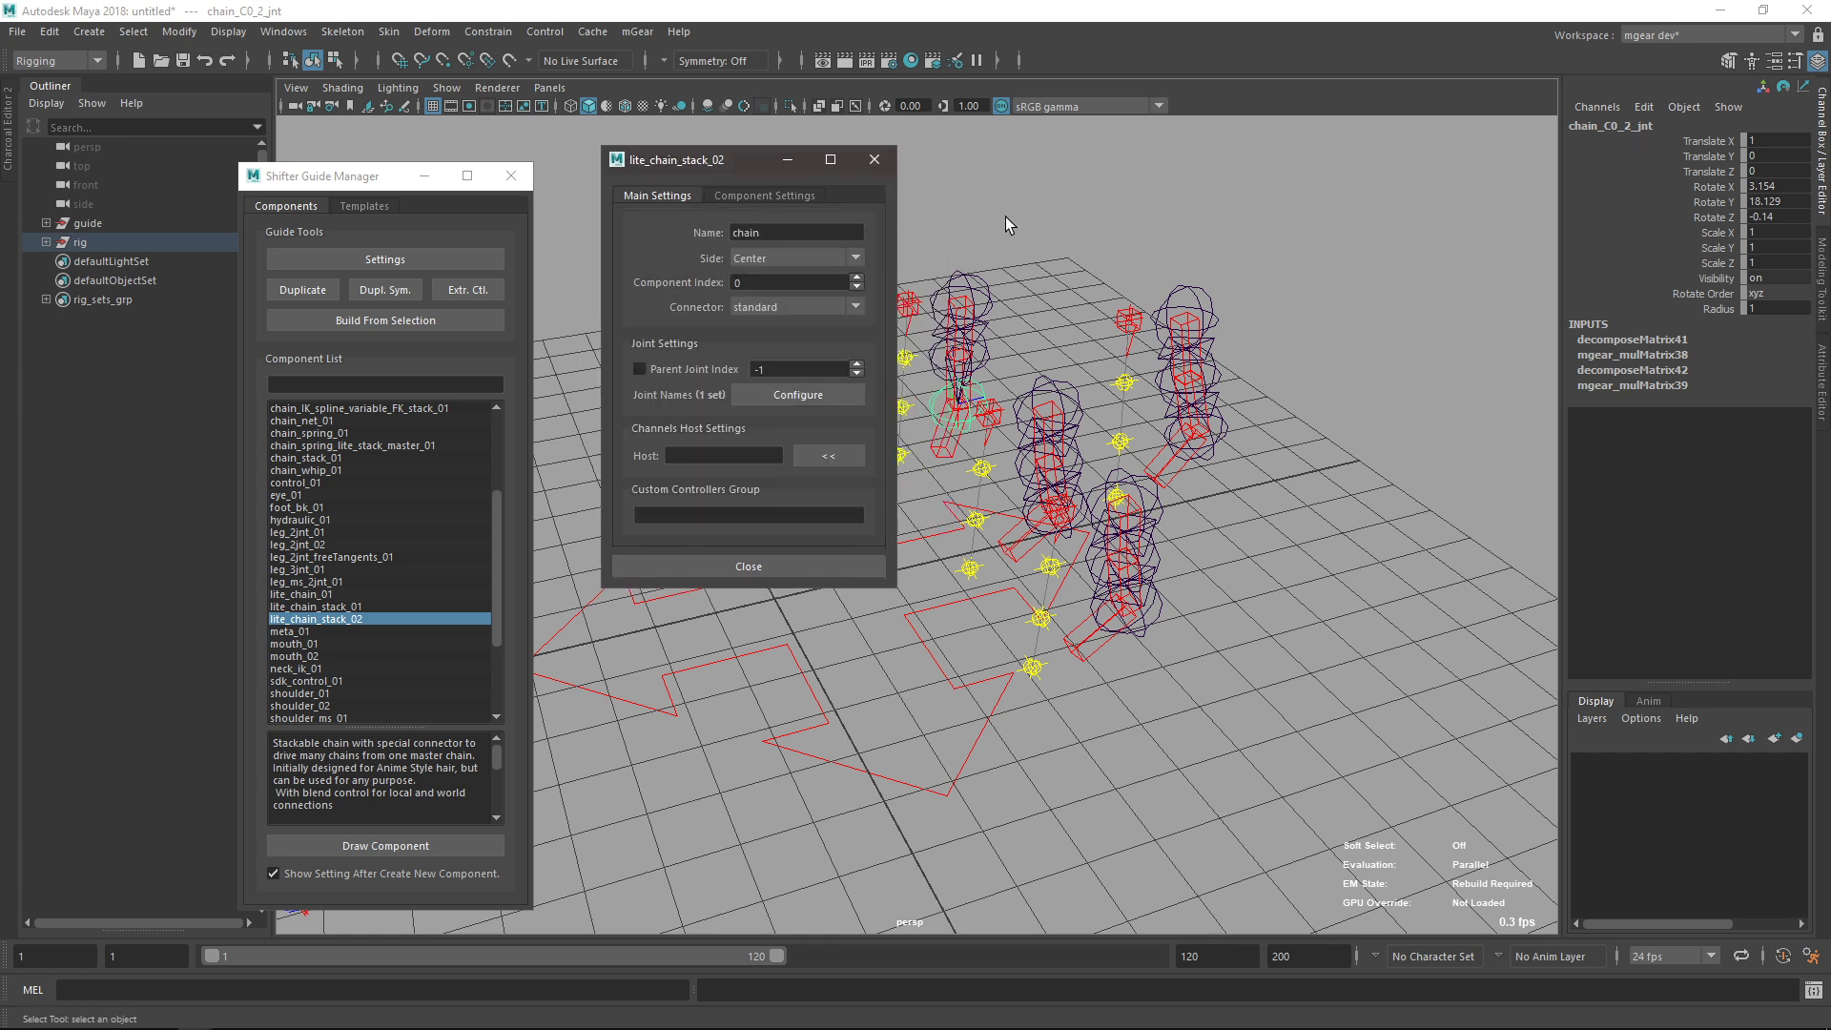
Remove the extra rows, rename row 2 to 'sample_l', and close the dialog.
{"action": "left_click", "coordinate": [805, 393]}
{"action": "left_click", "coordinate": [578, 392]}
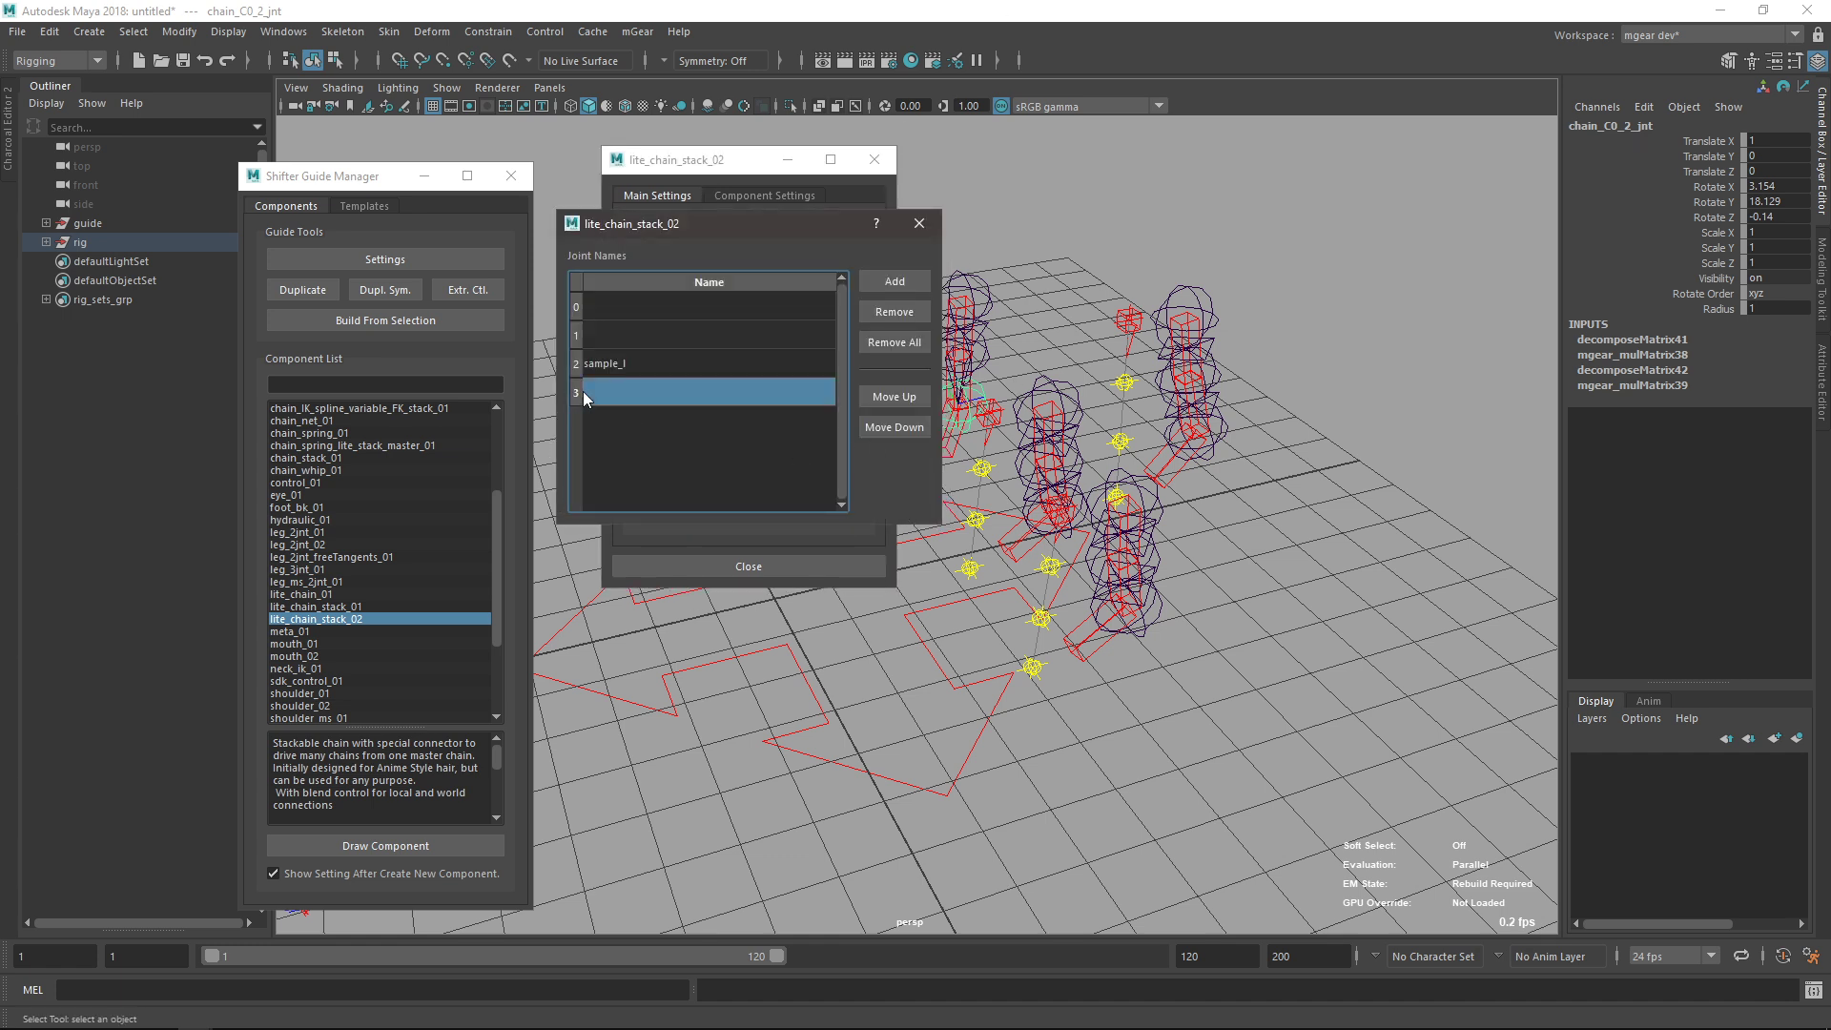
{"action": "left_click", "coordinate": [895, 312]}
{"action": "left_click", "coordinate": [894, 311]}
{"action": "left_click", "coordinate": [645, 347]}
{"action": "double_click", "coordinate": [626, 363]}
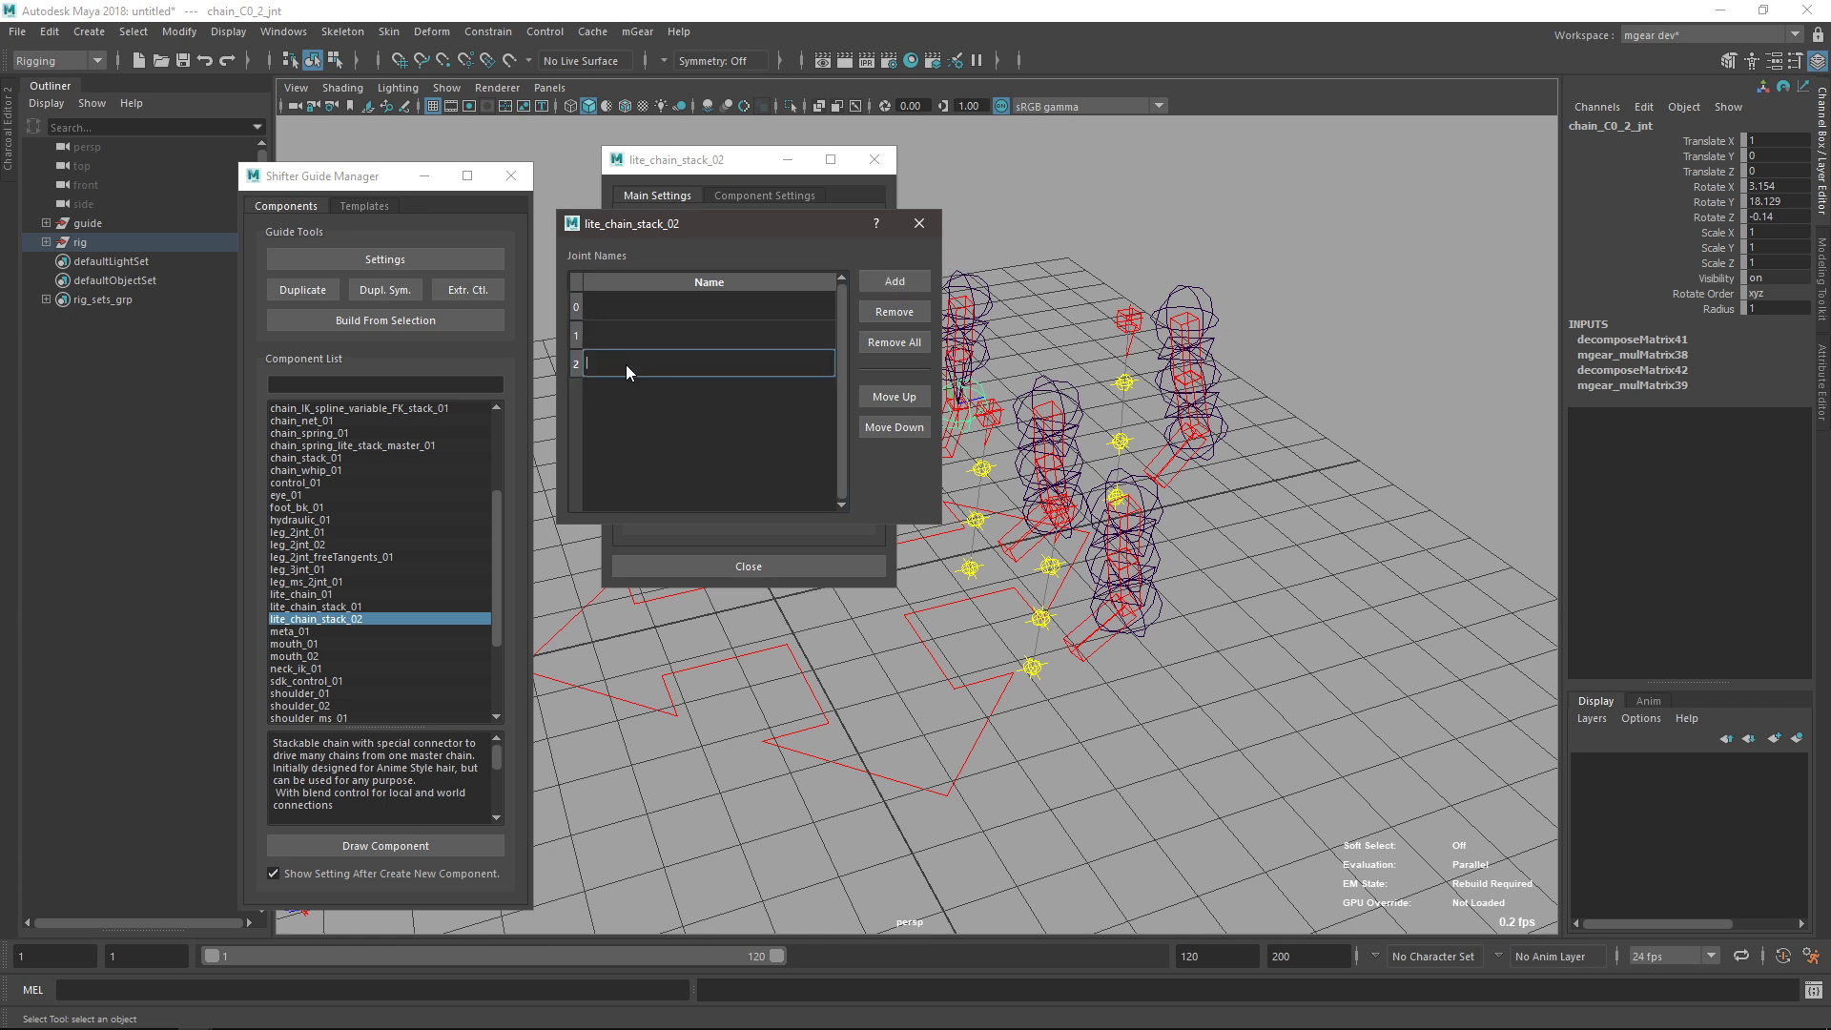
{"action": "type", "text": "sample_l"}
{"action": "left_click", "coordinate": [918, 220]}
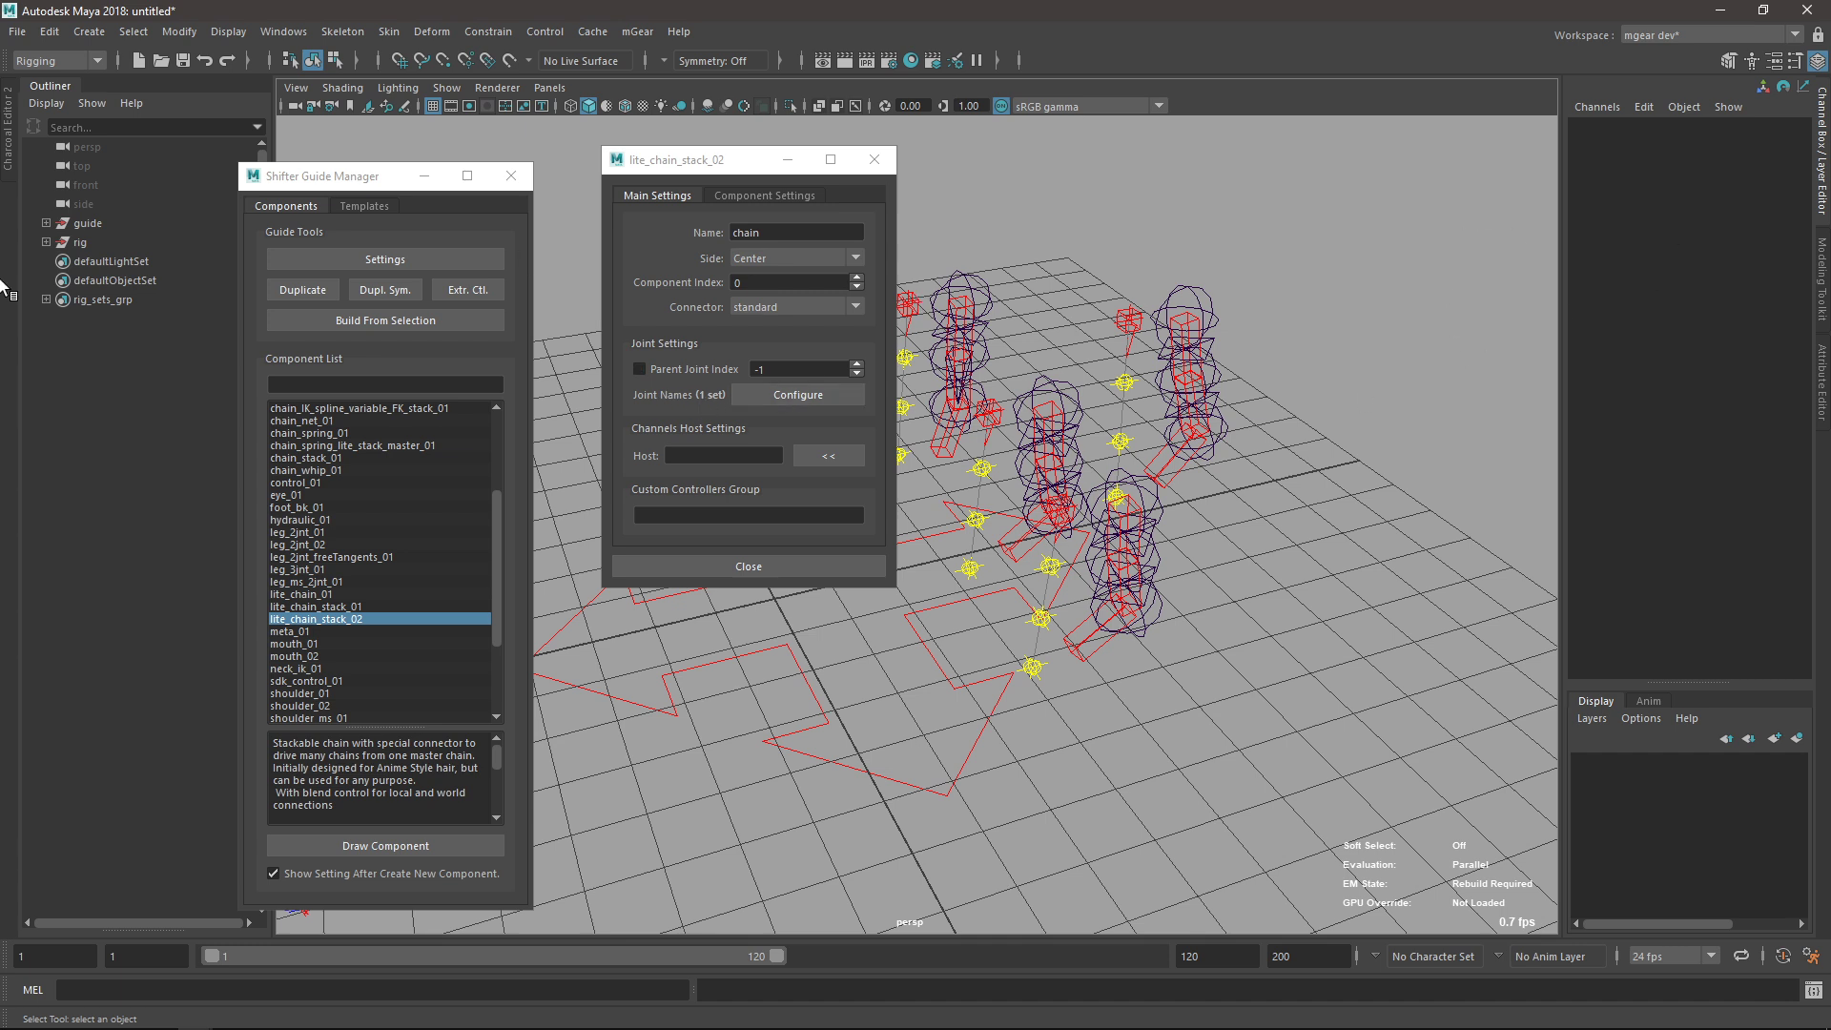
Delete the previously built rig.
{"action": "left_click", "coordinate": [84, 244]}
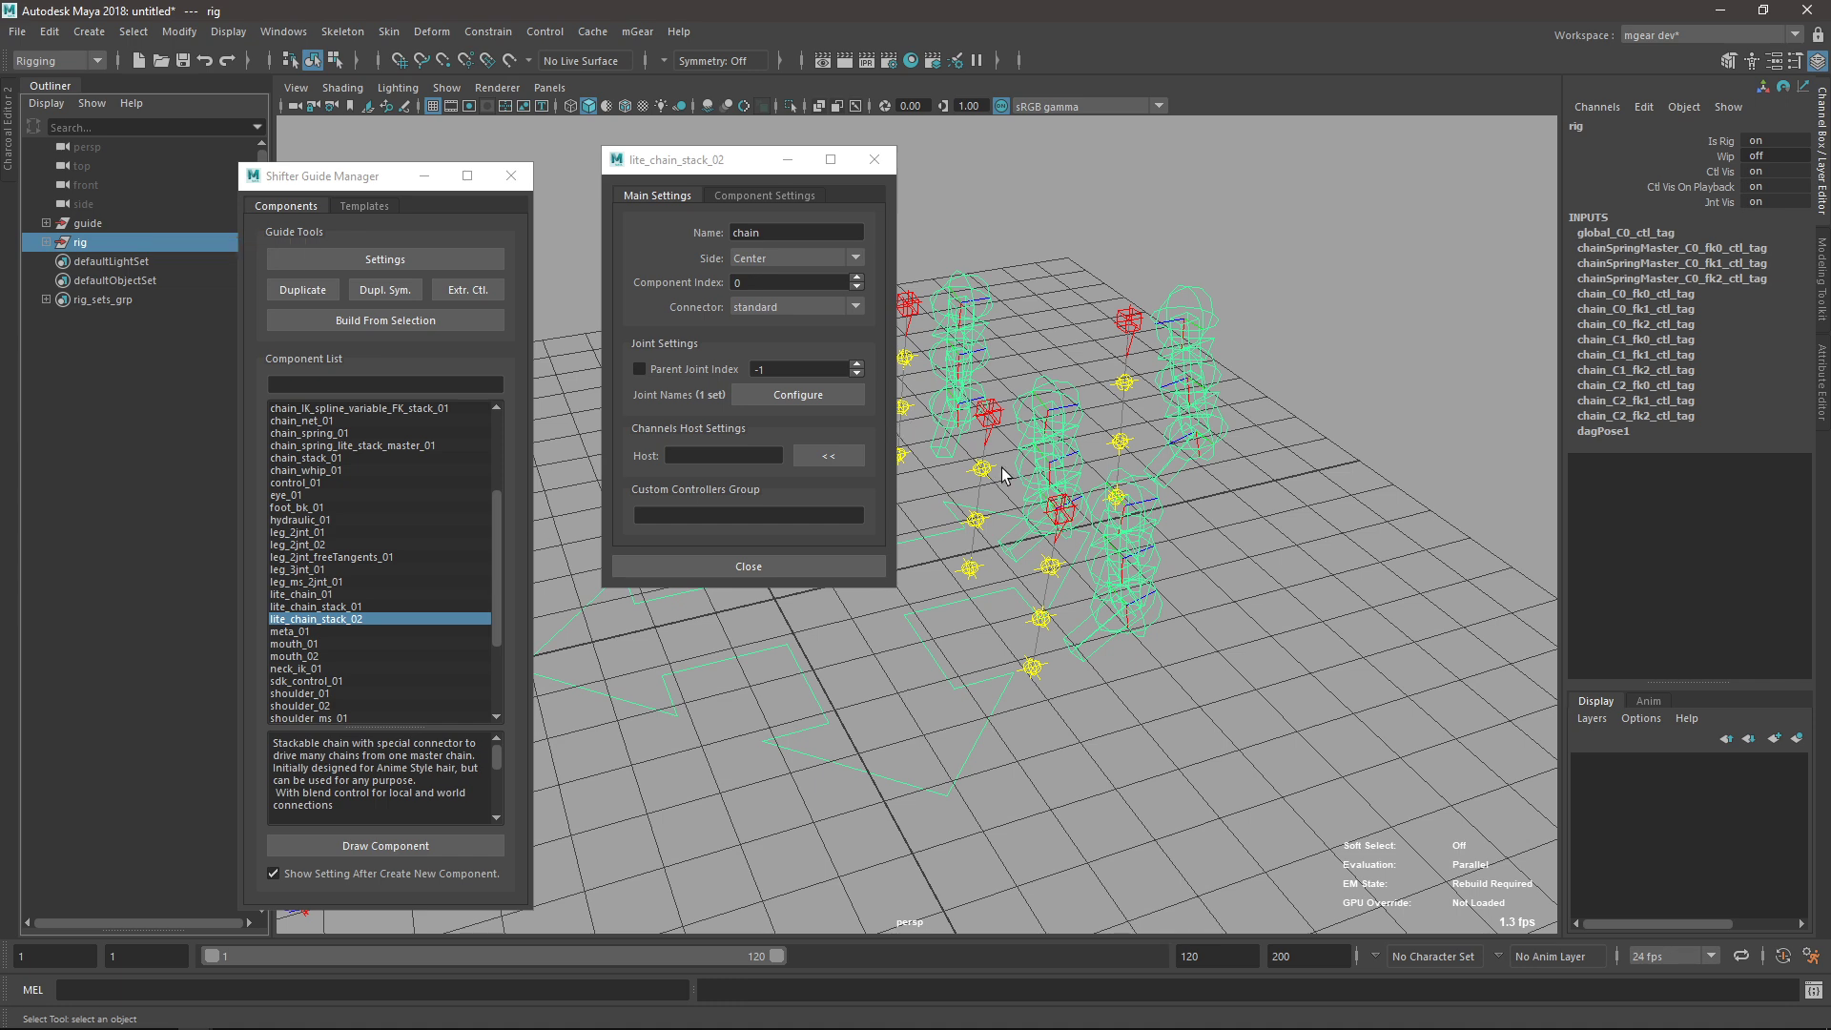
{"action": "middle_click_drag", "start_coordinate": [900, 606], "coordinate": [1001, 597], "text": "alt"}
{"action": "left_click", "coordinate": [90, 225]}
{"action": "left_click", "coordinate": [60, 246]}
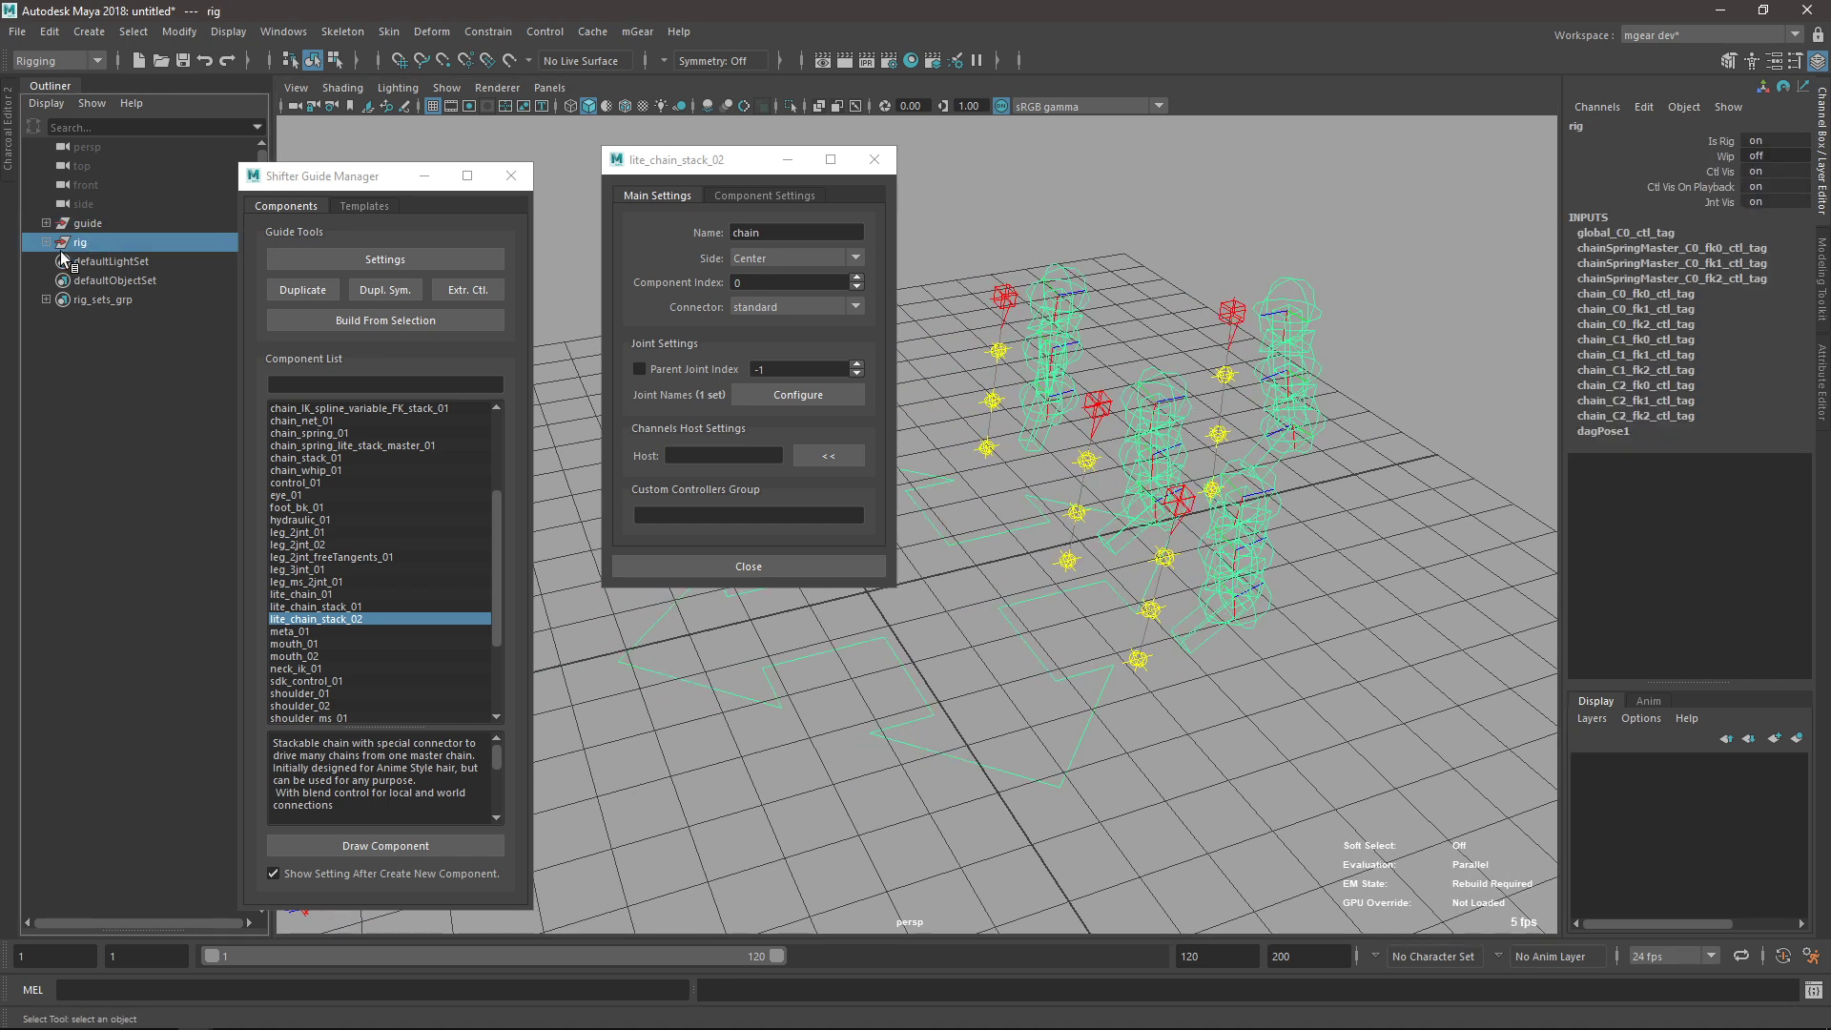
{"action": "key", "text": "Delete"}
Rebuild the rig from the guide hierarchy and close the build log.
{"action": "middle_click_drag", "start_coordinate": [929, 619], "coordinate": [970, 604], "text": "alt"}
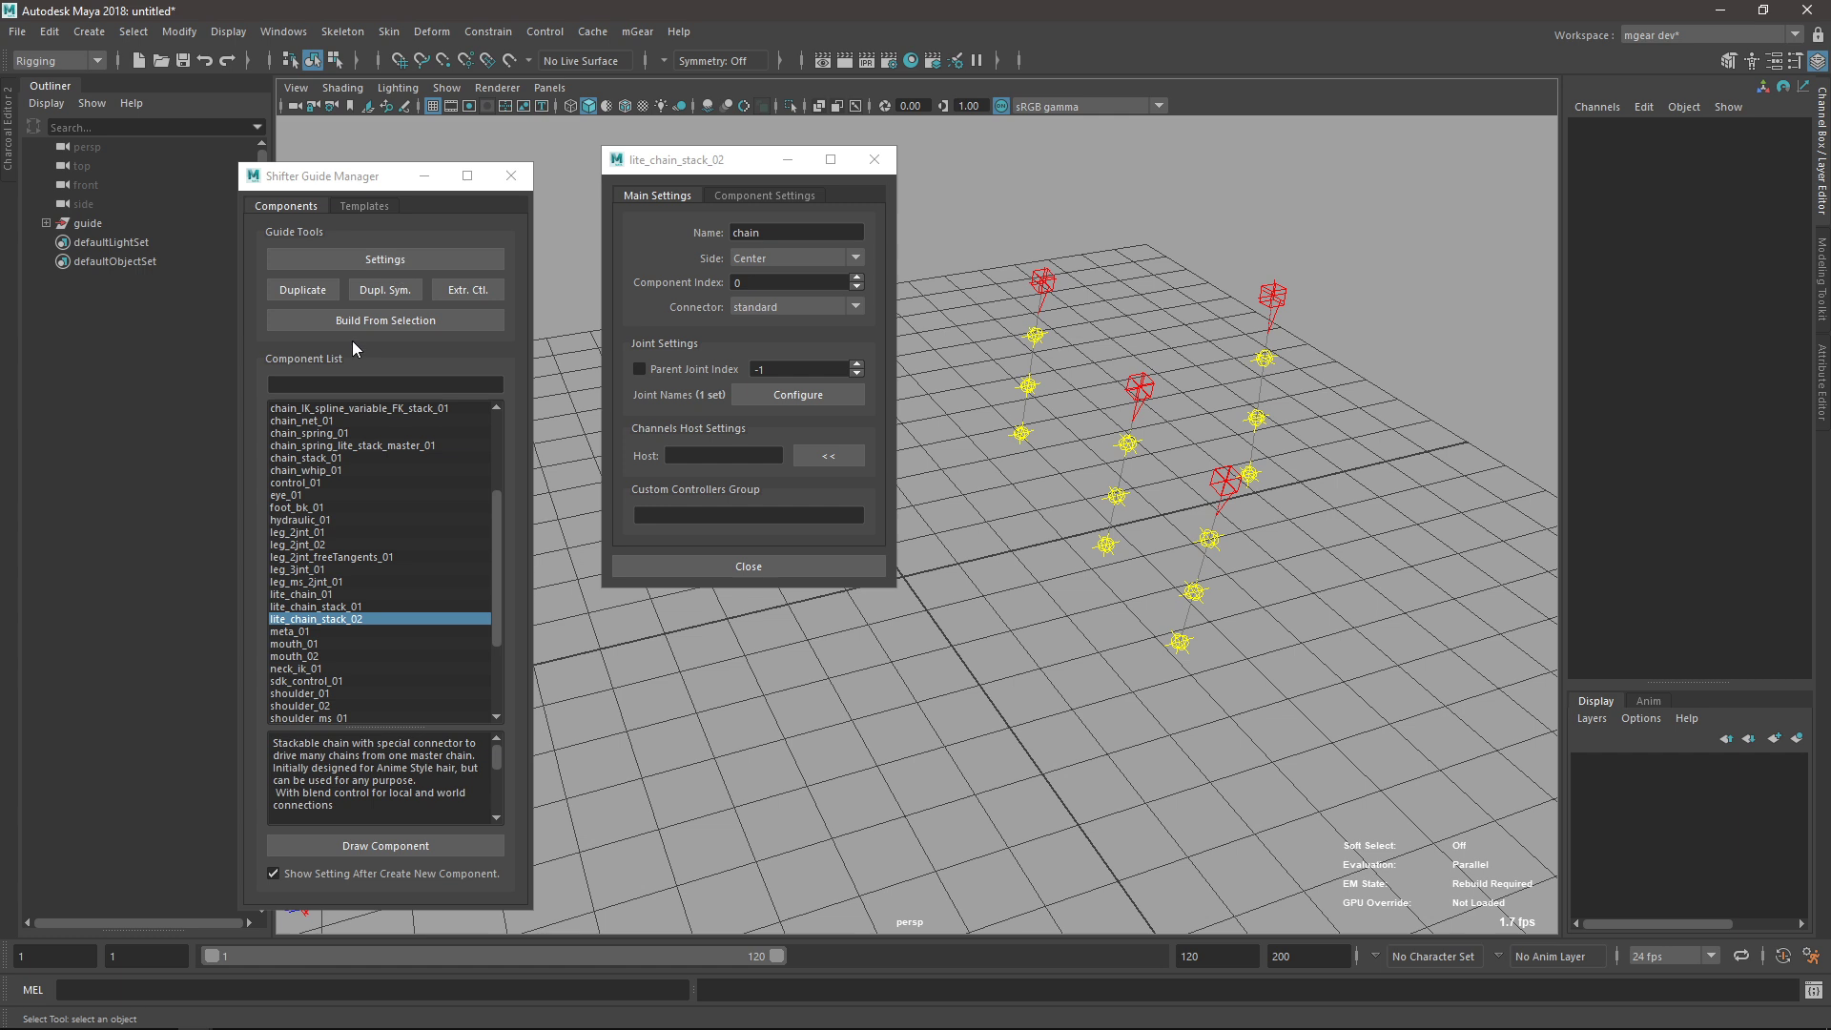
{"action": "left_click", "coordinate": [82, 223]}
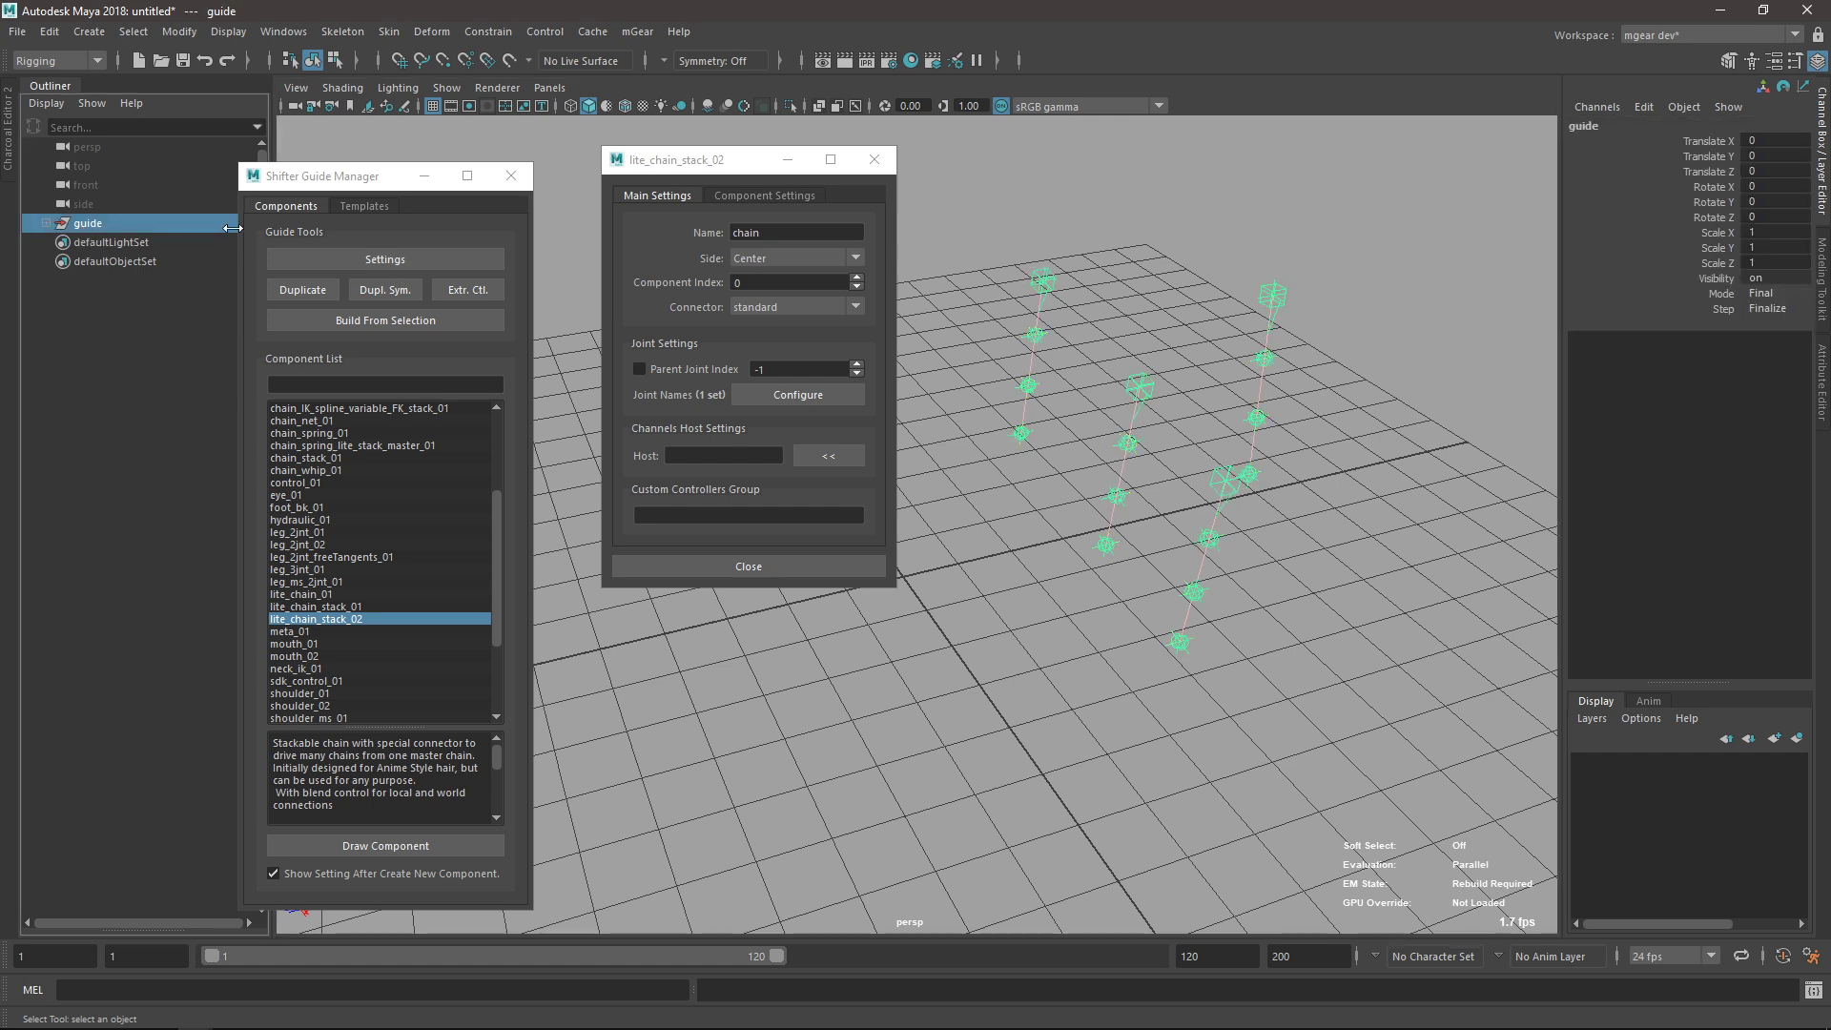
{"action": "left_click", "coordinate": [385, 320]}
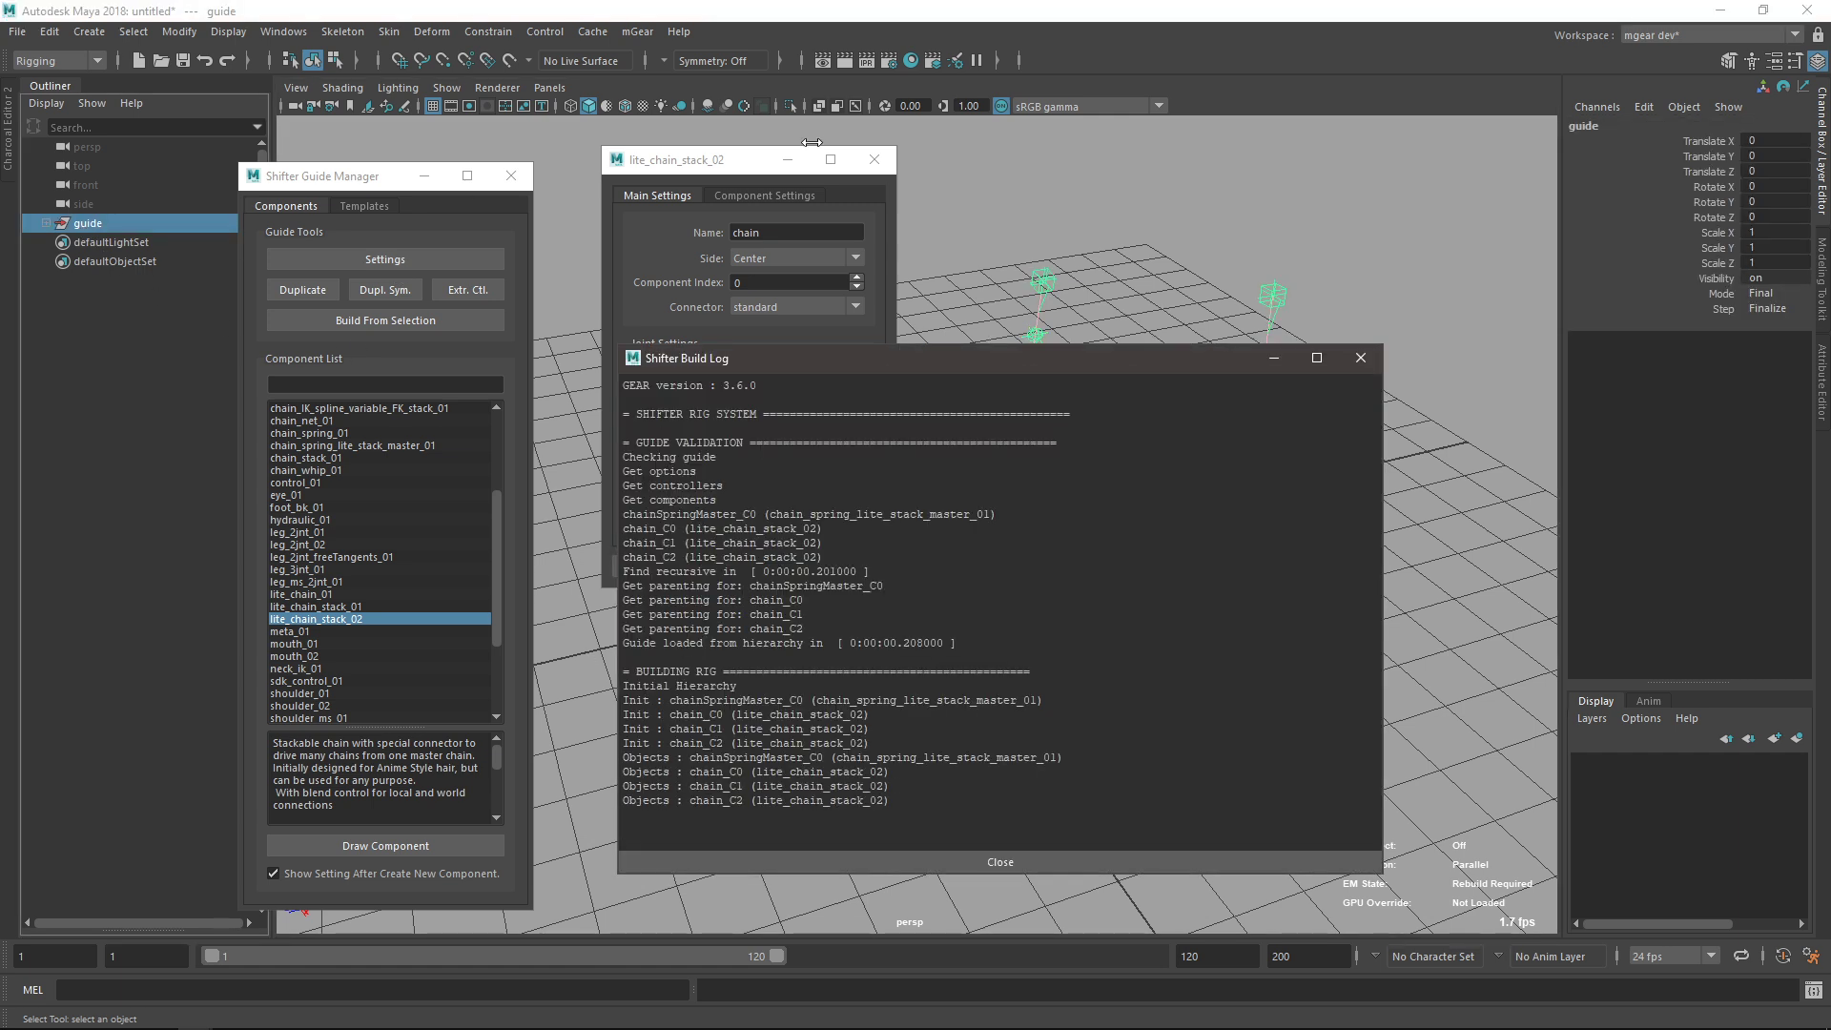
{"action": "left_click", "coordinate": [1360, 358]}
{"action": "scroll", "coordinate": [1045, 391], "scroll_direction": "up", "scroll_amount": 6}
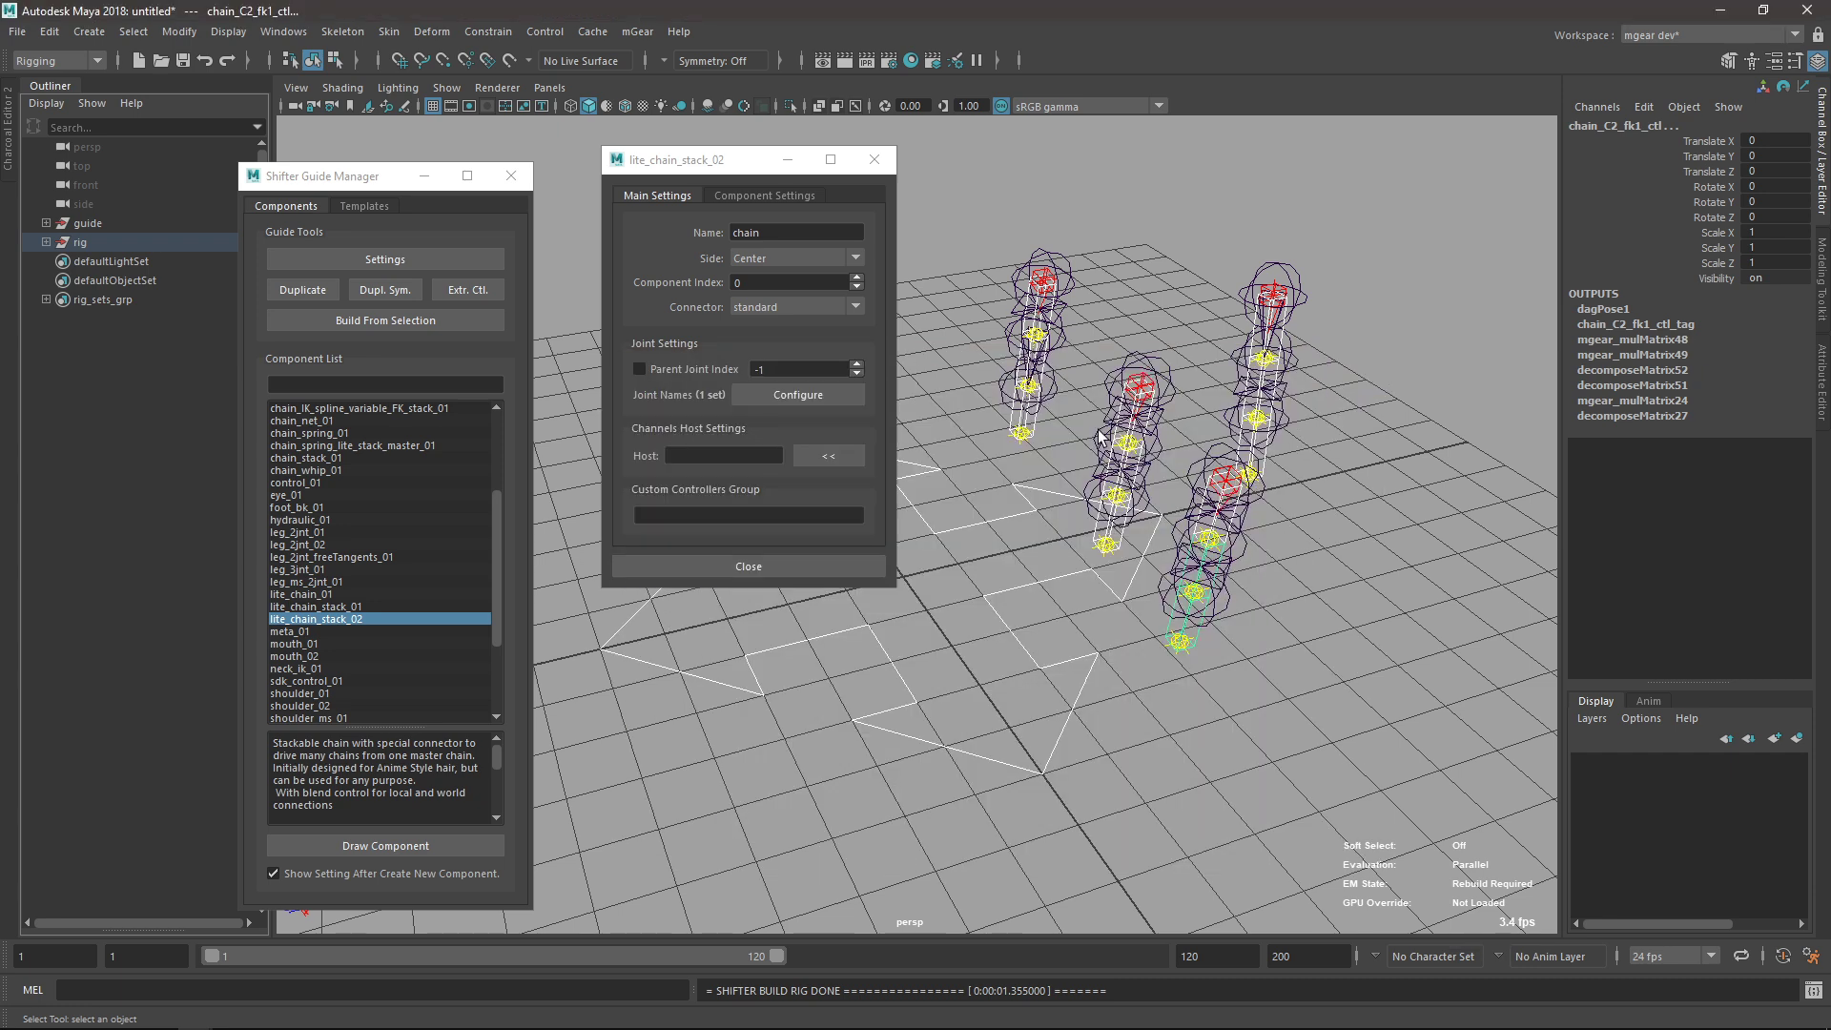
Select the sample_l joint, then chain_C0_1_jnt and chain_C0_0_jnt to check their names.
{"action": "left_click", "coordinate": [1036, 463]}
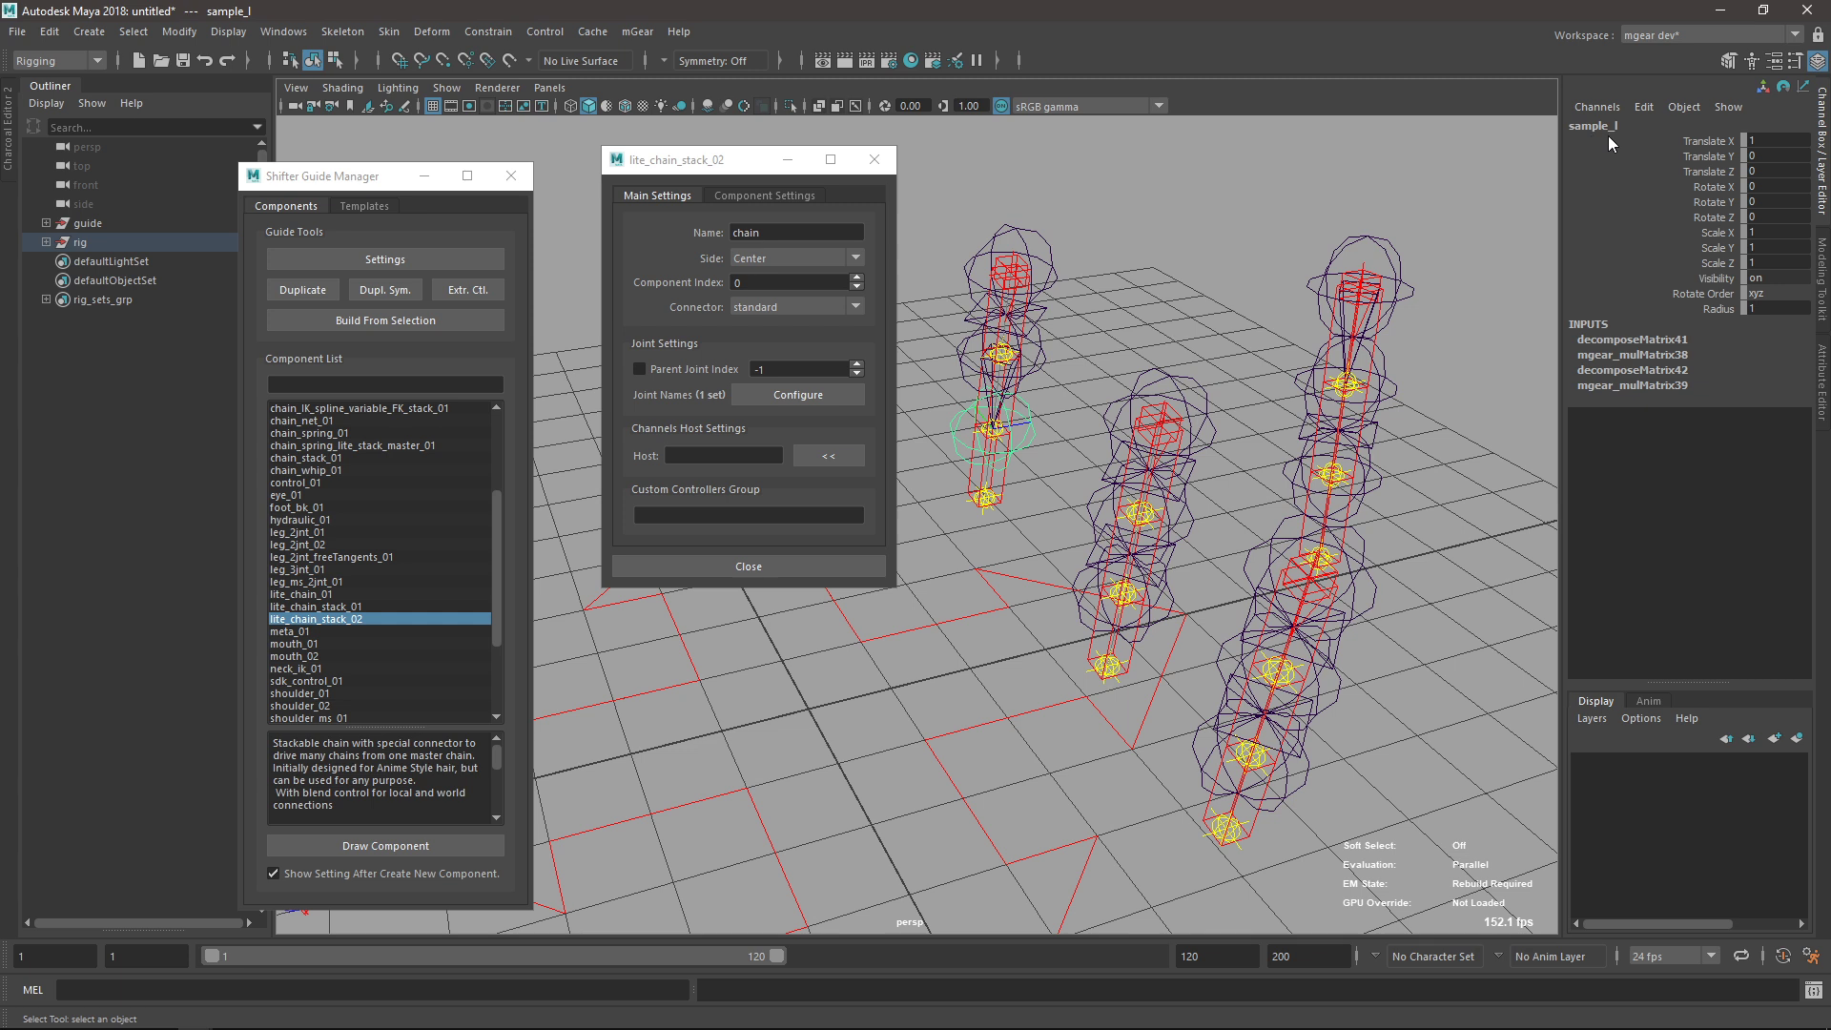
{"action": "middle_click_drag", "start_coordinate": [1039, 336], "coordinate": [1040, 351], "text": "alt"}
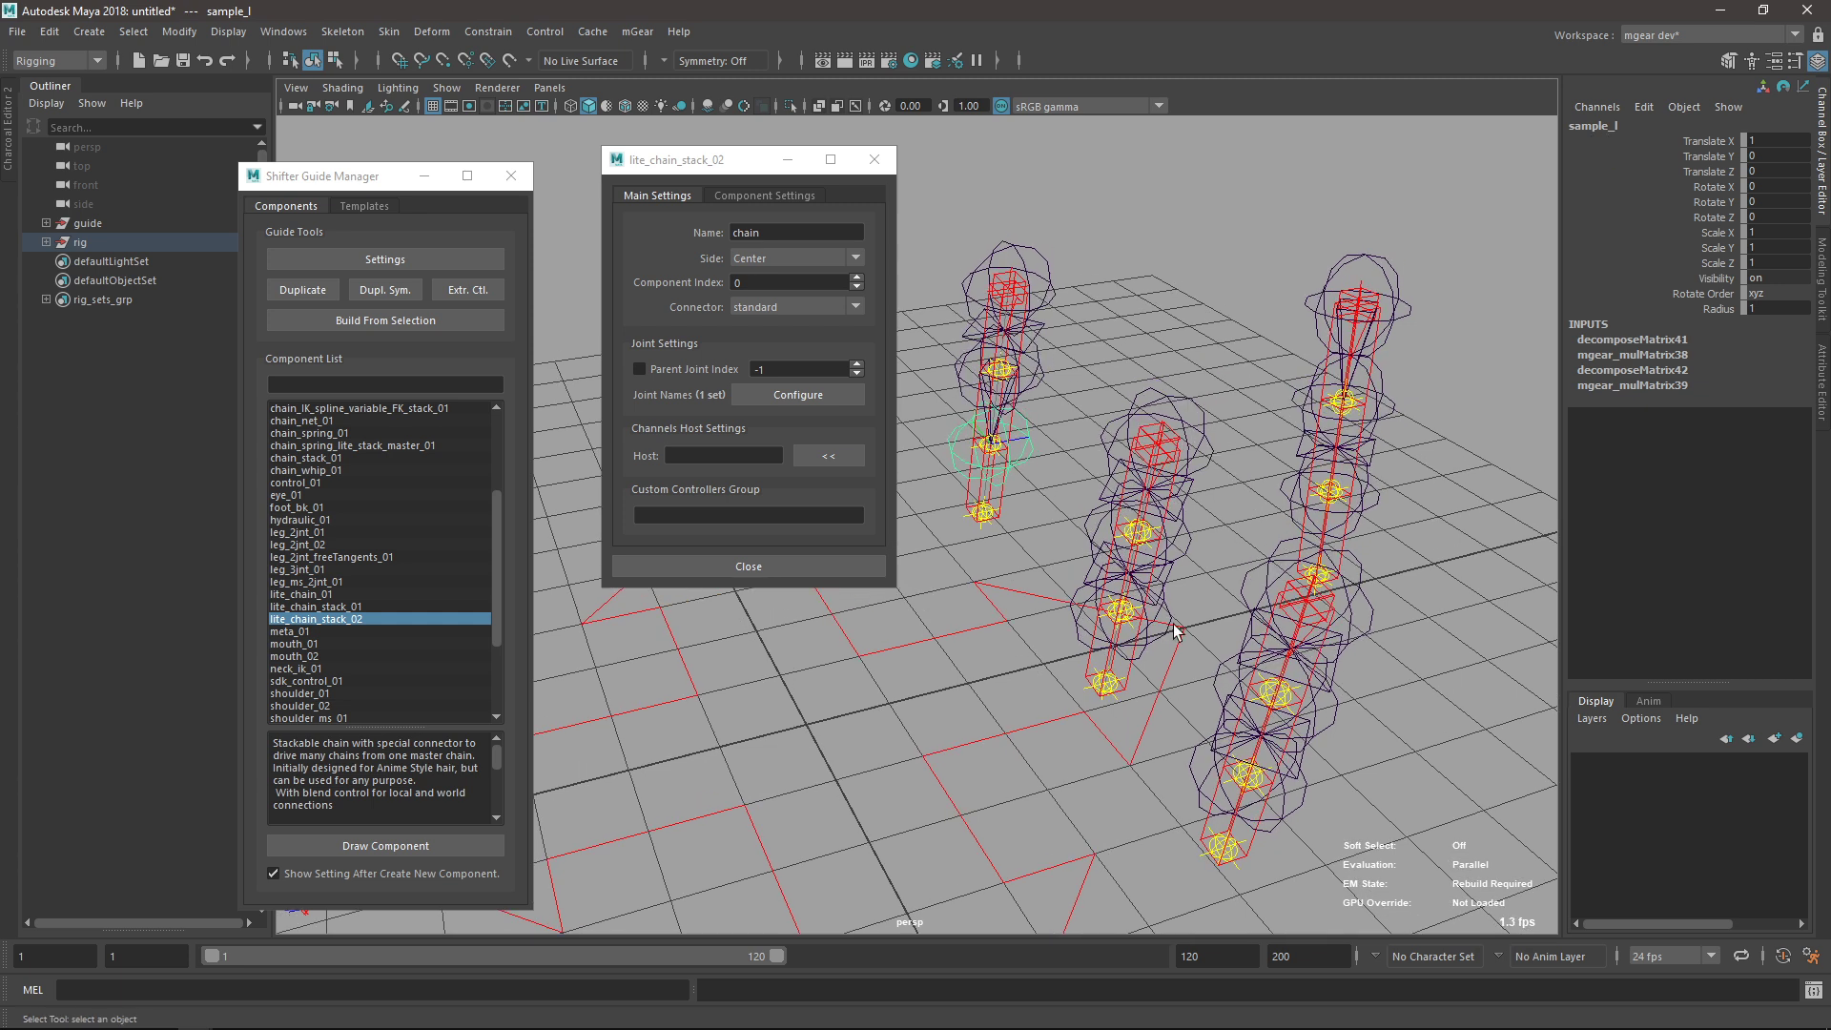
{"action": "left_click", "coordinate": [1034, 381]}
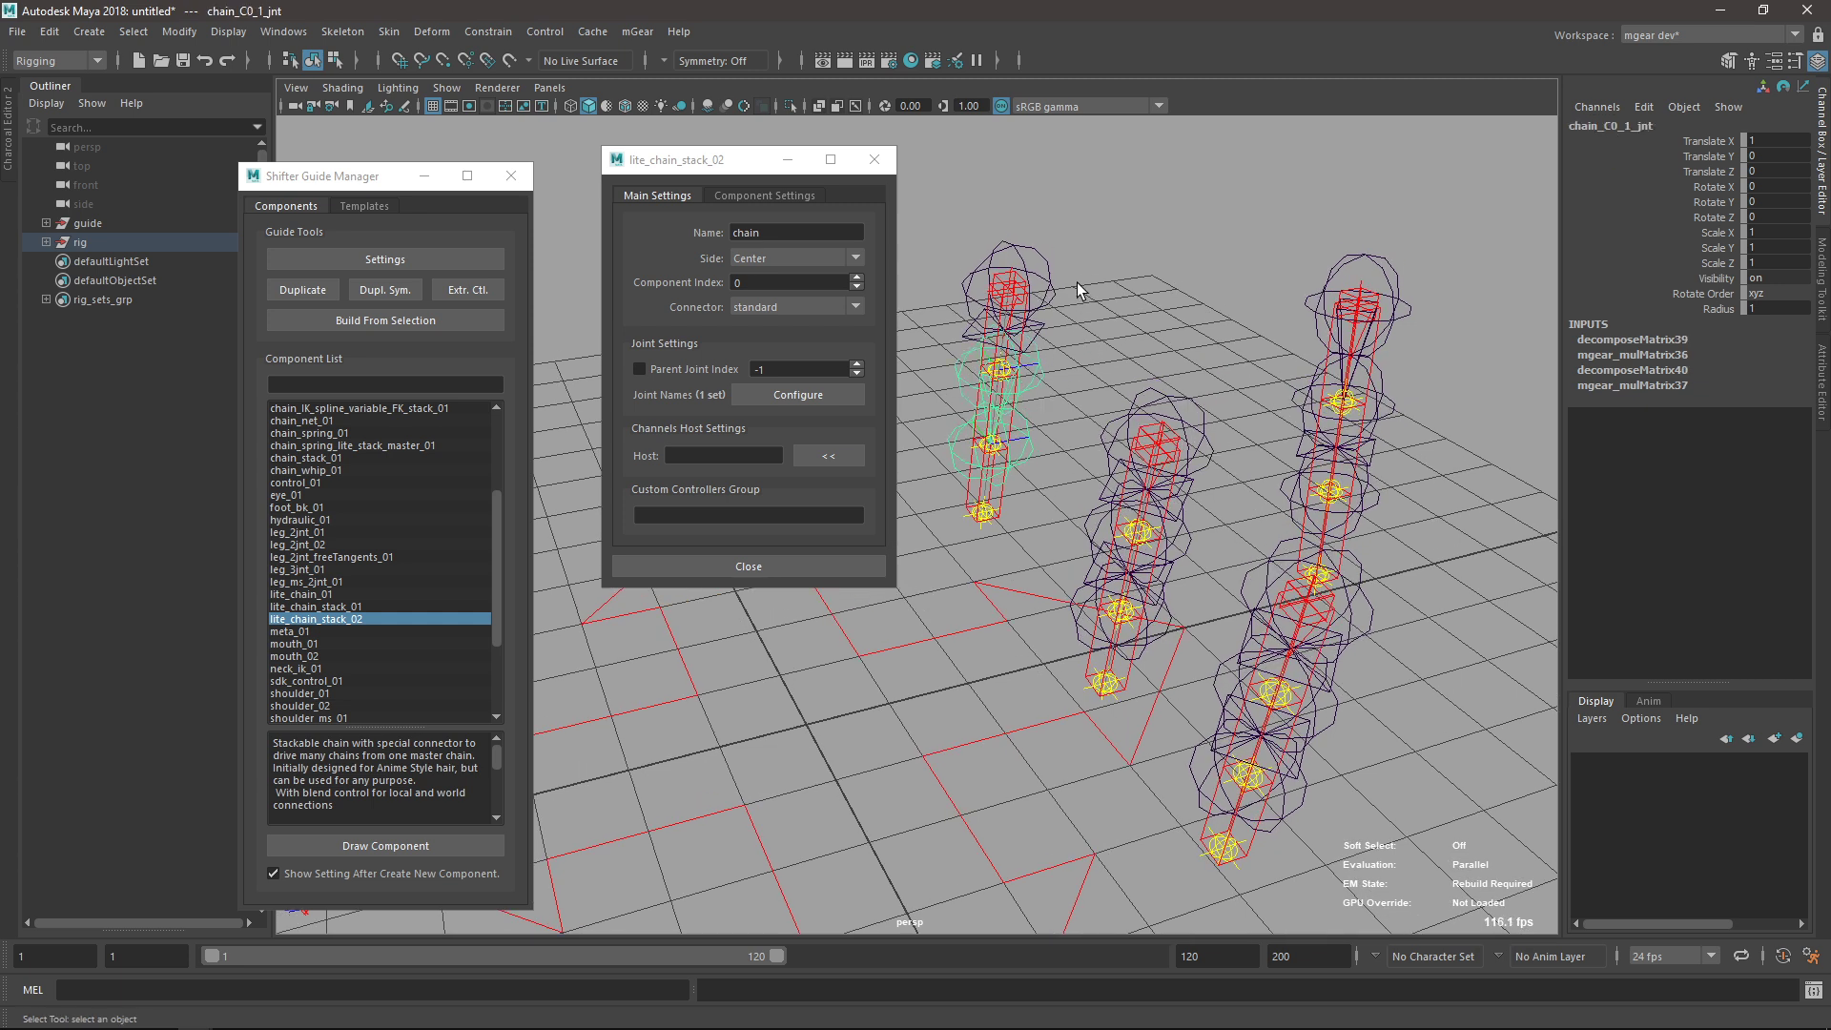
{"action": "left_click", "coordinate": [1047, 307]}
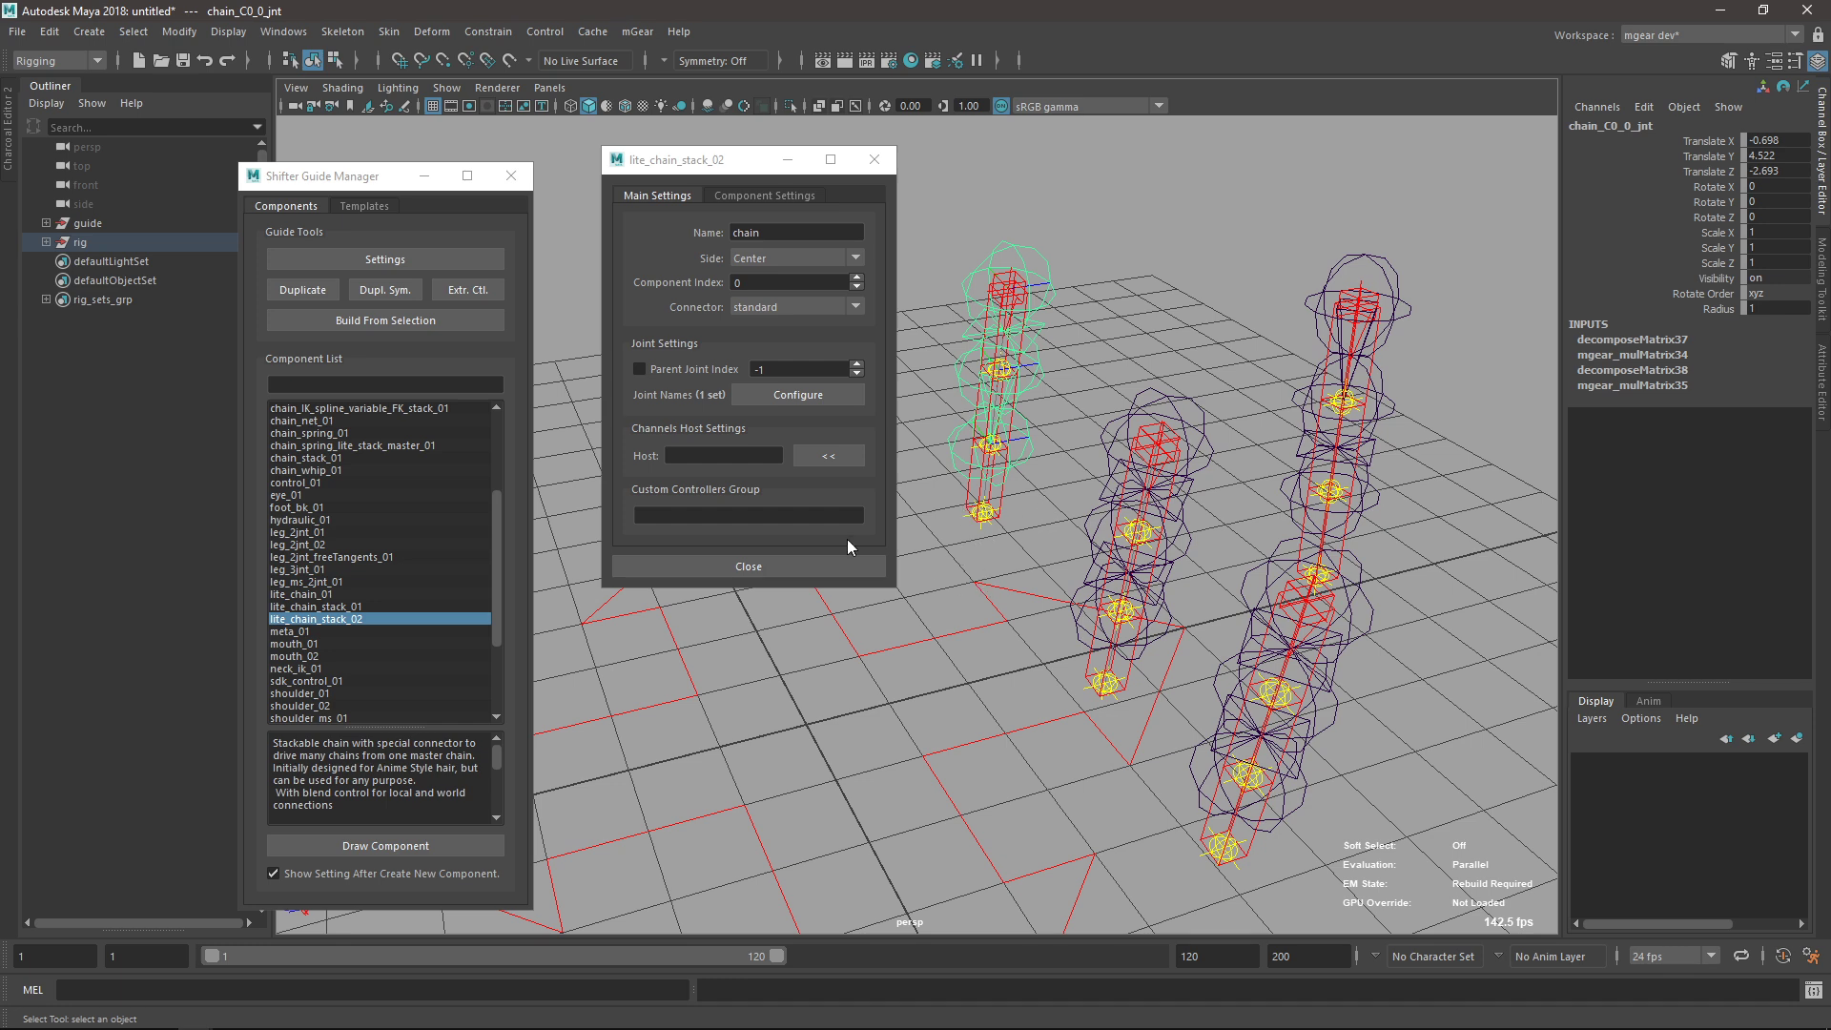
Review the Joint Names notes on the mGear 3.6.0 release page, then start a new Maya scene.
{"action": "key", "text": "alt+Tab"}
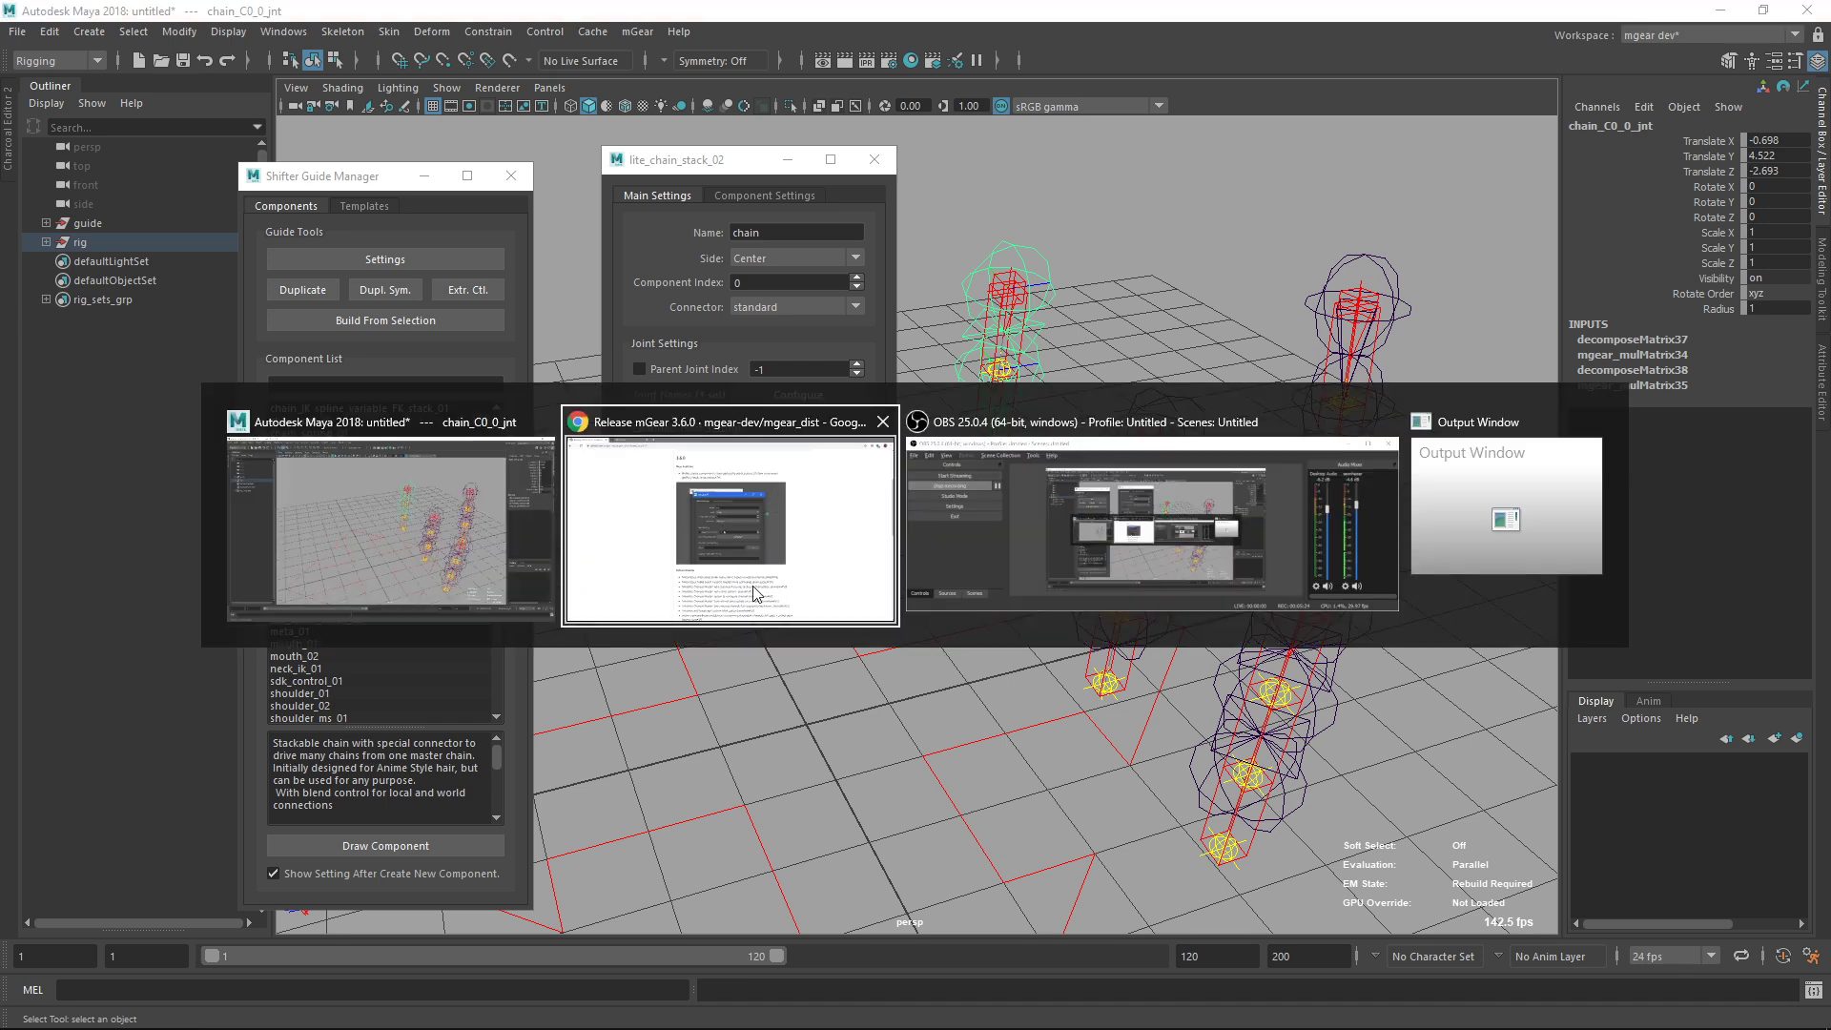
{"action": "scroll", "coordinate": [1220, 420], "scroll_direction": "down", "scroll_amount": 1}
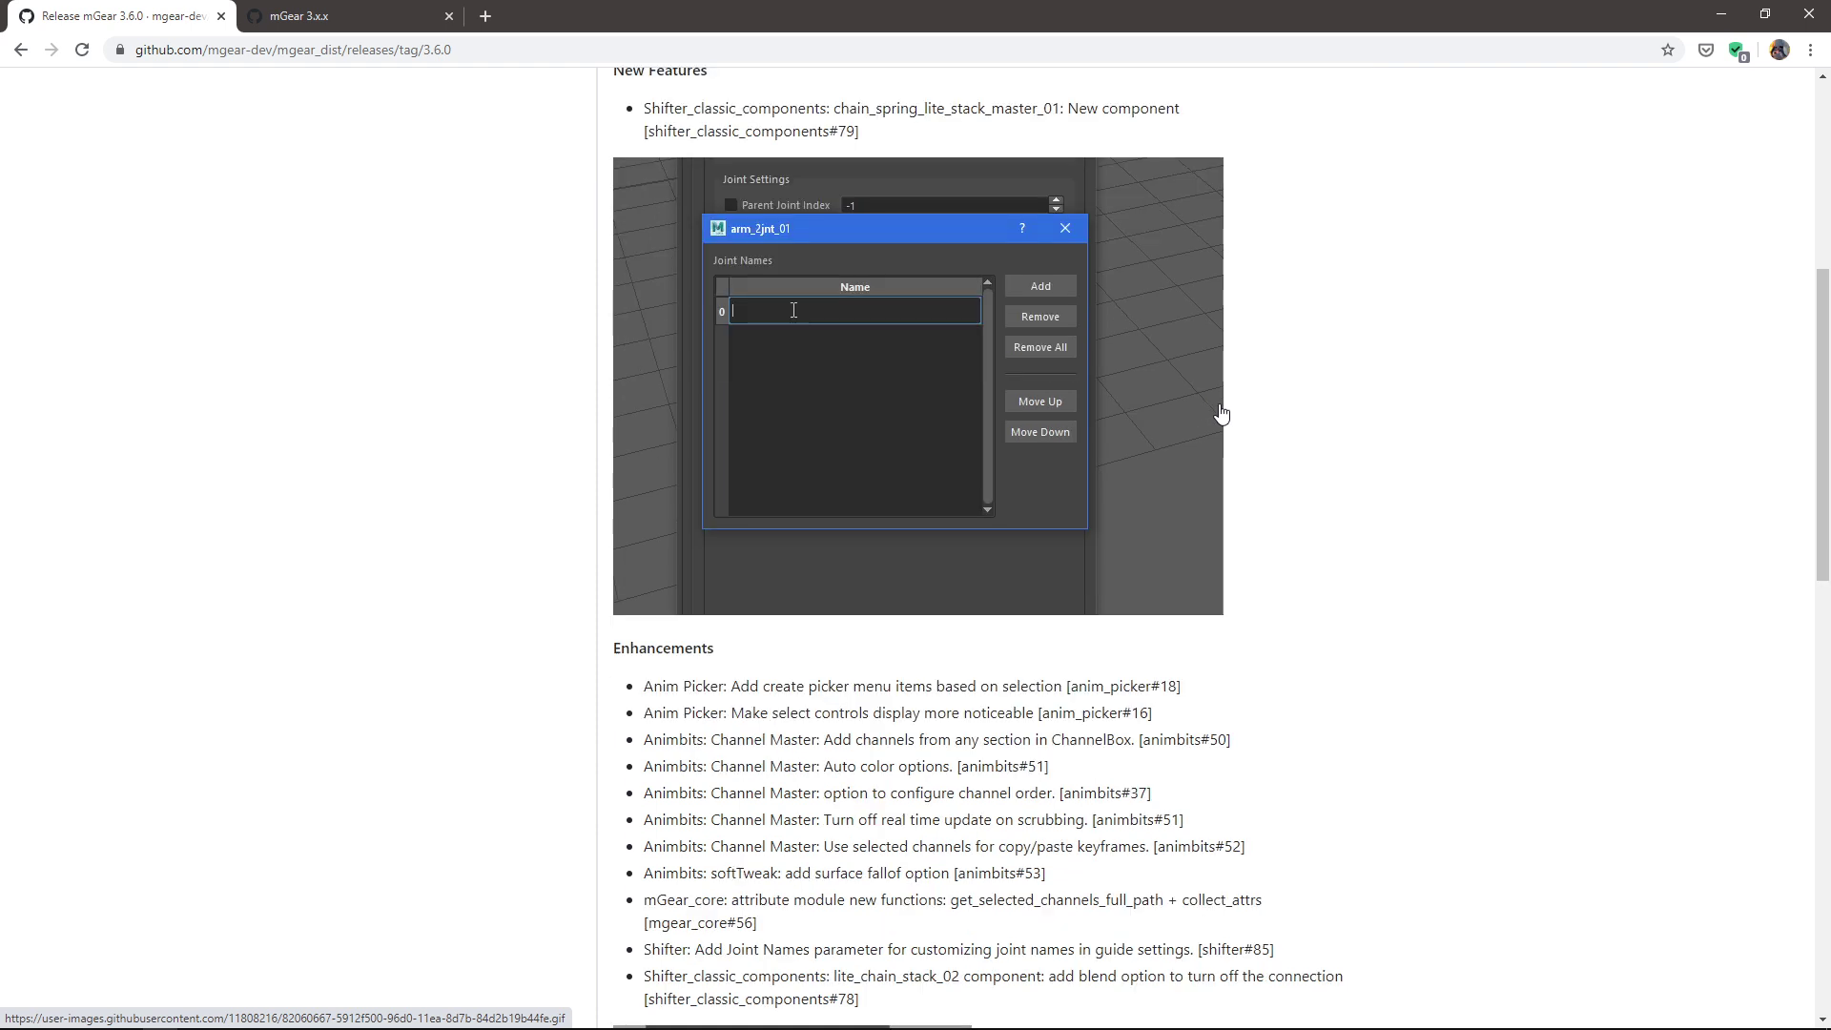
{"action": "scroll", "coordinate": [1220, 415], "scroll_direction": "down", "scroll_amount": 1}
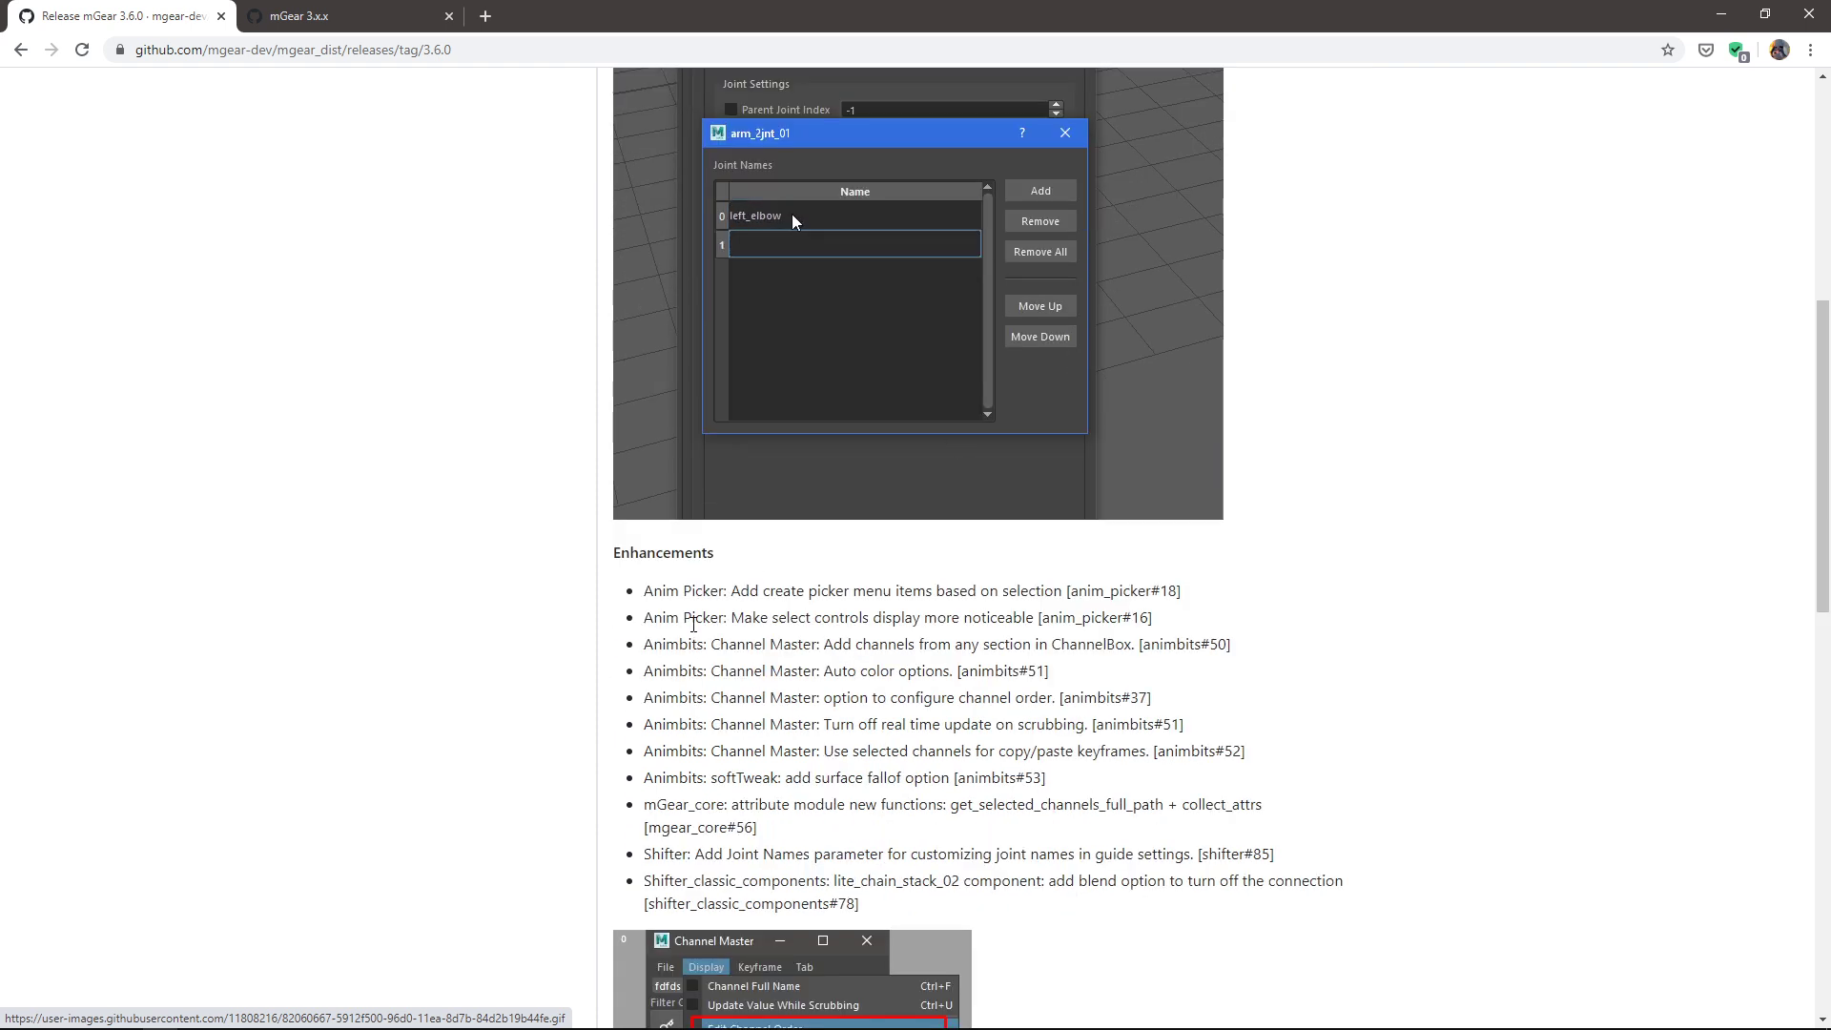
{"action": "scroll", "coordinate": [774, 602], "scroll_direction": "up", "scroll_amount": 1}
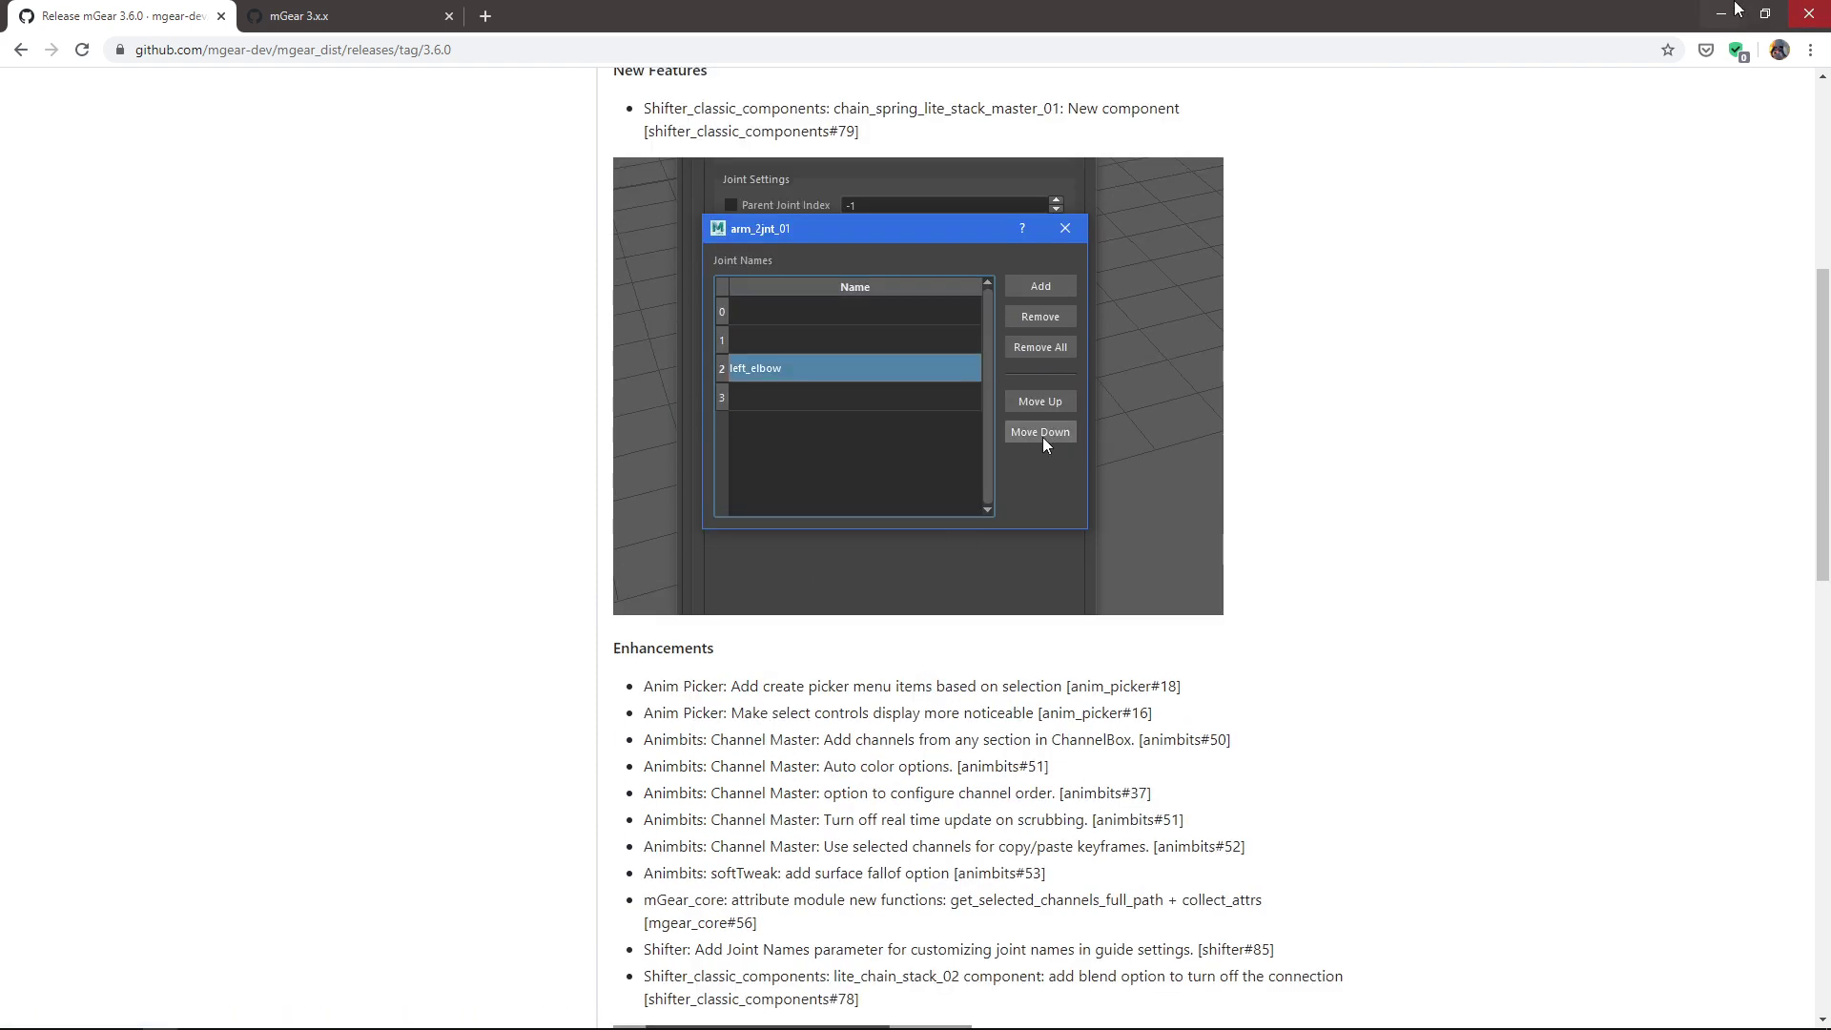
{"action": "left_click", "coordinate": [1723, 16]}
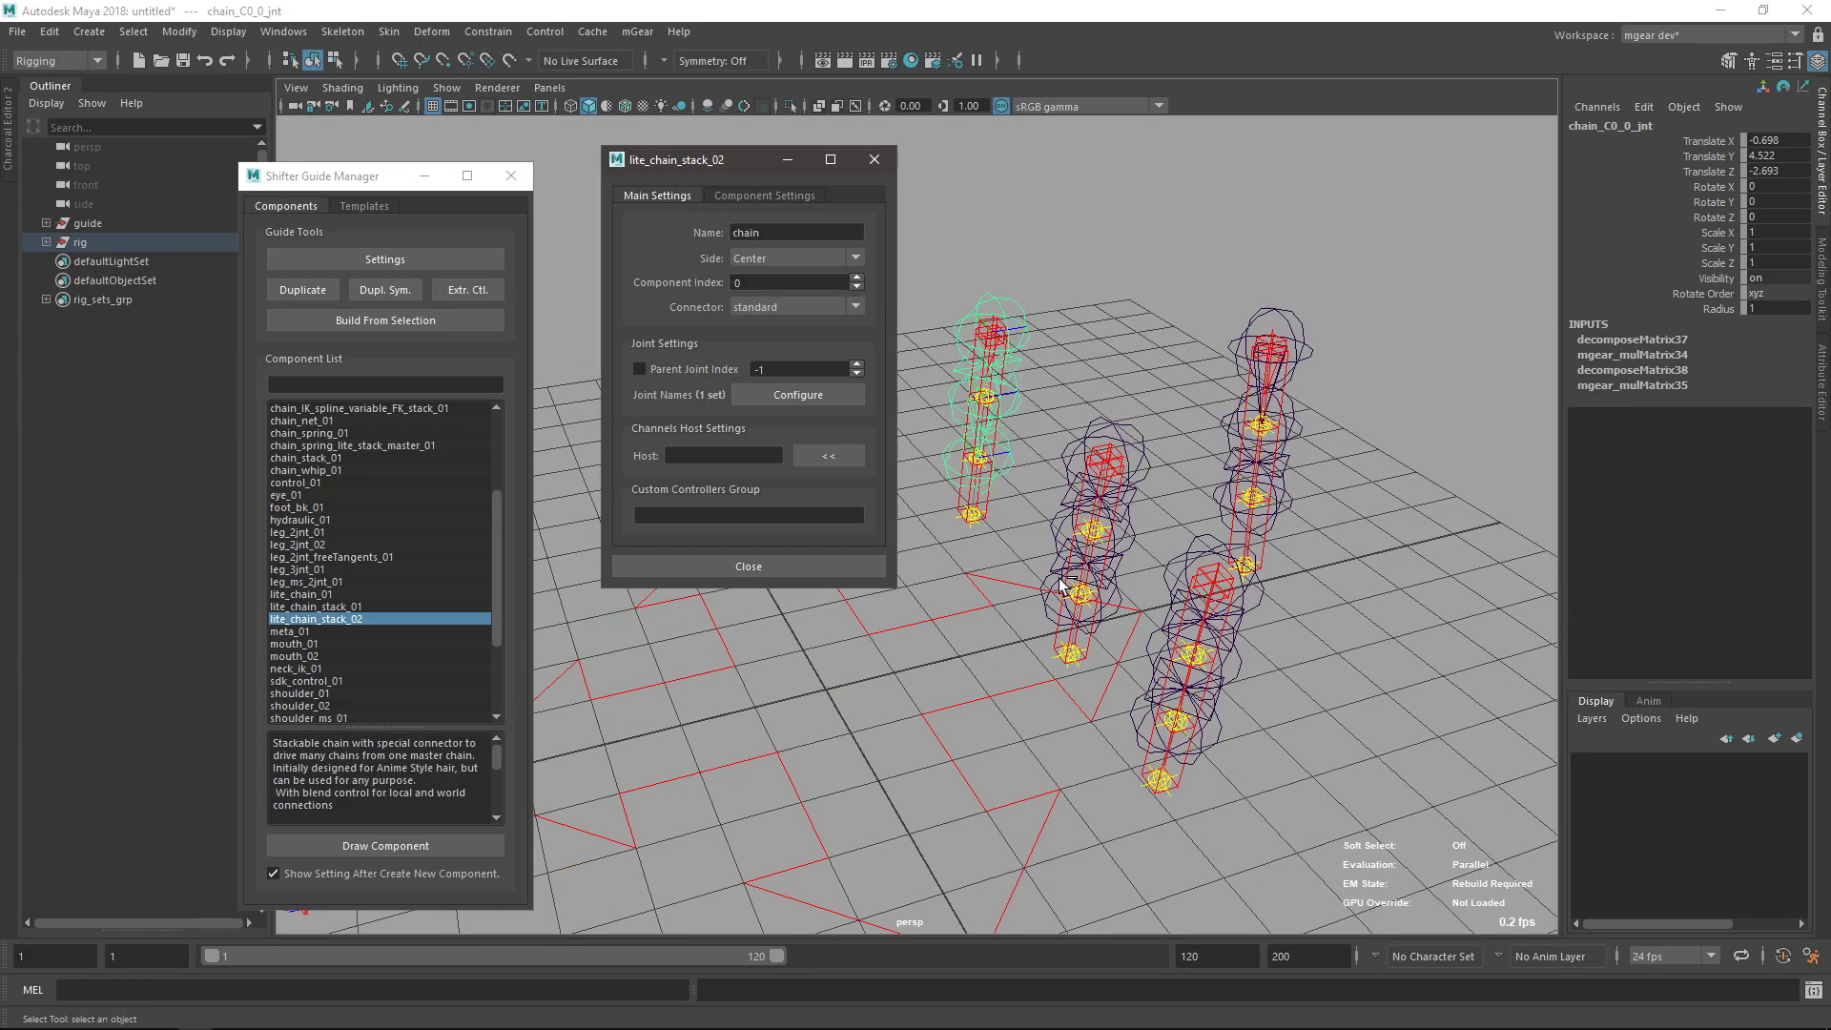
{"action": "left_click", "coordinate": [929, 528]}
Close the lite_chain_stack_02 settings window and open the Anim Picker editor from mGear.
{"action": "left_click_drag", "start_coordinate": [839, 157], "coordinate": [640, 175]}
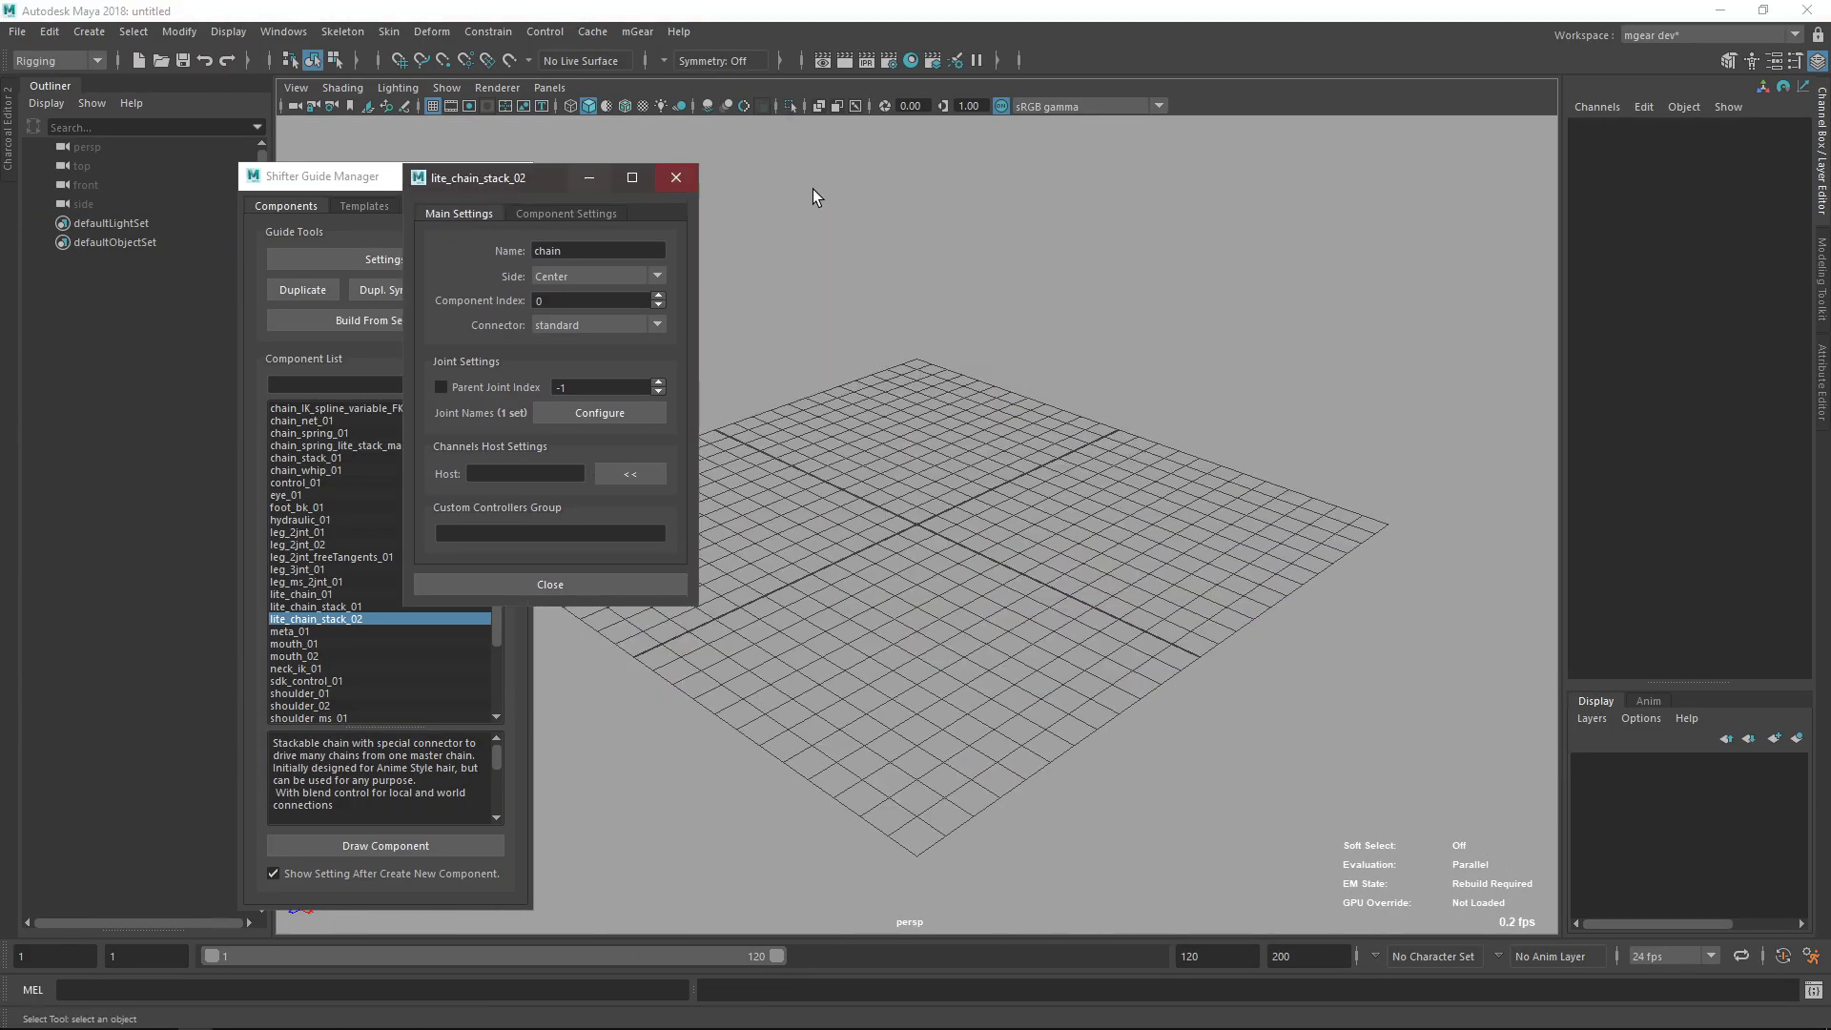
{"action": "left_click", "coordinate": [676, 178]}
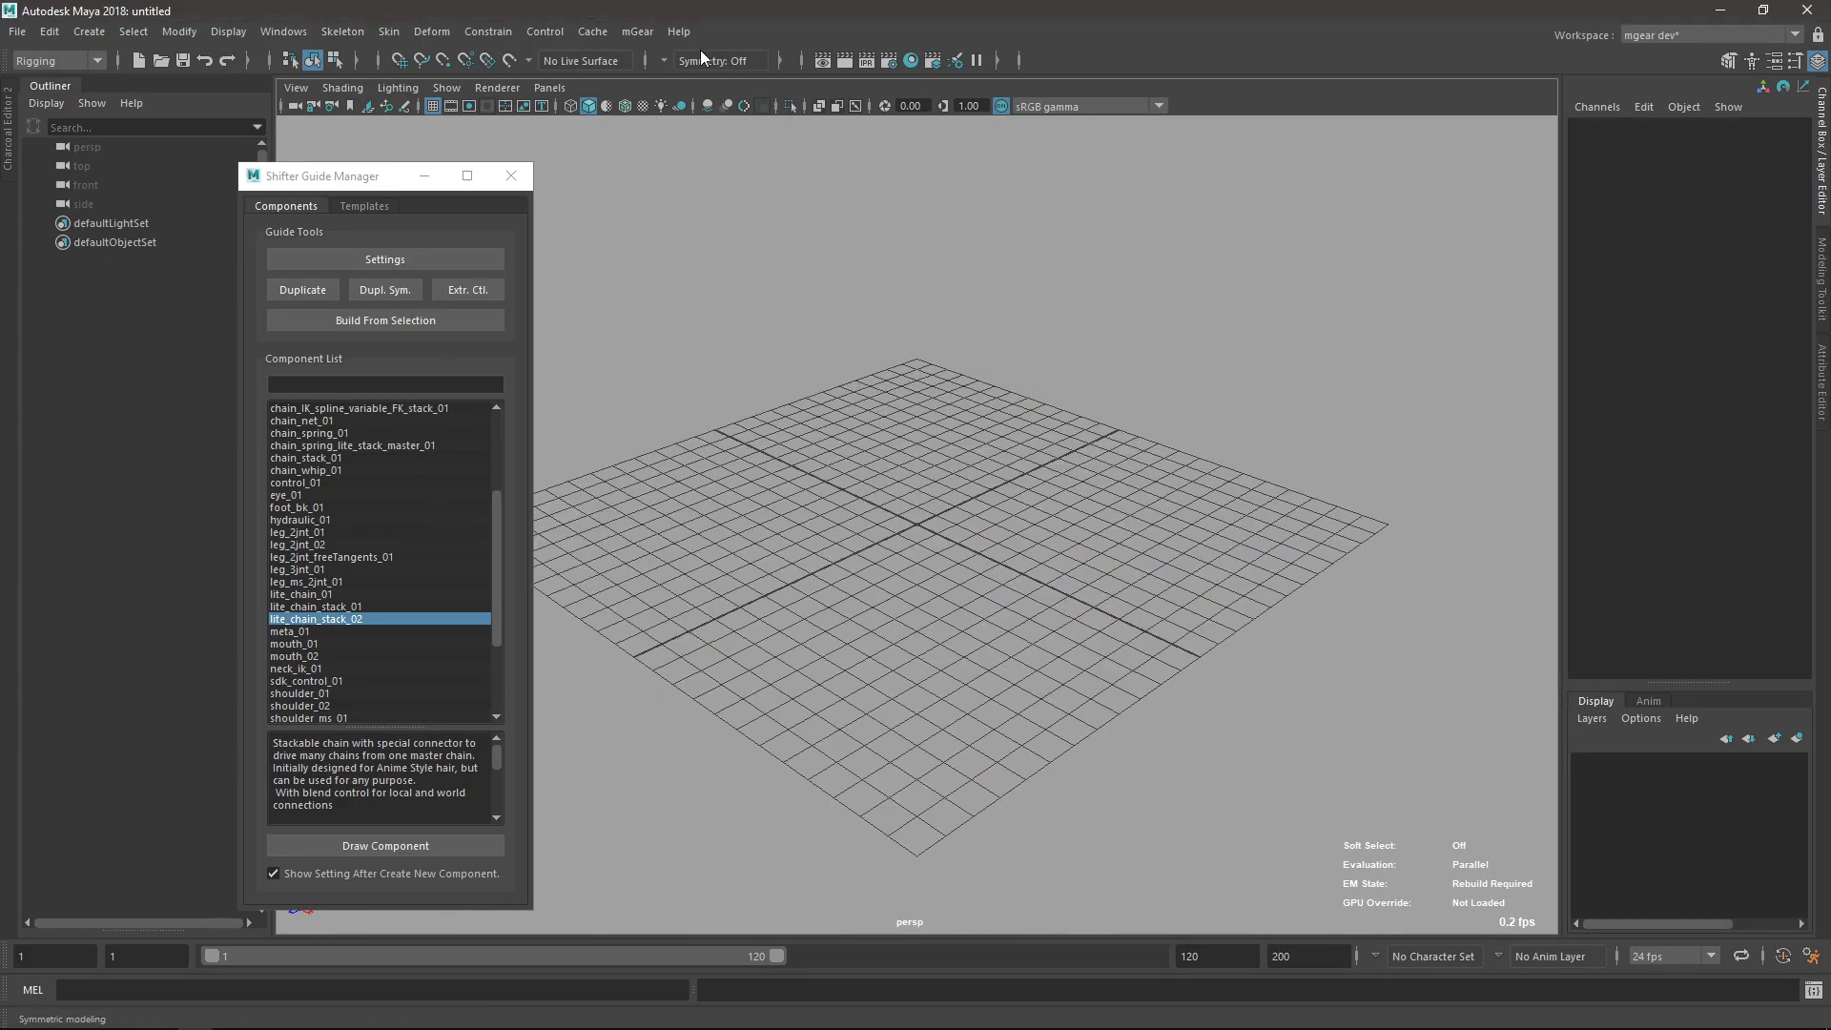
{"action": "left_click", "coordinate": [630, 32]}
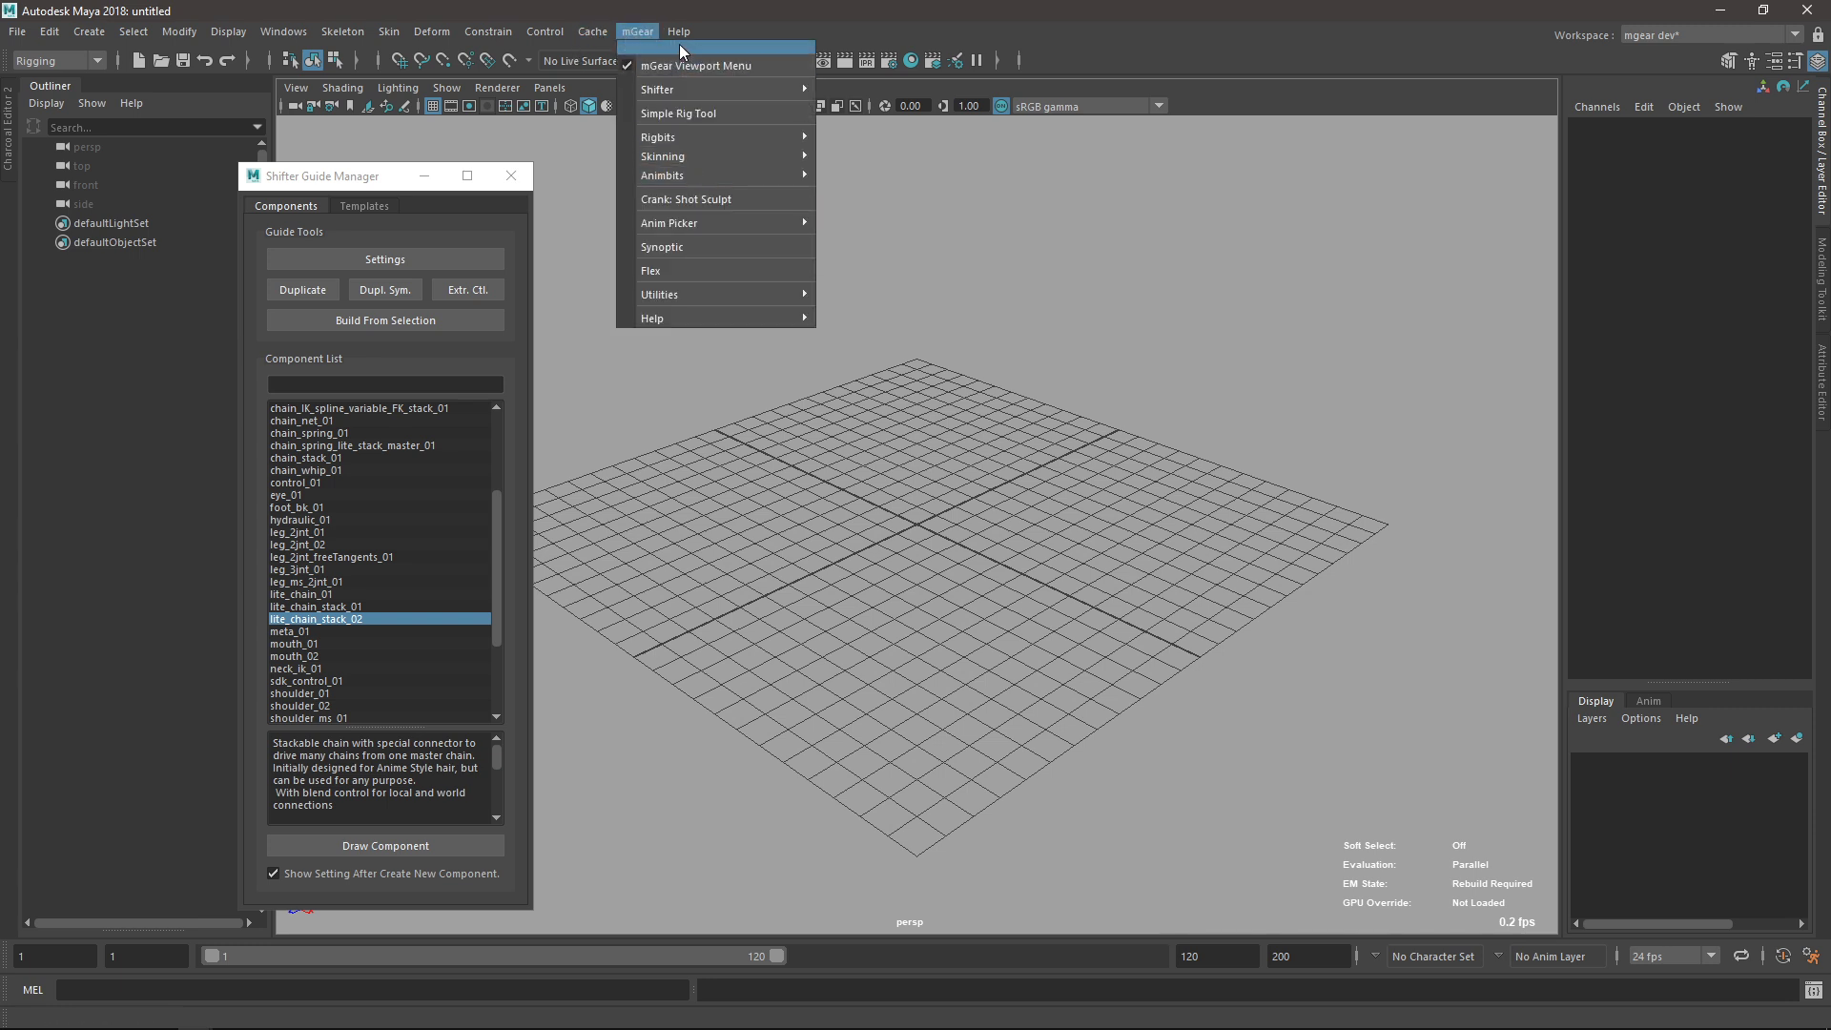
{"action": "mouse_move", "coordinate": [711, 223]}
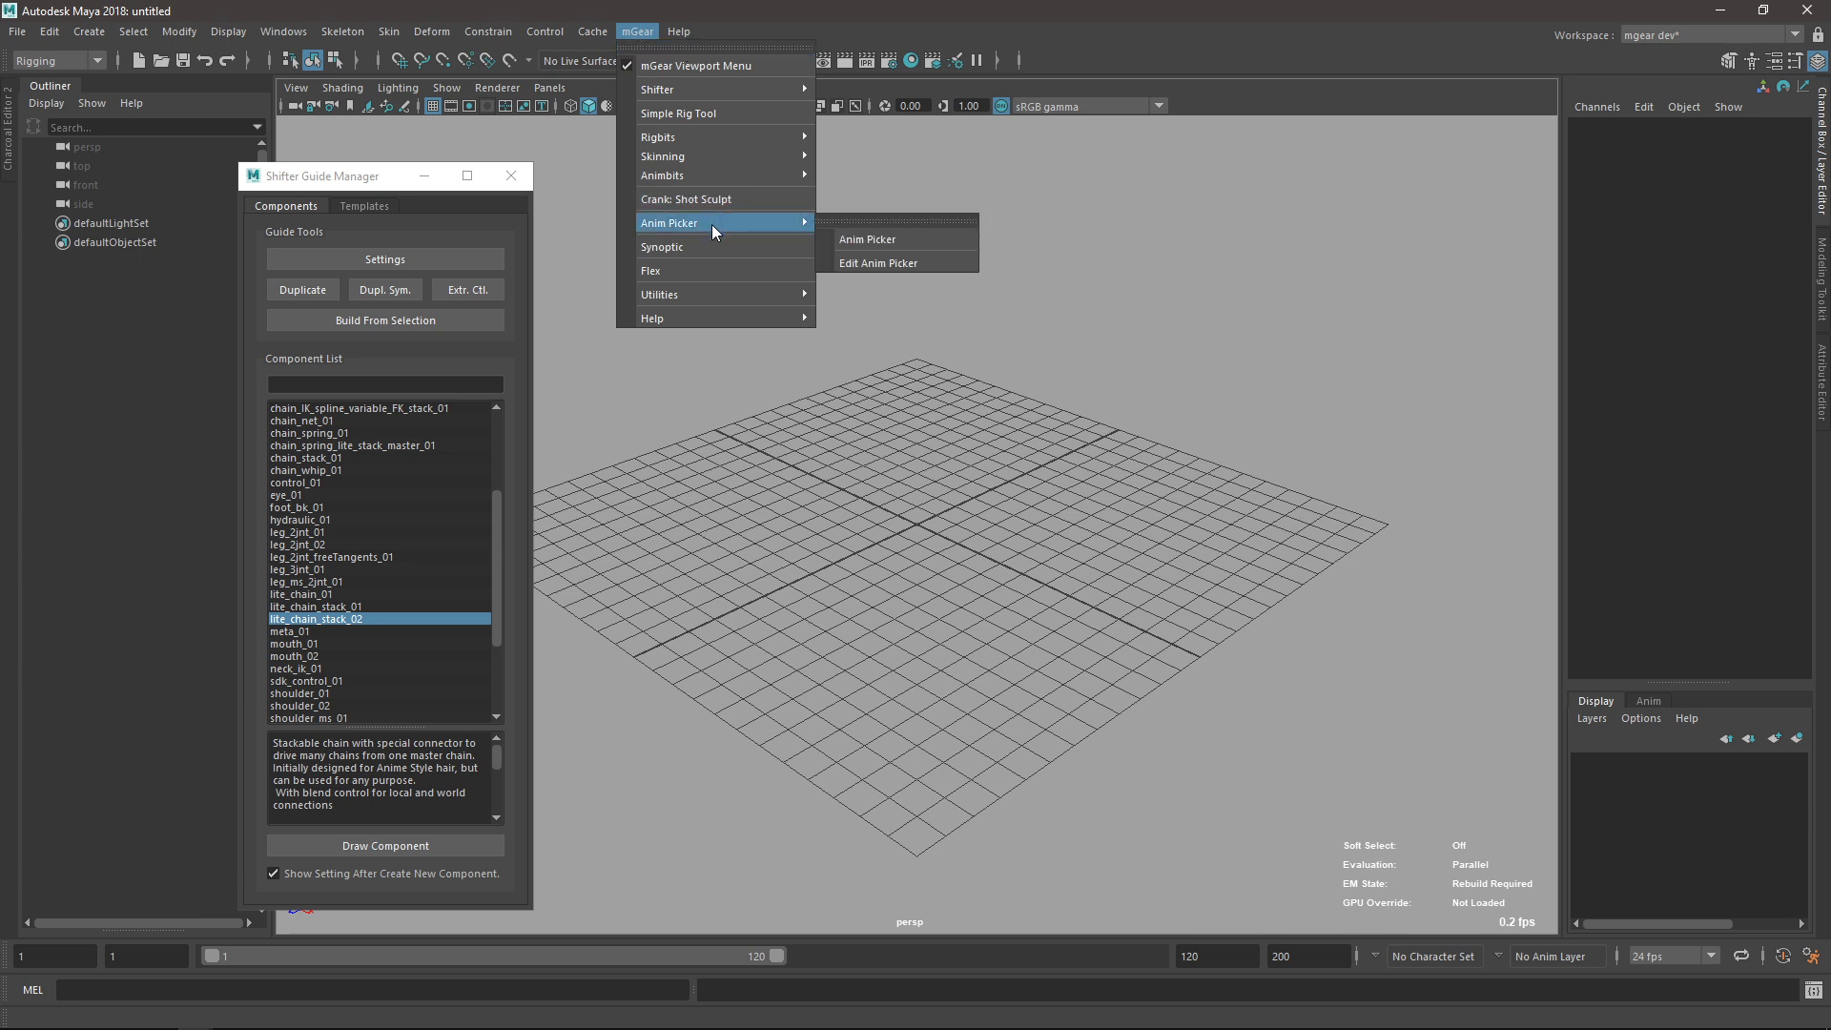
{"action": "left_click", "coordinate": [884, 269]}
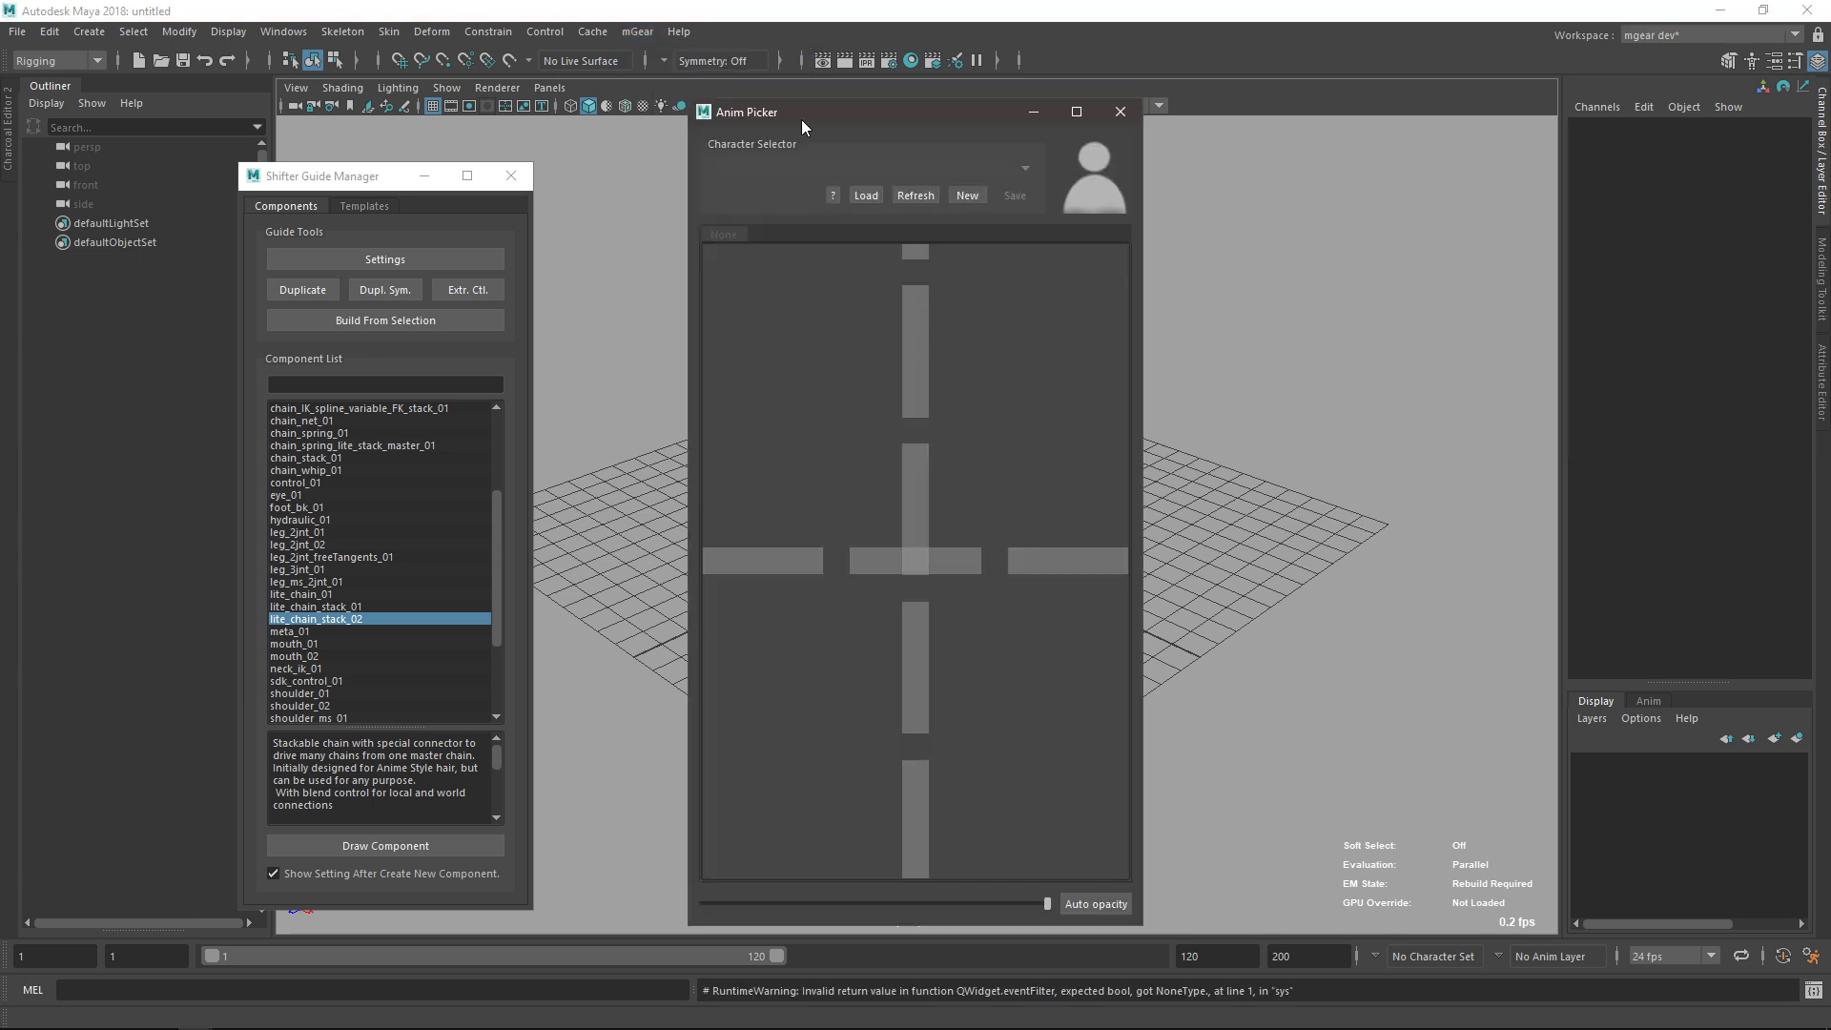
{"action": "left_click_drag", "start_coordinate": [795, 125], "coordinate": [644, 112]}
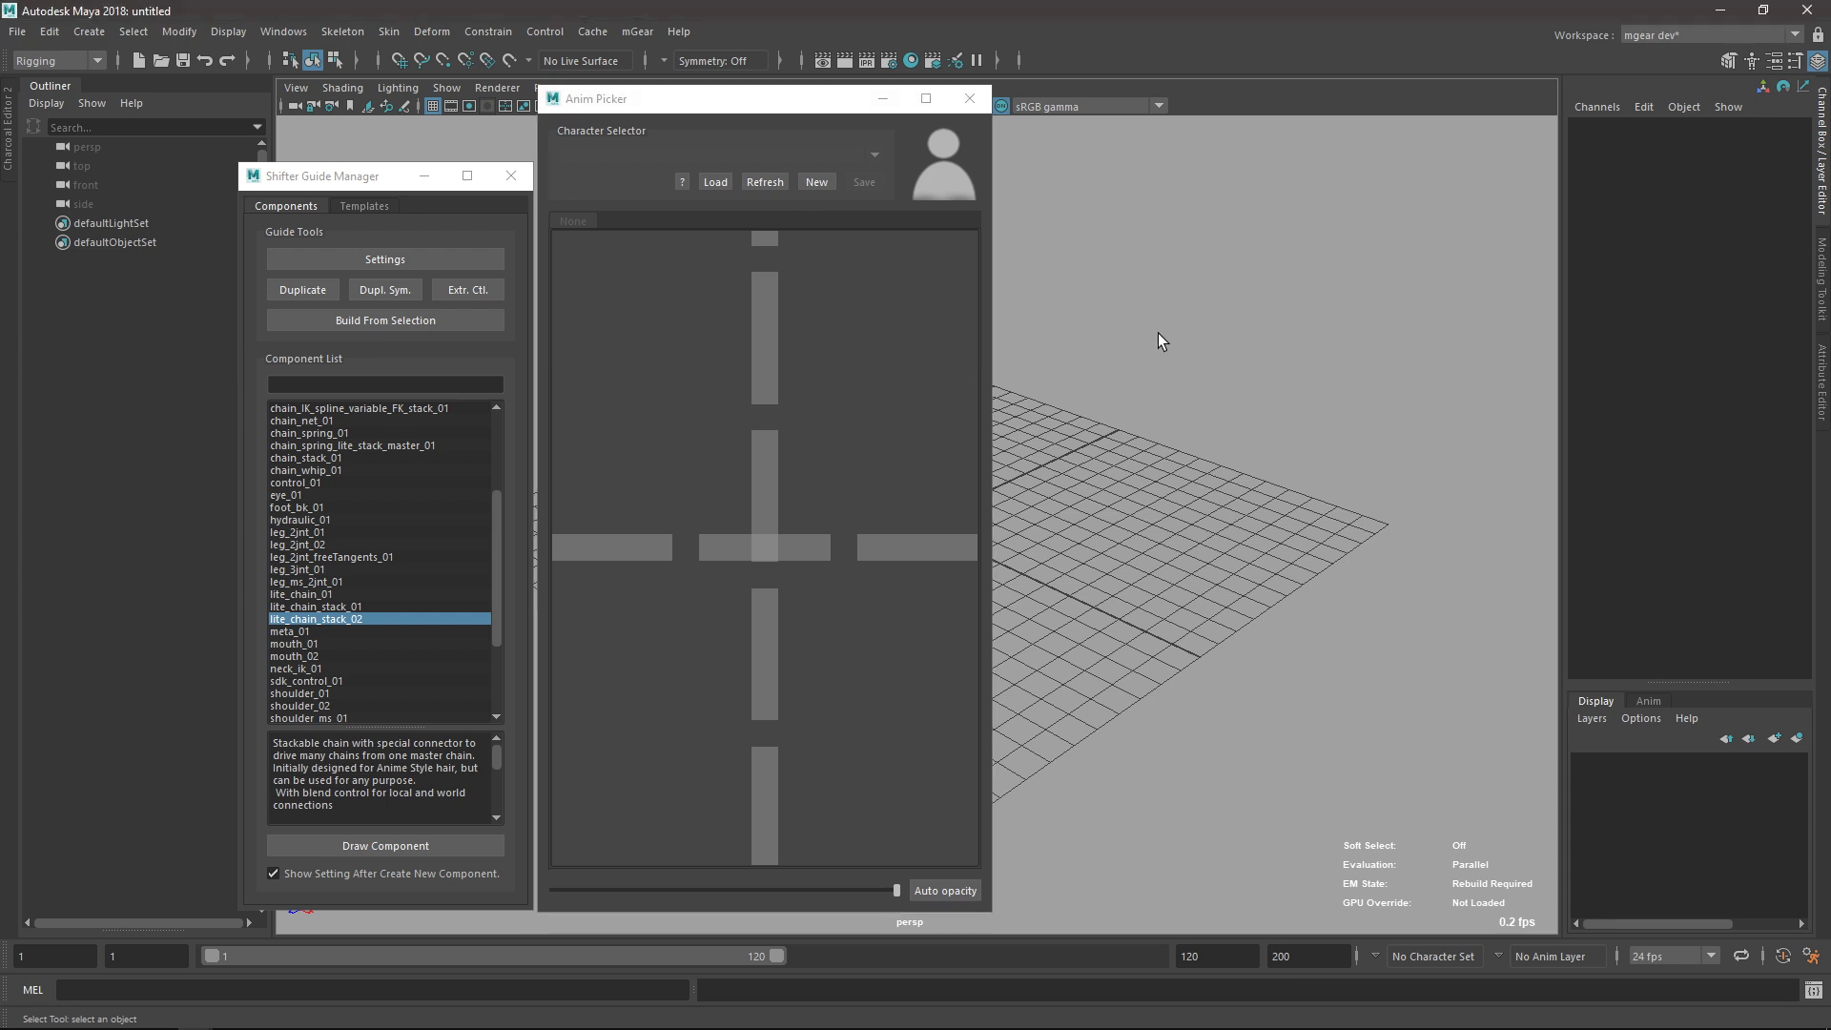
Create a cube and duplicate it into pCube2 and pCube3, spread across the grid.
{"action": "right_click_drag", "start_coordinate": [1158, 323], "coordinate": [1161, 449], "text": "shift"}
{"action": "middle_click_drag", "start_coordinate": [1161, 450], "coordinate": [1373, 458], "text": "alt"}
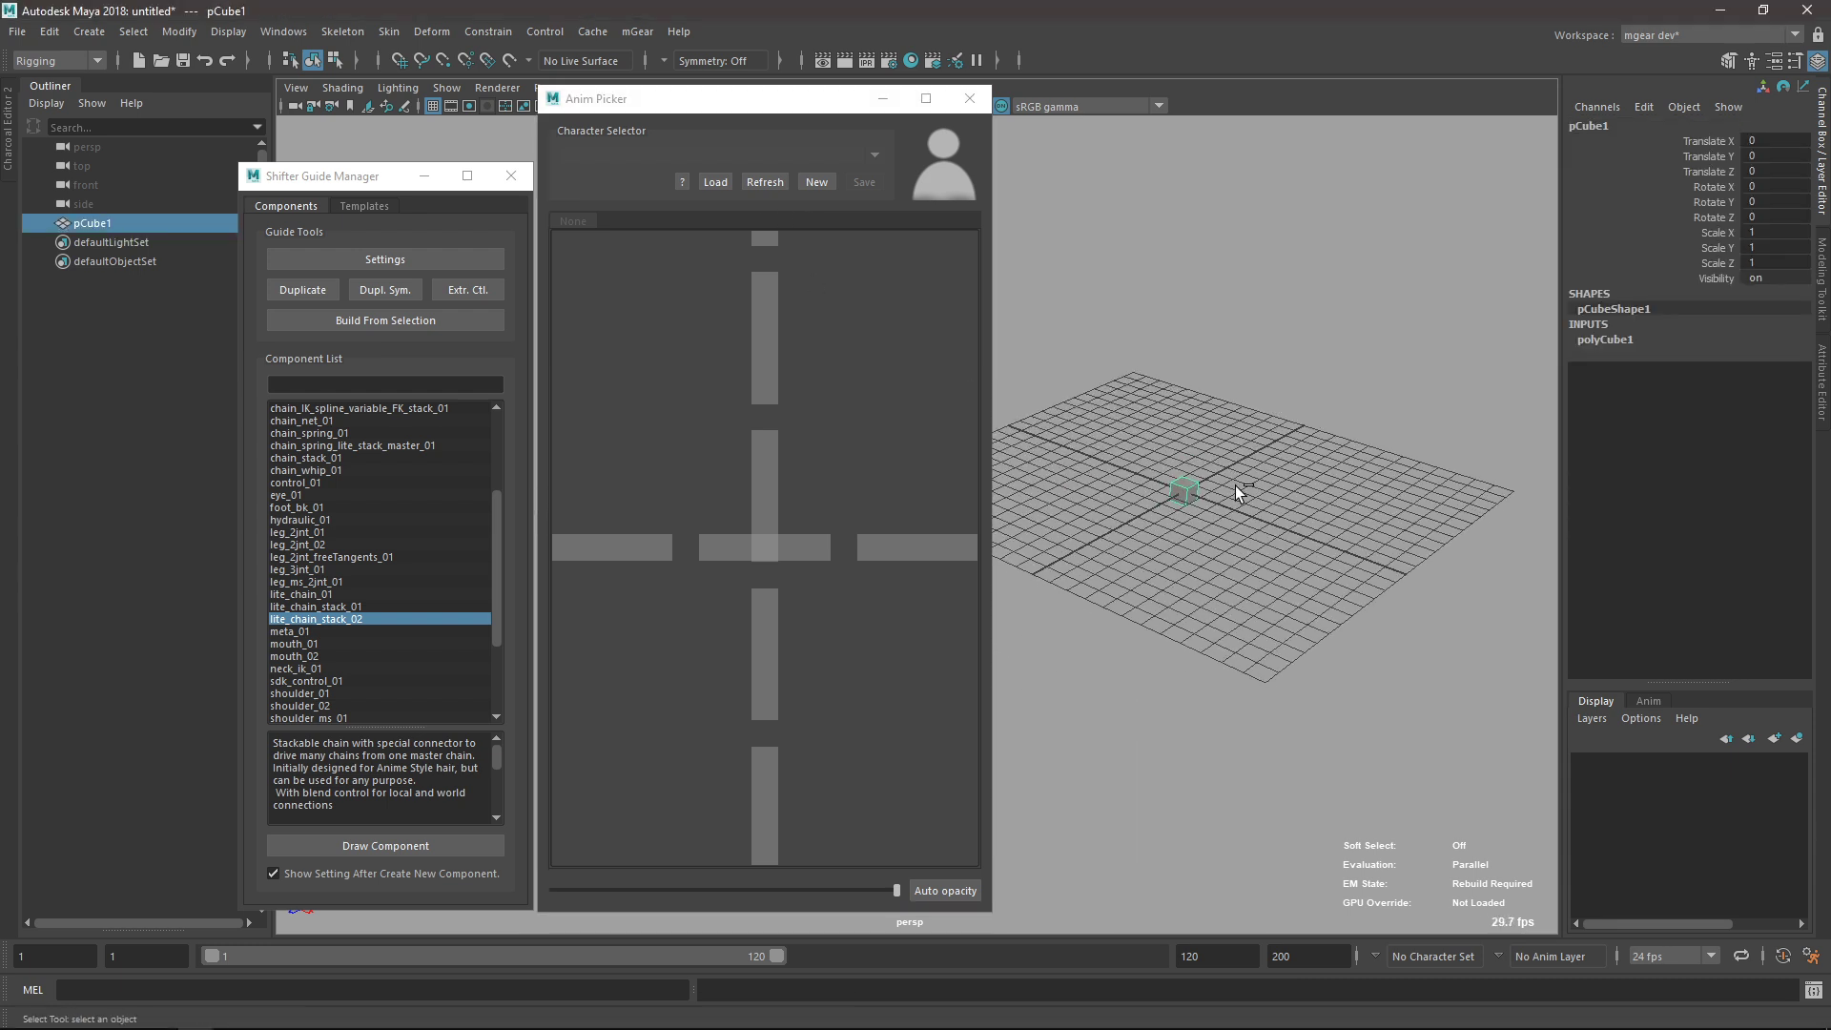
{"action": "key", "text": "ctrl+d"}
{"action": "key", "text": "w"}
{"action": "left_click_drag", "start_coordinate": [1182, 488], "coordinate": [1301, 568]}
{"action": "key", "text": "ctrl+d"}
{"action": "left_click", "coordinate": [1390, 692]}
{"action": "middle_click_drag", "start_coordinate": [1382, 549], "coordinate": [1353, 517], "text": "alt"}
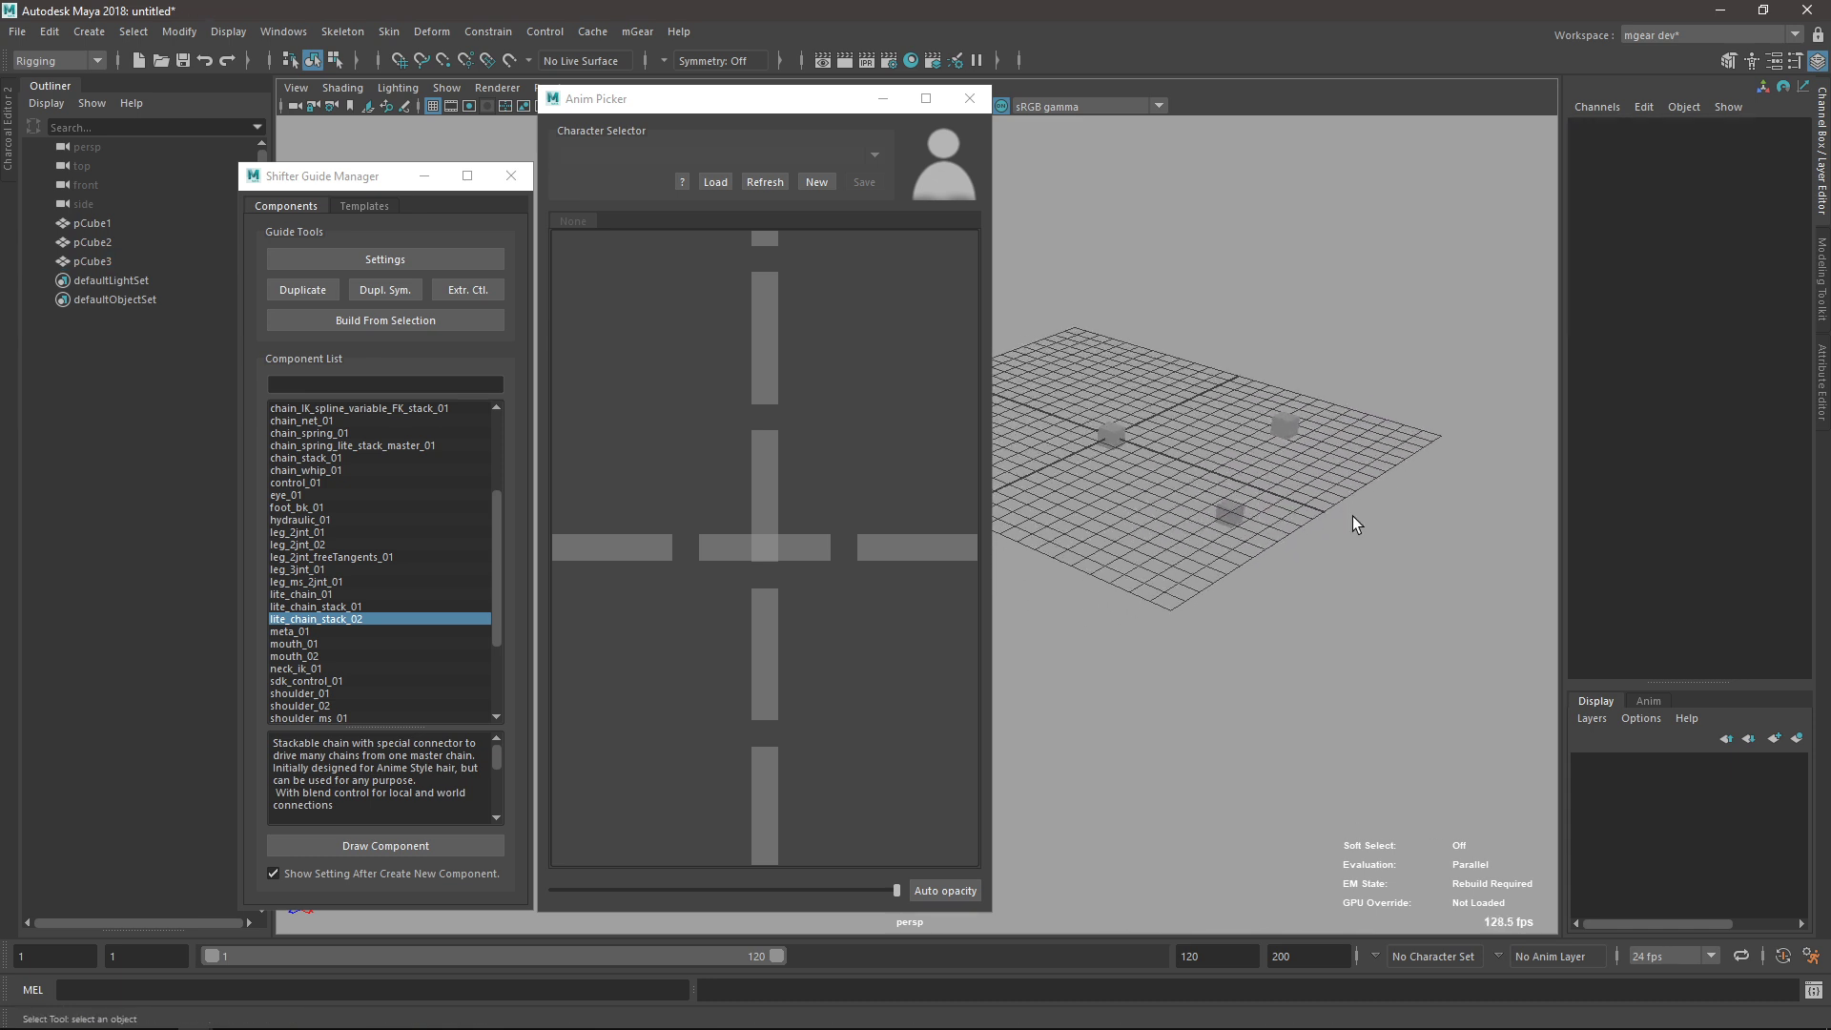
Create a new PICKER_DATA picker character and select pCube1, pCube2 and pCube3.
{"action": "left_click", "coordinate": [804, 183]}
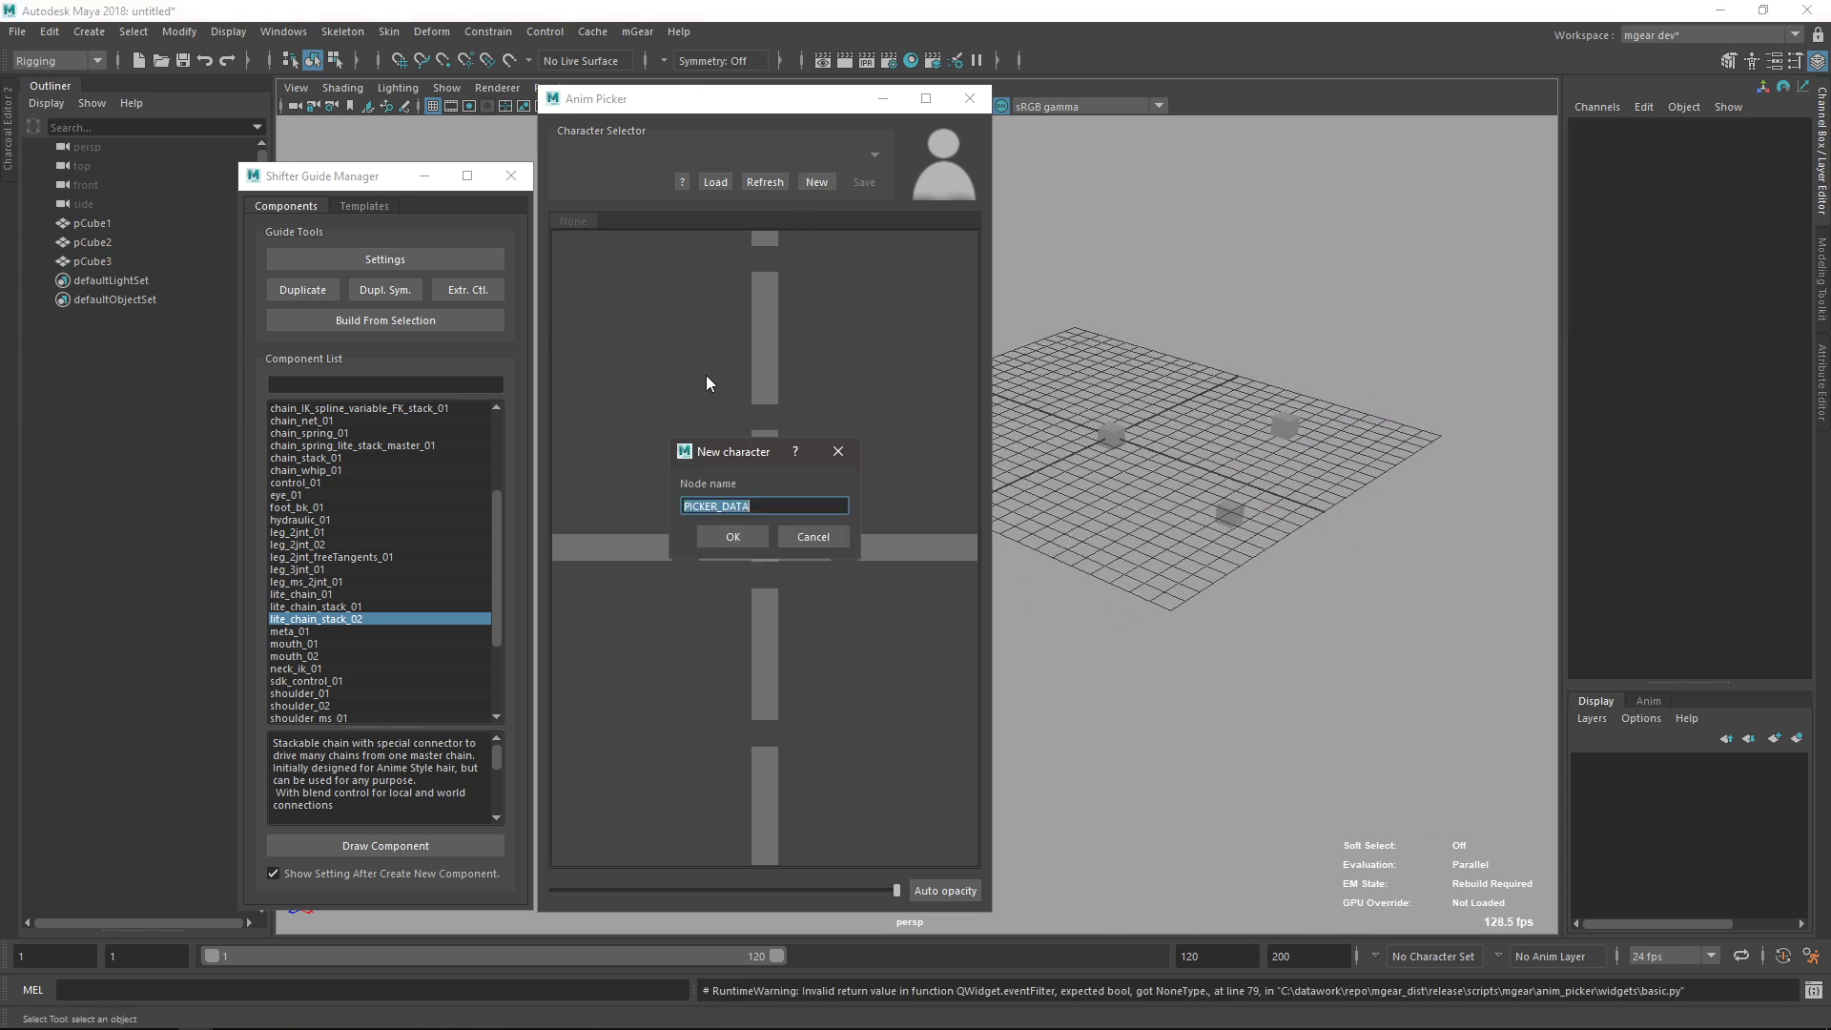
{"action": "left_click", "coordinate": [731, 536]}
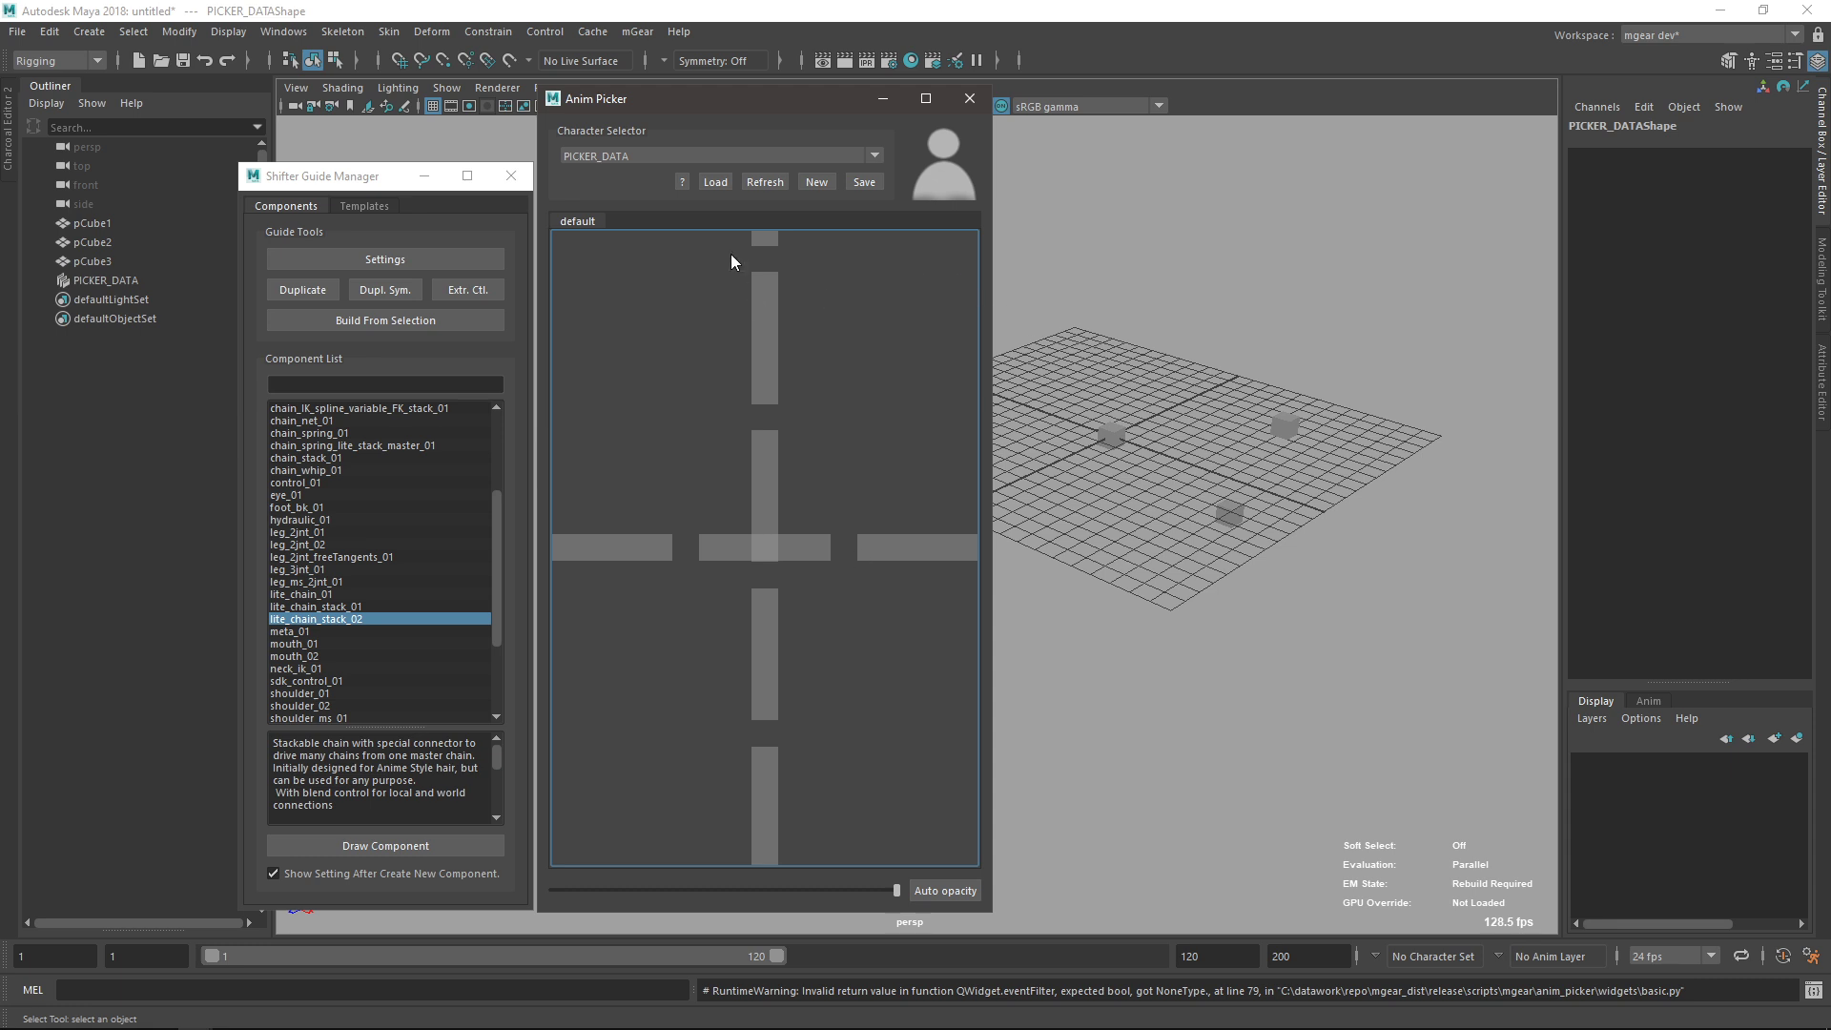
{"action": "middle_click_drag", "start_coordinate": [968, 631], "coordinate": [864, 570]}
{"action": "left_click_drag", "start_coordinate": [1078, 372], "coordinate": [1381, 599]}
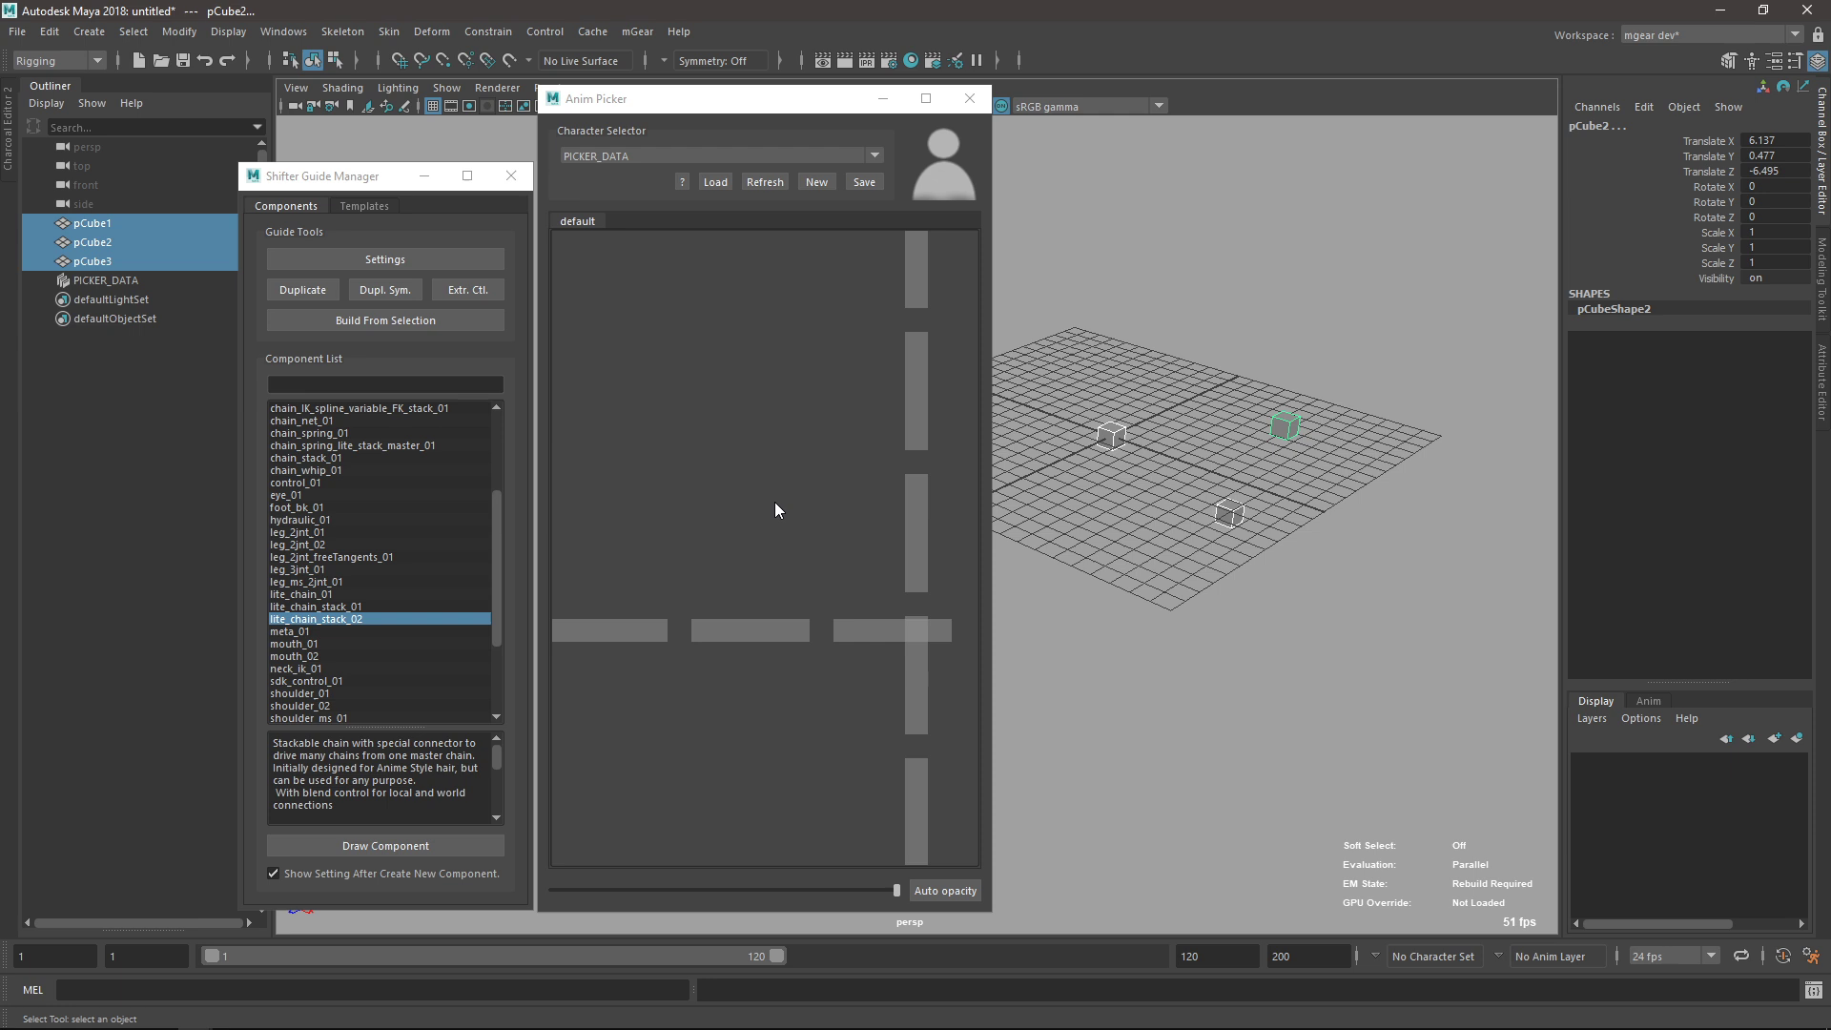
{"action": "left_click", "coordinate": [1112, 429]}
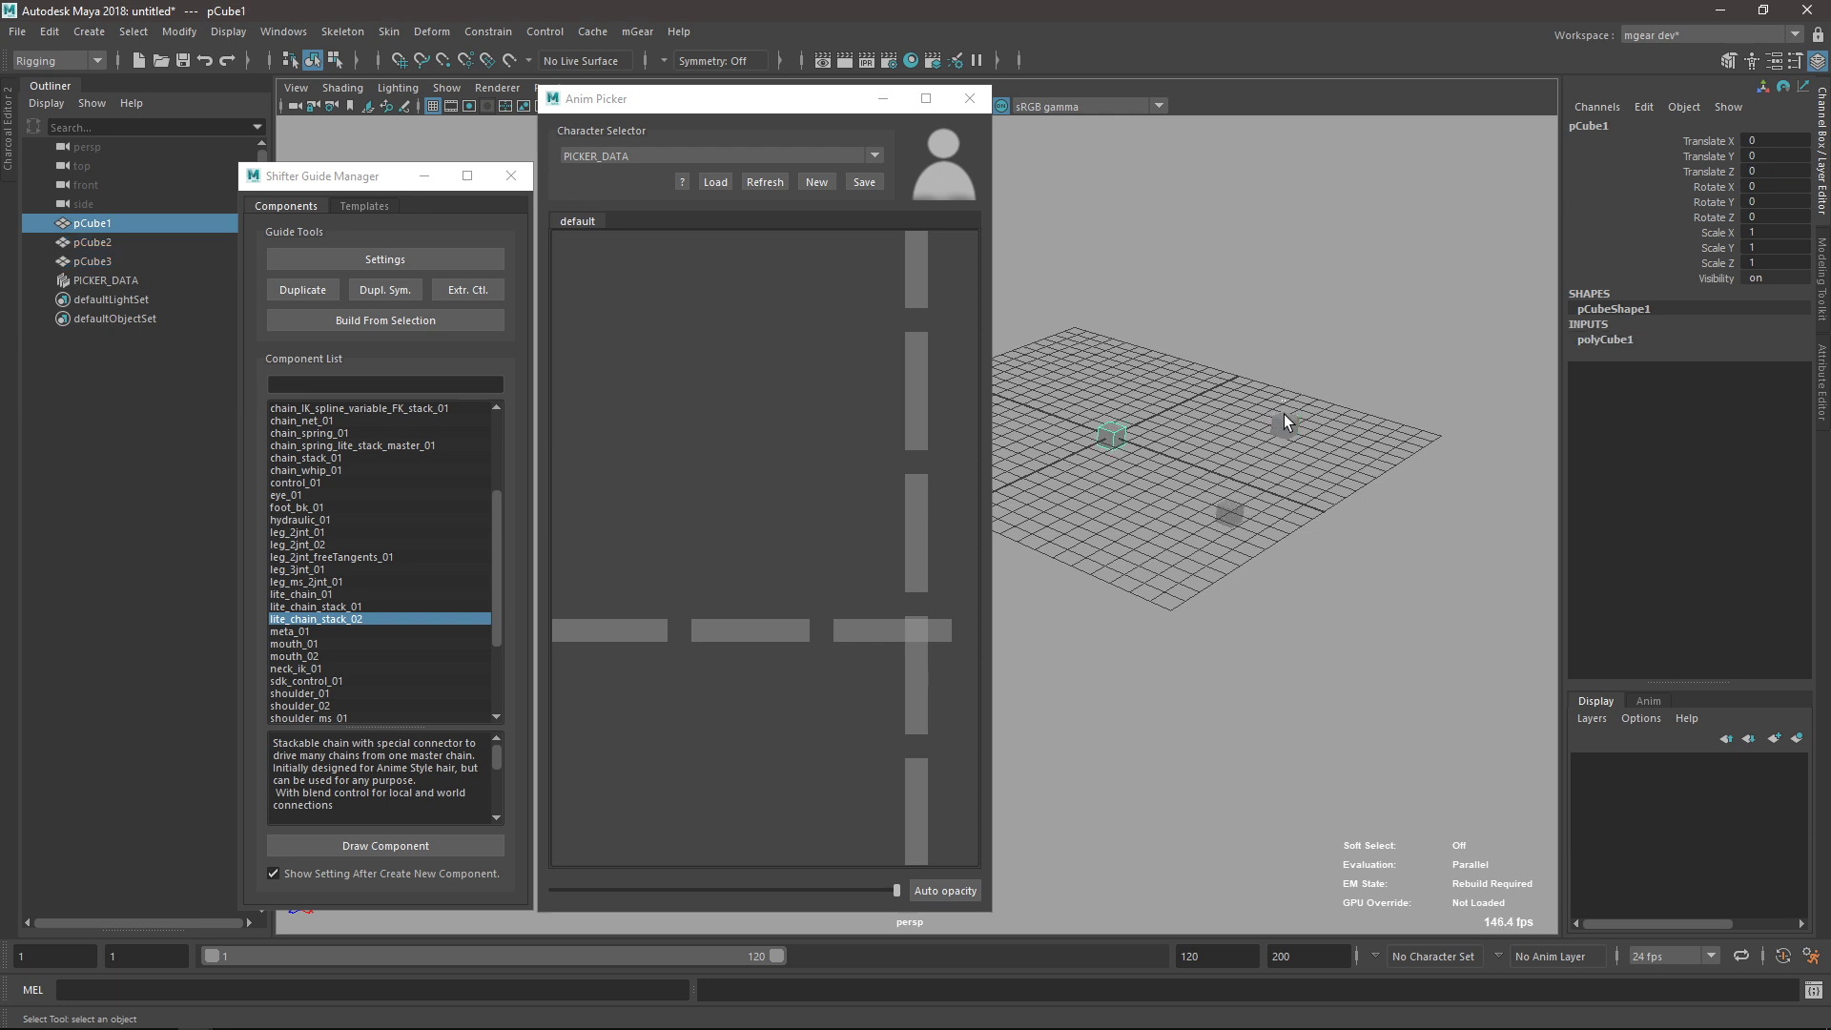
{"action": "left_click", "coordinate": [1283, 422], "text": "shift"}
{"action": "left_click", "coordinate": [1229, 511], "text": "shift"}
Add a plain square picker item to the canvas with pCube1 selected.
{"action": "right_click", "coordinate": [832, 441]}
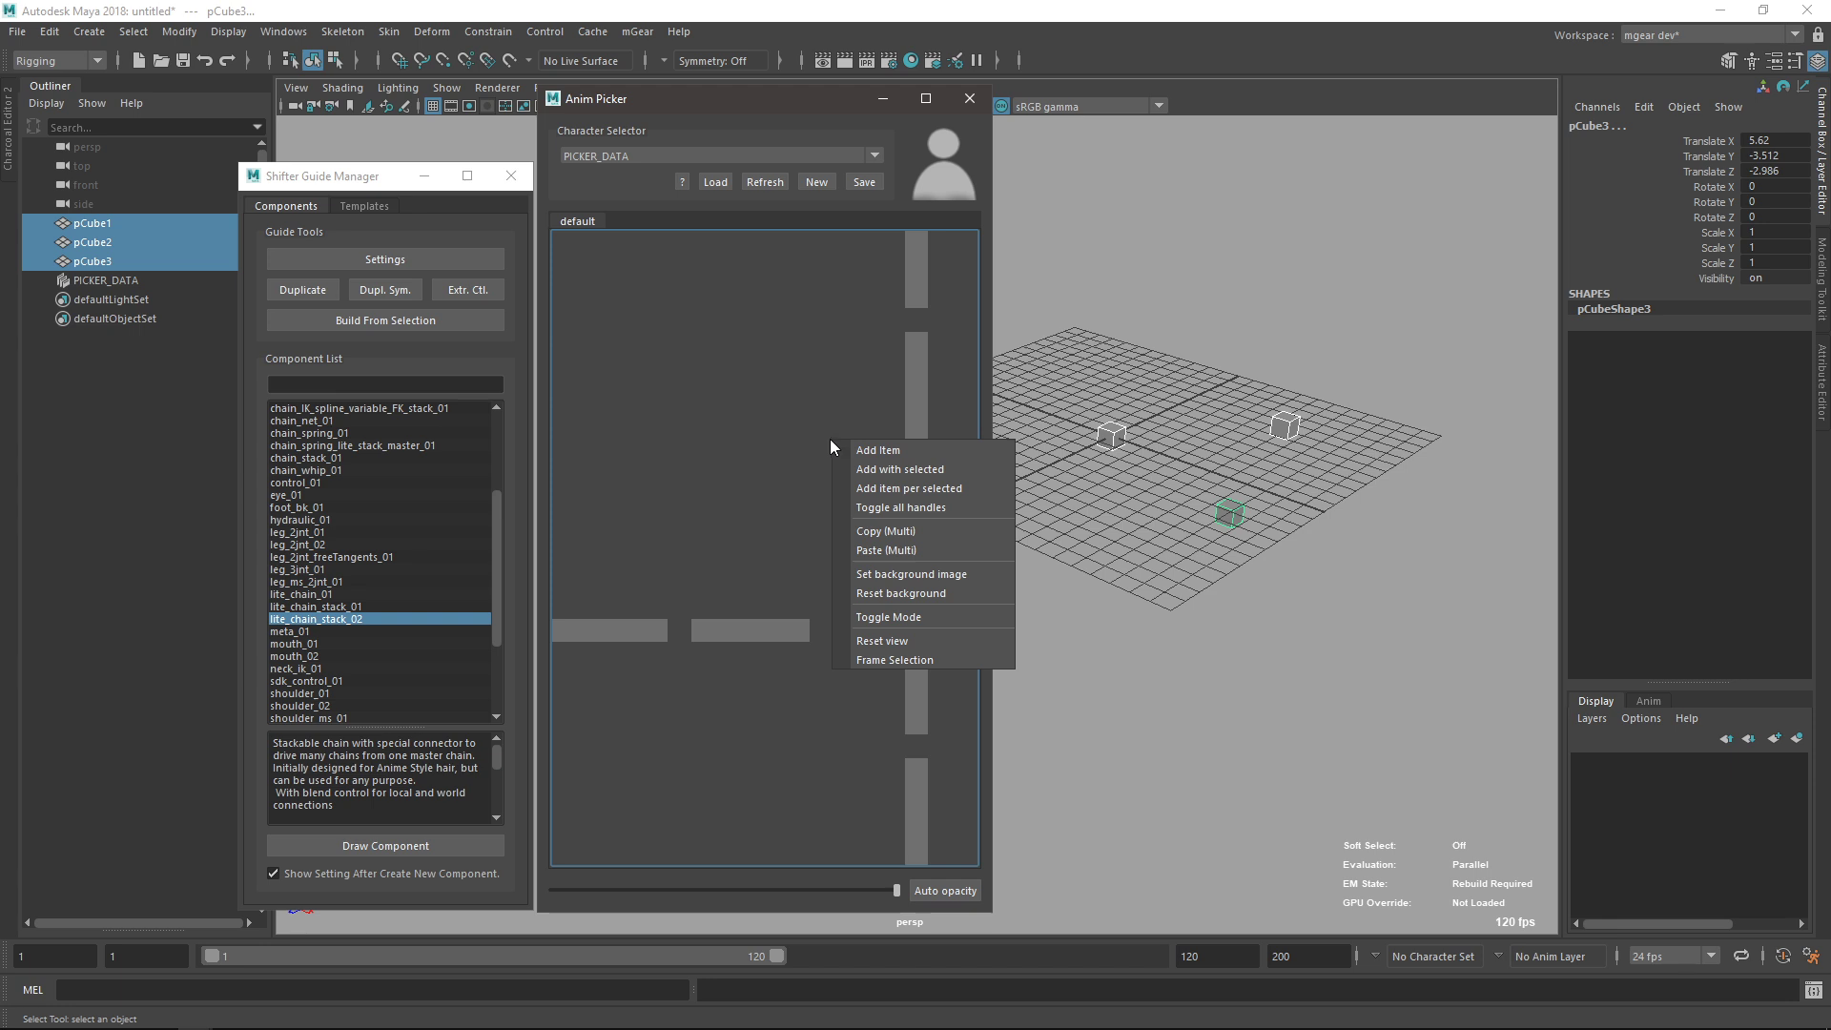
{"action": "left_click", "coordinate": [891, 472]}
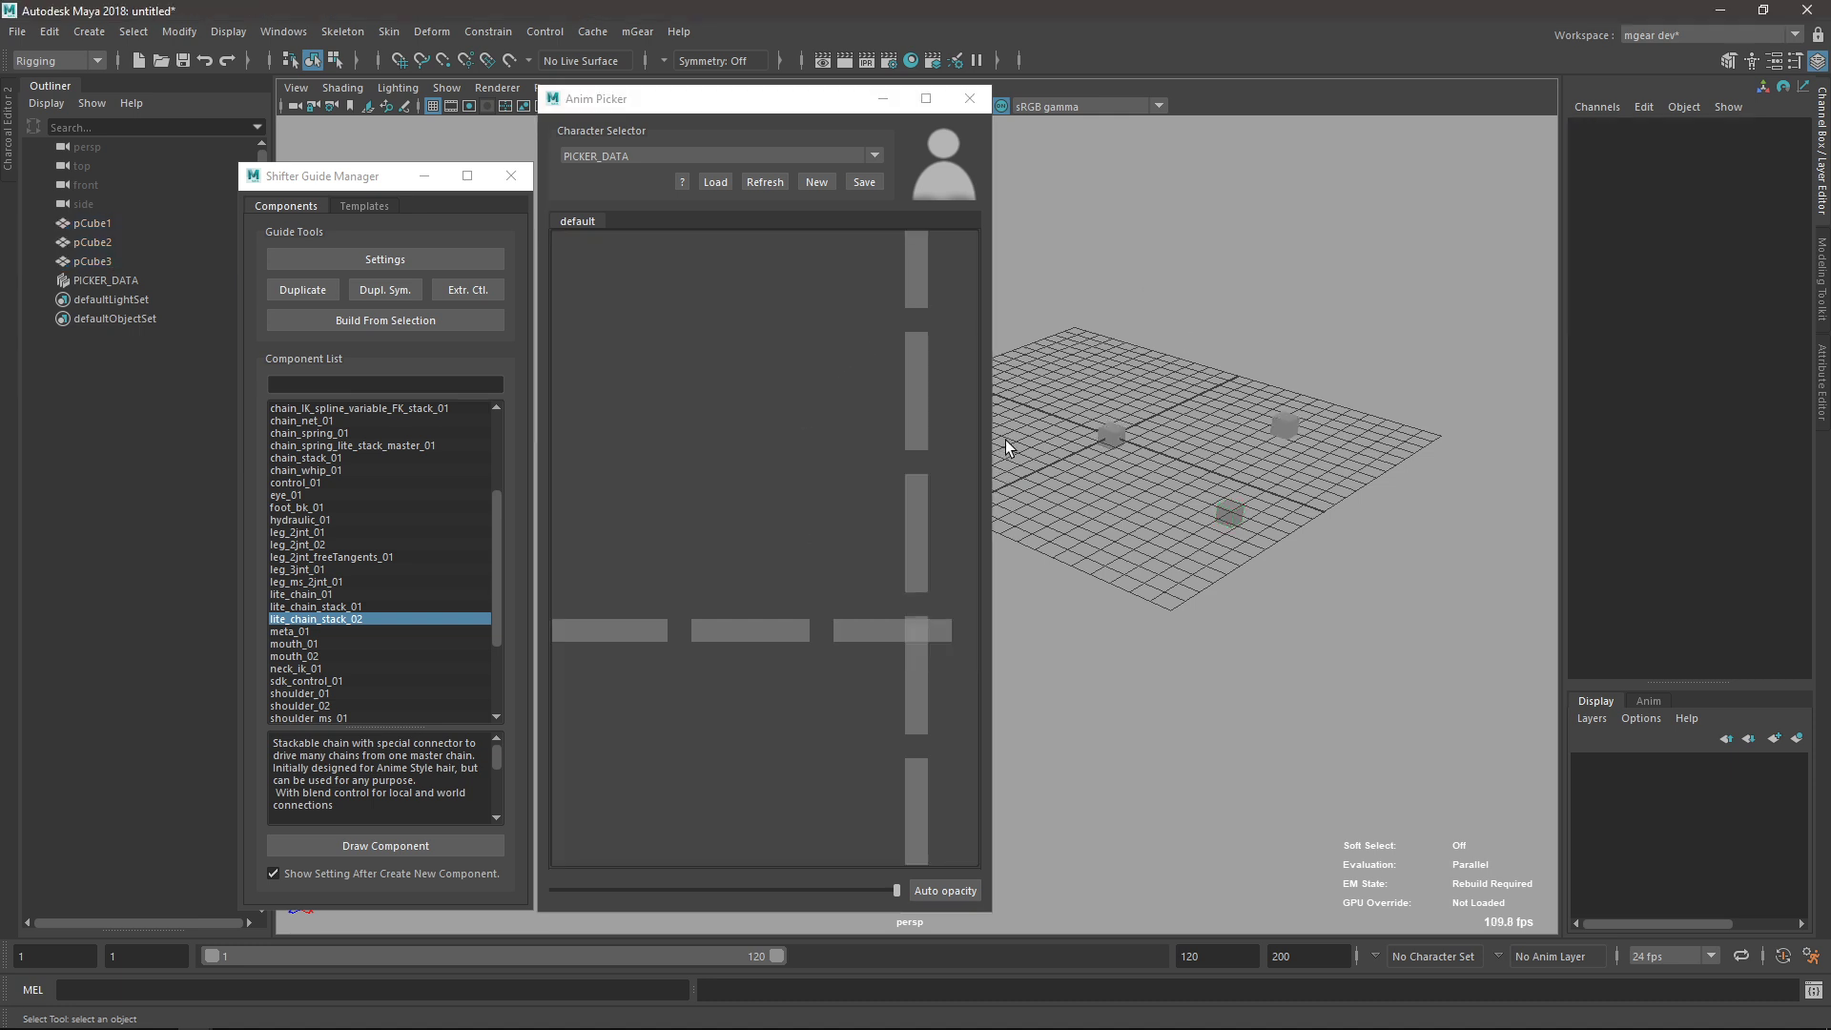
{"action": "left_click", "coordinate": [1111, 434]}
{"action": "right_click", "coordinate": [842, 381]}
{"action": "left_click", "coordinate": [881, 391]}
Move the square to the upper-left quadrant and check it in Picker Item Options.
{"action": "scroll", "coordinate": [809, 480], "scroll_direction": "down", "scroll_amount": 6}
{"action": "left_click_drag", "start_coordinate": [824, 490], "coordinate": [749, 299]}
{"action": "double_click", "coordinate": [679, 364]}
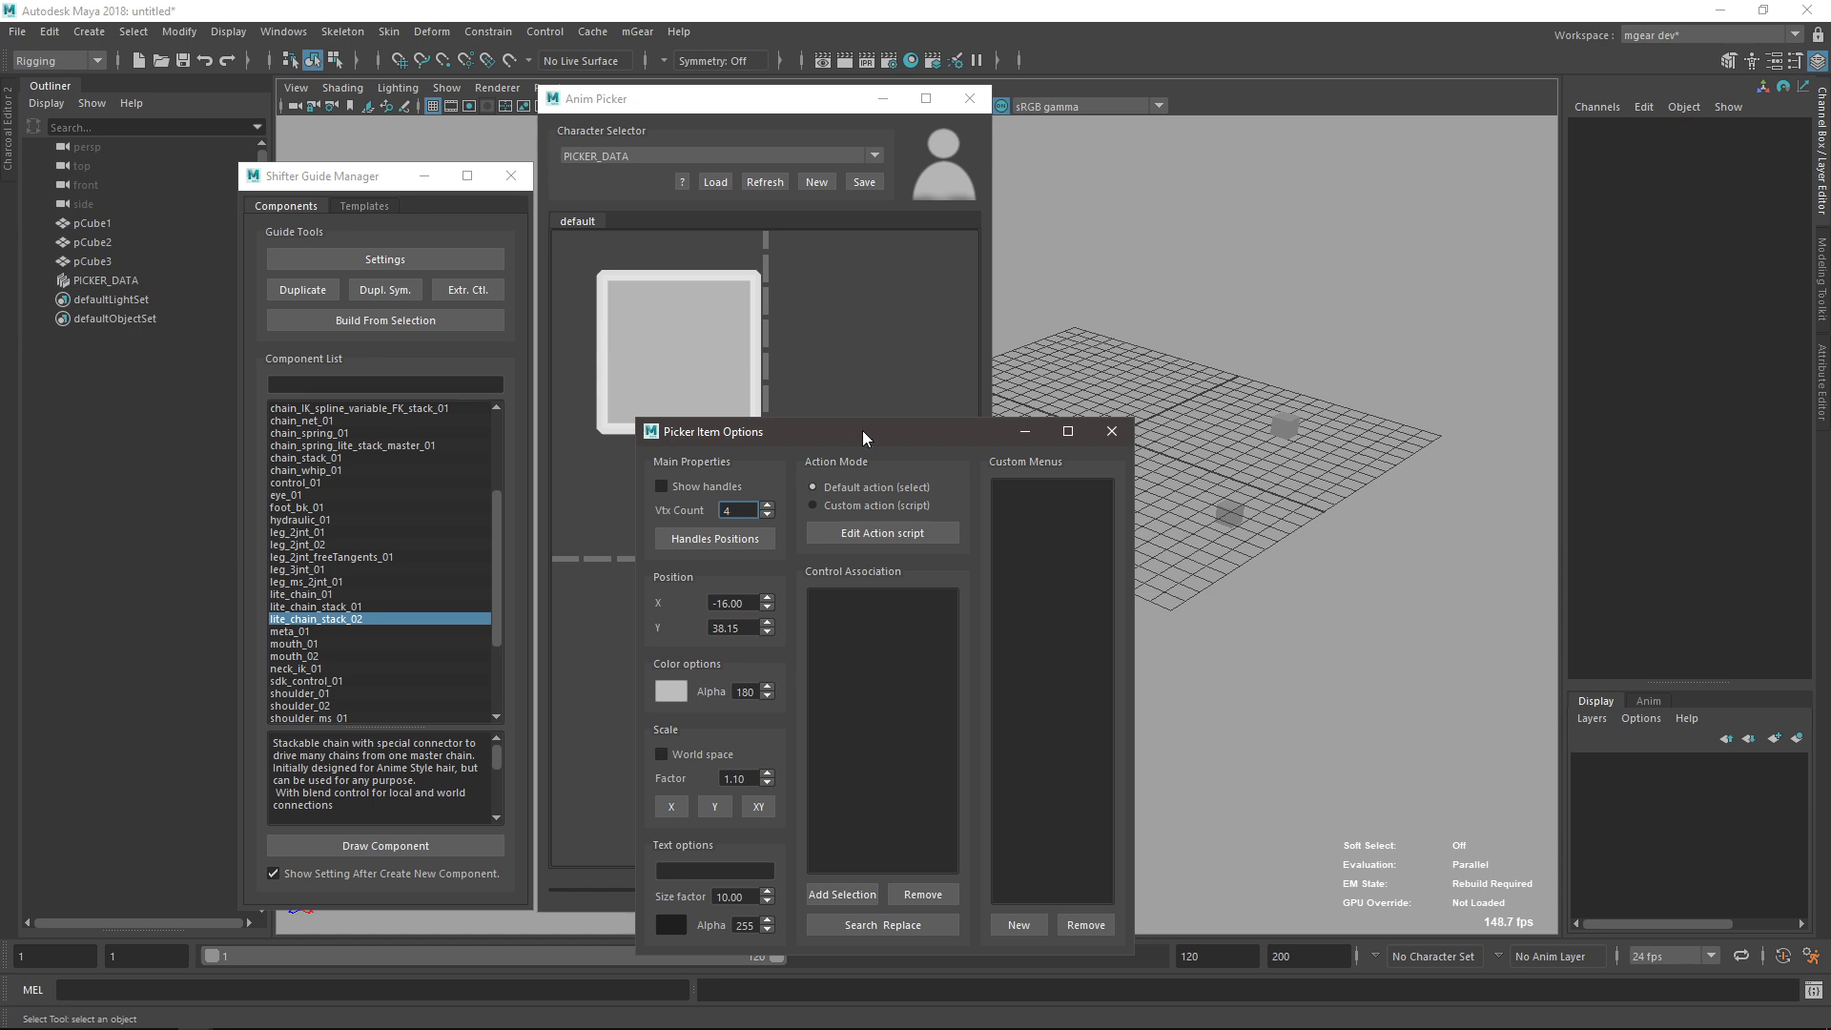
{"action": "left_click_drag", "start_coordinate": [862, 431], "coordinate": [875, 261]}
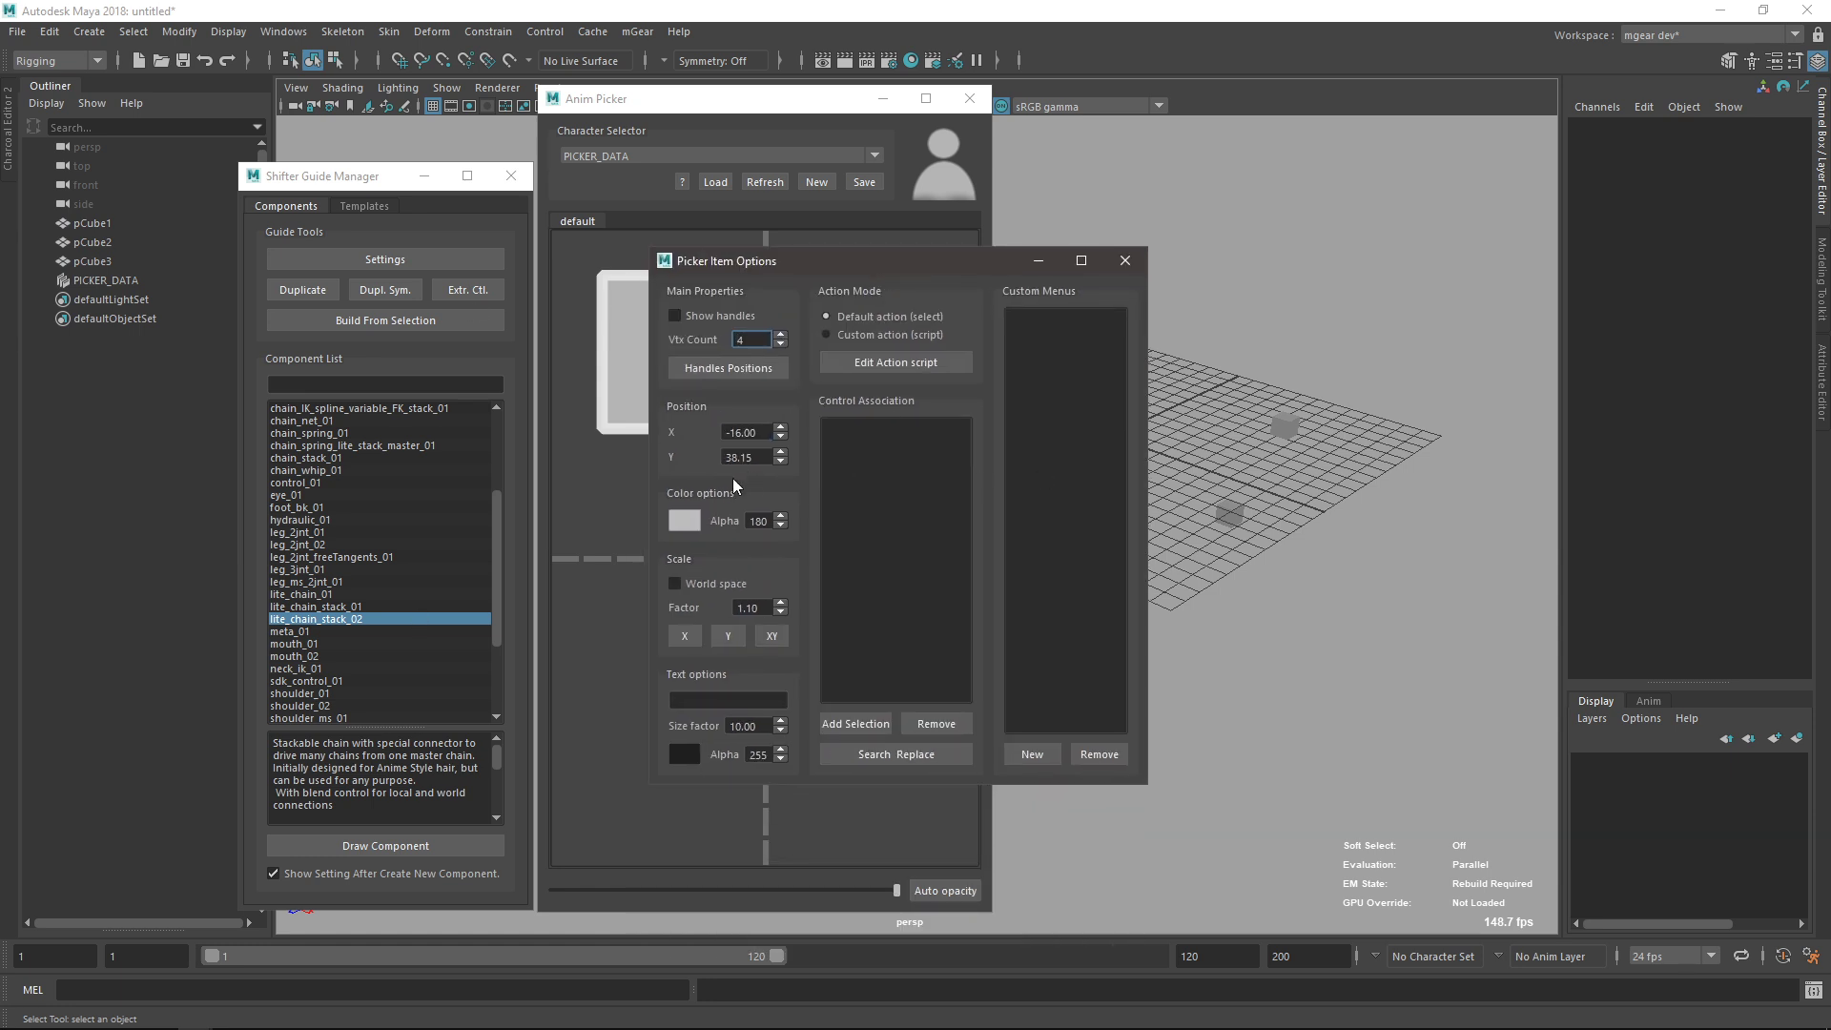
{"action": "left_click", "coordinate": [1118, 265]}
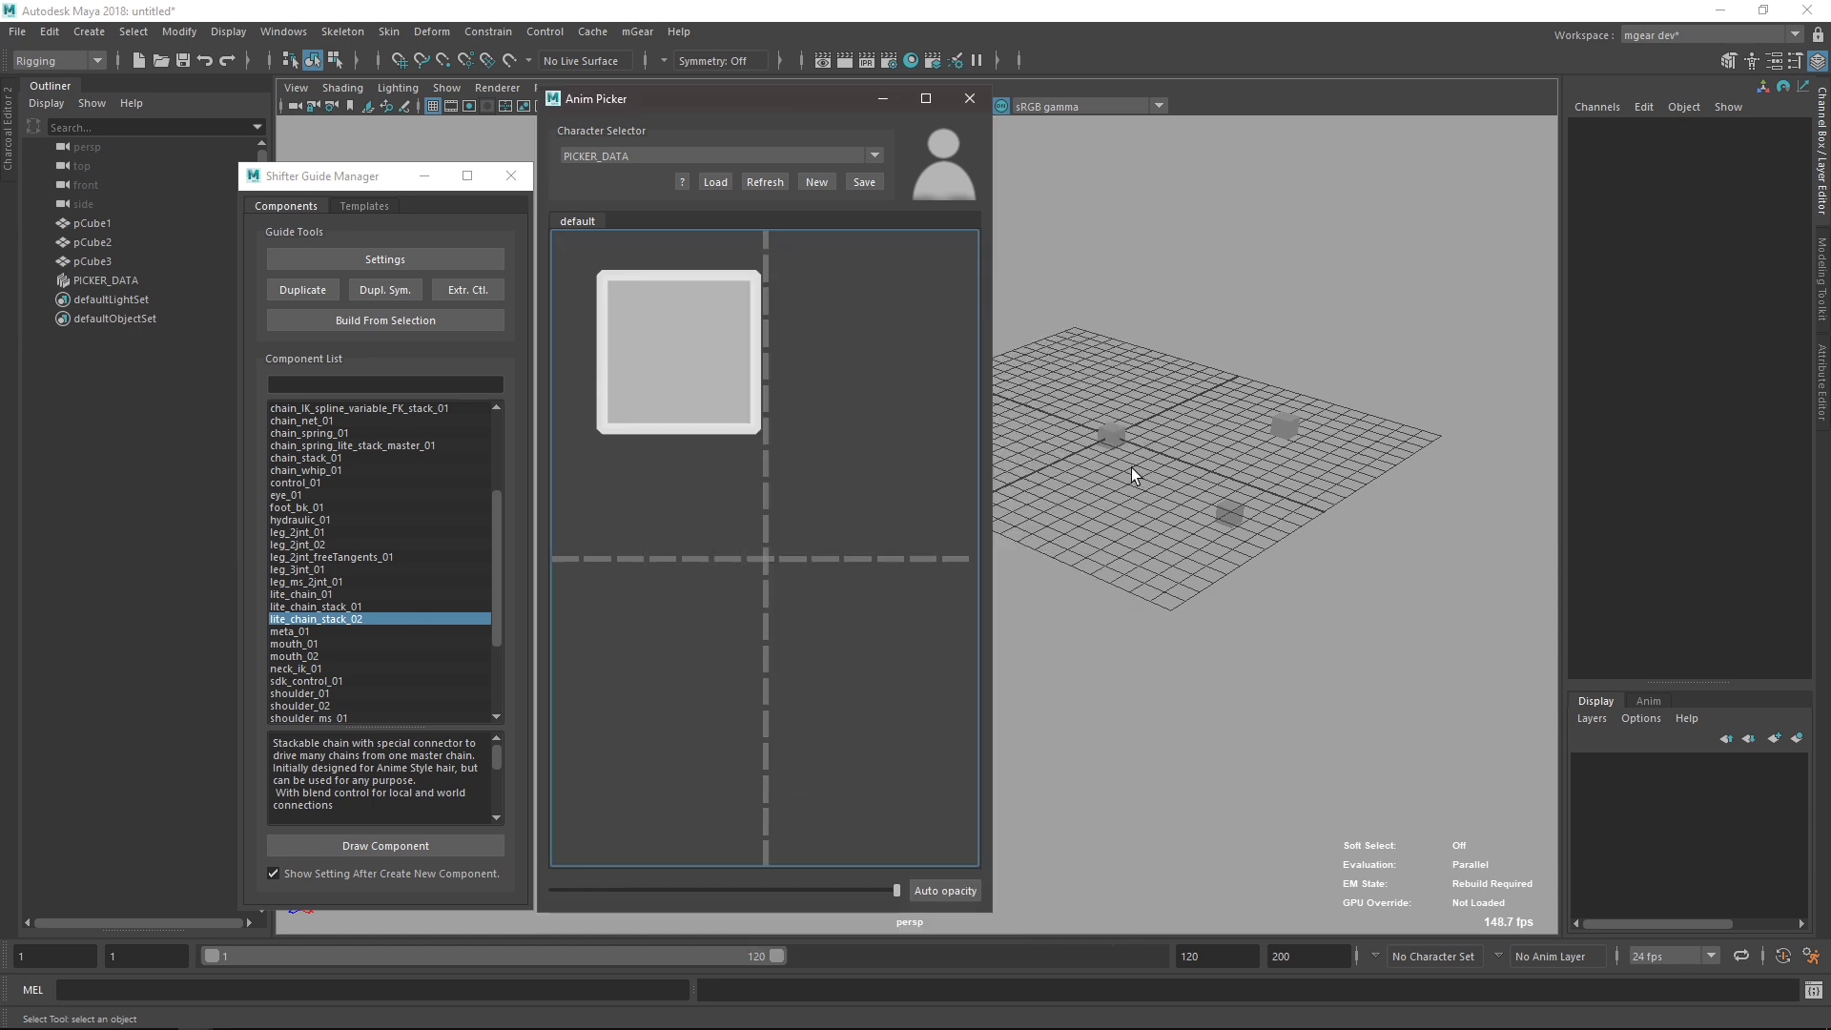
{"action": "left_click", "coordinate": [1108, 442]}
Add a square linked to pCube1 and place it in the upper-right quadrant.
{"action": "right_click", "coordinate": [817, 558]}
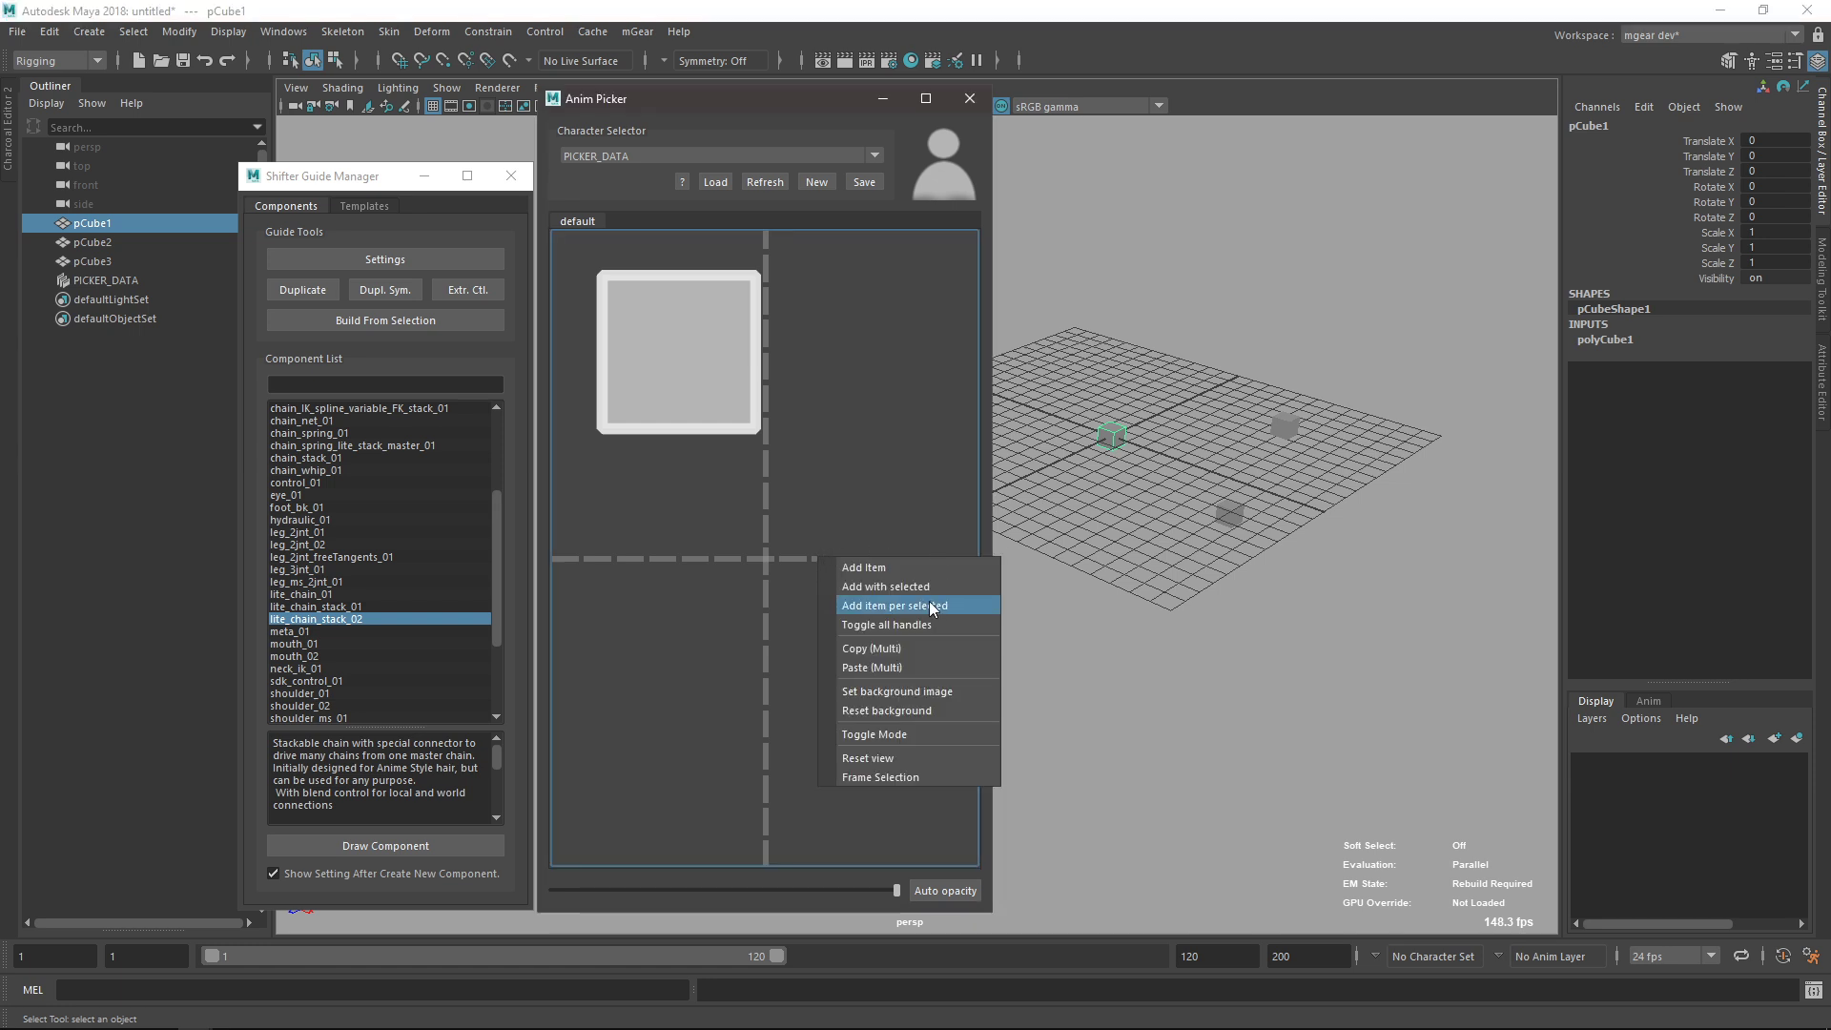
{"action": "left_click", "coordinate": [924, 593]}
{"action": "double_click", "coordinate": [803, 576]}
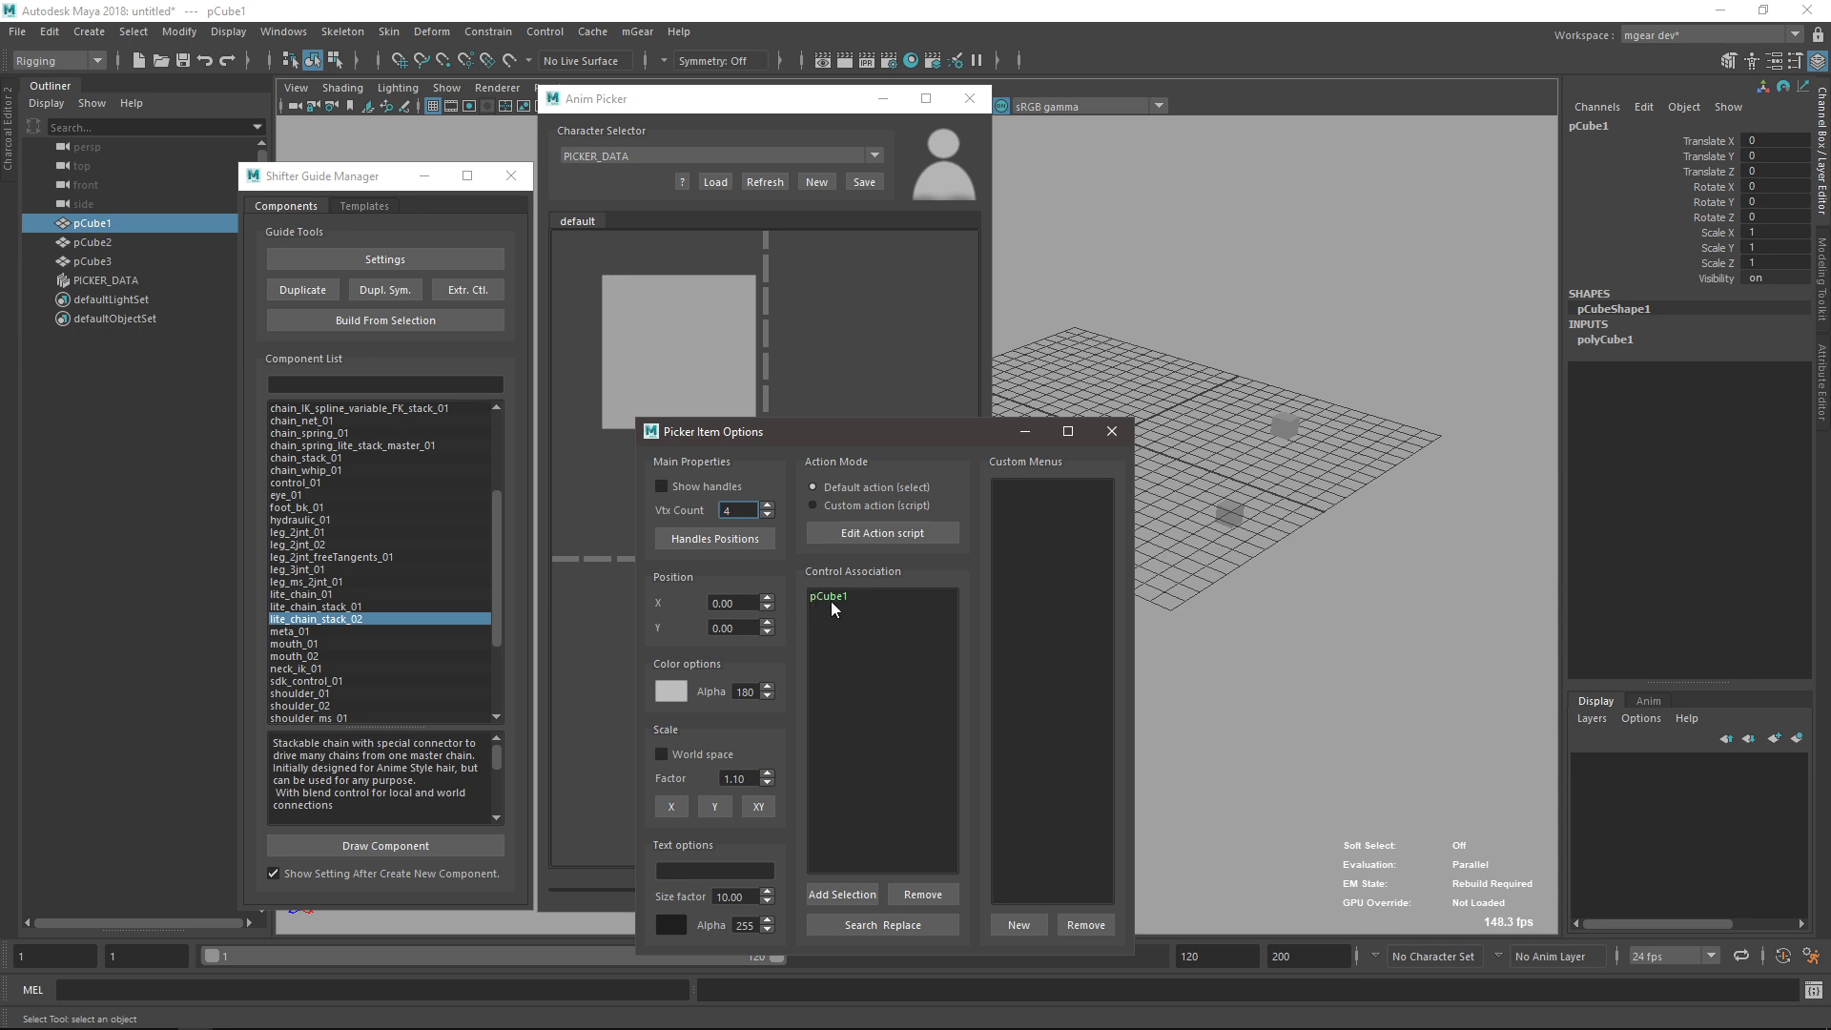
{"action": "left_click", "coordinate": [1111, 431]}
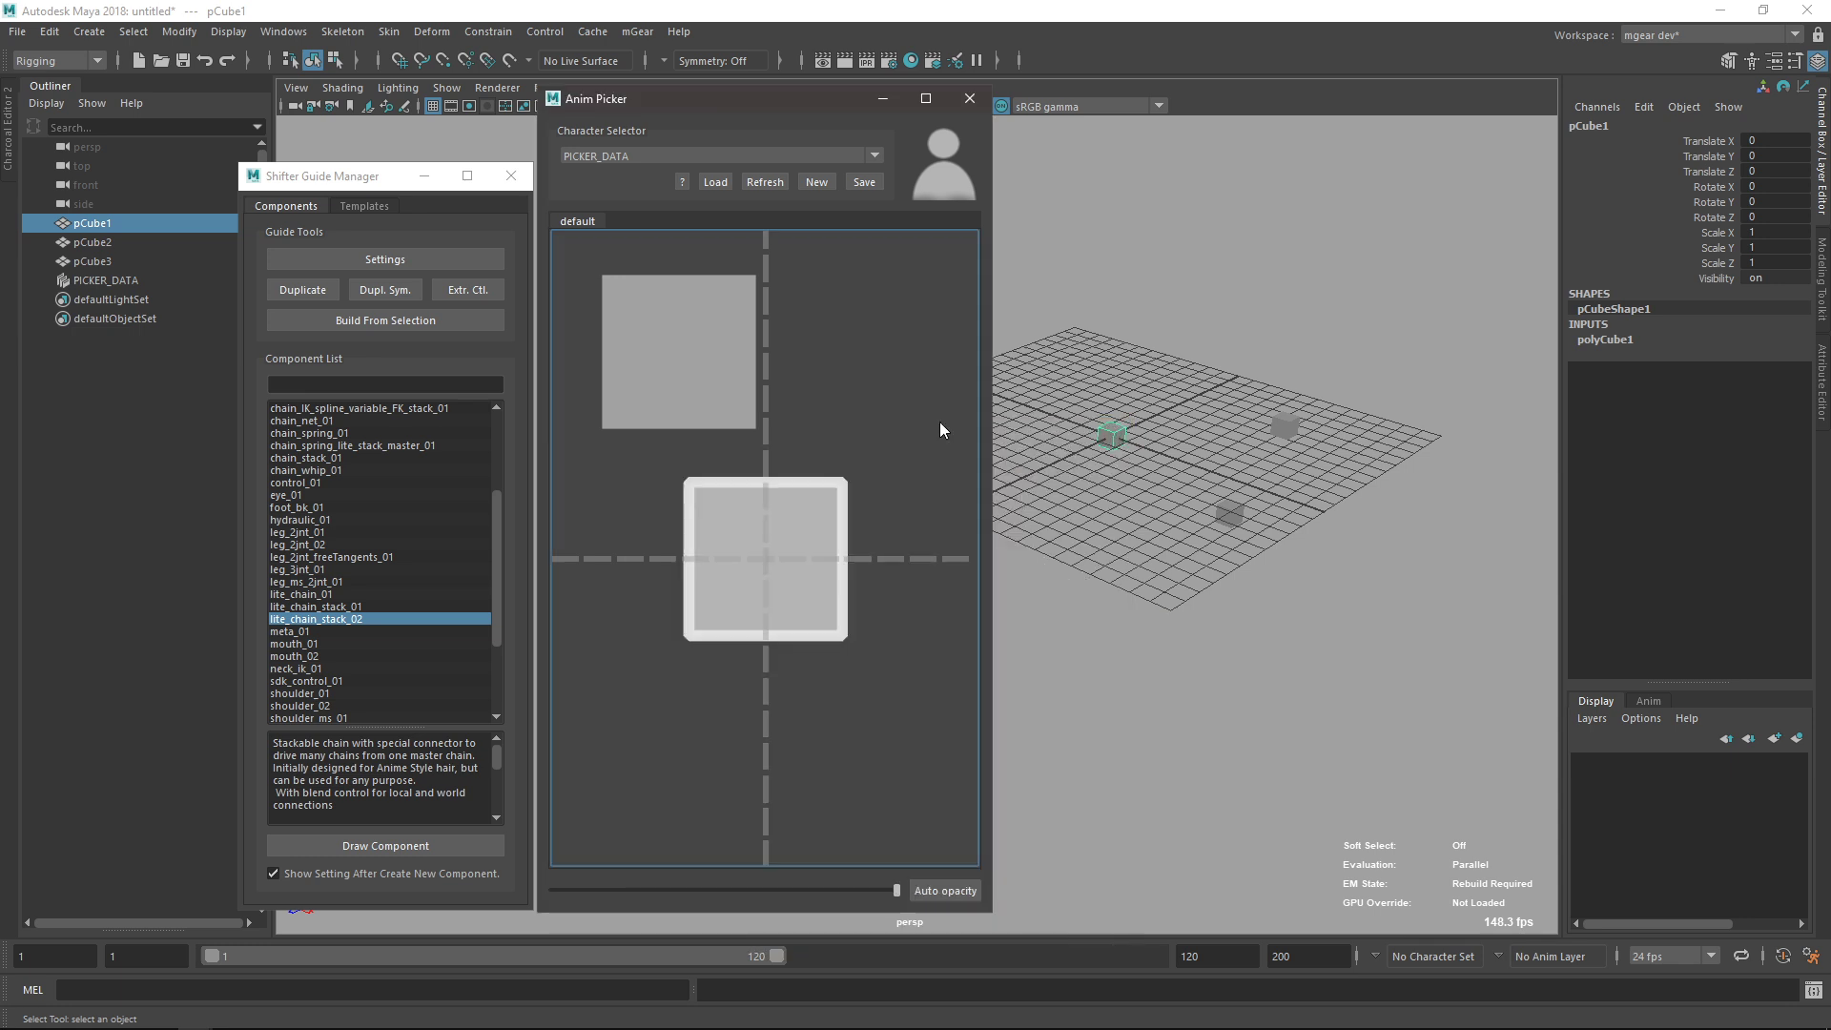
{"action": "left_click_drag", "start_coordinate": [828, 505], "coordinate": [913, 364]}
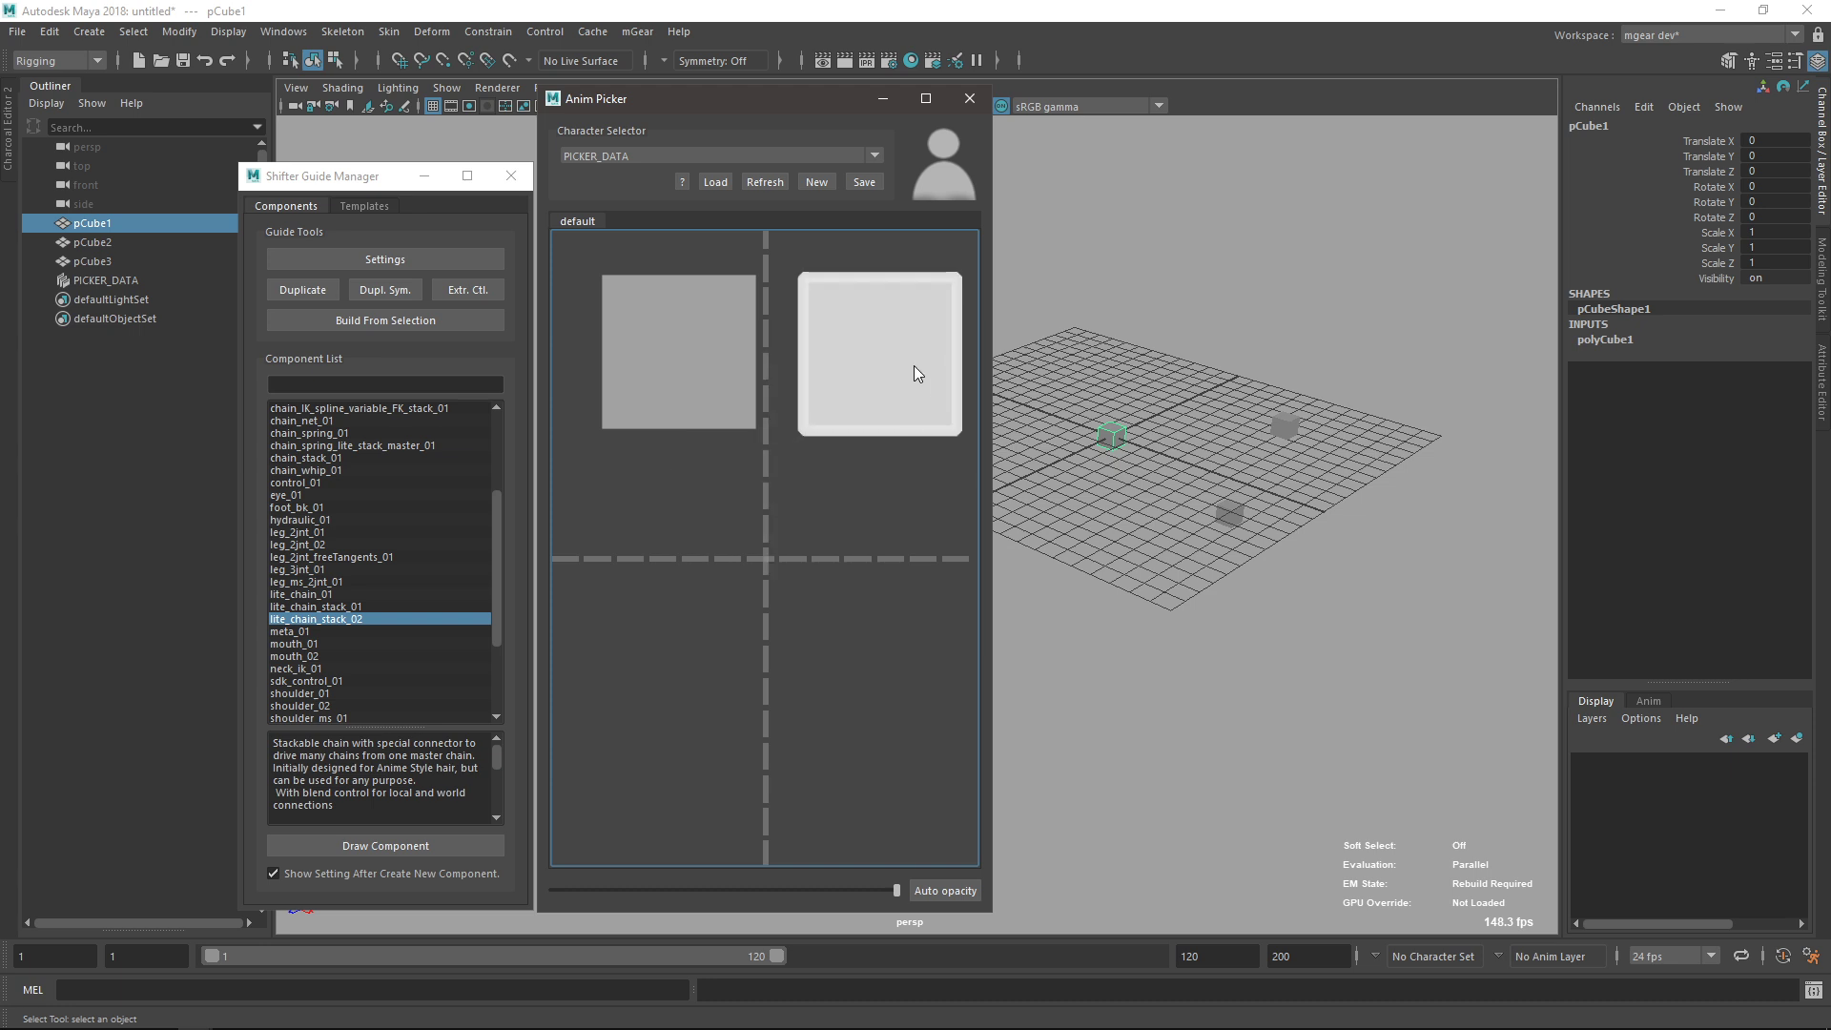
With all three cubes selected, add one picker square per selected cube.
{"action": "left_click", "coordinate": [1083, 359]}
{"action": "left_click", "coordinate": [1111, 431]}
{"action": "left_click", "coordinate": [1285, 426], "text": "shift"}
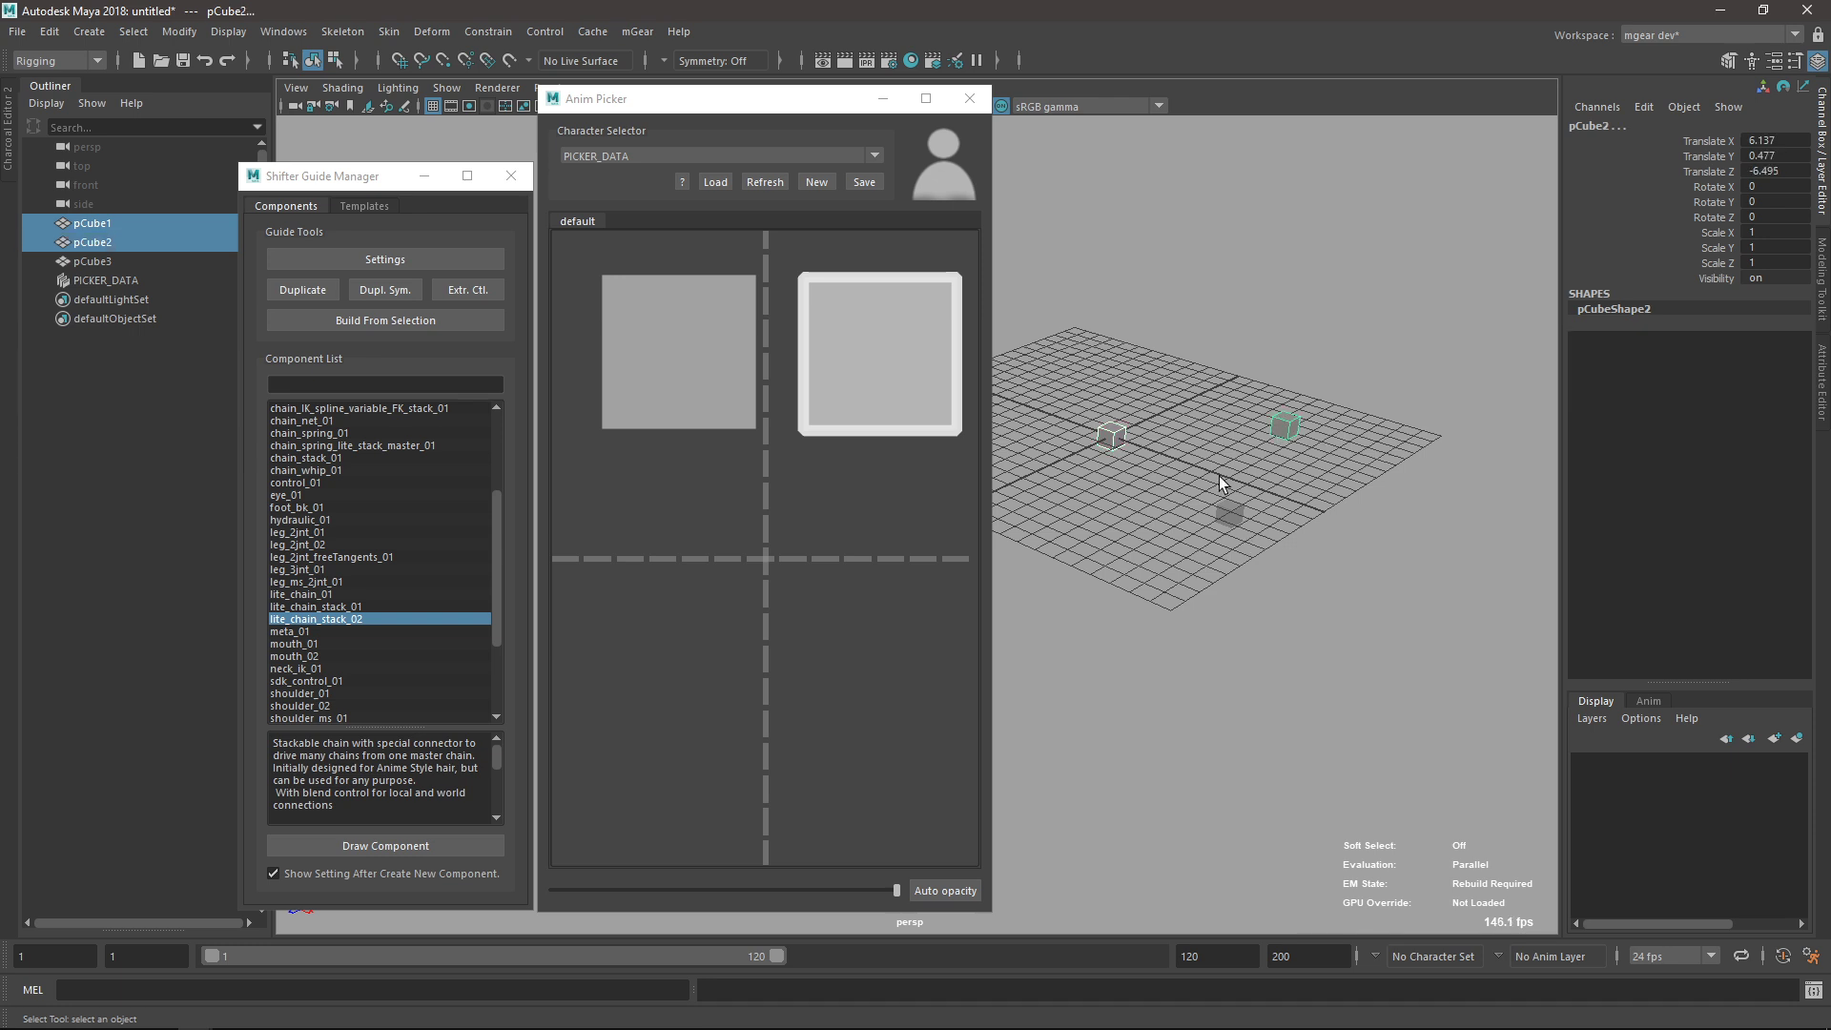
{"action": "left_click", "coordinate": [1230, 513], "text": "shift"}
{"action": "right_click", "coordinate": [821, 504]}
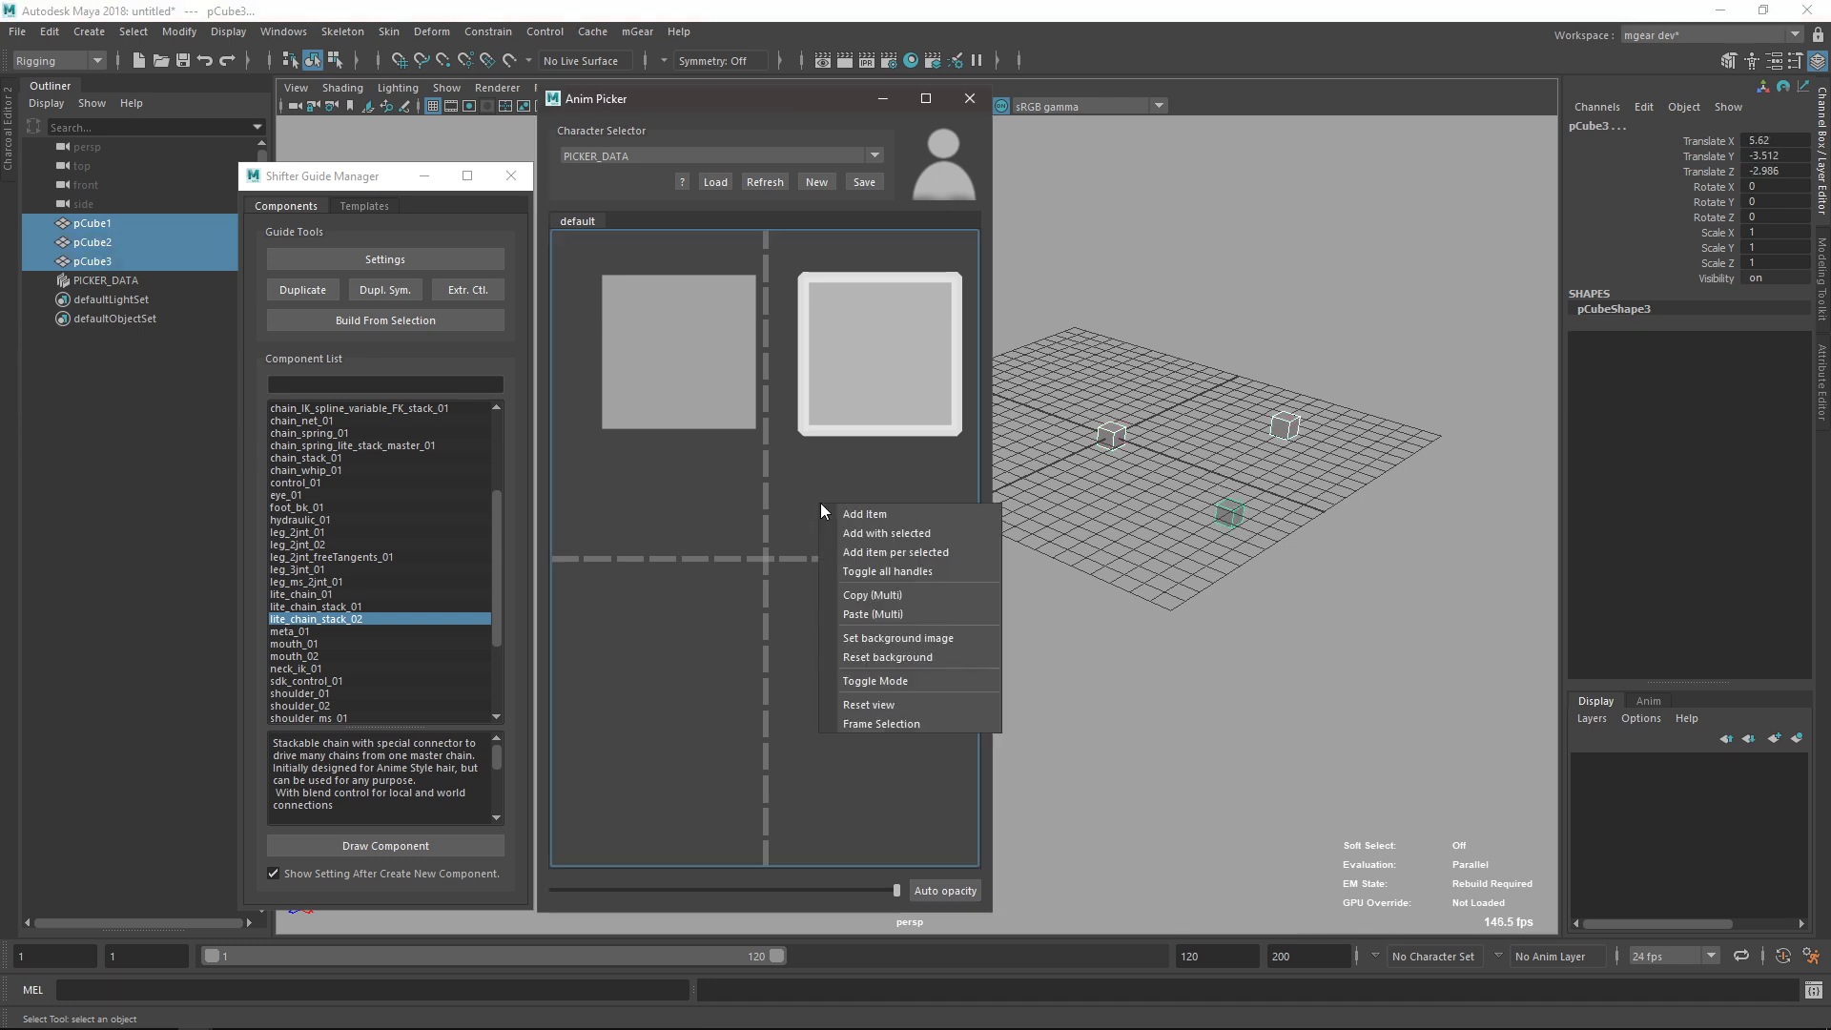
{"action": "left_click", "coordinate": [936, 558]}
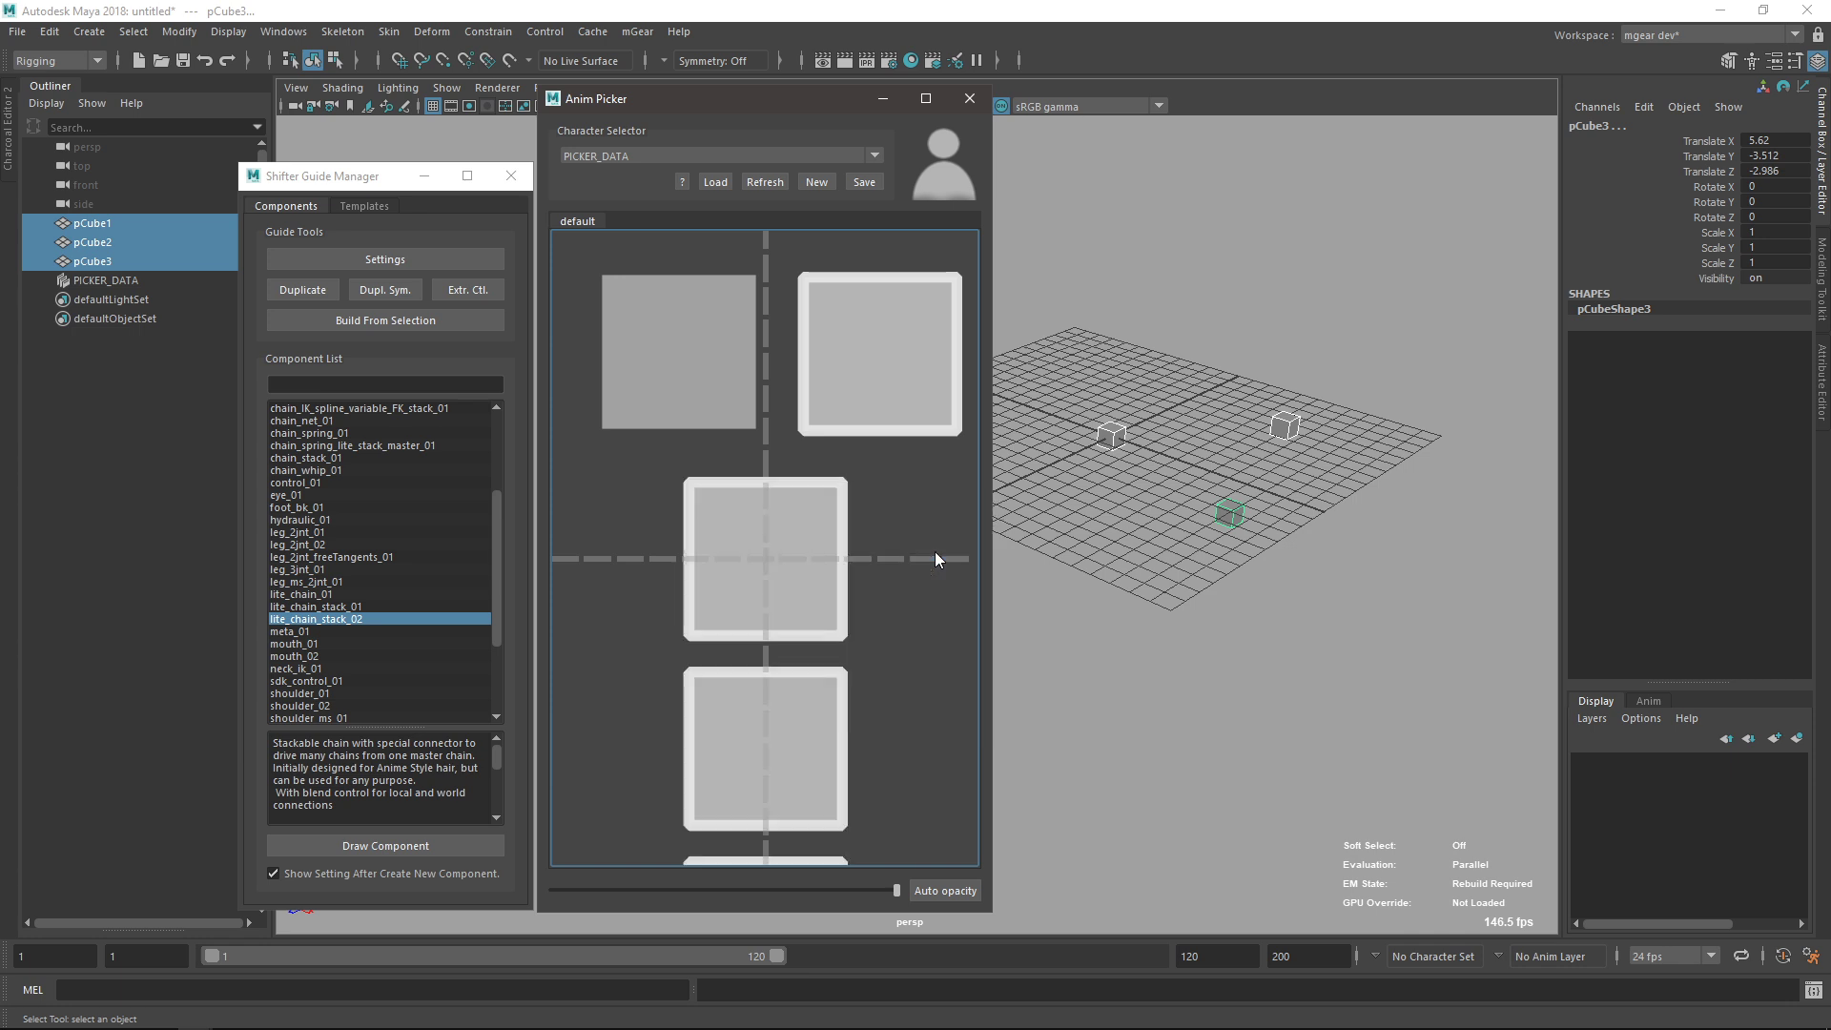
Verify the centre square selects its cube via Ctrls Association > Select.
{"action": "scroll", "coordinate": [854, 559], "scroll_direction": "down", "scroll_amount": 4}
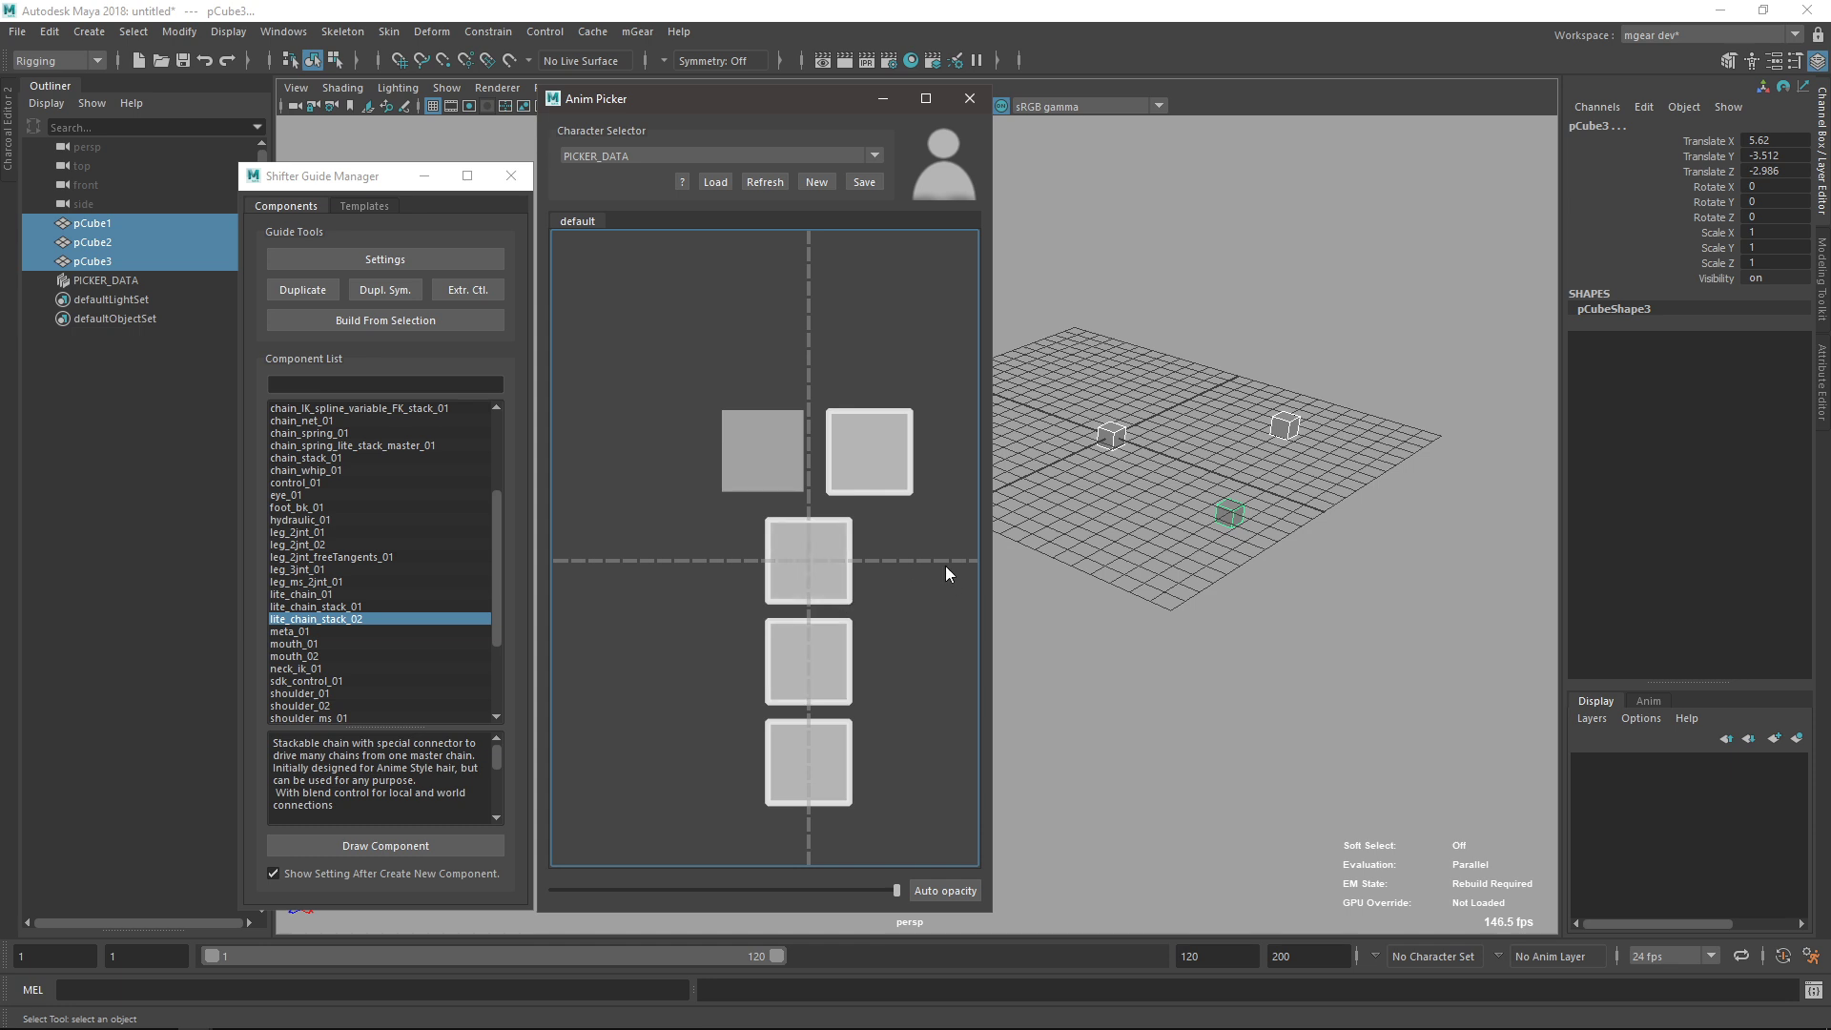
{"action": "left_click", "coordinate": [838, 559]}
{"action": "left_click", "coordinate": [828, 660]}
{"action": "left_click", "coordinate": [835, 743]}
{"action": "left_click", "coordinate": [822, 586]}
{"action": "right_click", "coordinate": [824, 565]}
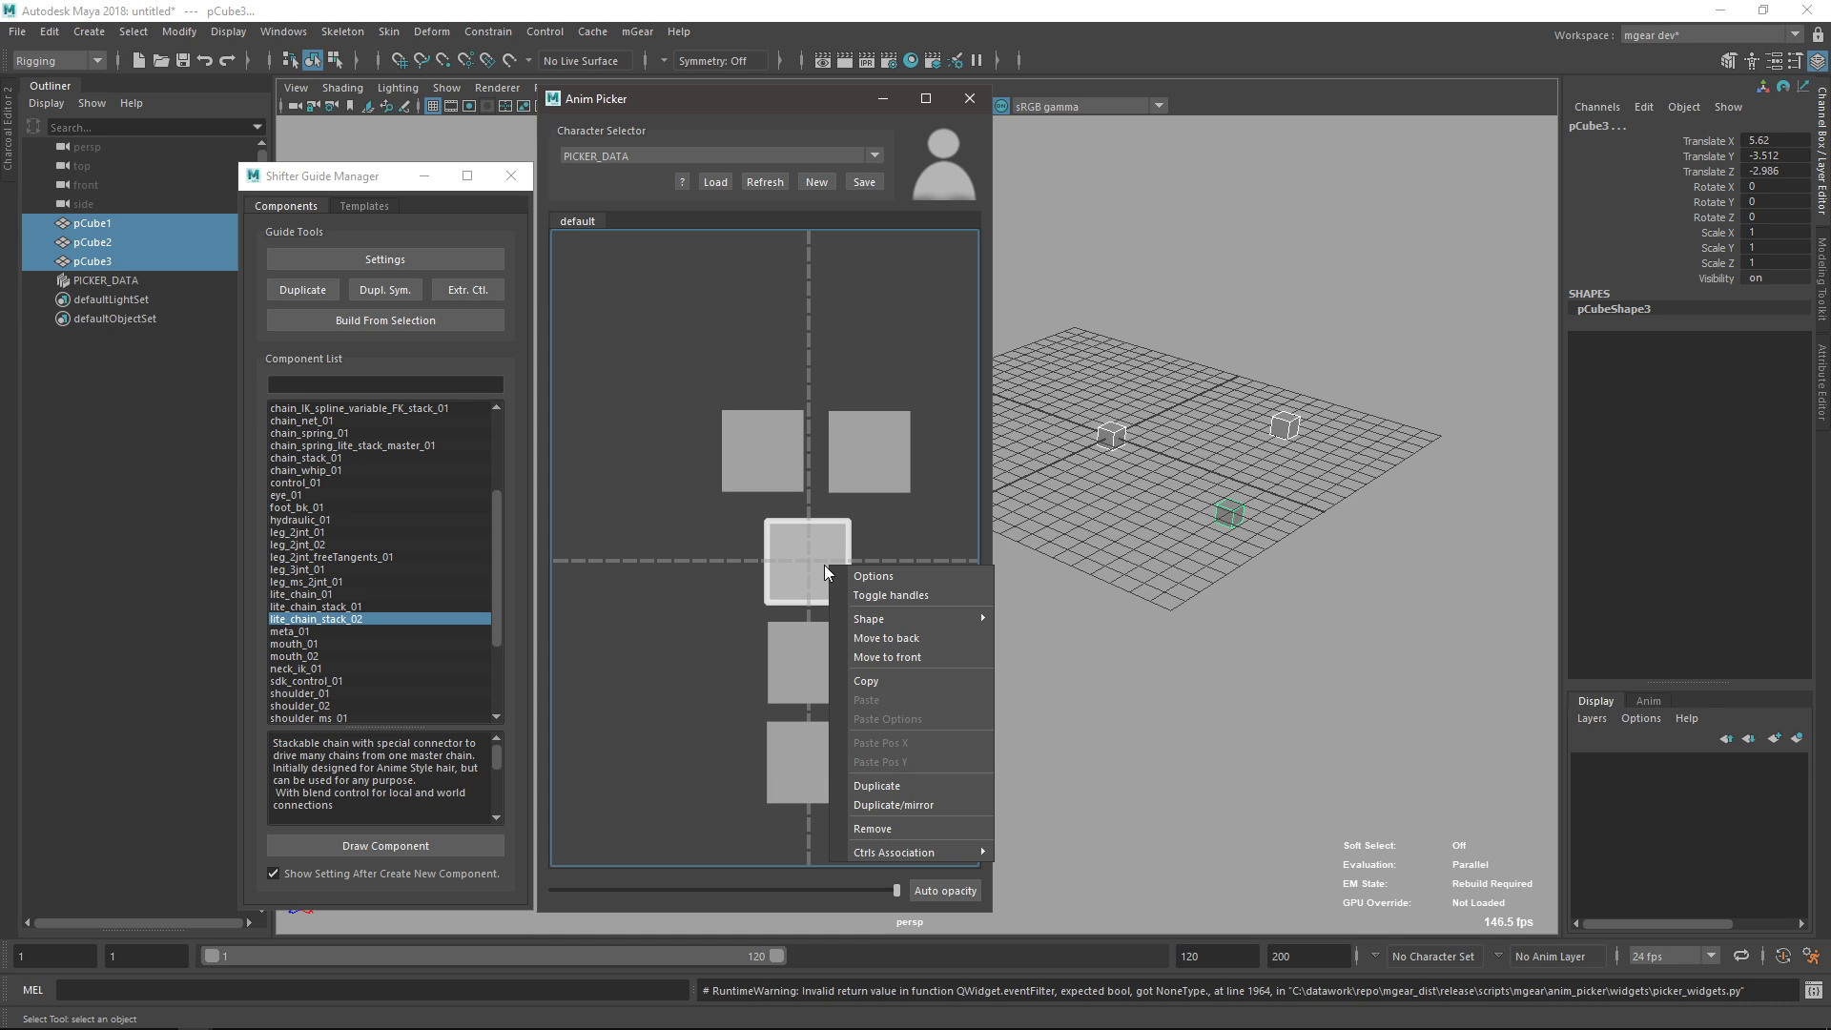
{"action": "mouse_move", "coordinate": [891, 853]}
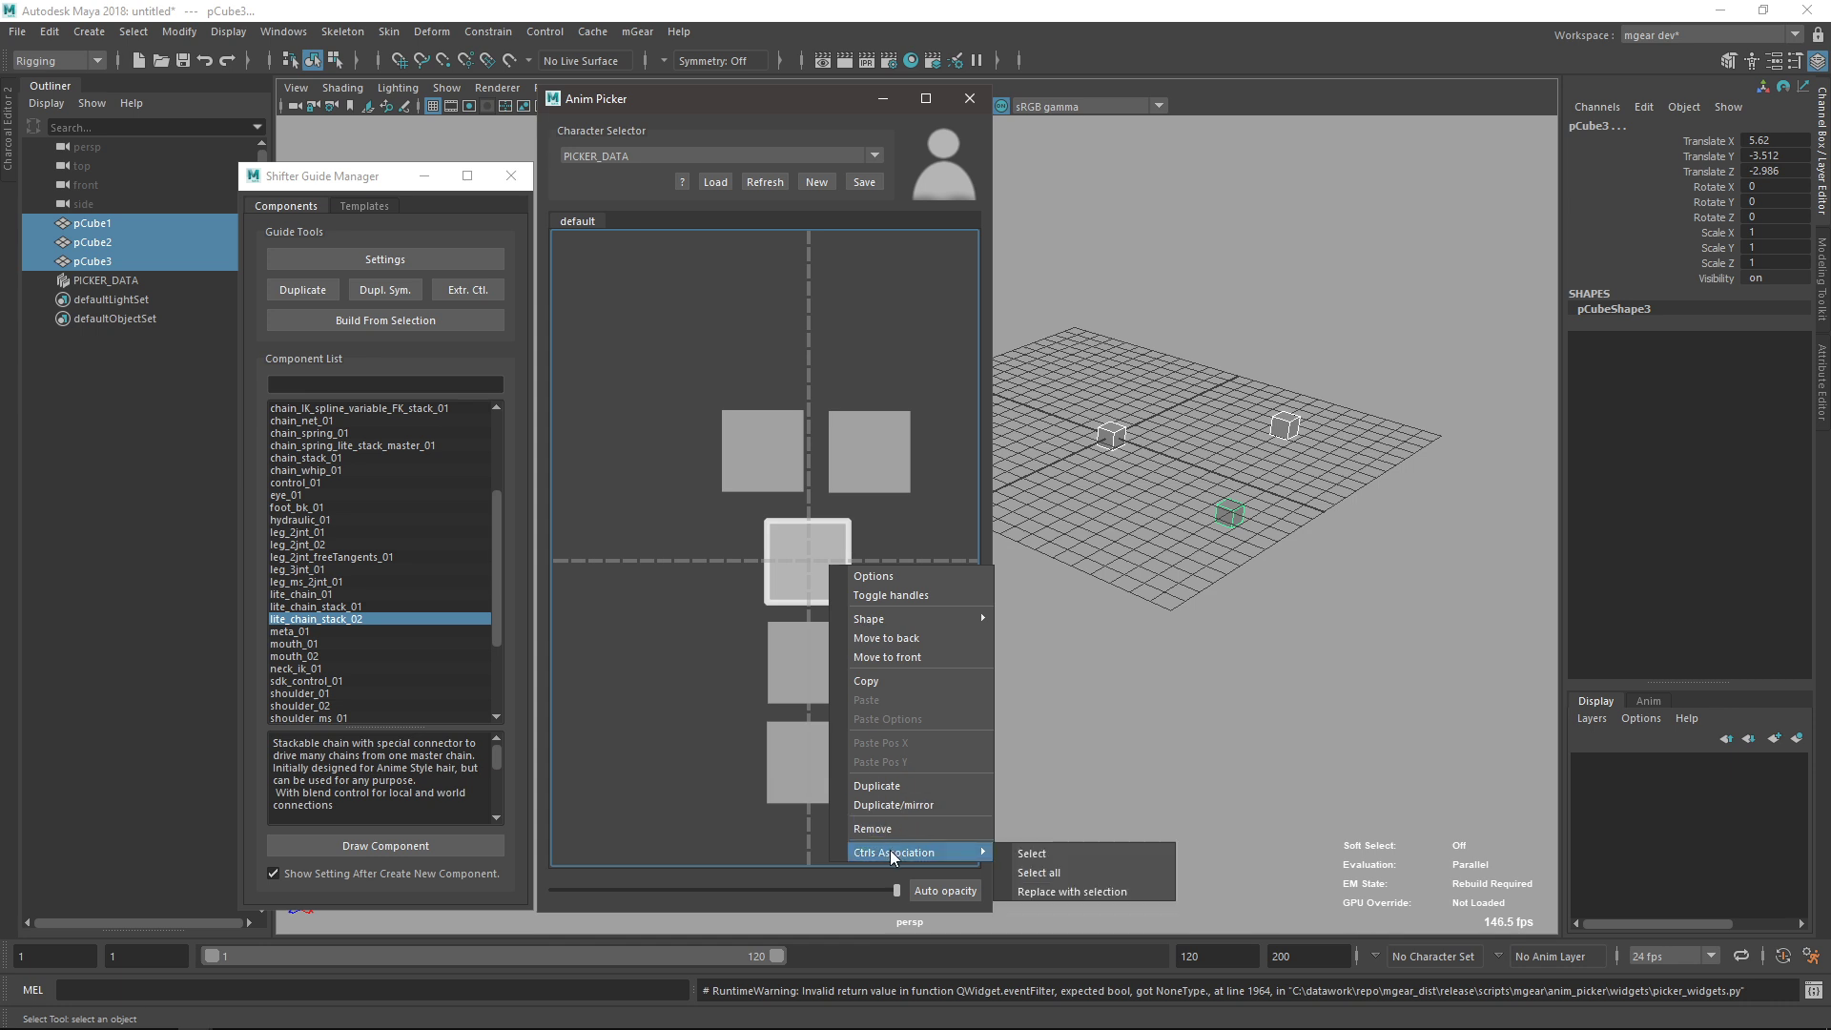
{"action": "left_click", "coordinate": [1049, 854]}
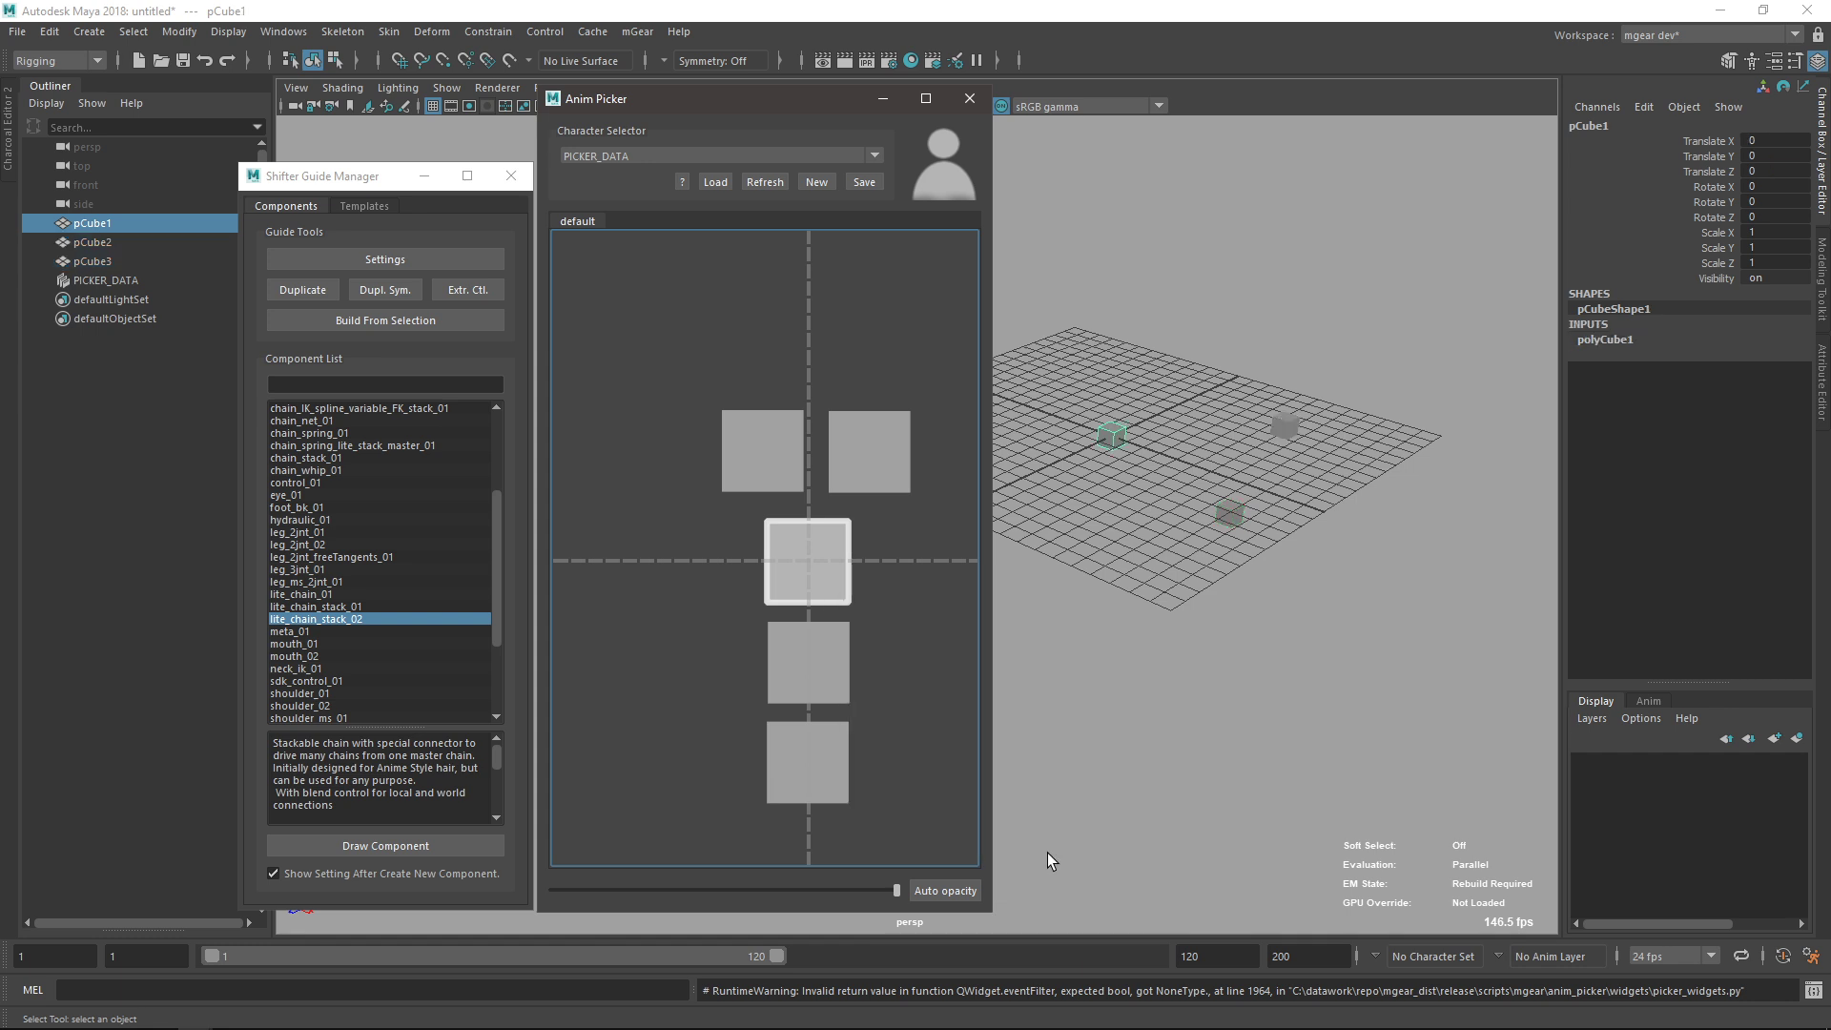
Verify the lower and bottom squares each select their own cube.
{"action": "left_click", "coordinate": [833, 663]}
{"action": "right_click", "coordinate": [833, 664]}
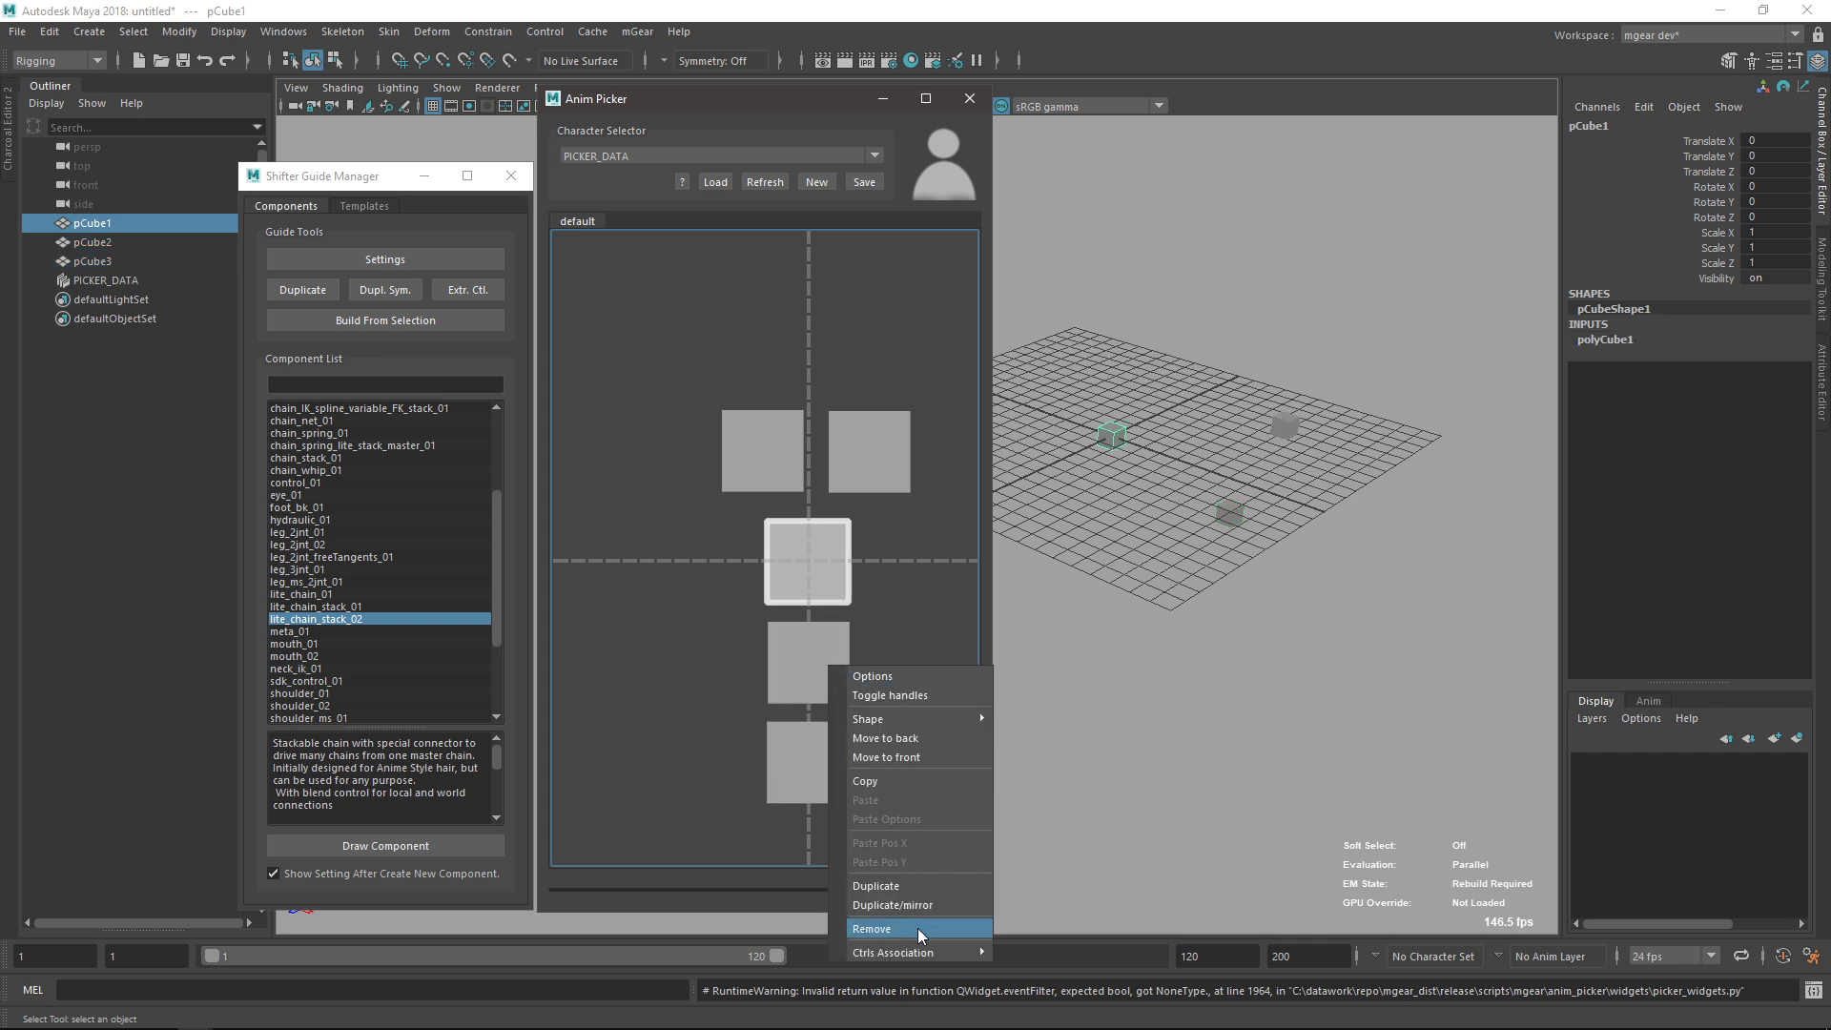
{"action": "mouse_move", "coordinate": [911, 954]}
{"action": "left_click", "coordinate": [1033, 954]}
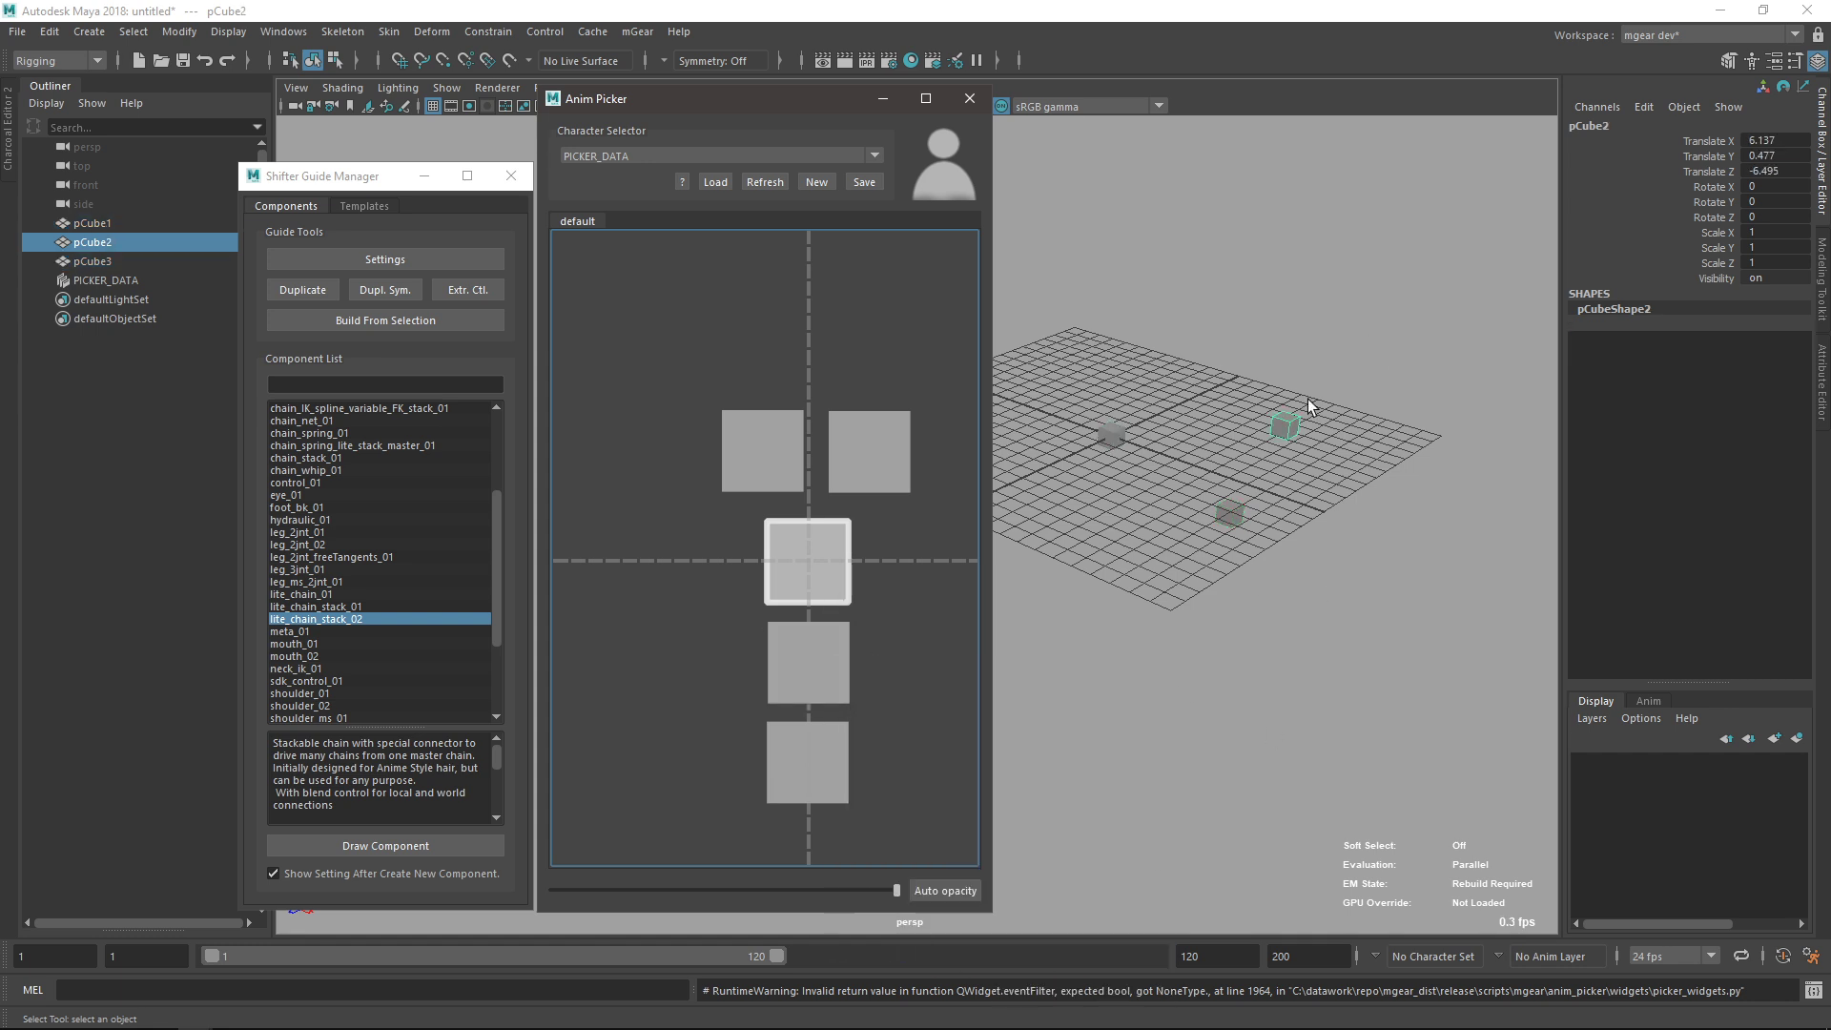
{"action": "left_click", "coordinate": [838, 775]}
{"action": "right_click", "coordinate": [835, 770]}
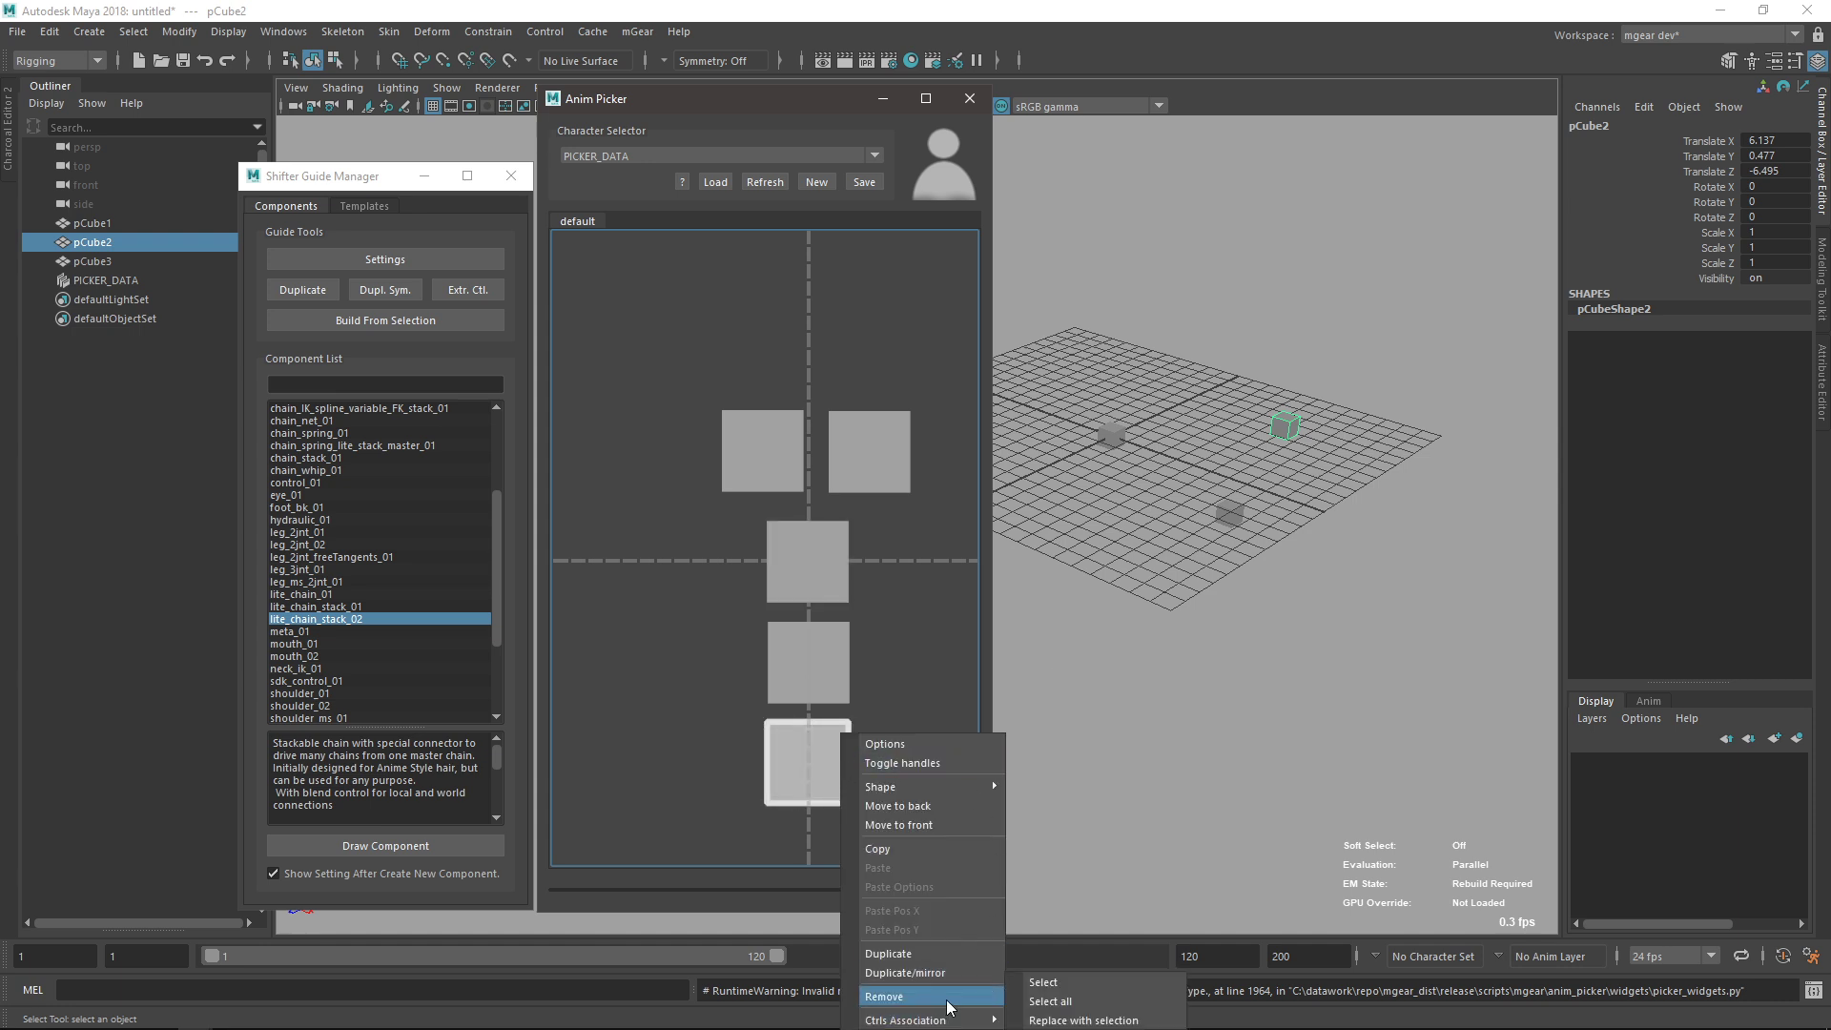
{"action": "left_click", "coordinate": [1042, 982]}
Move the three per-cube squares together to the canvas's left edge.
{"action": "left_click_drag", "start_coordinate": [1125, 320], "coordinate": [1340, 442], "text": "shift"}
{"action": "left_click", "coordinate": [839, 558]}
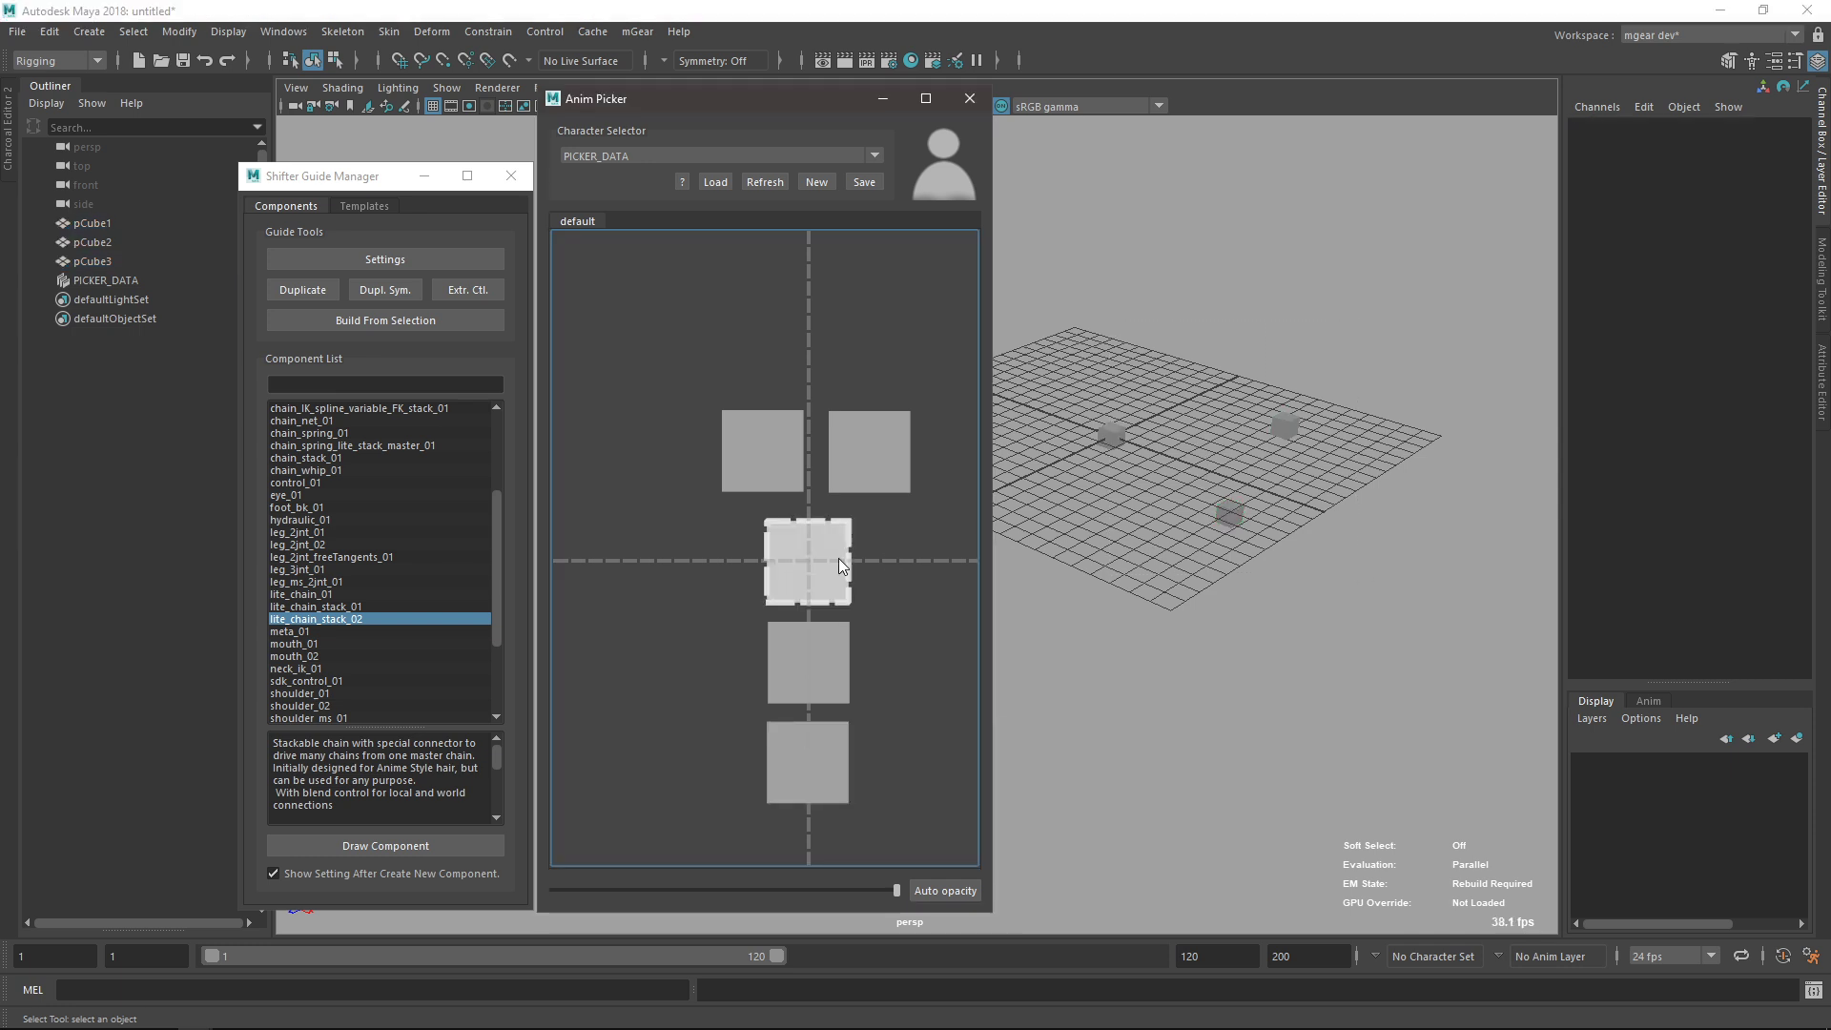
{"action": "left_click", "coordinate": [803, 692]}
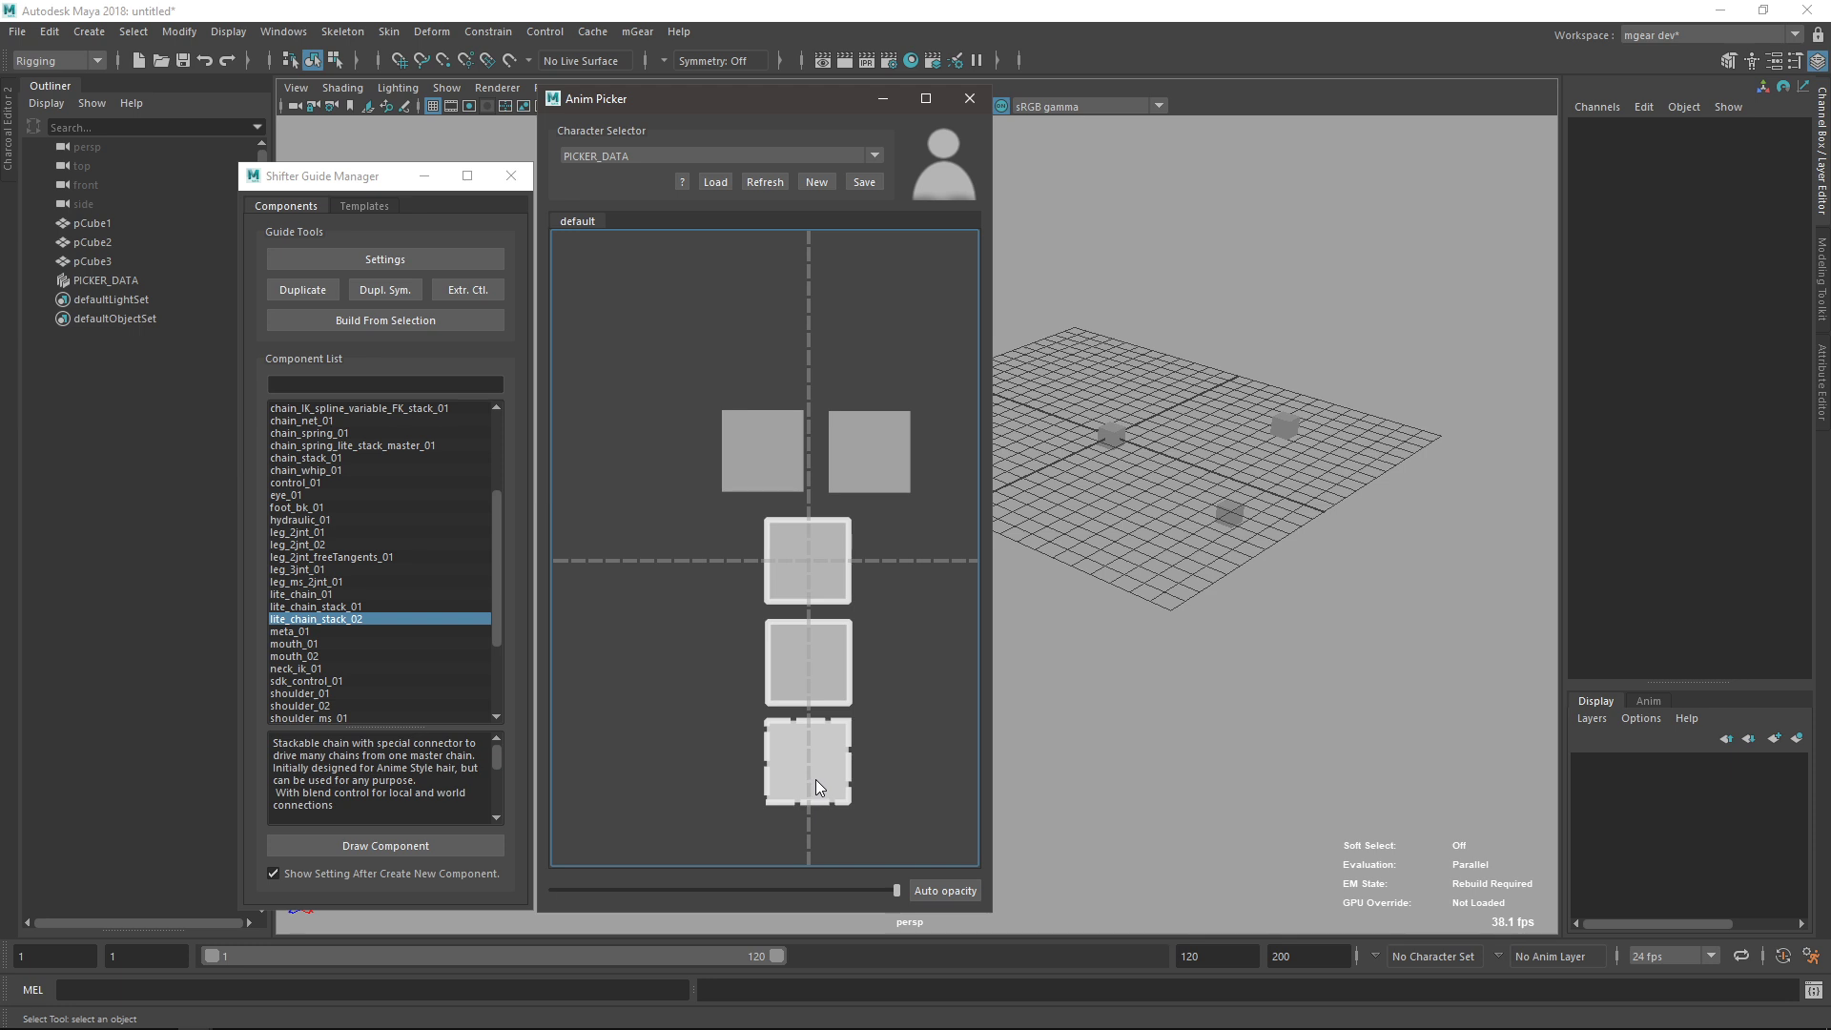
{"action": "left_click_drag", "start_coordinate": [822, 776], "coordinate": [610, 774]}
{"action": "left_click_drag", "start_coordinate": [1066, 329], "coordinate": [1344, 576]}
{"action": "right_click", "coordinate": [872, 603]}
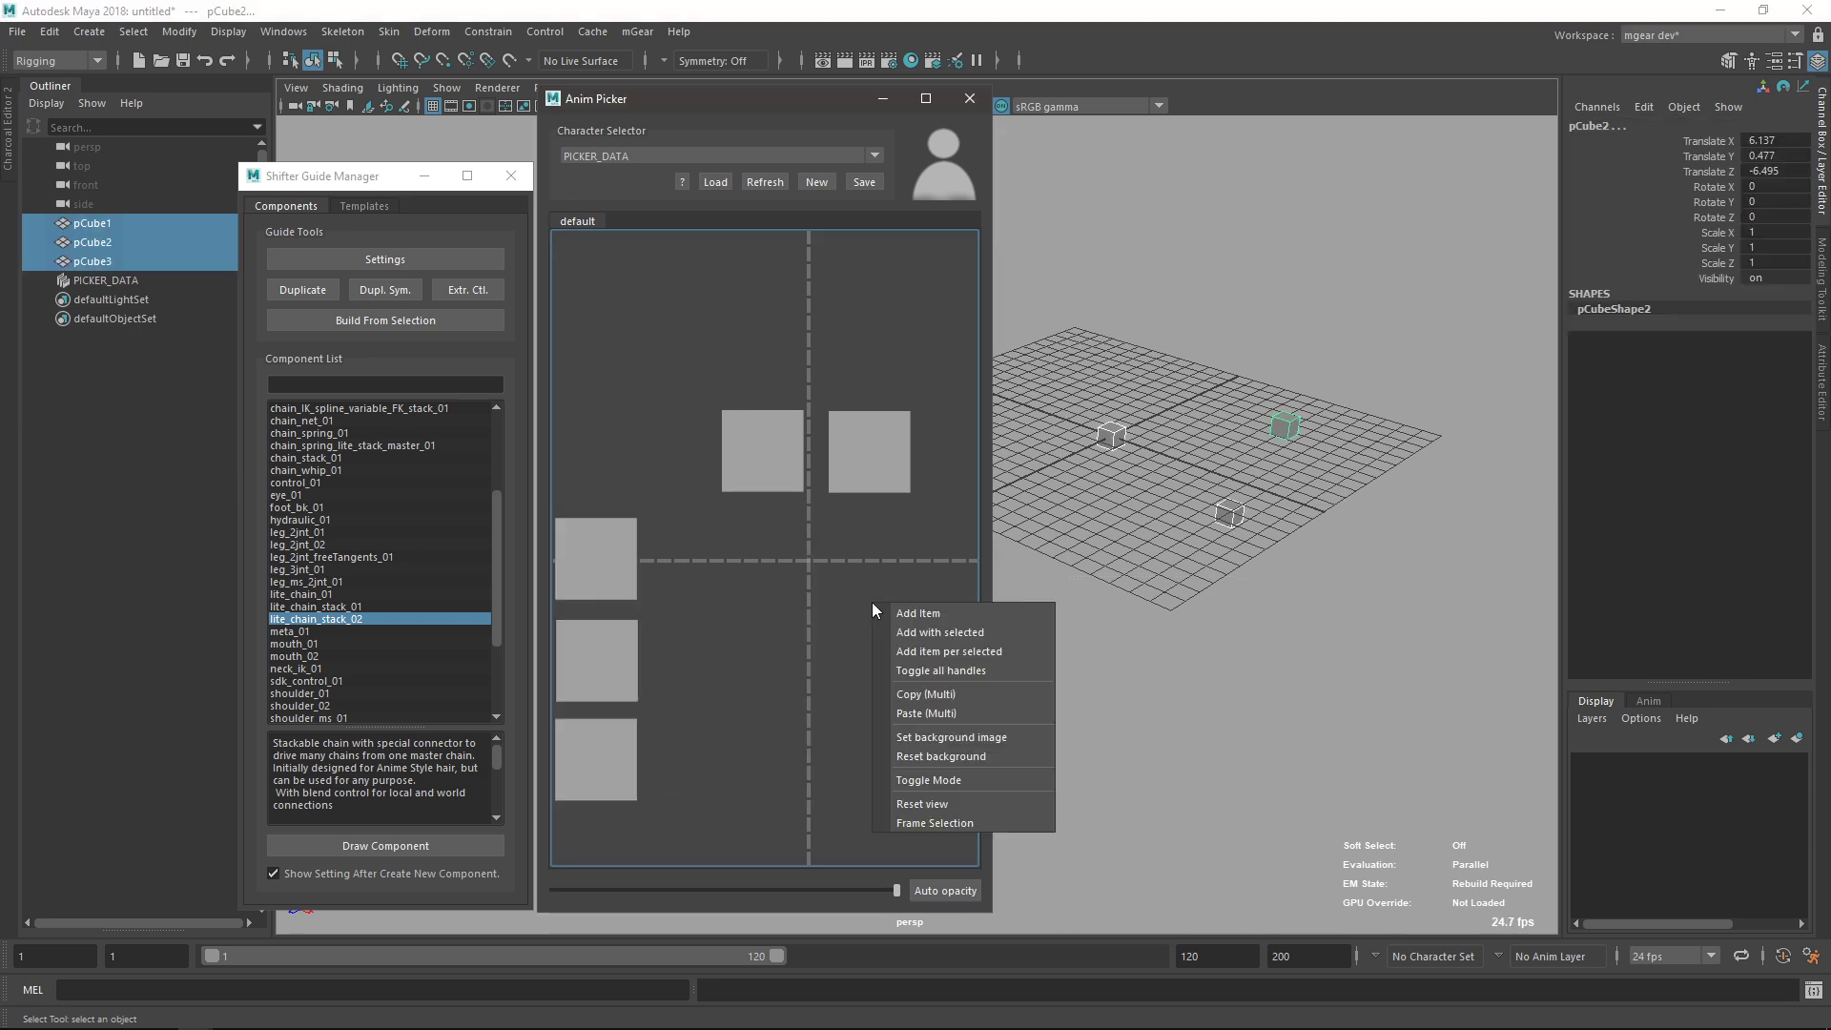
Add a centre square linked to pCube1, pCube2 and pCube3, checking its Control Association.
{"action": "left_click", "coordinate": [965, 633]}
{"action": "left_click_drag", "start_coordinate": [826, 558], "coordinate": [849, 574]}
{"action": "double_click", "coordinate": [811, 585]}
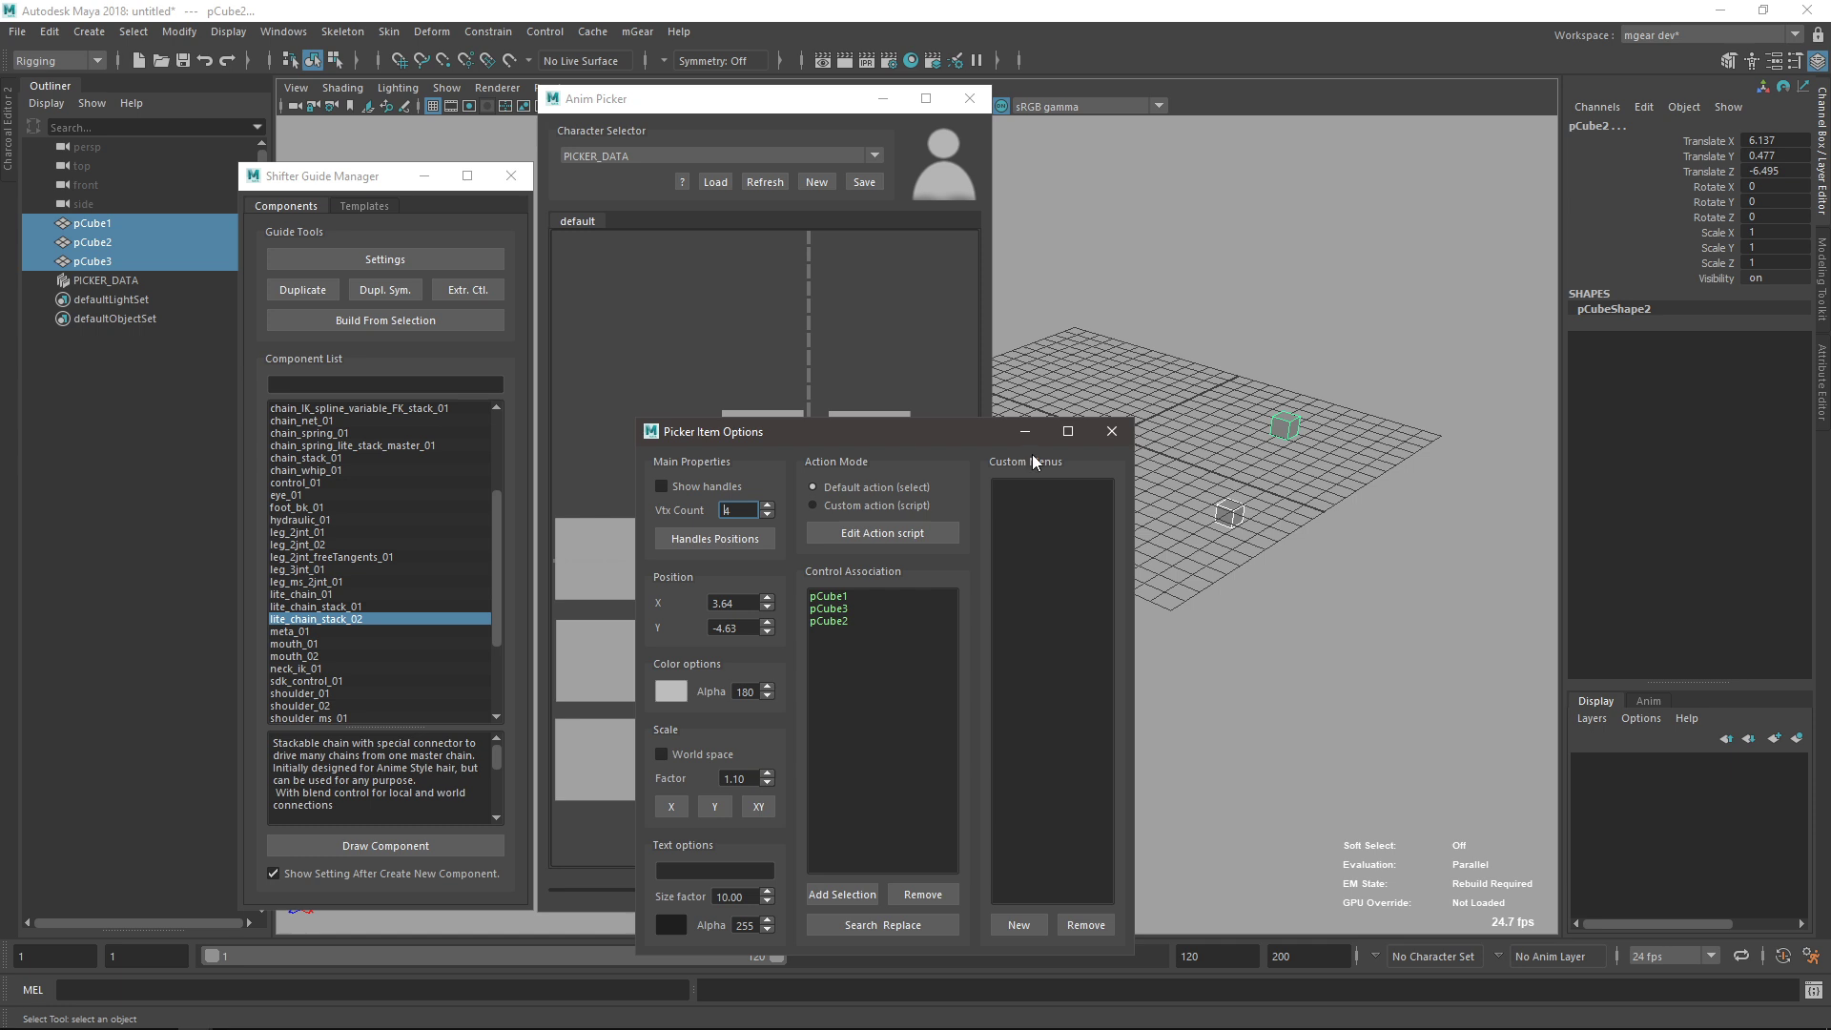
{"action": "left_click", "coordinate": [1111, 431]}
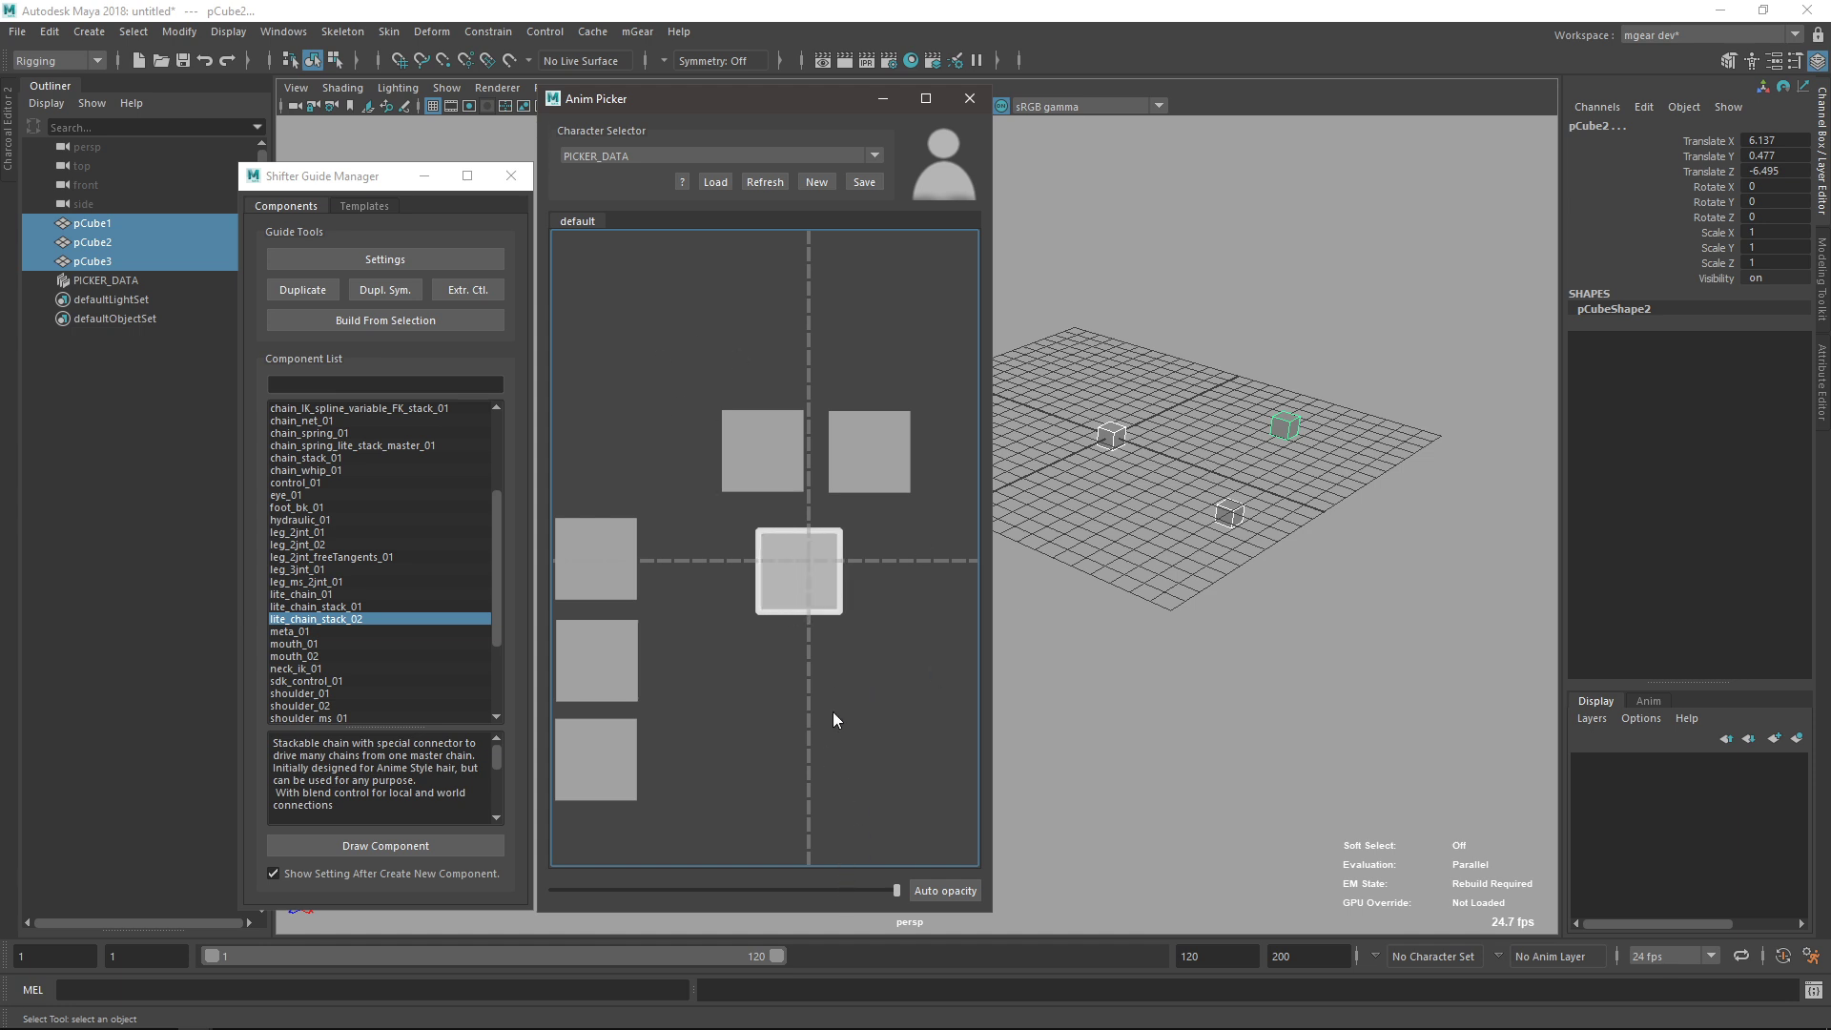
Test the Auto opacity slider, fading the picker window and restoring full opacity.
{"action": "left_click_drag", "start_coordinate": [696, 102], "coordinate": [717, 83]}
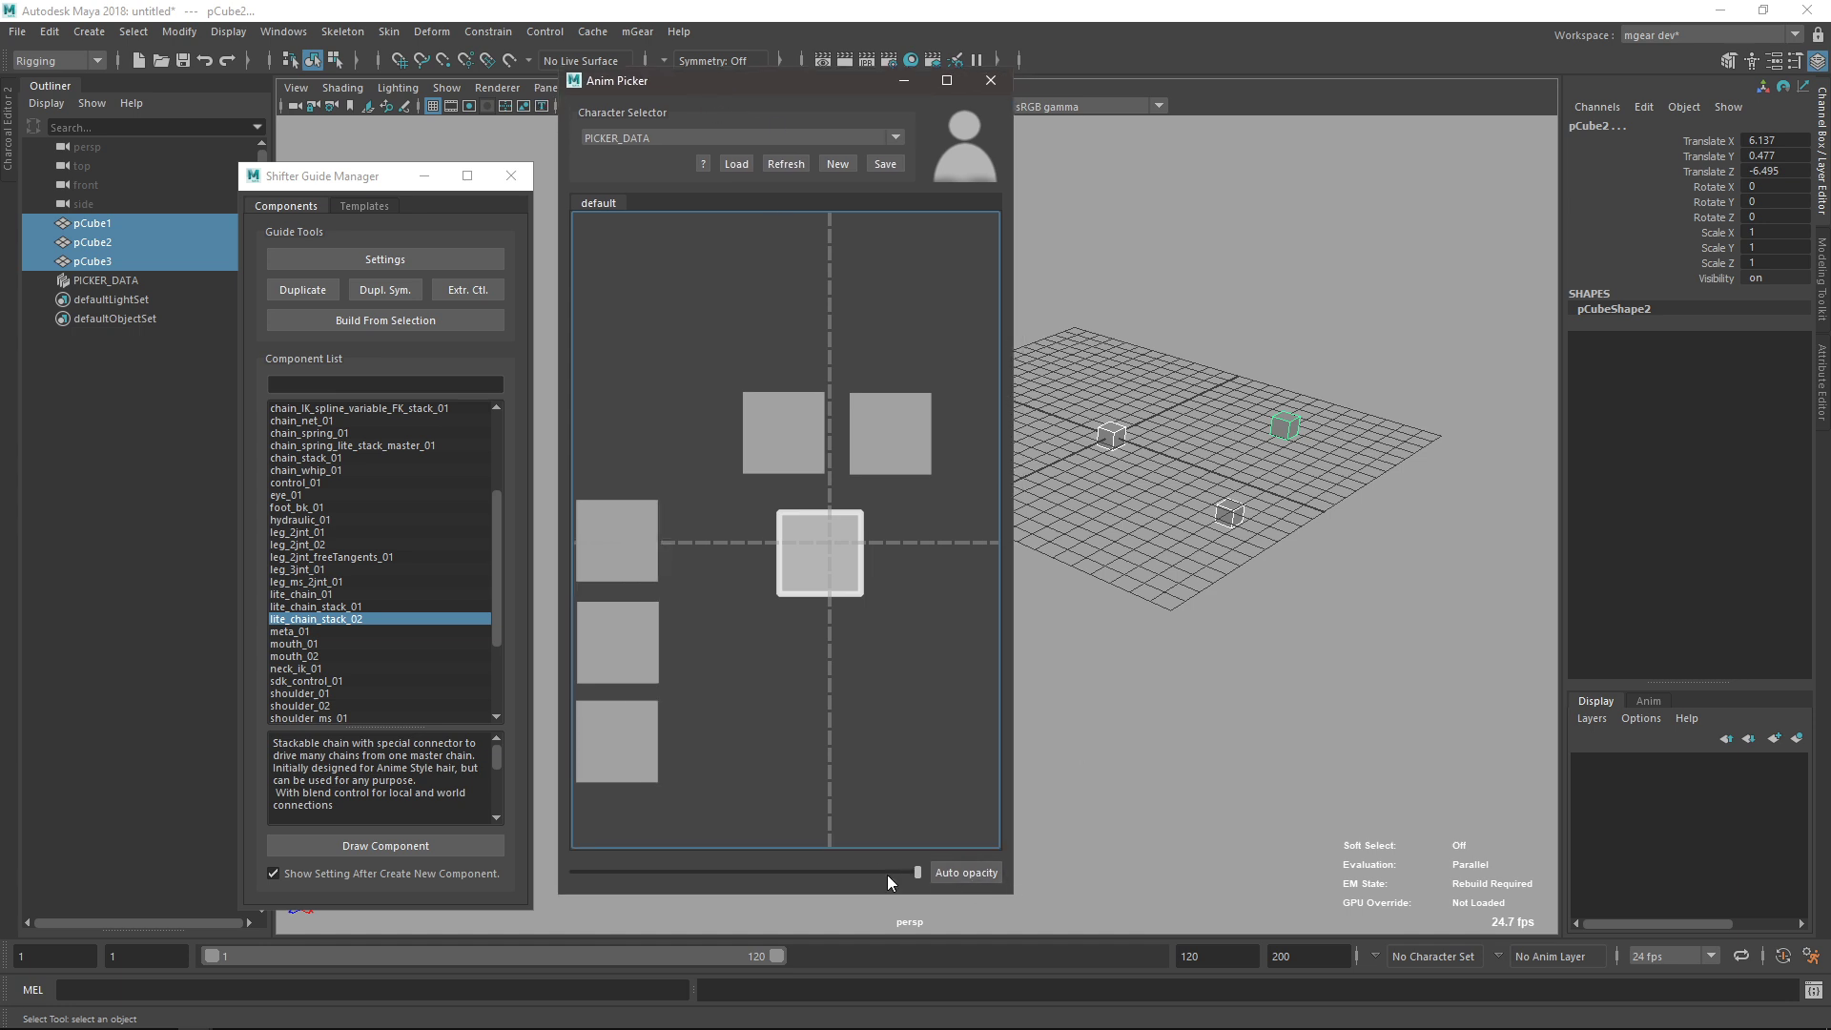
{"action": "left_click_drag", "start_coordinate": [806, 868], "coordinate": [564, 883]}
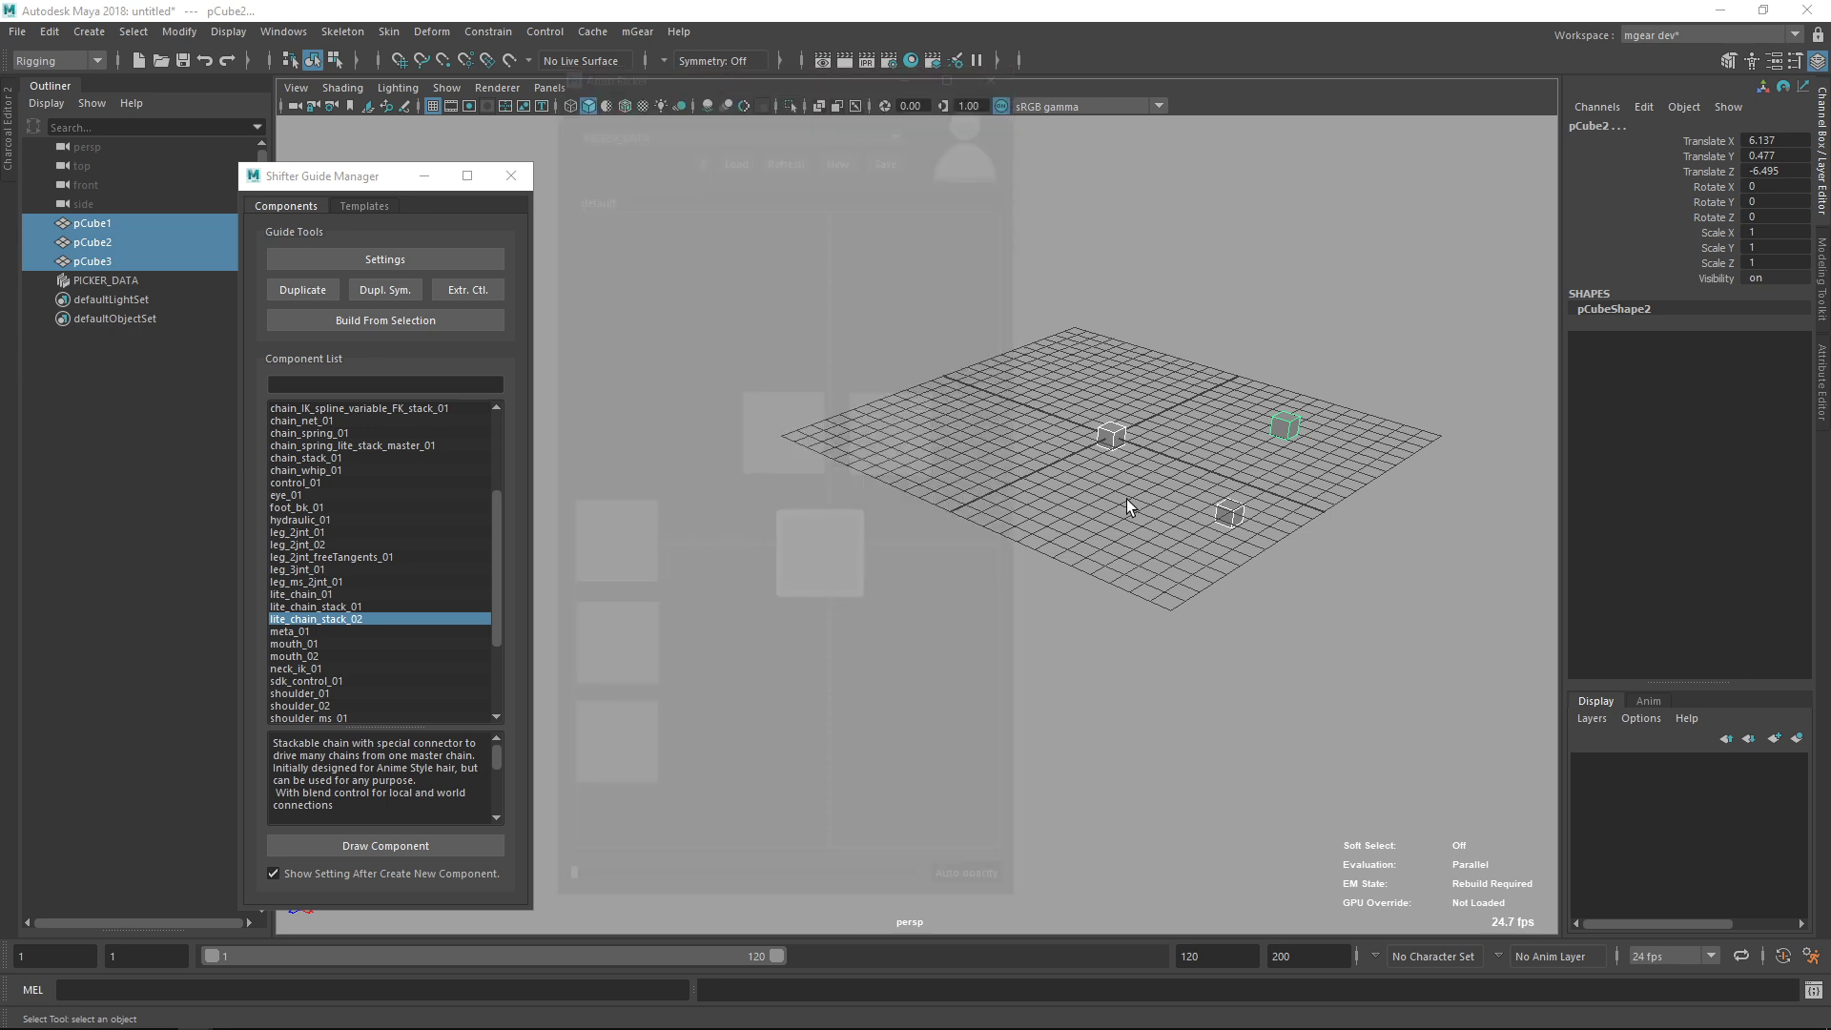
{"action": "left_click_drag", "start_coordinate": [620, 871], "coordinate": [720, 871]}
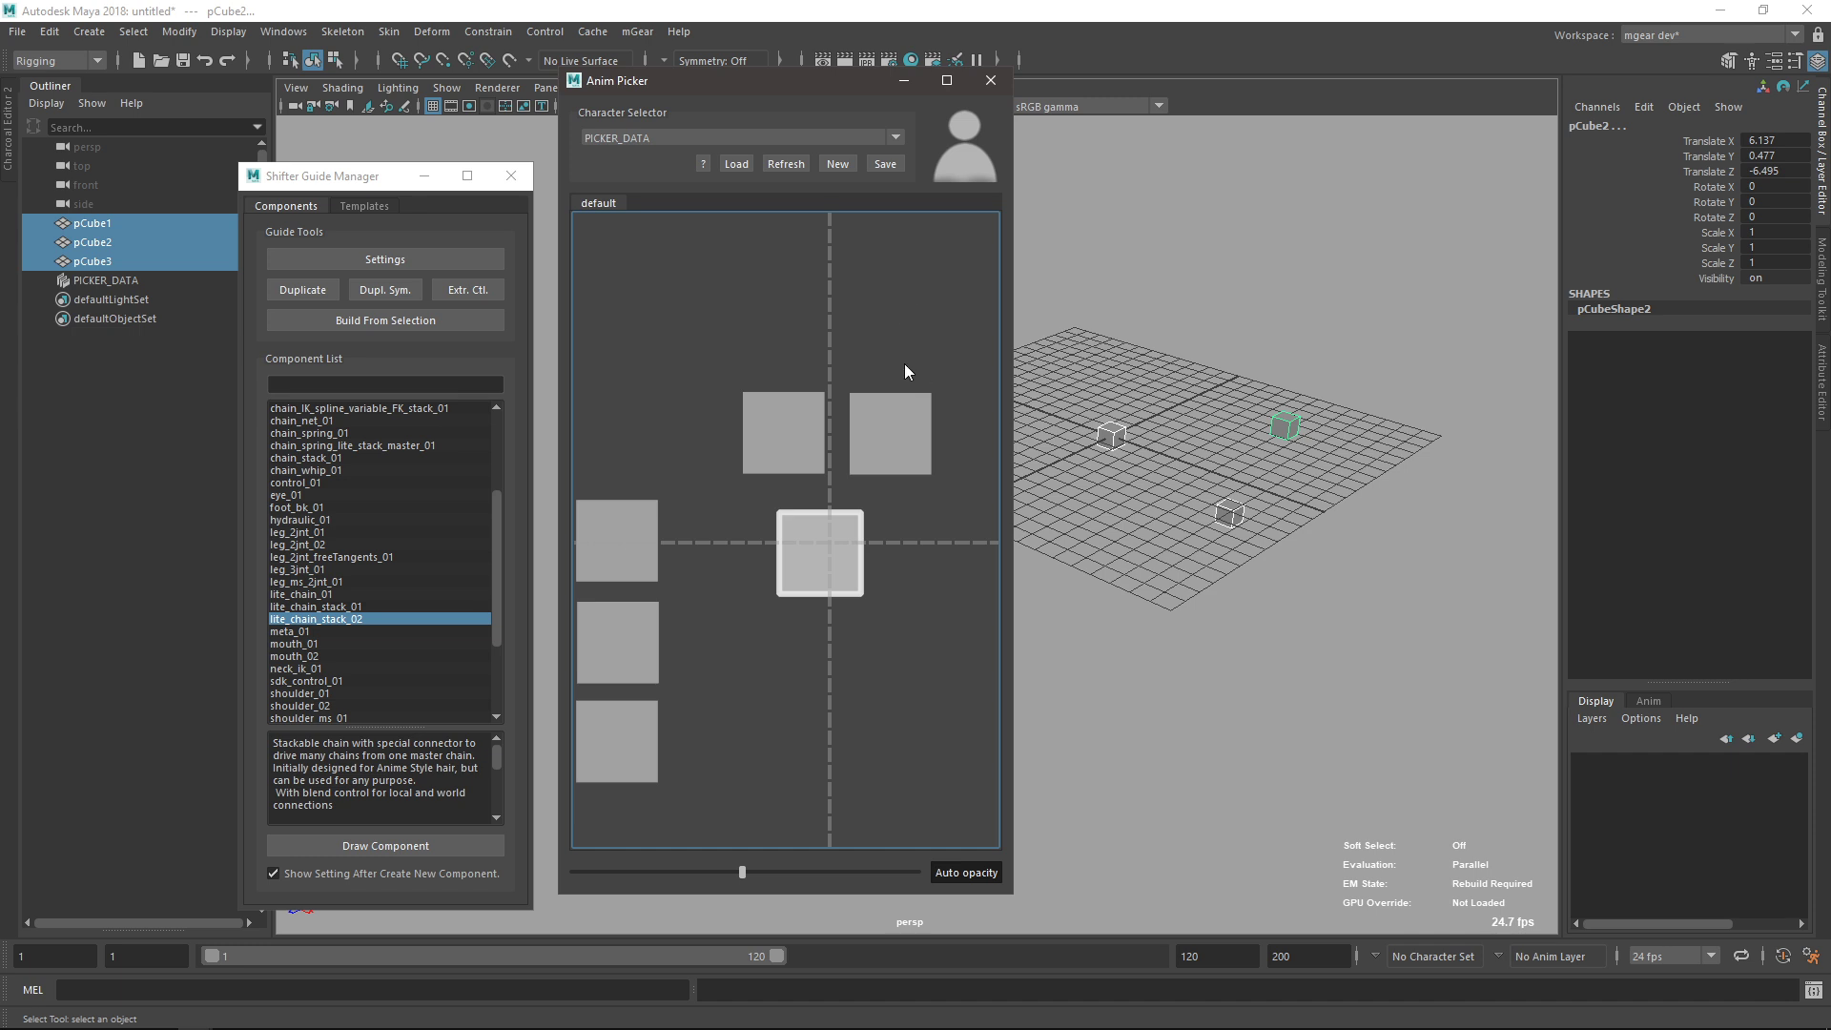
{"action": "left_click_drag", "start_coordinate": [738, 874], "coordinate": [796, 893]}
{"action": "left_click_drag", "start_coordinate": [796, 874], "coordinate": [917, 874]}
Widen the picker window and show the Save options with Save data to node ticked.
{"action": "left_click_drag", "start_coordinate": [1018, 827], "coordinate": [1373, 791]}
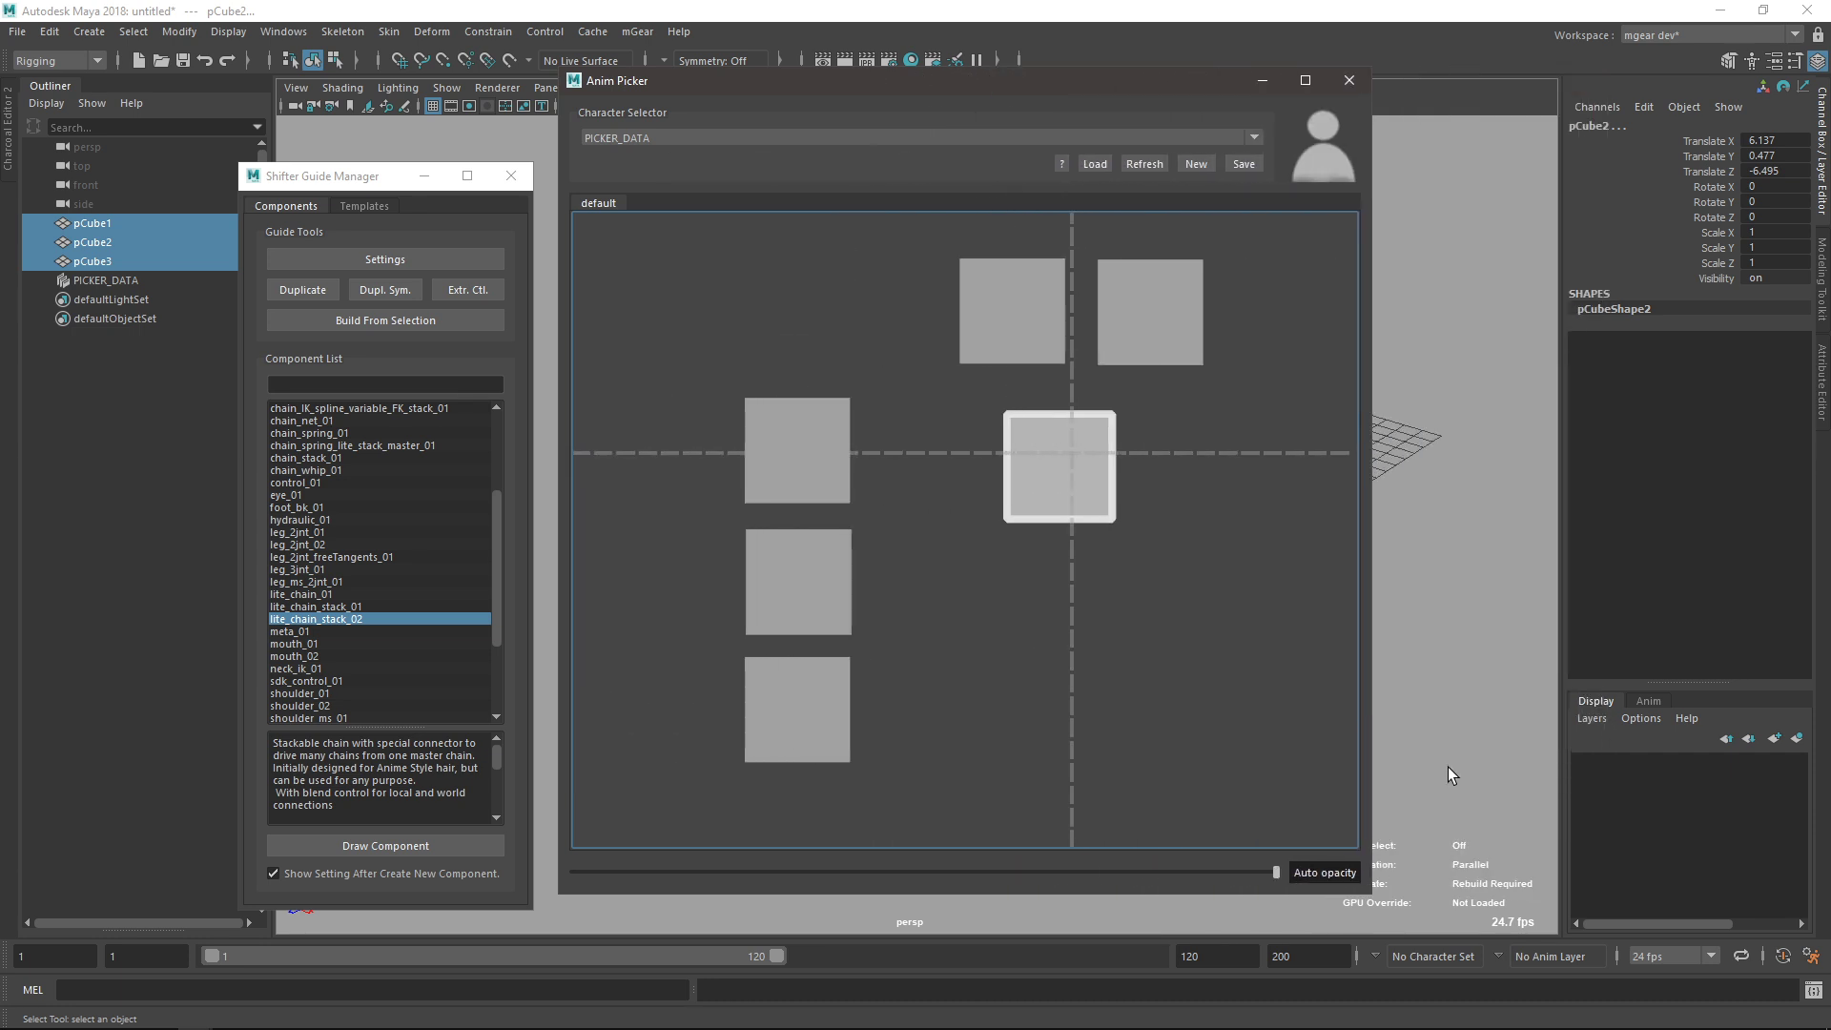
{"action": "left_click_drag", "start_coordinate": [1371, 896], "coordinate": [1331, 842]}
{"action": "left_click", "coordinate": [1217, 164]}
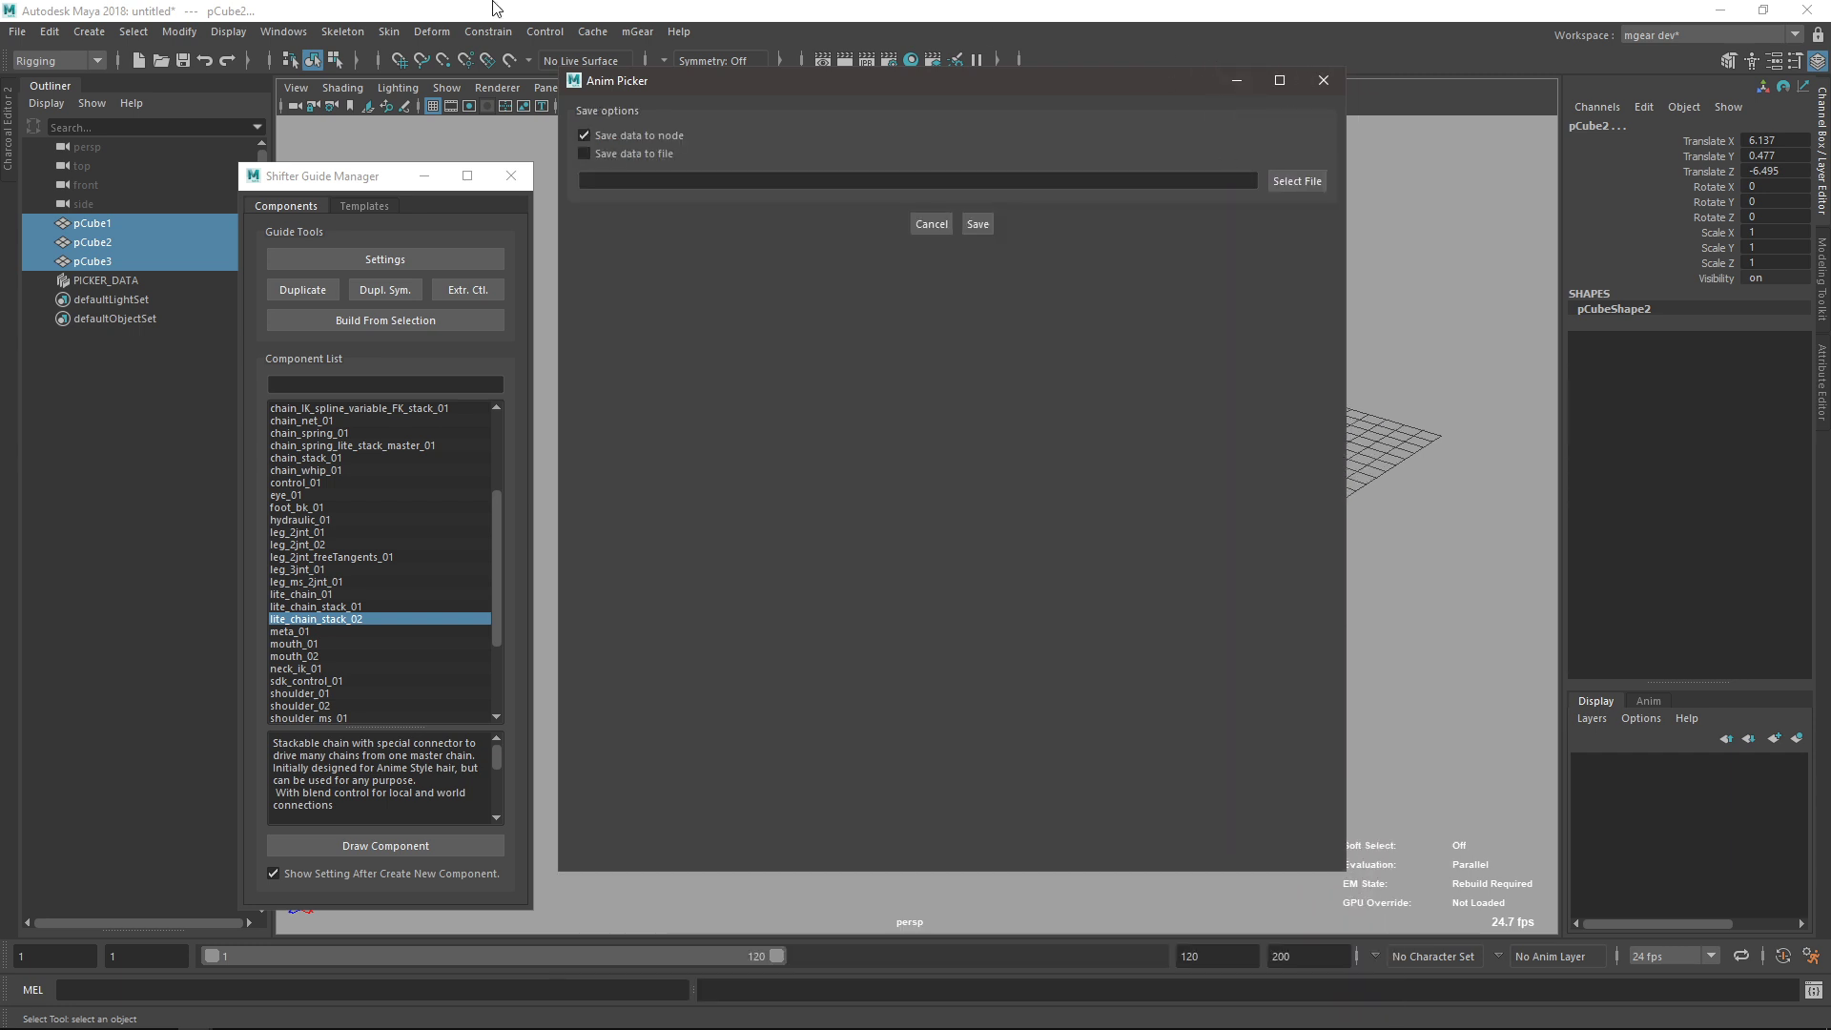
Shrink the save options window to reveal the viewport, then switch to Chrome.
{"action": "left_click_drag", "start_coordinate": [1348, 360], "coordinate": [1706, 368]}
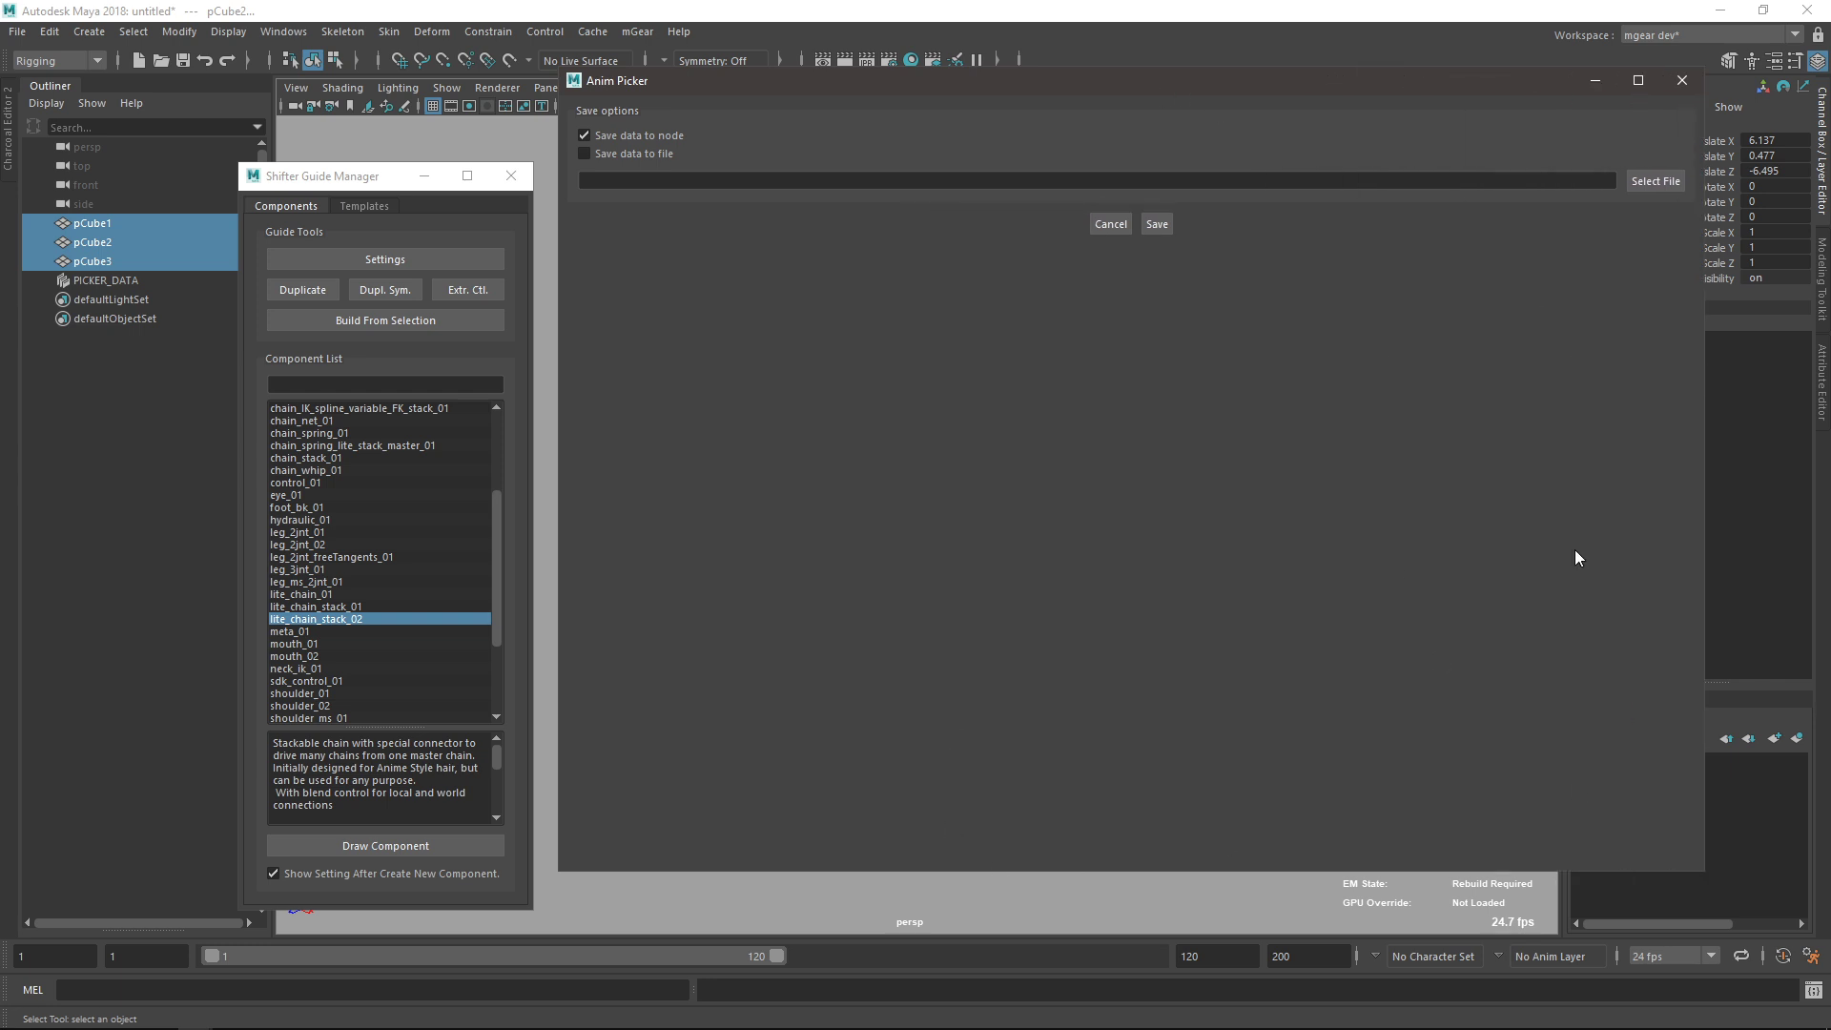
{"action": "left_click_drag", "start_coordinate": [1705, 868], "coordinate": [1019, 818]}
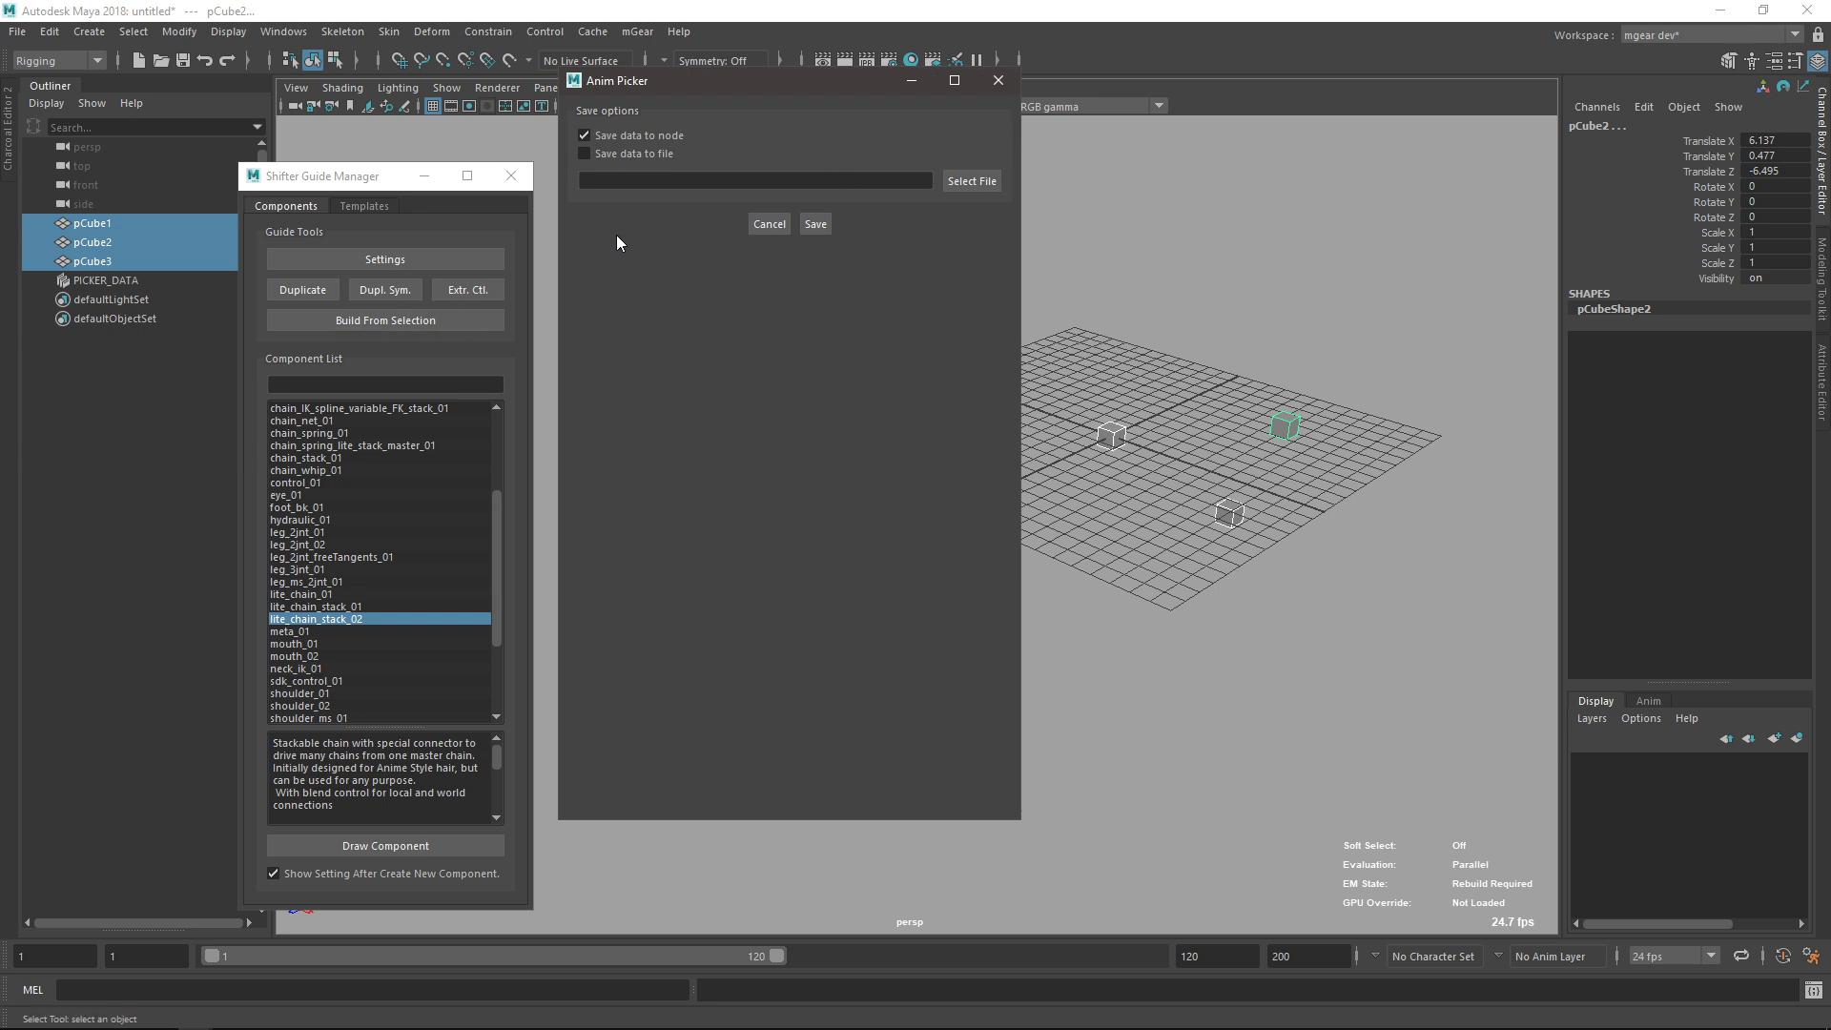
{"action": "key", "text": "alt+Tab"}
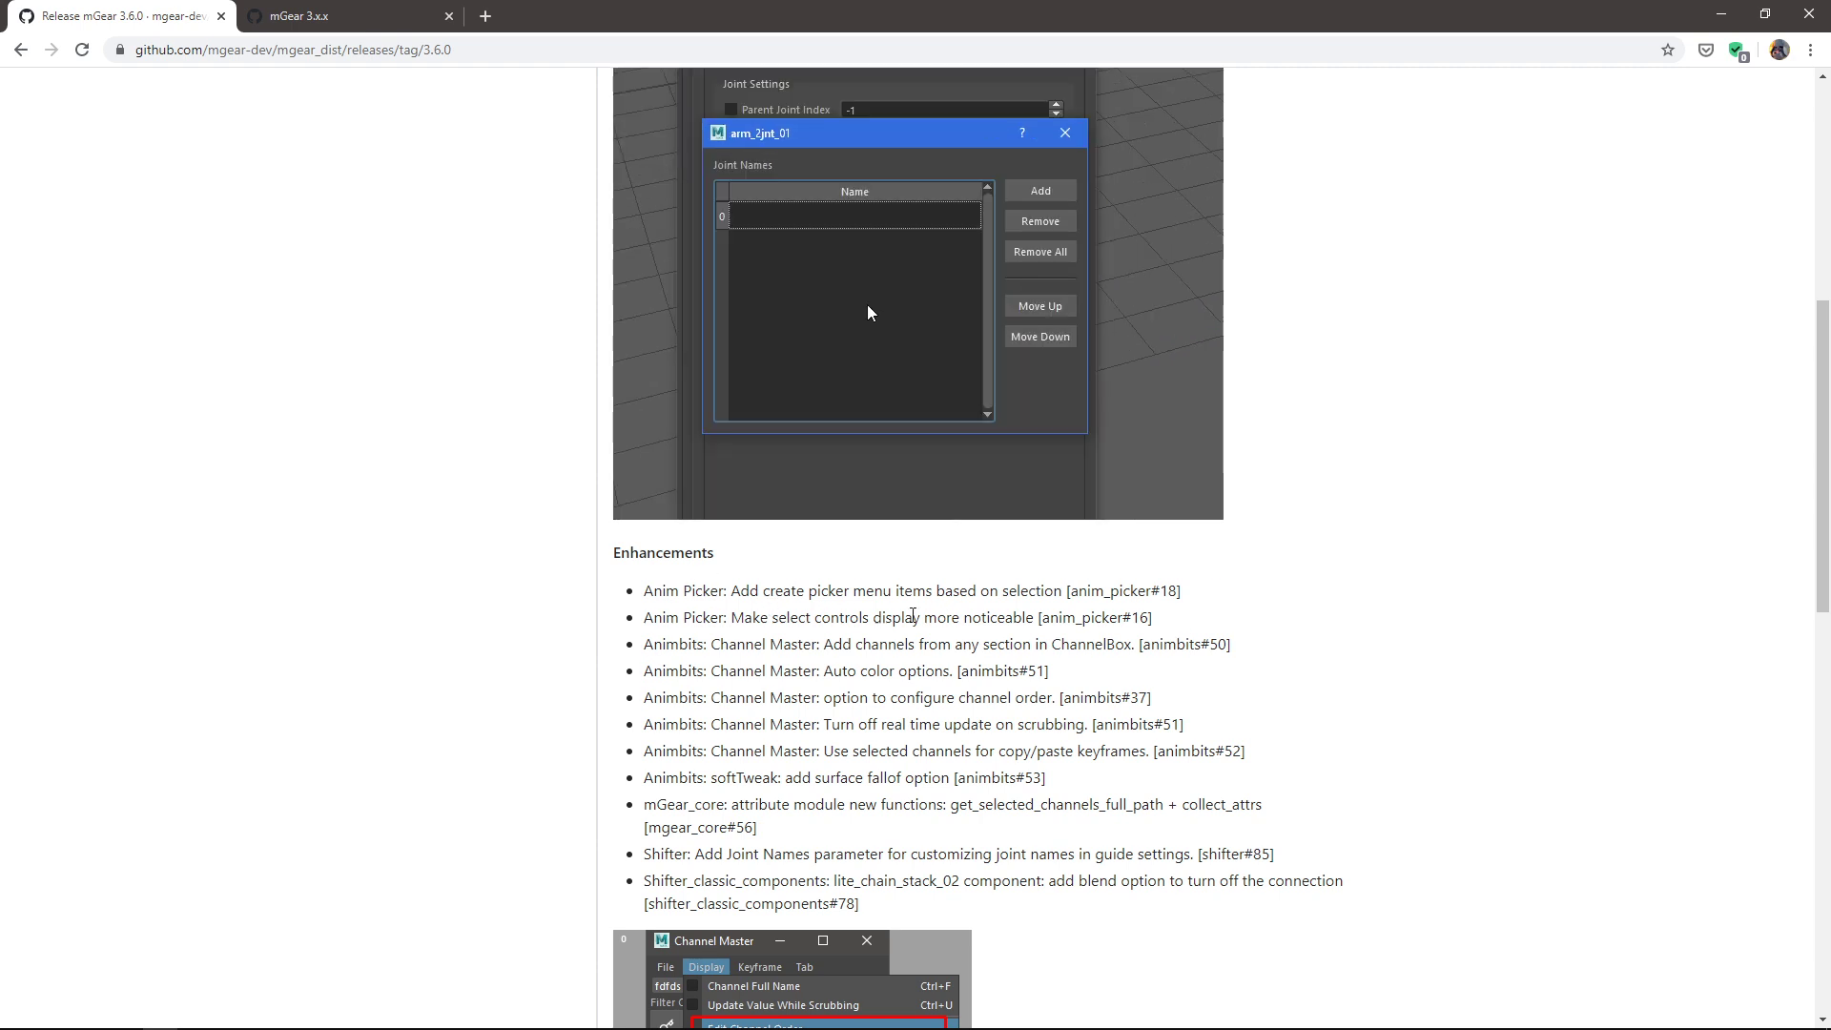
Scroll the mGear 3.6.0 release notes to Enhancements, then minimize Chrome back to Maya.
{"action": "scroll", "coordinate": [1181, 631], "scroll_direction": "down", "scroll_amount": 1}
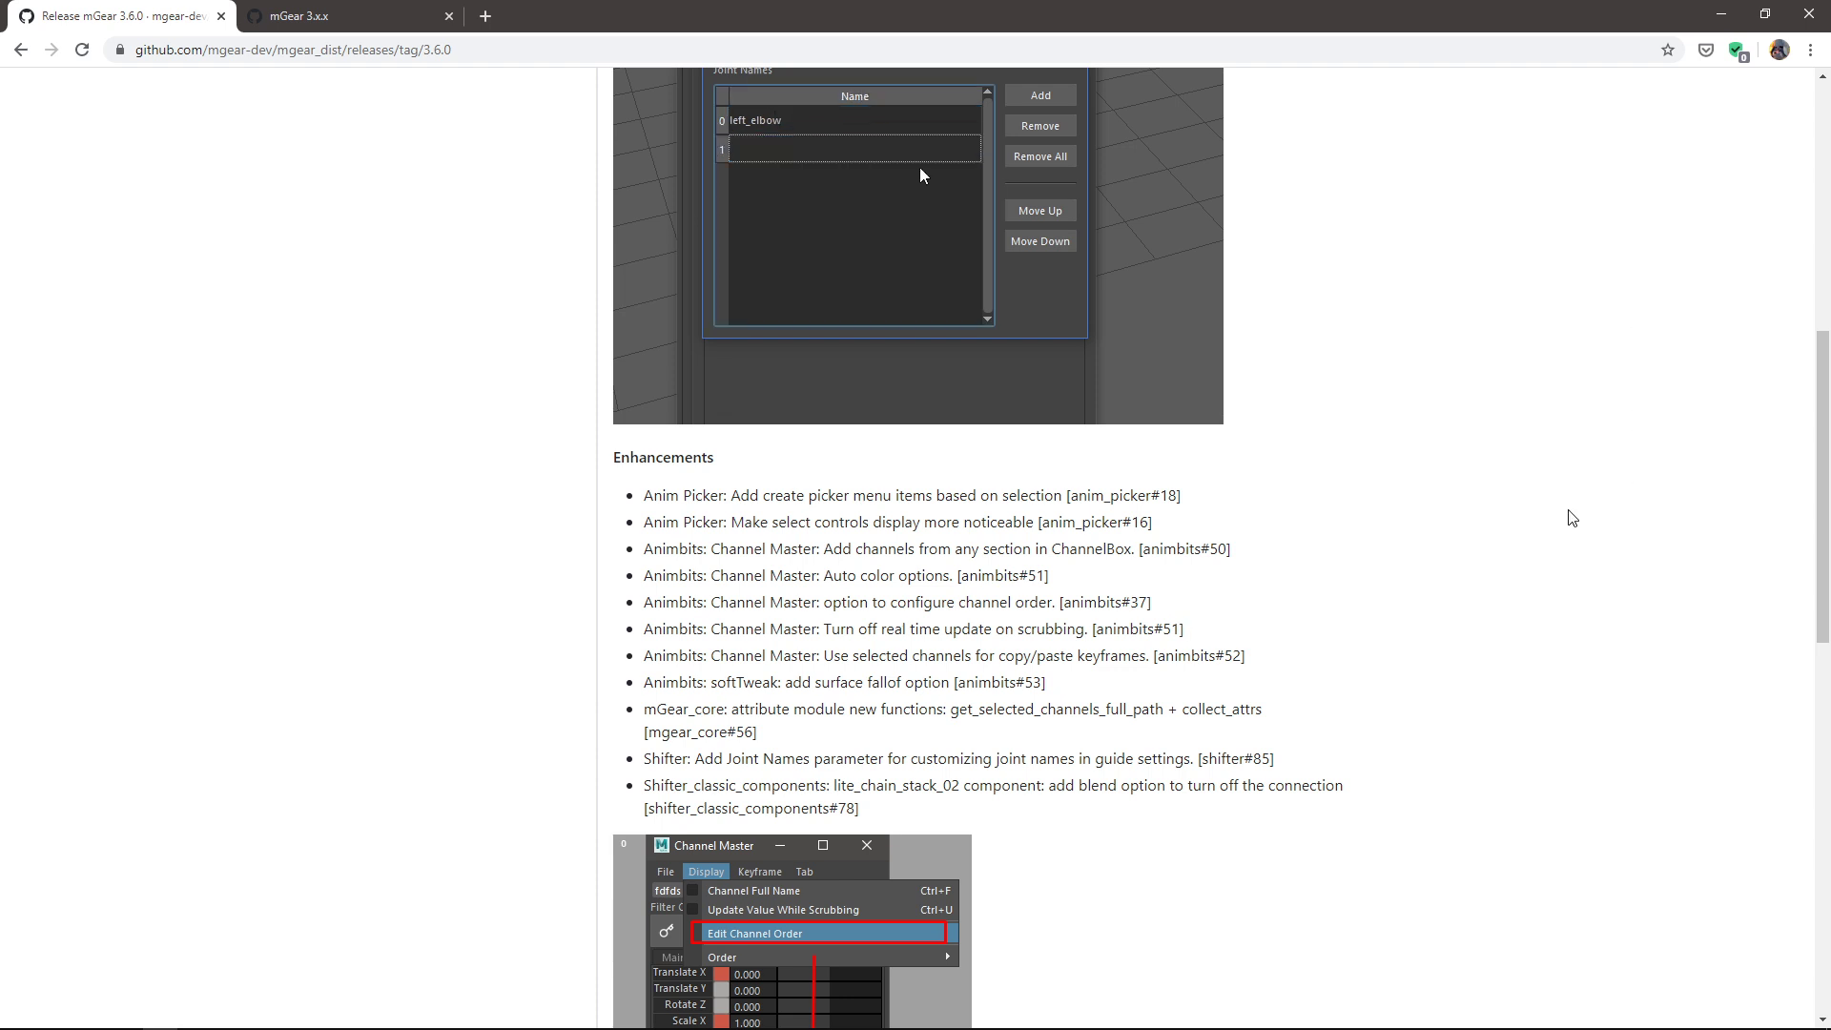
{"action": "scroll", "coordinate": [1172, 594], "scroll_direction": "down", "scroll_amount": 2}
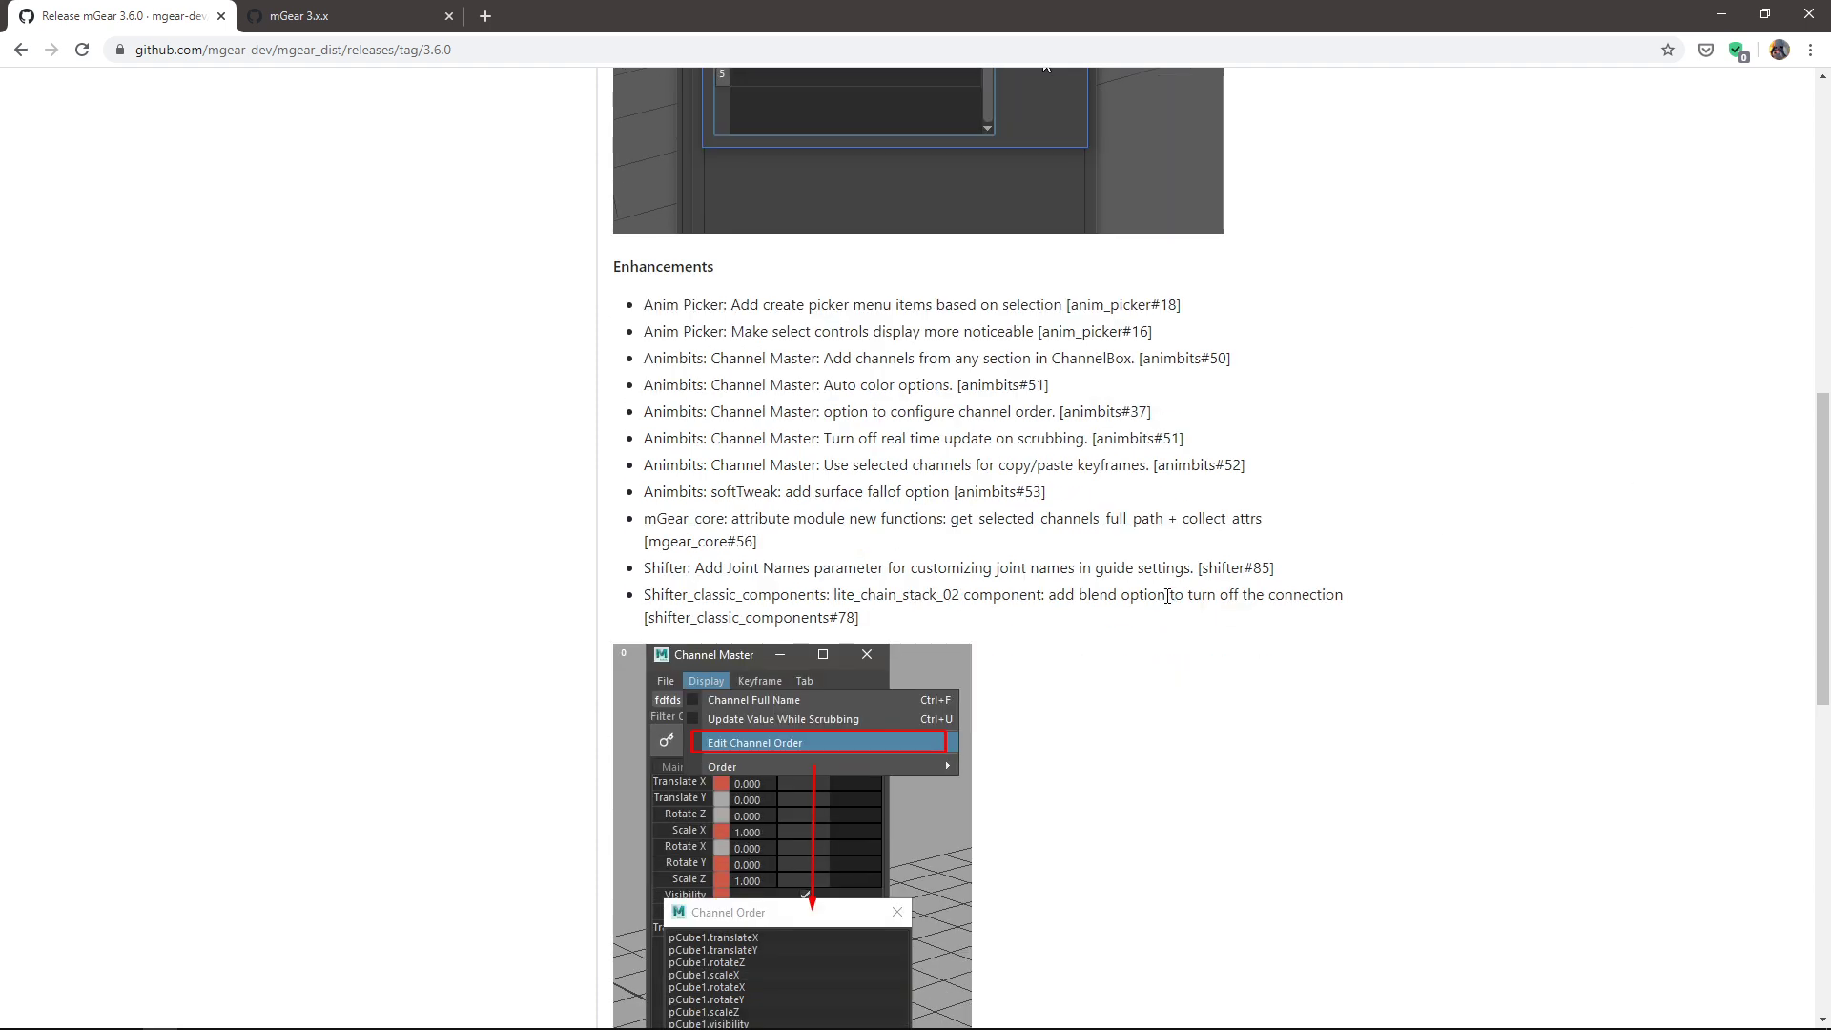
{"action": "scroll", "coordinate": [587, 613], "scroll_direction": "down", "scroll_amount": 1}
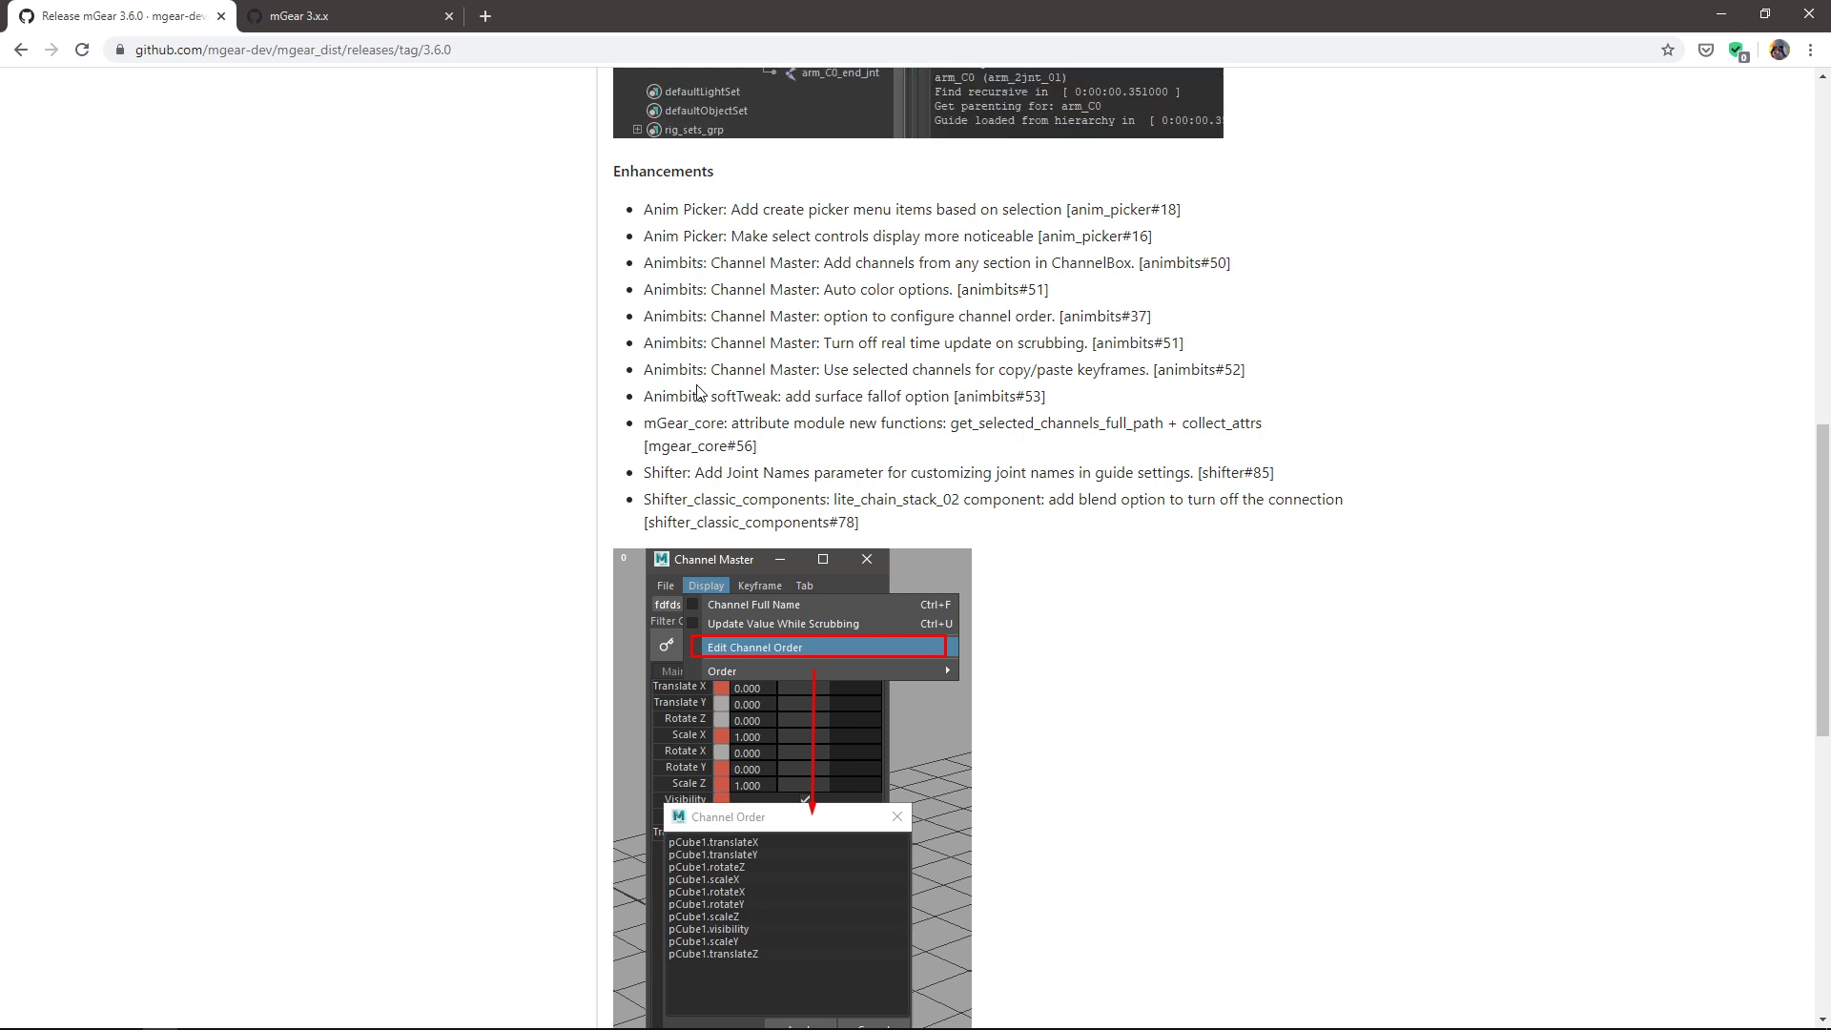
{"action": "left_click", "coordinate": [1721, 13]}
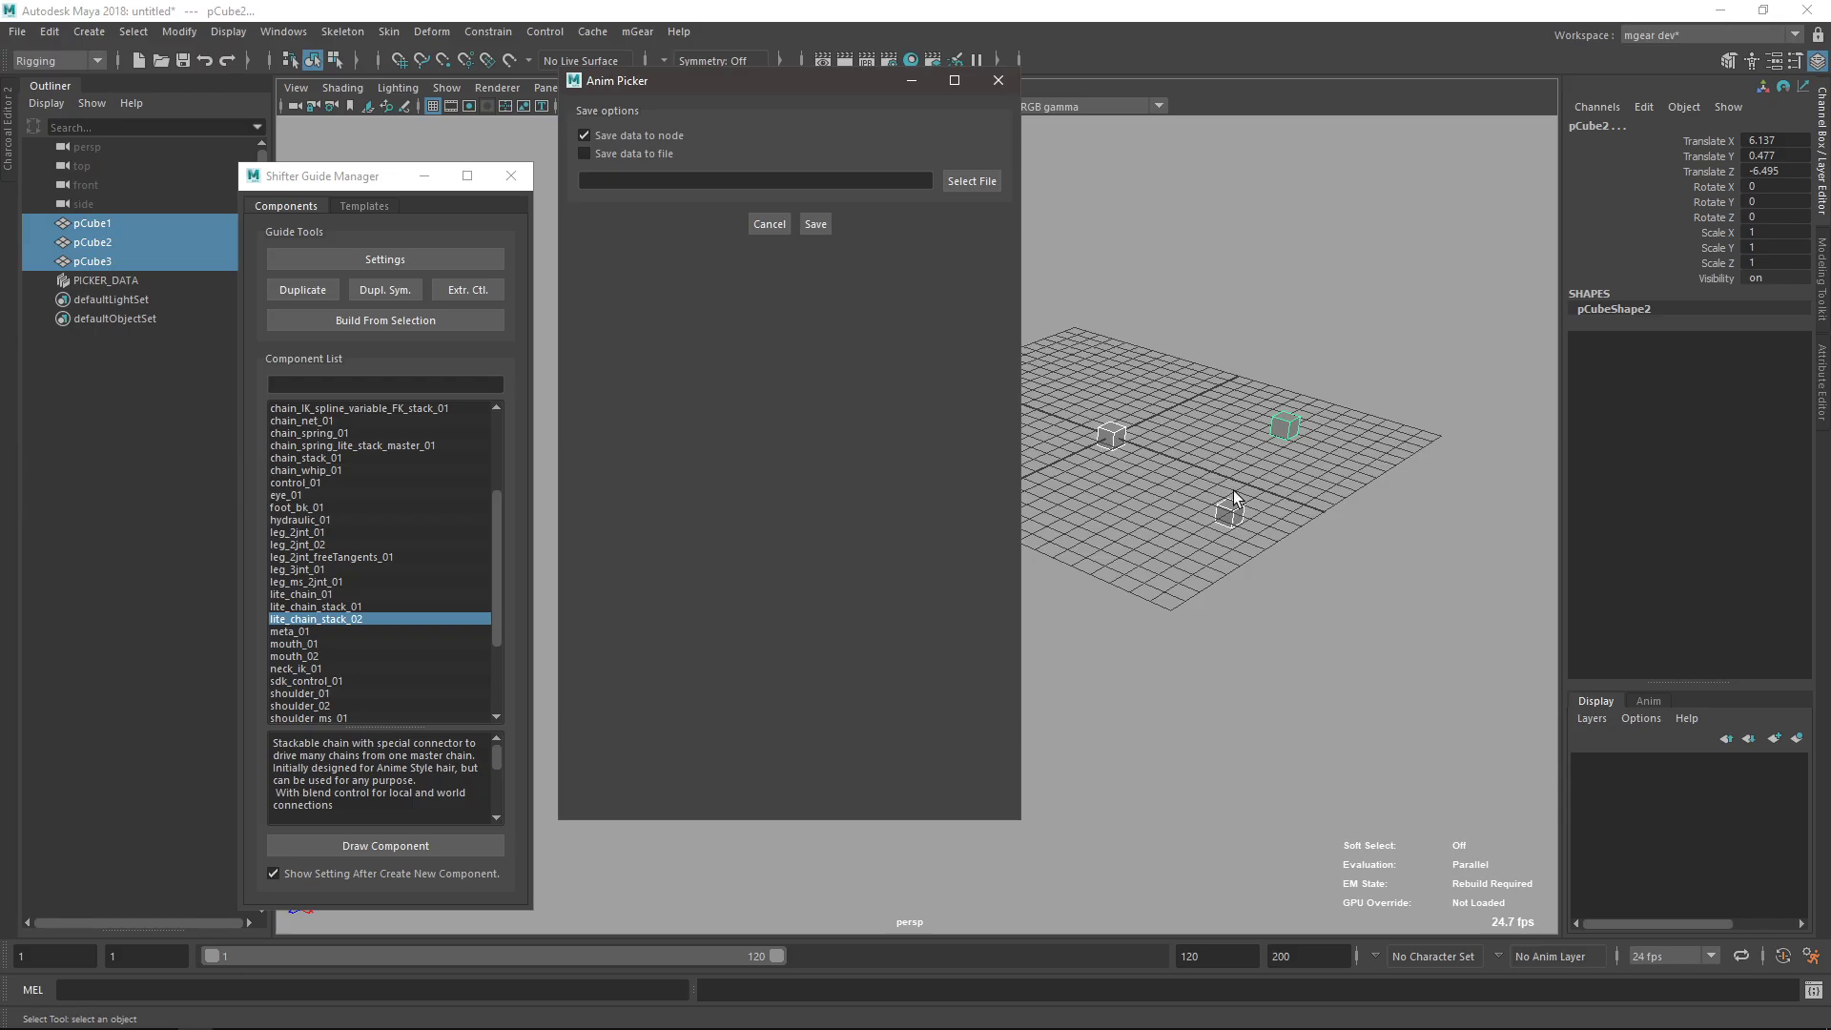
Close the Anim Picker and open the mGear Channel Master window beside the cubes.
{"action": "left_click_drag", "start_coordinate": [769, 89], "coordinate": [271, 143]}
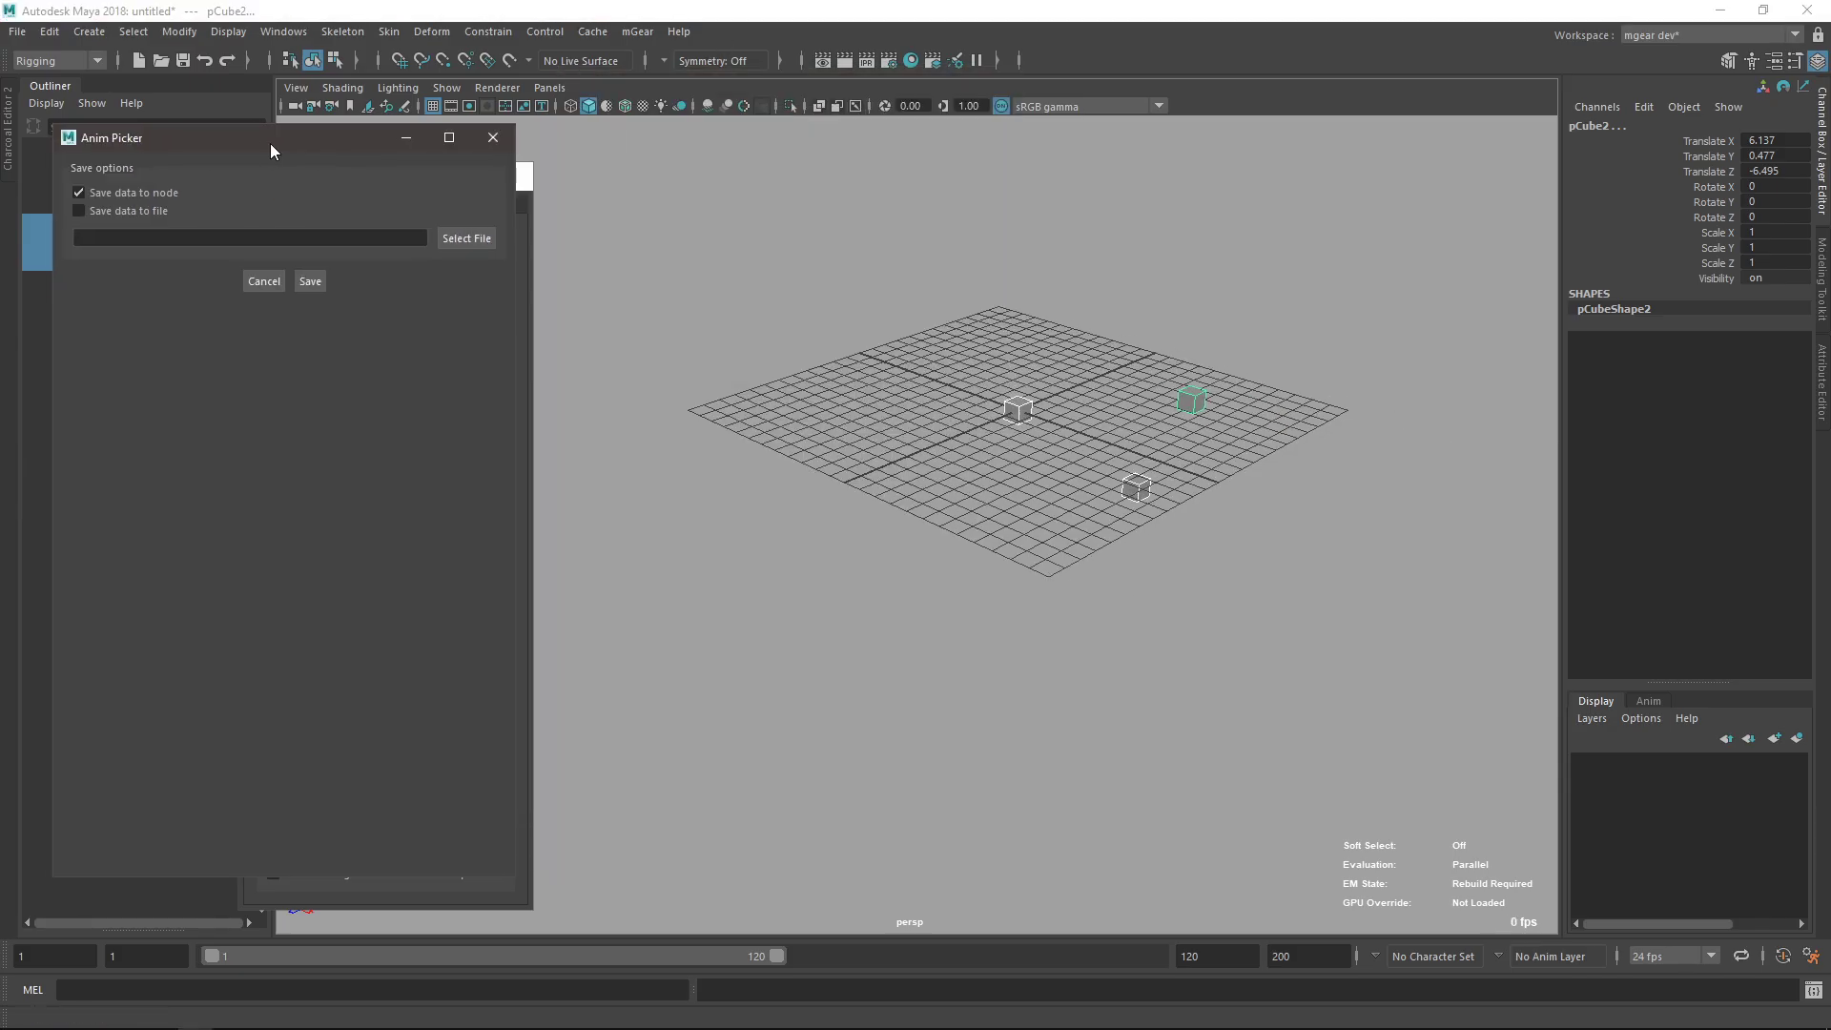
{"action": "left_click", "coordinate": [498, 136]}
{"action": "left_click", "coordinate": [632, 36]}
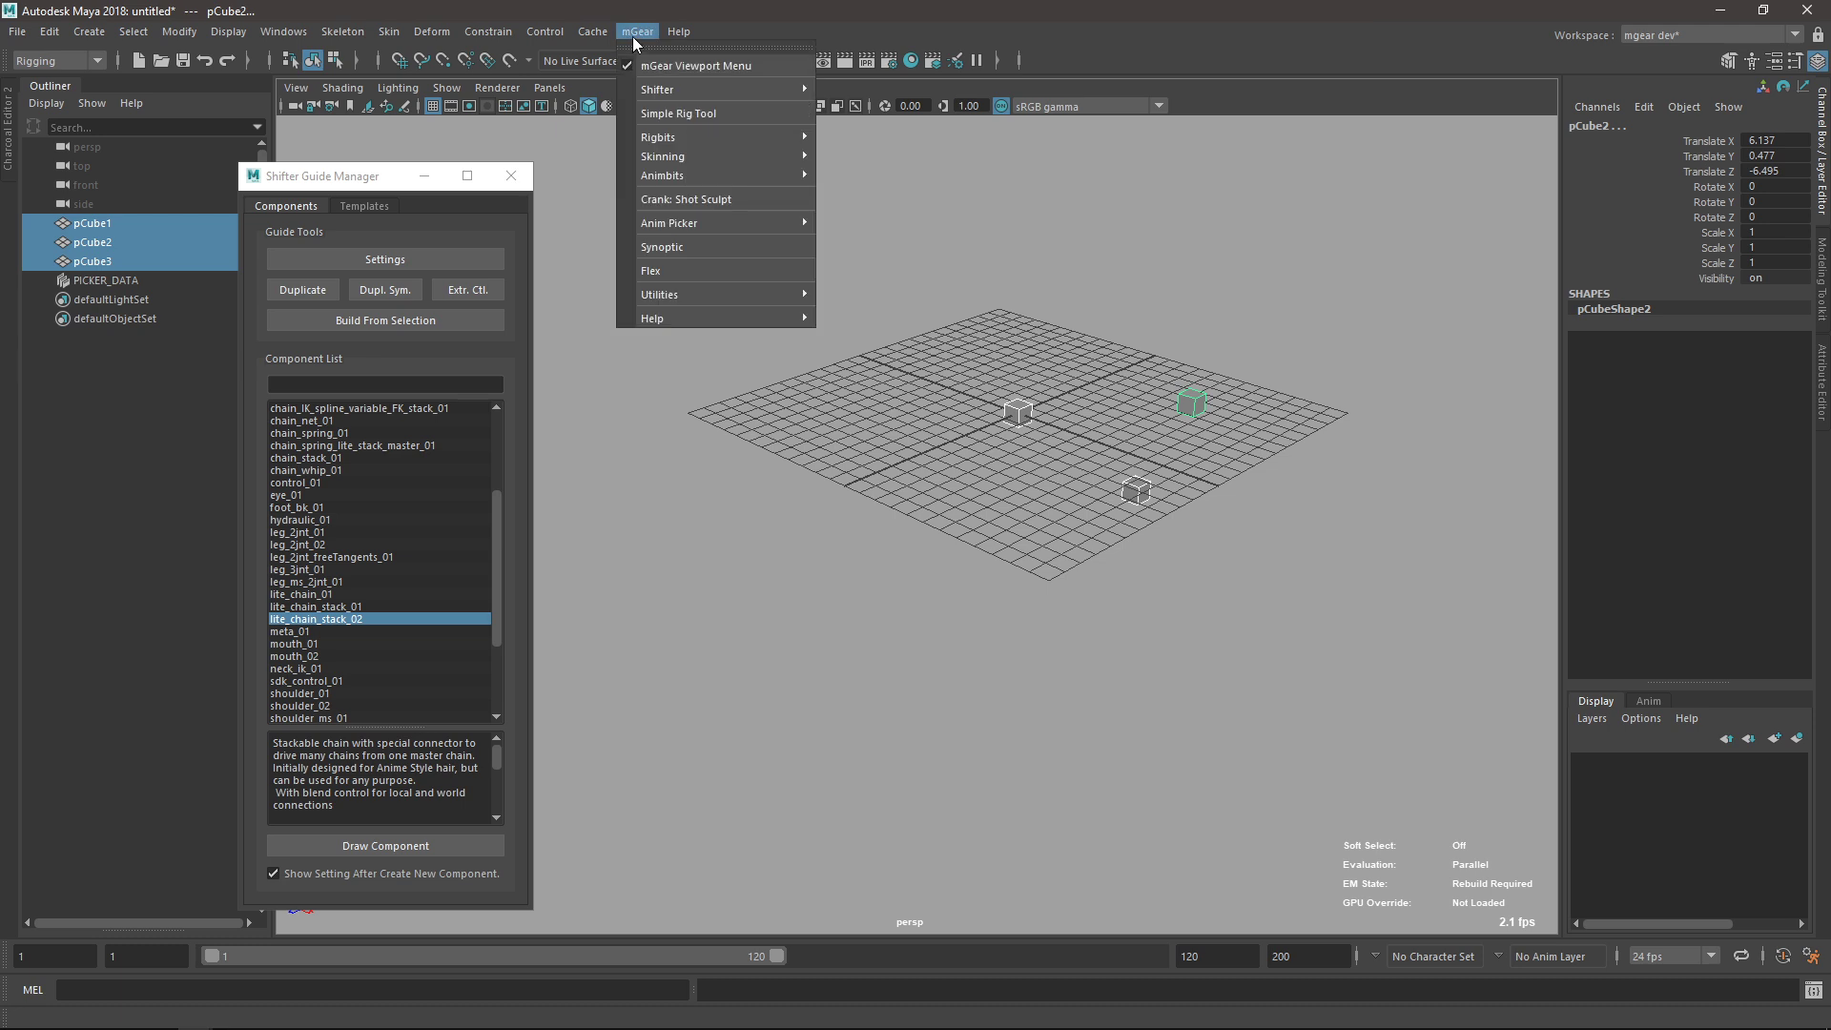
{"action": "mouse_move", "coordinate": [665, 178]}
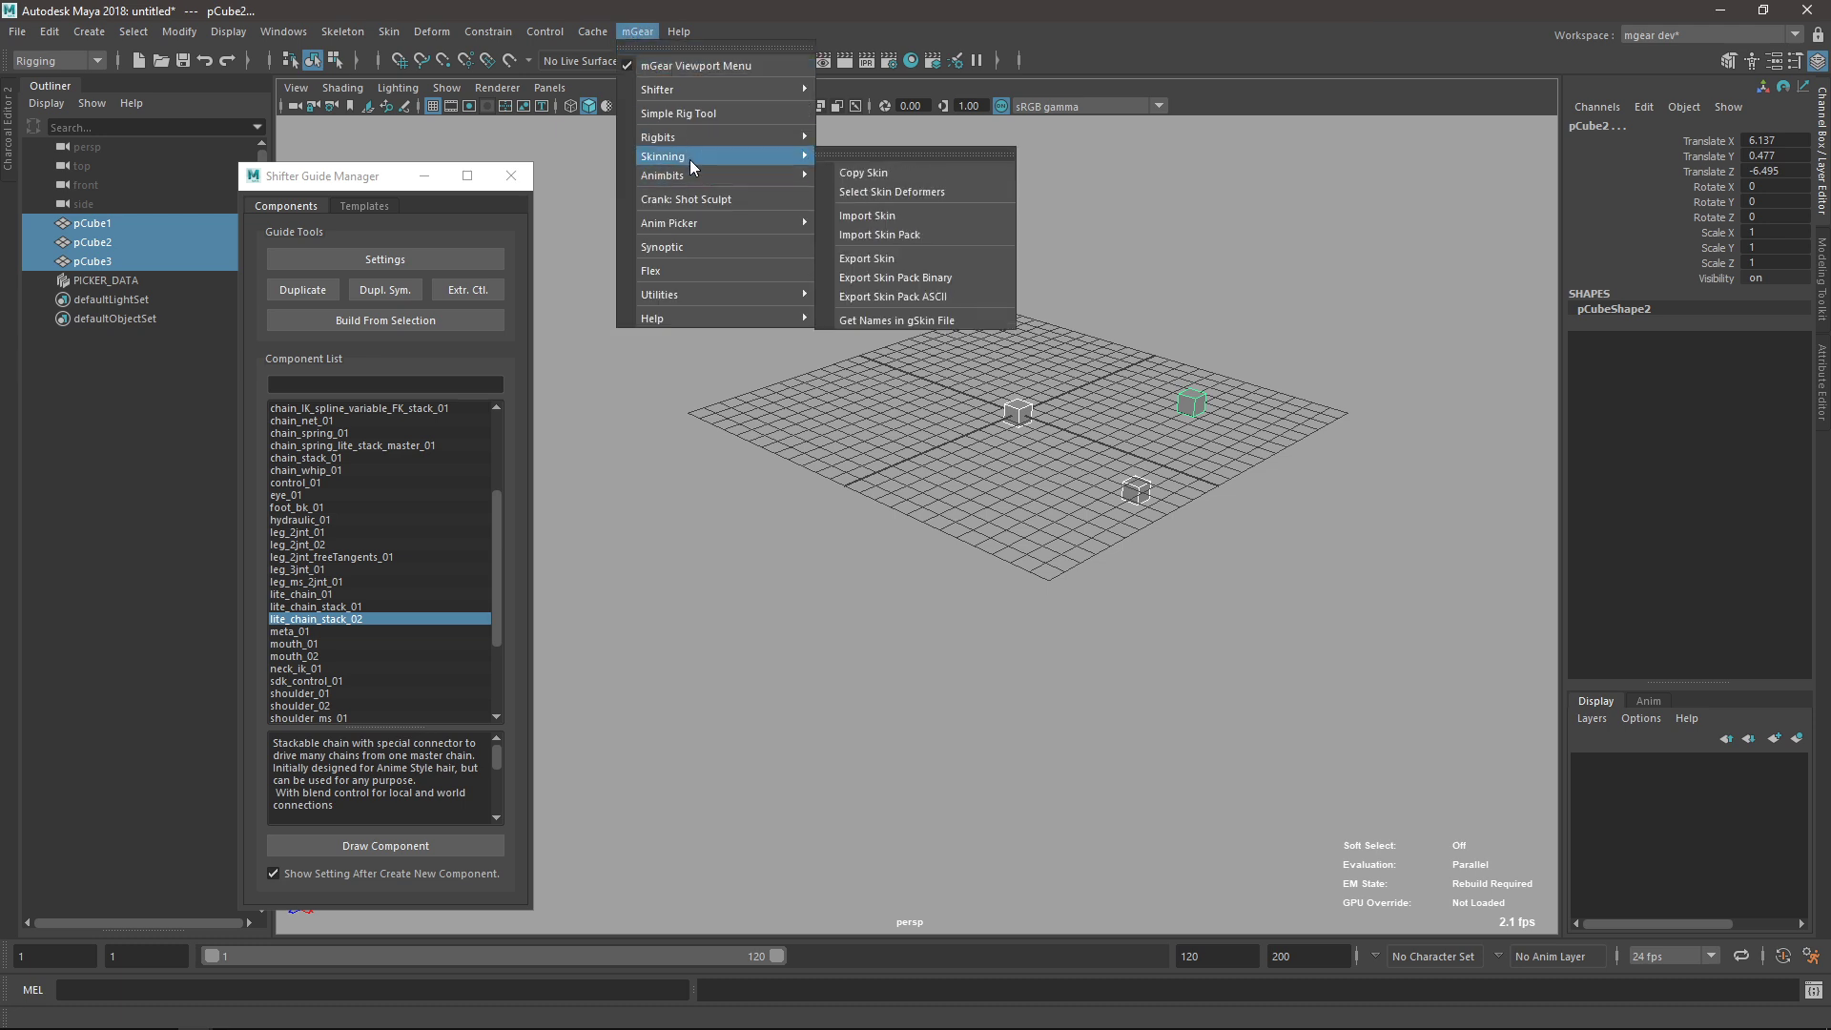
{"action": "left_click", "coordinate": [871, 194]}
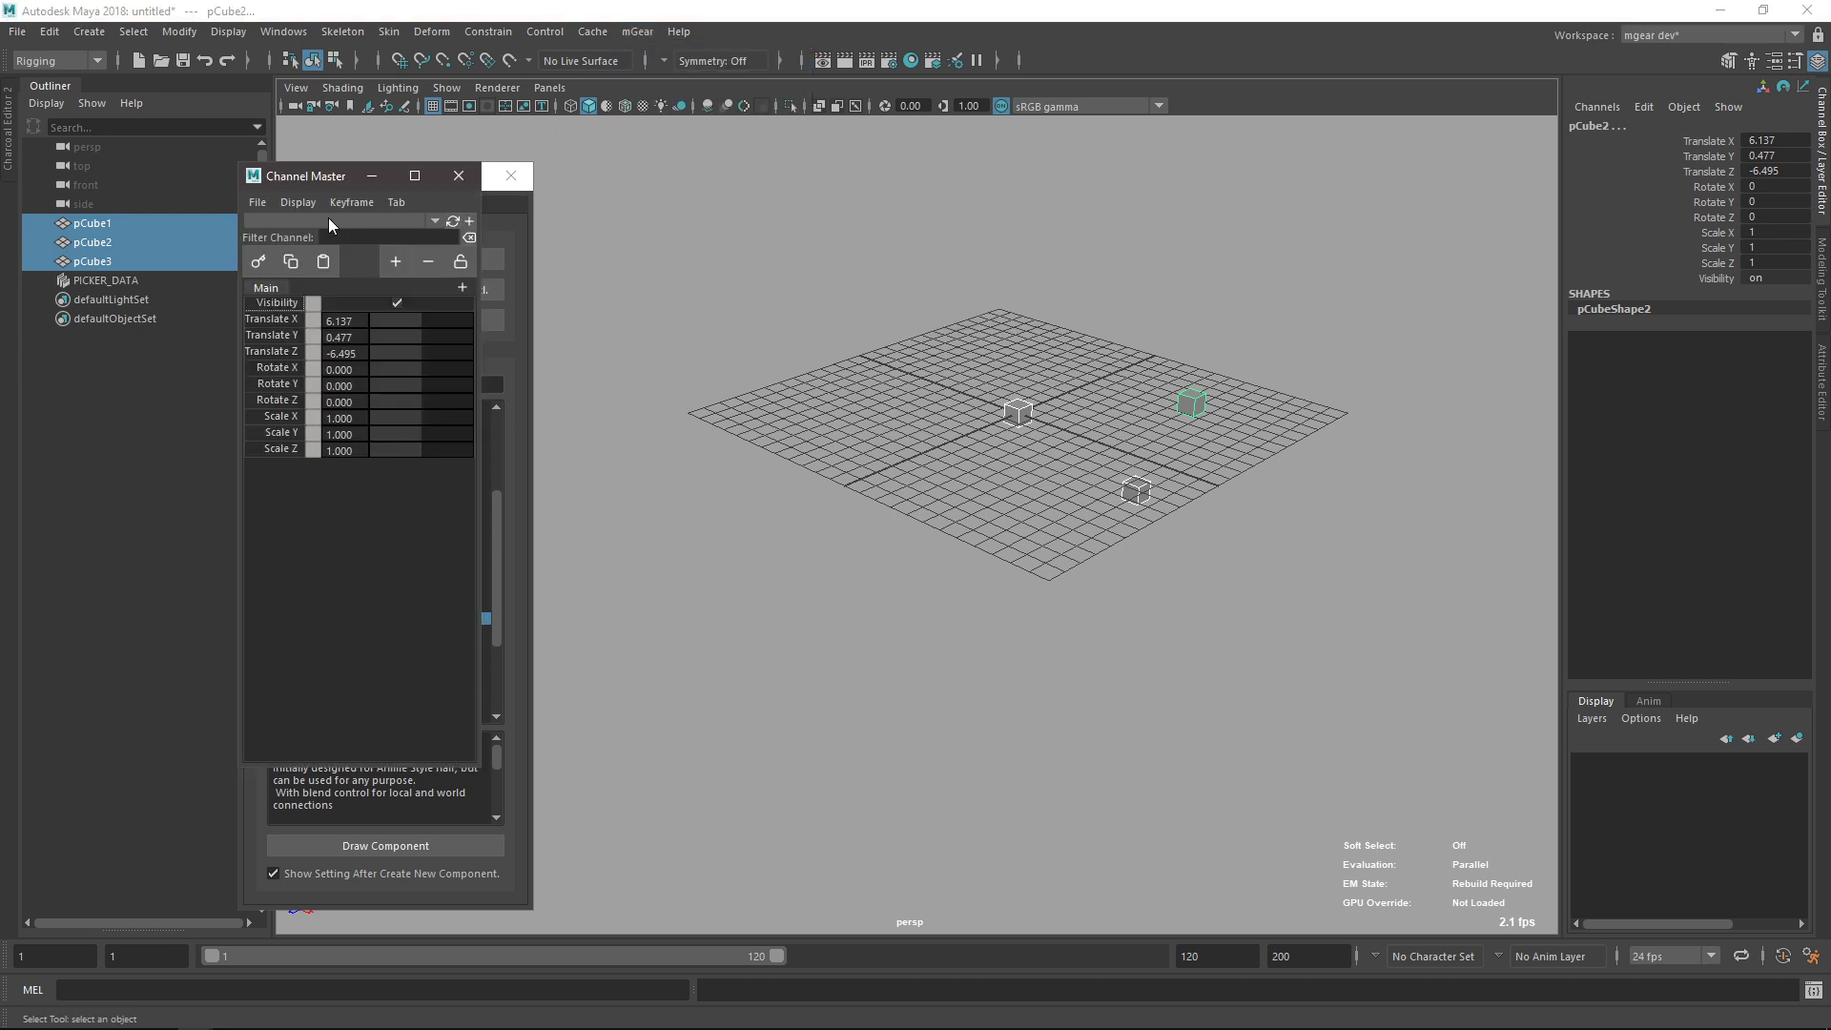
{"action": "left_click_drag", "start_coordinate": [289, 175], "coordinate": [689, 210]}
{"action": "mouse_move", "coordinate": [1095, 485]}
{"action": "right_mouse_down", "text": "alt"}
{"action": "mouse_move", "coordinate": [1105, 328]}
{"action": "mouse_move", "coordinate": [1075, 454]}
{"action": "right_mouse_up", "text": "alt"}
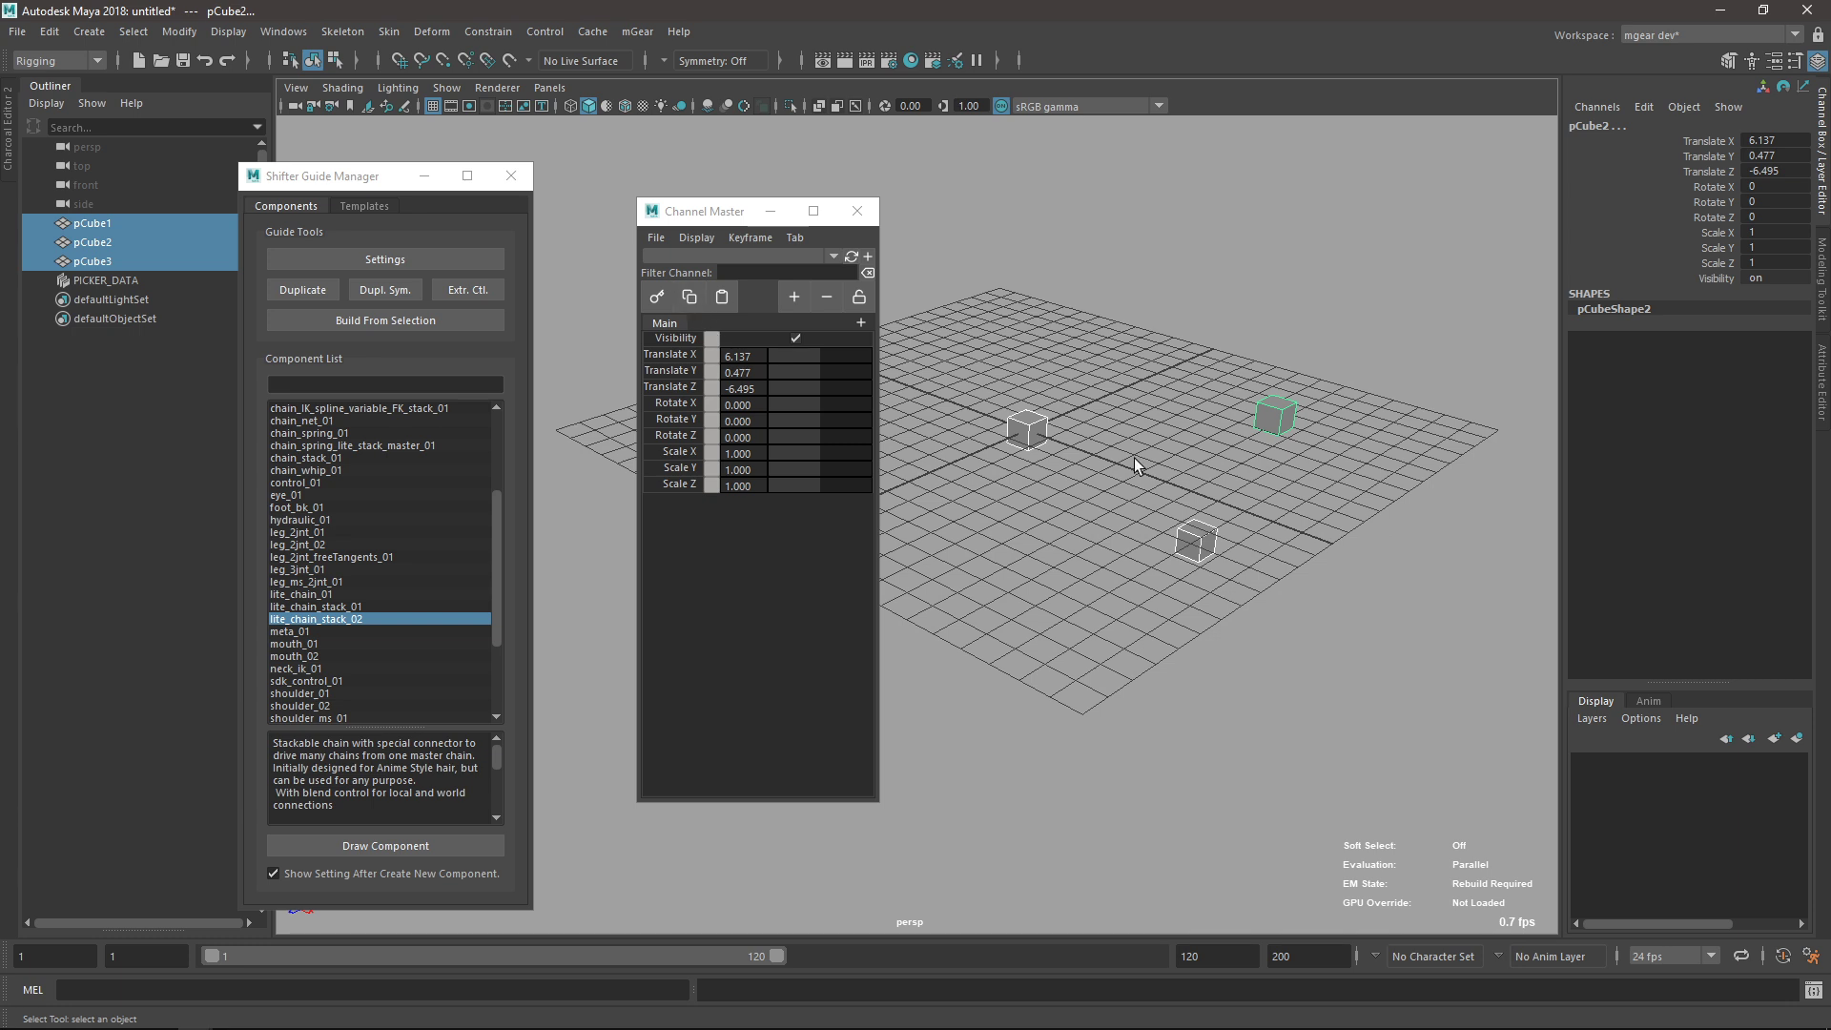
Create a Channel Master node named samplenode and add a tab named test.
{"action": "left_click", "coordinate": [866, 256]}
{"action": "type", "text": "samplenode"}
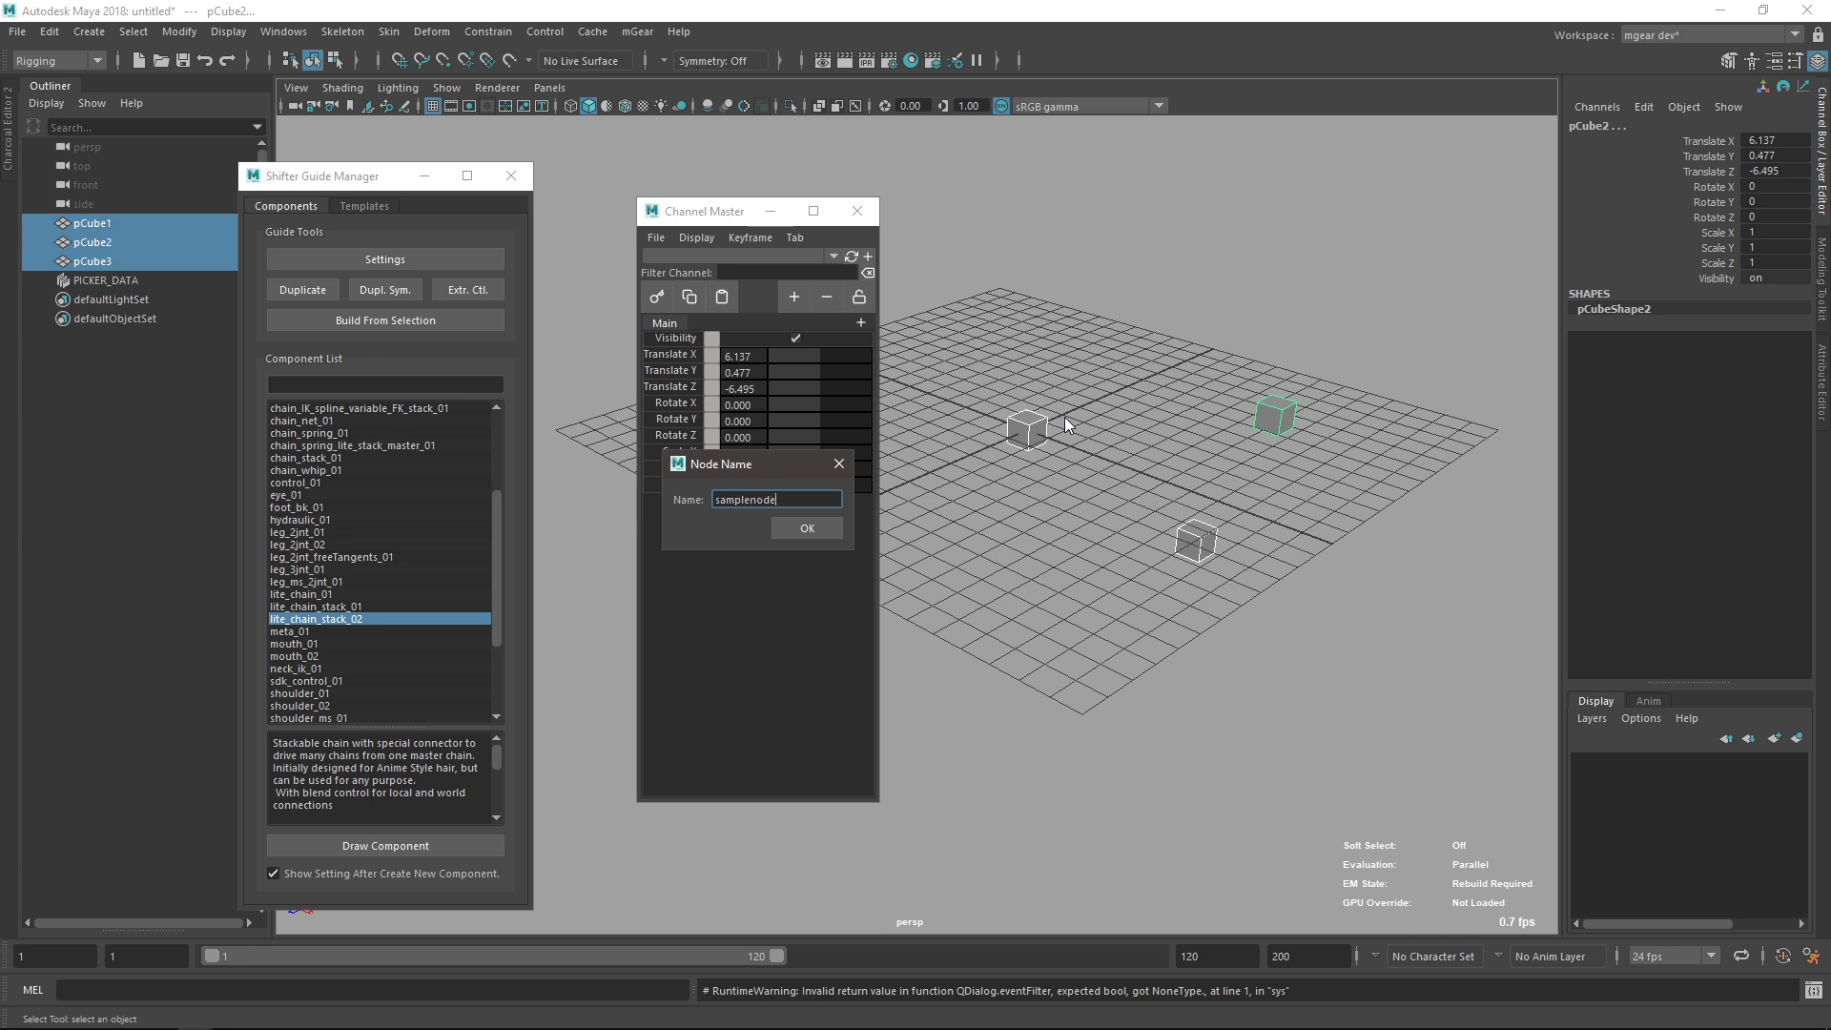
{"action": "key", "text": "Return"}
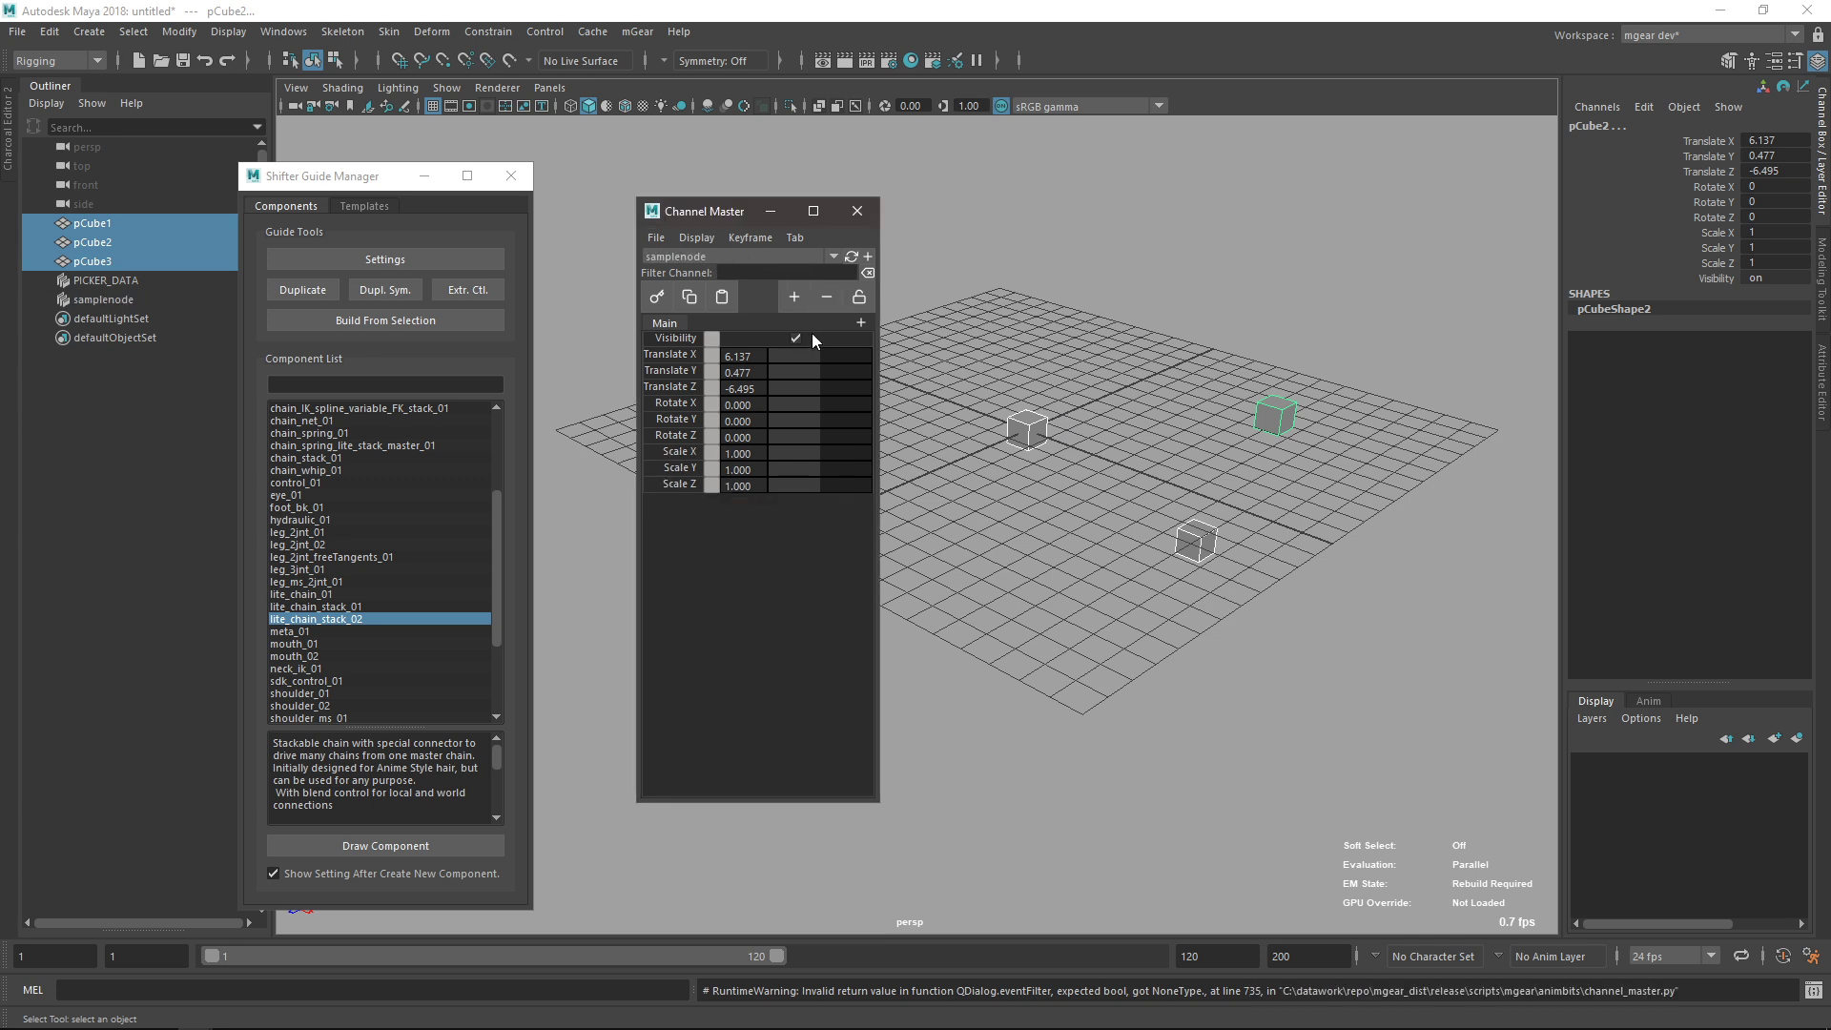
{"action": "left_click", "coordinate": [861, 323]}
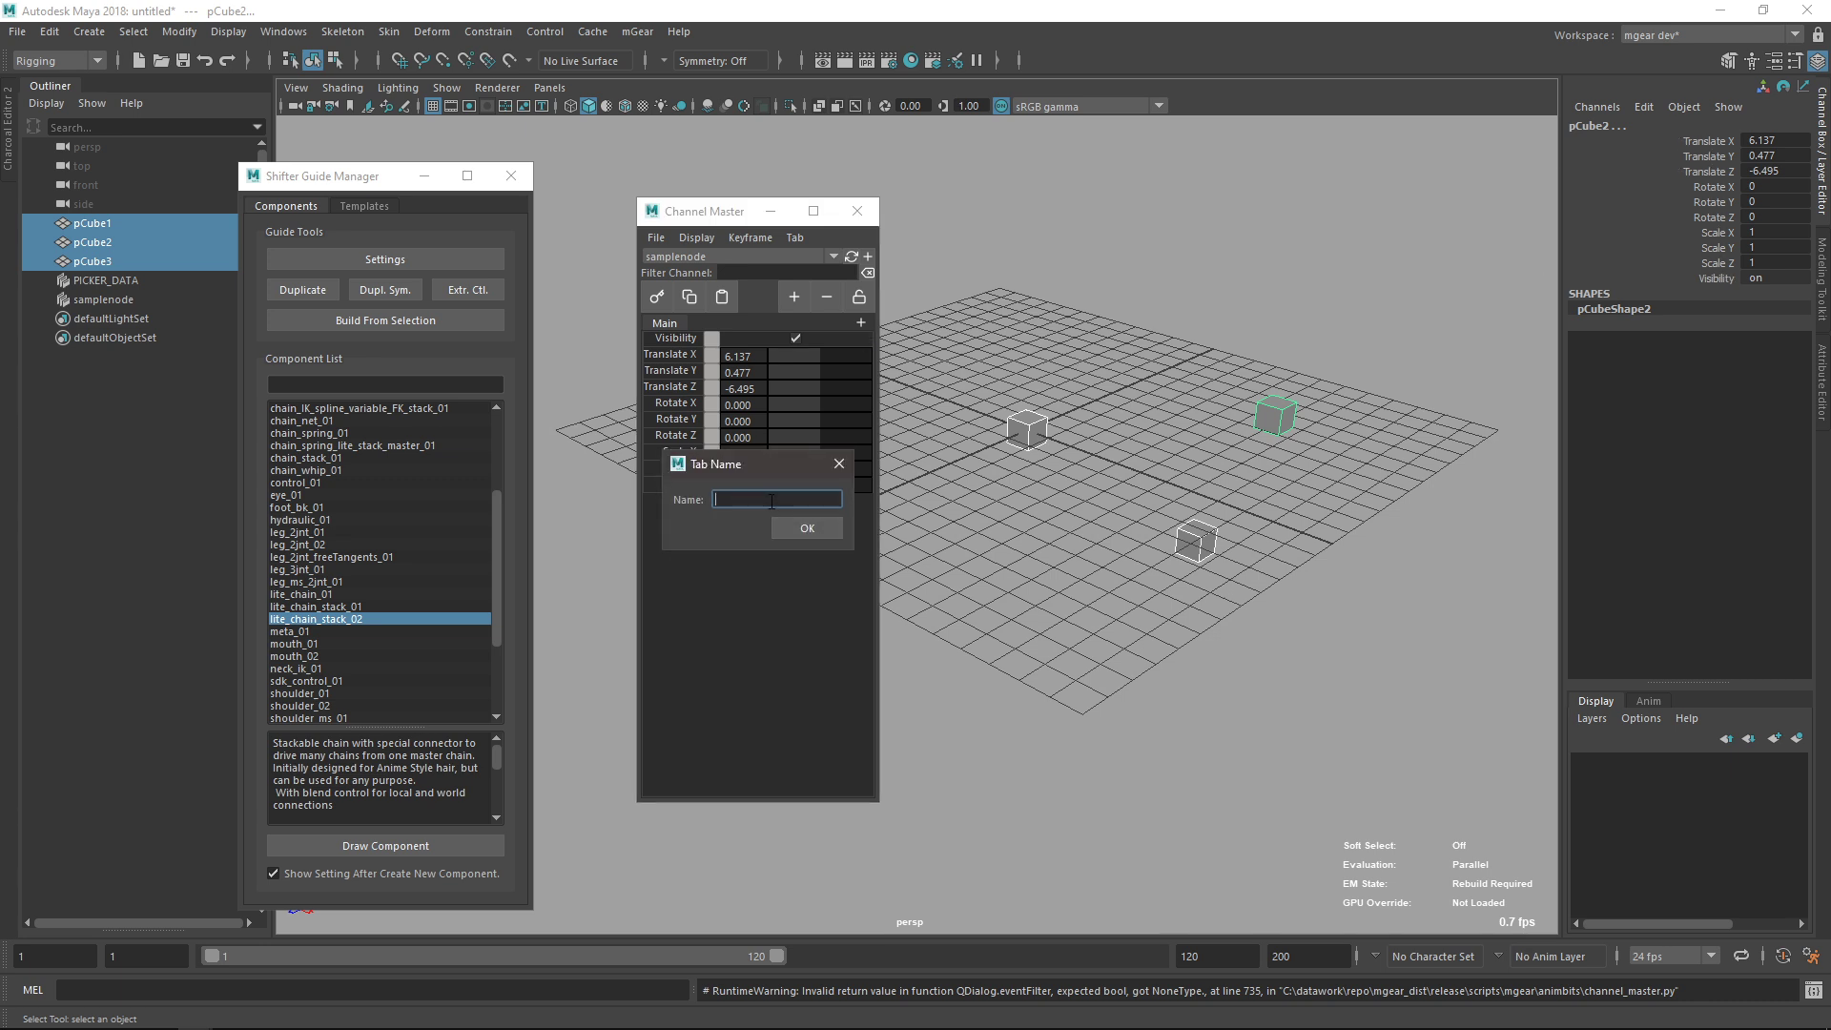
{"action": "type", "text": "test"}
{"action": "key", "text": "Return"}
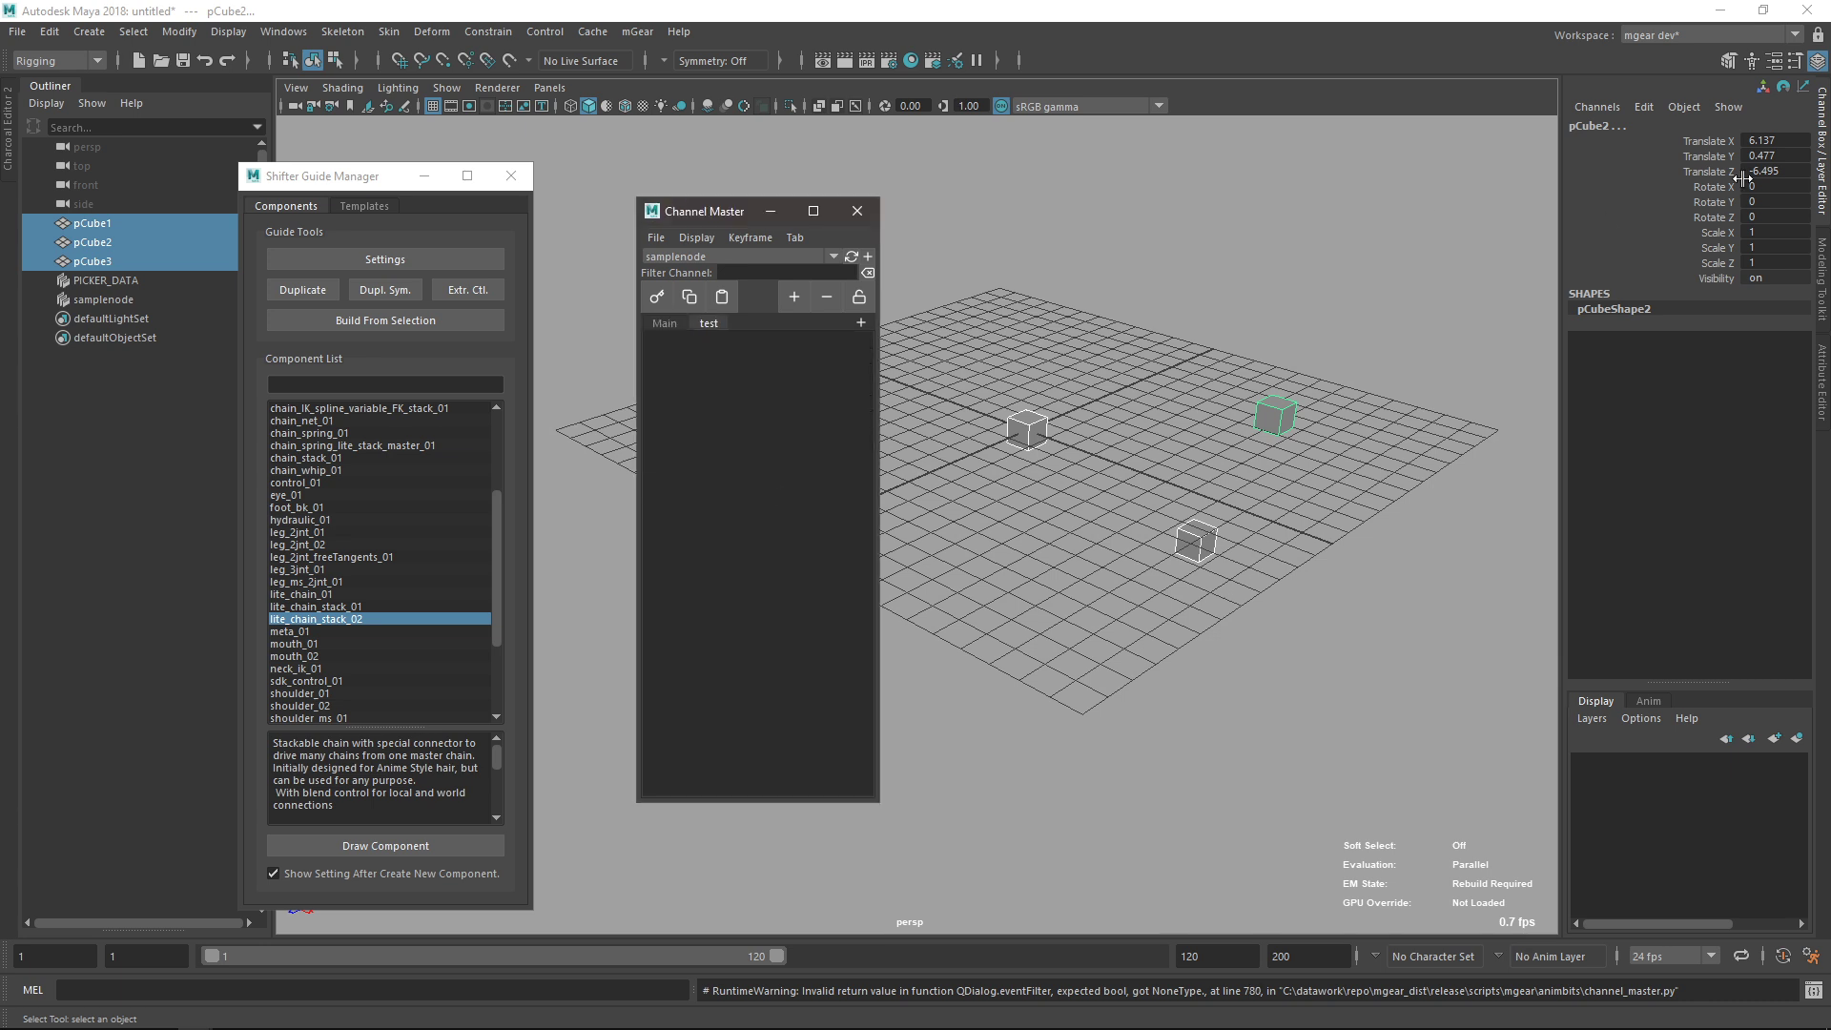
{"action": "left_click_drag", "start_coordinate": [1013, 377], "coordinate": [1036, 452]}
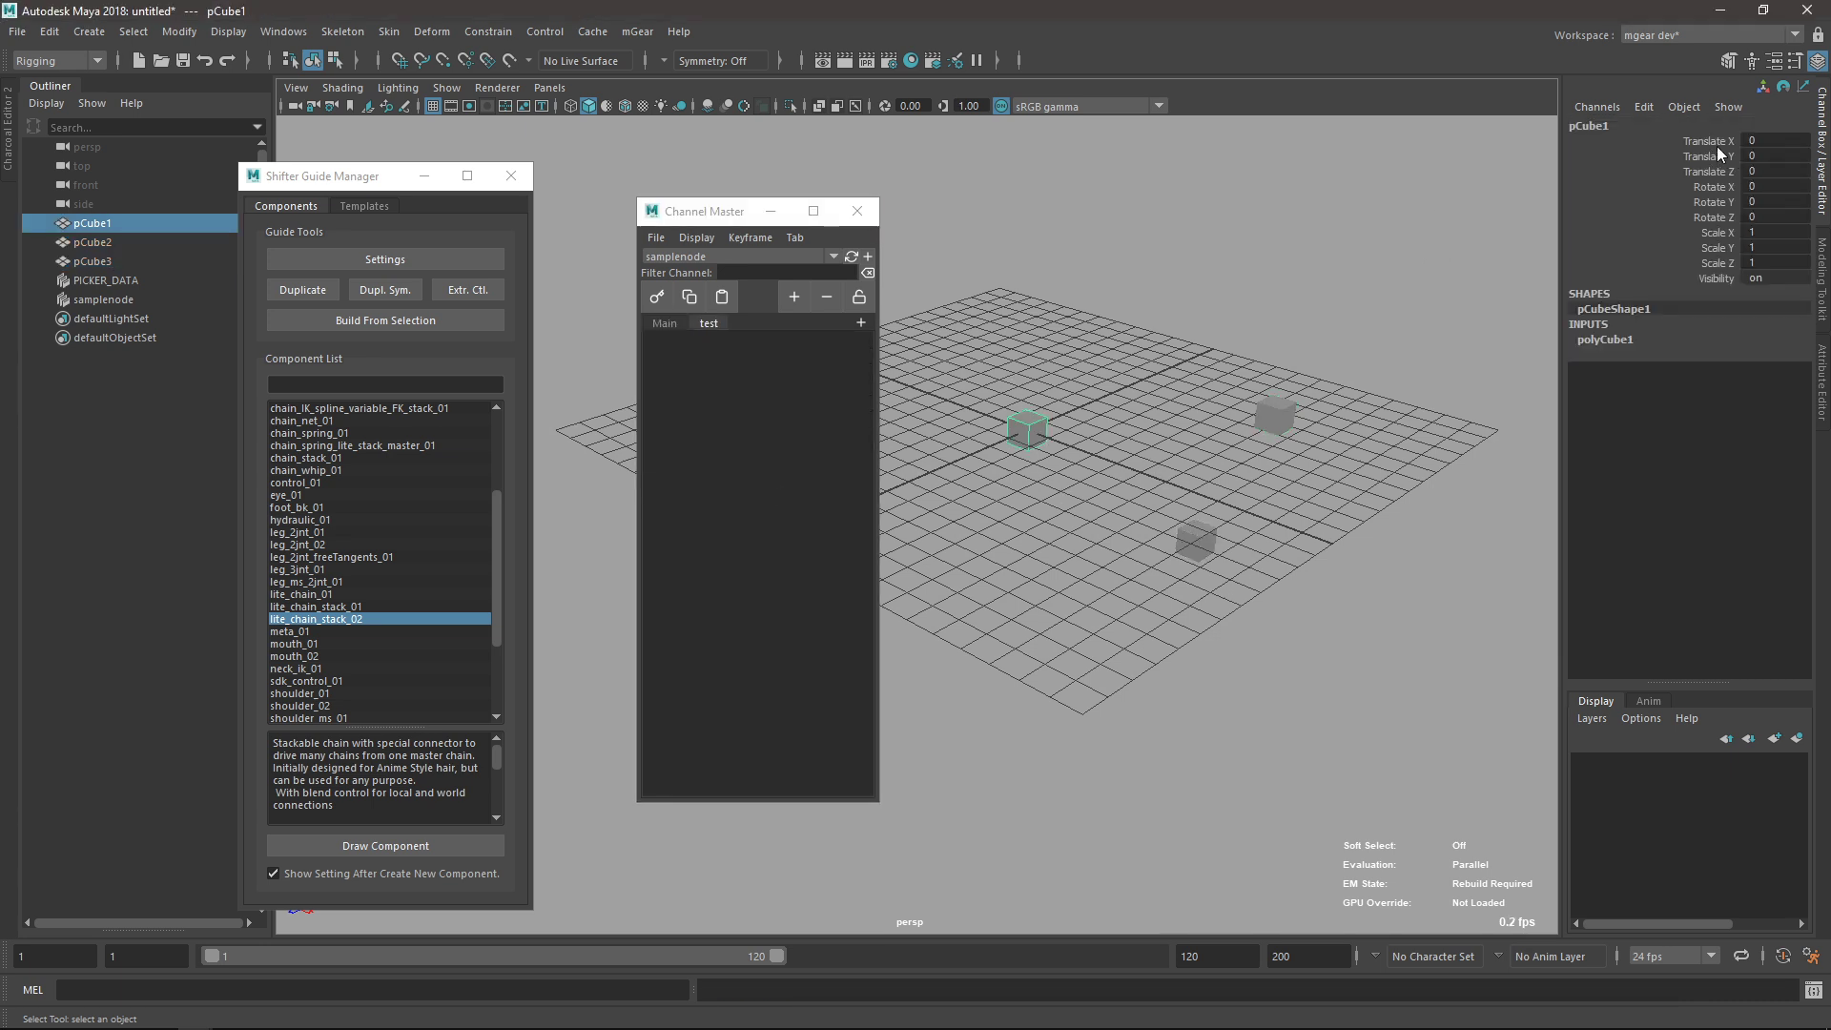
Add pCube1's Translate X through Scale X channels to the test tab and save the node.
{"action": "left_click_drag", "start_coordinate": [1716, 143], "coordinate": [1711, 232]}
{"action": "left_click", "coordinate": [859, 324]}
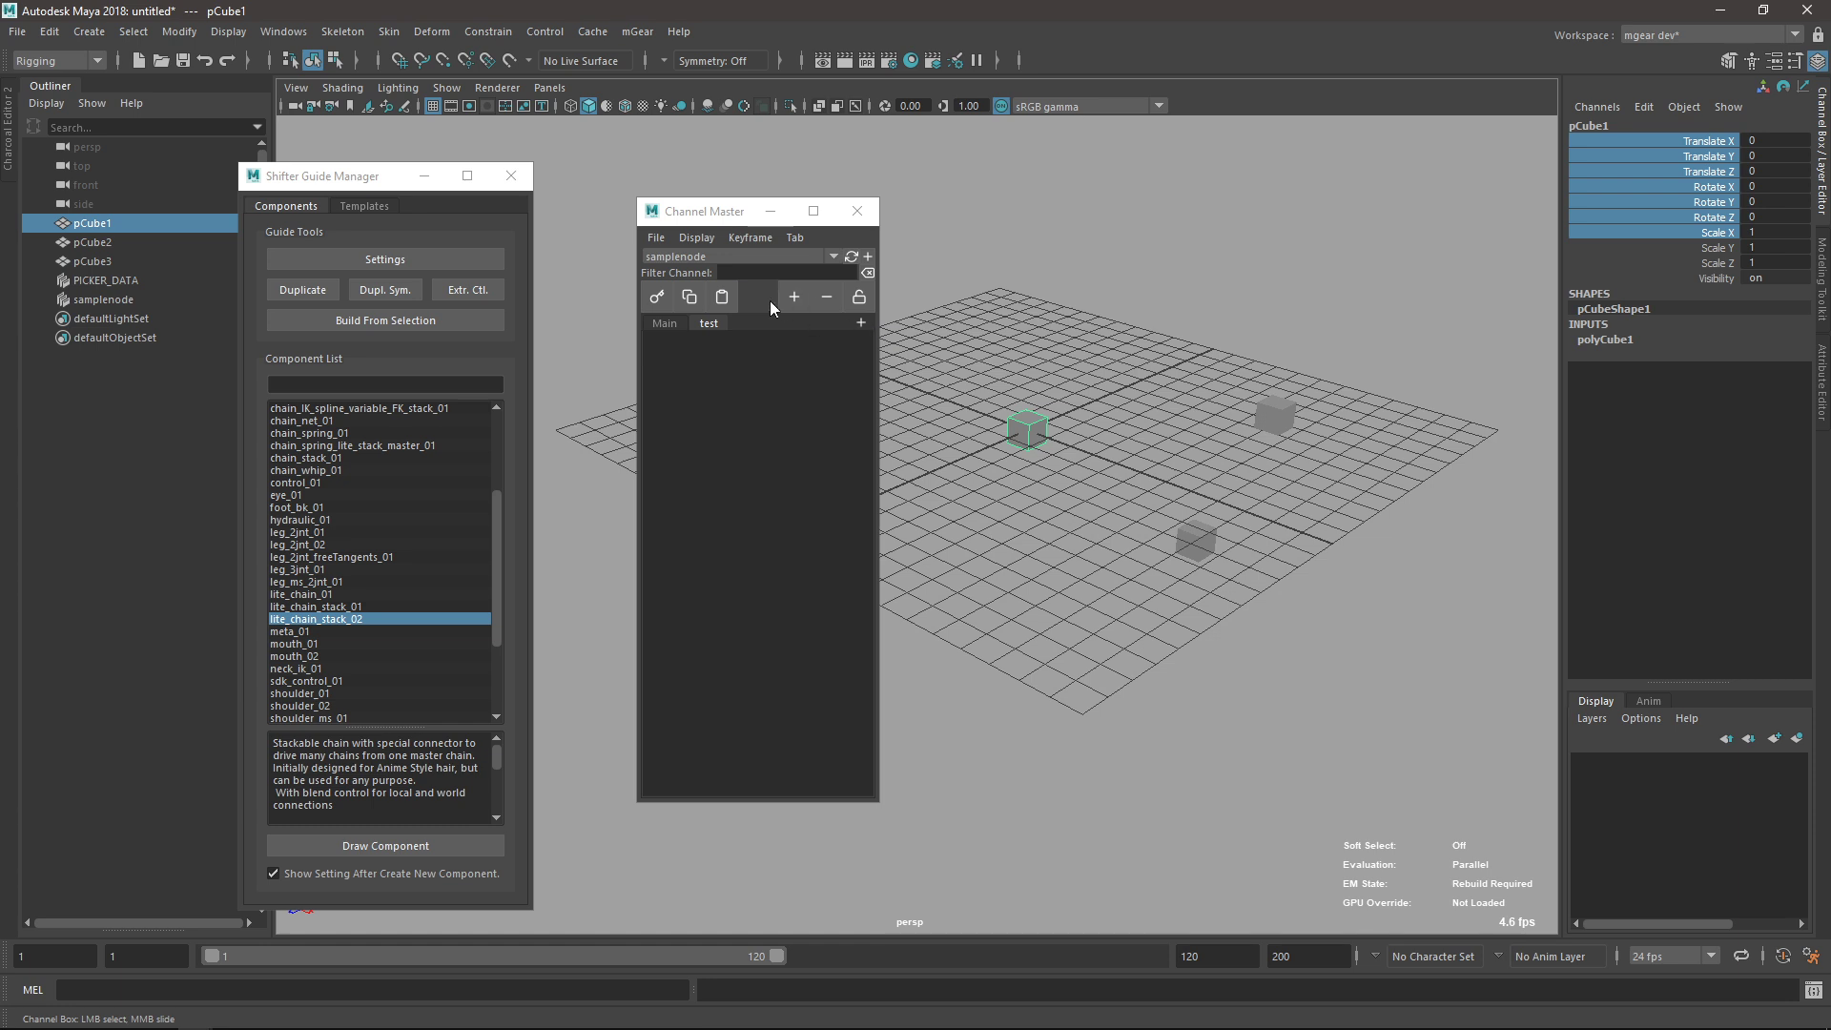
{"action": "left_click", "coordinate": [654, 241]}
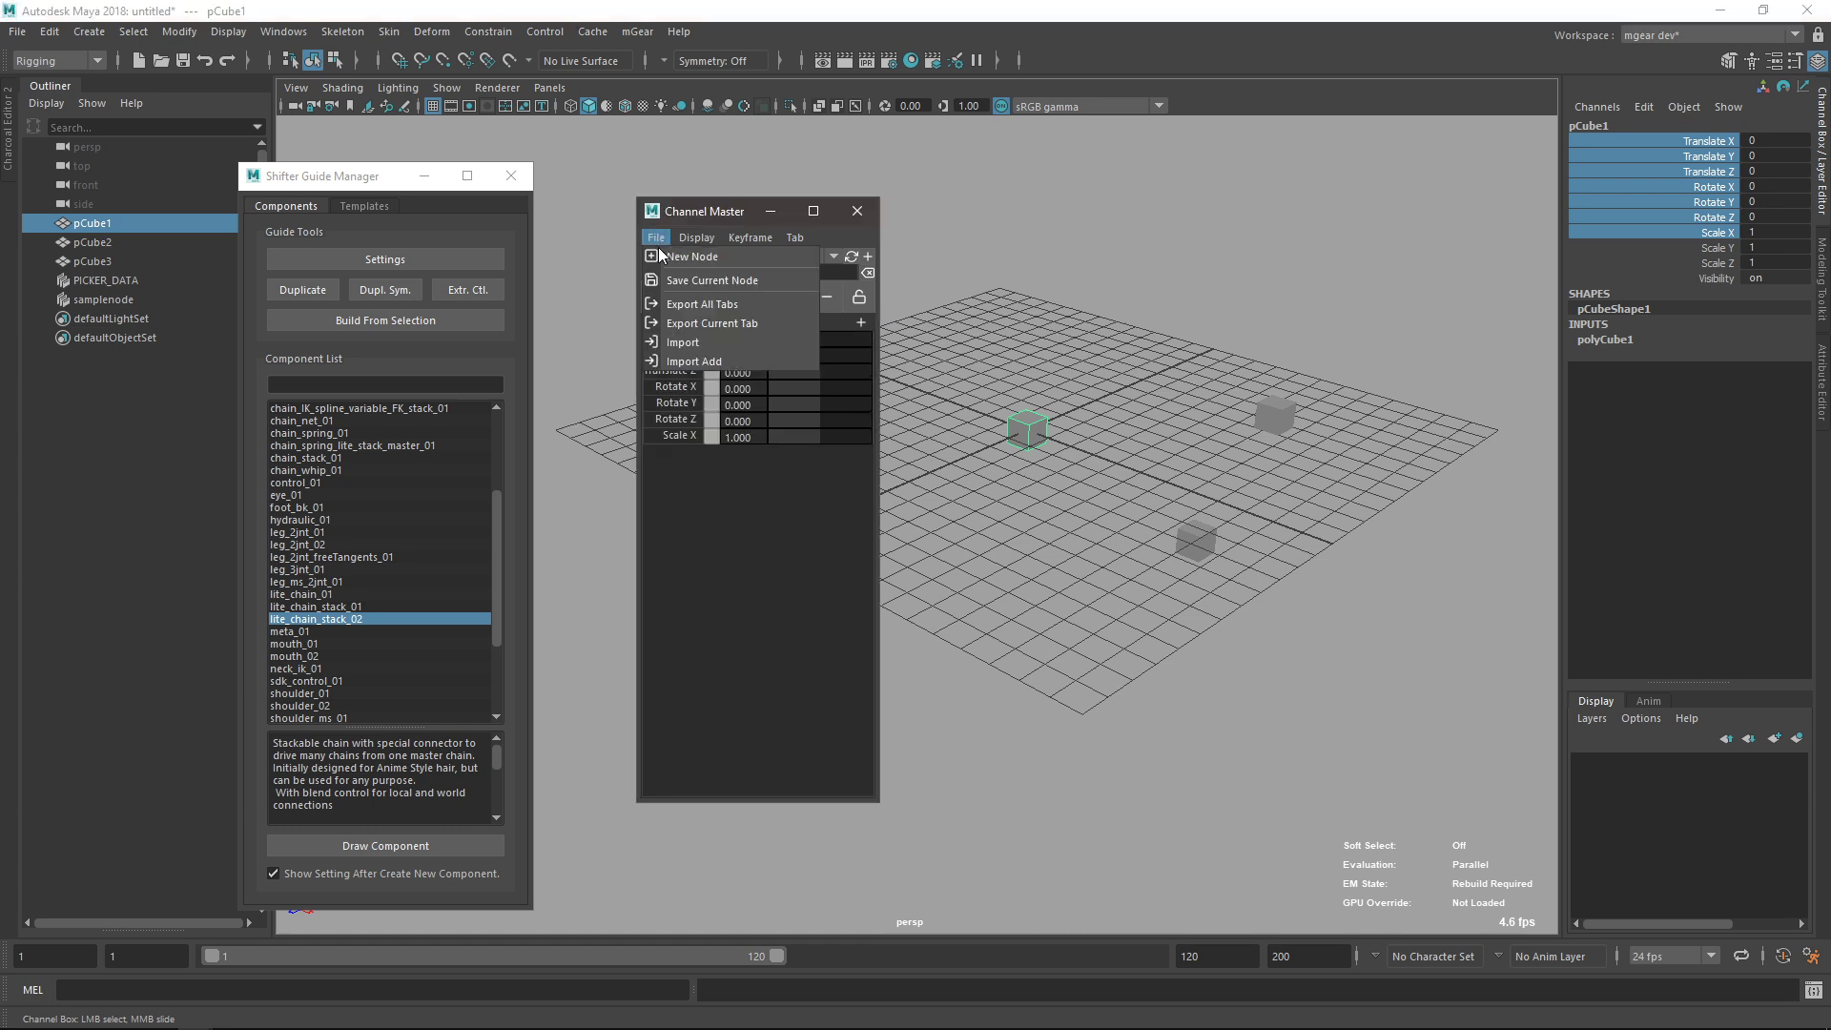
{"action": "left_click", "coordinate": [682, 284]}
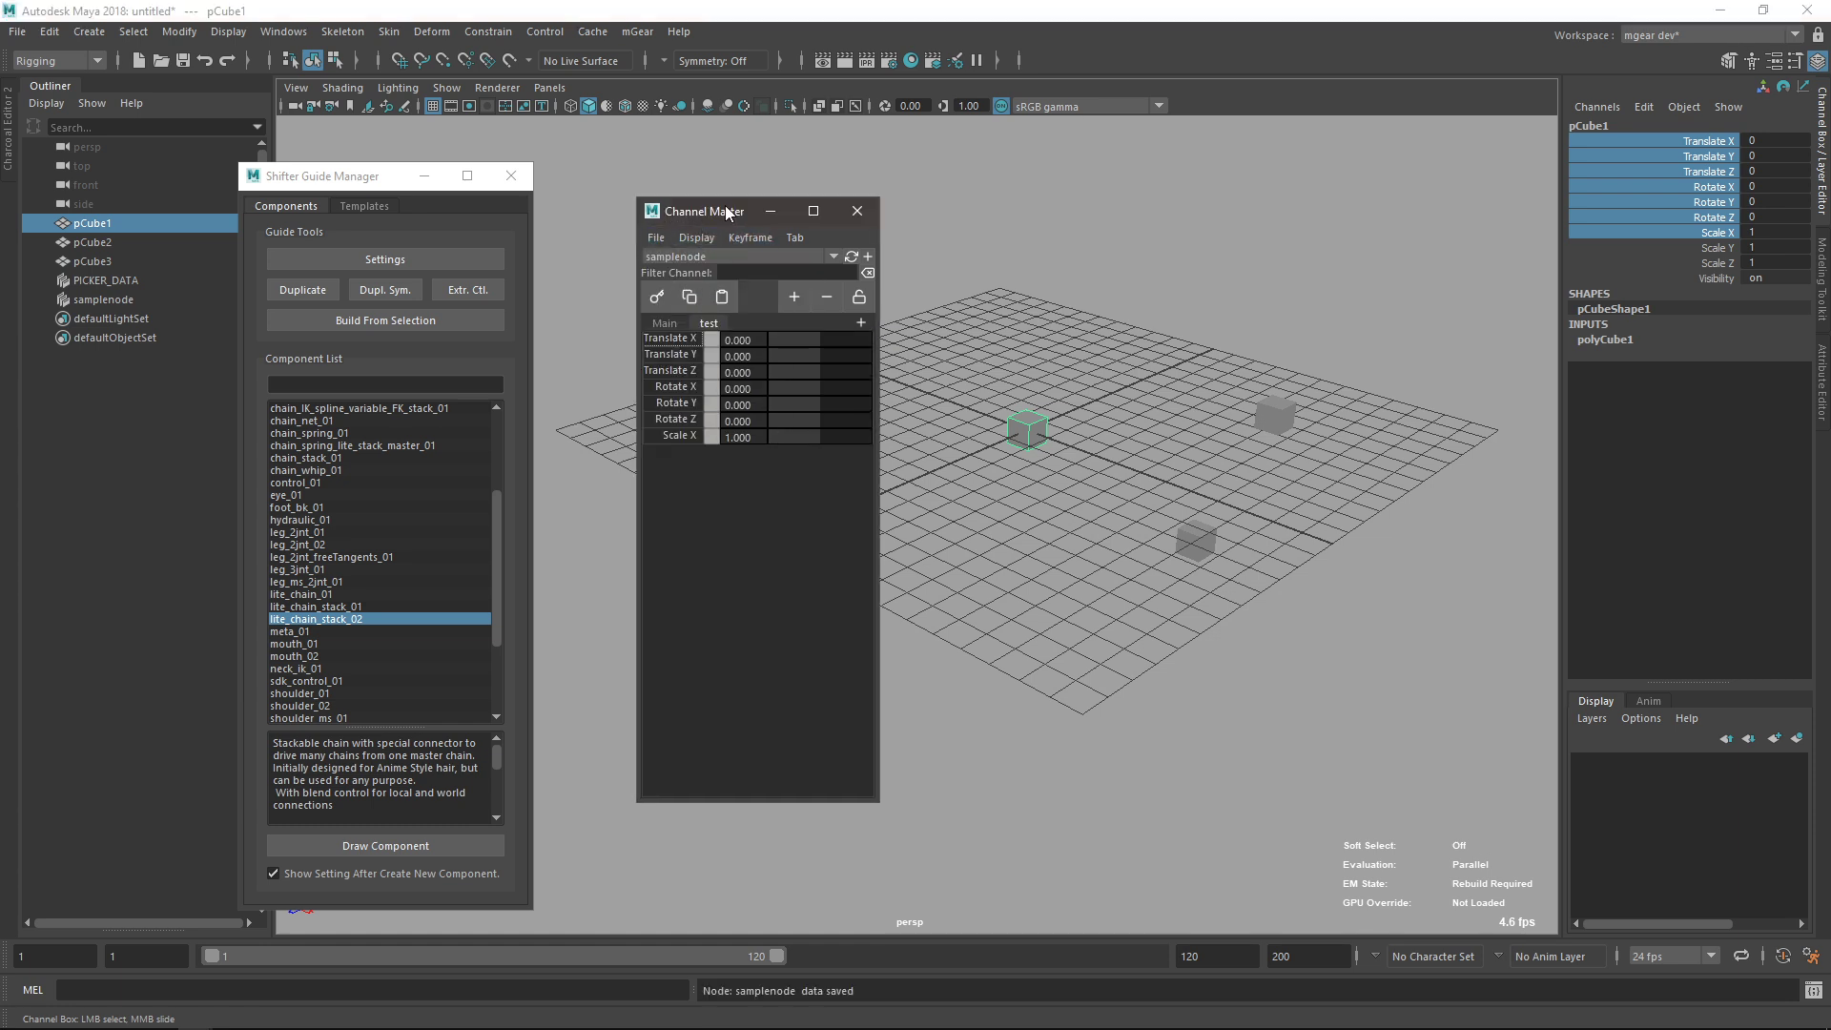
Set keys on all the listed pCube1 channels.
{"action": "left_click_drag", "start_coordinate": [724, 211], "coordinate": [676, 196]}
{"action": "left_click", "coordinate": [1083, 692]}
{"action": "left_click_drag", "start_coordinate": [1083, 693], "coordinate": [997, 467], "text": "alt"}
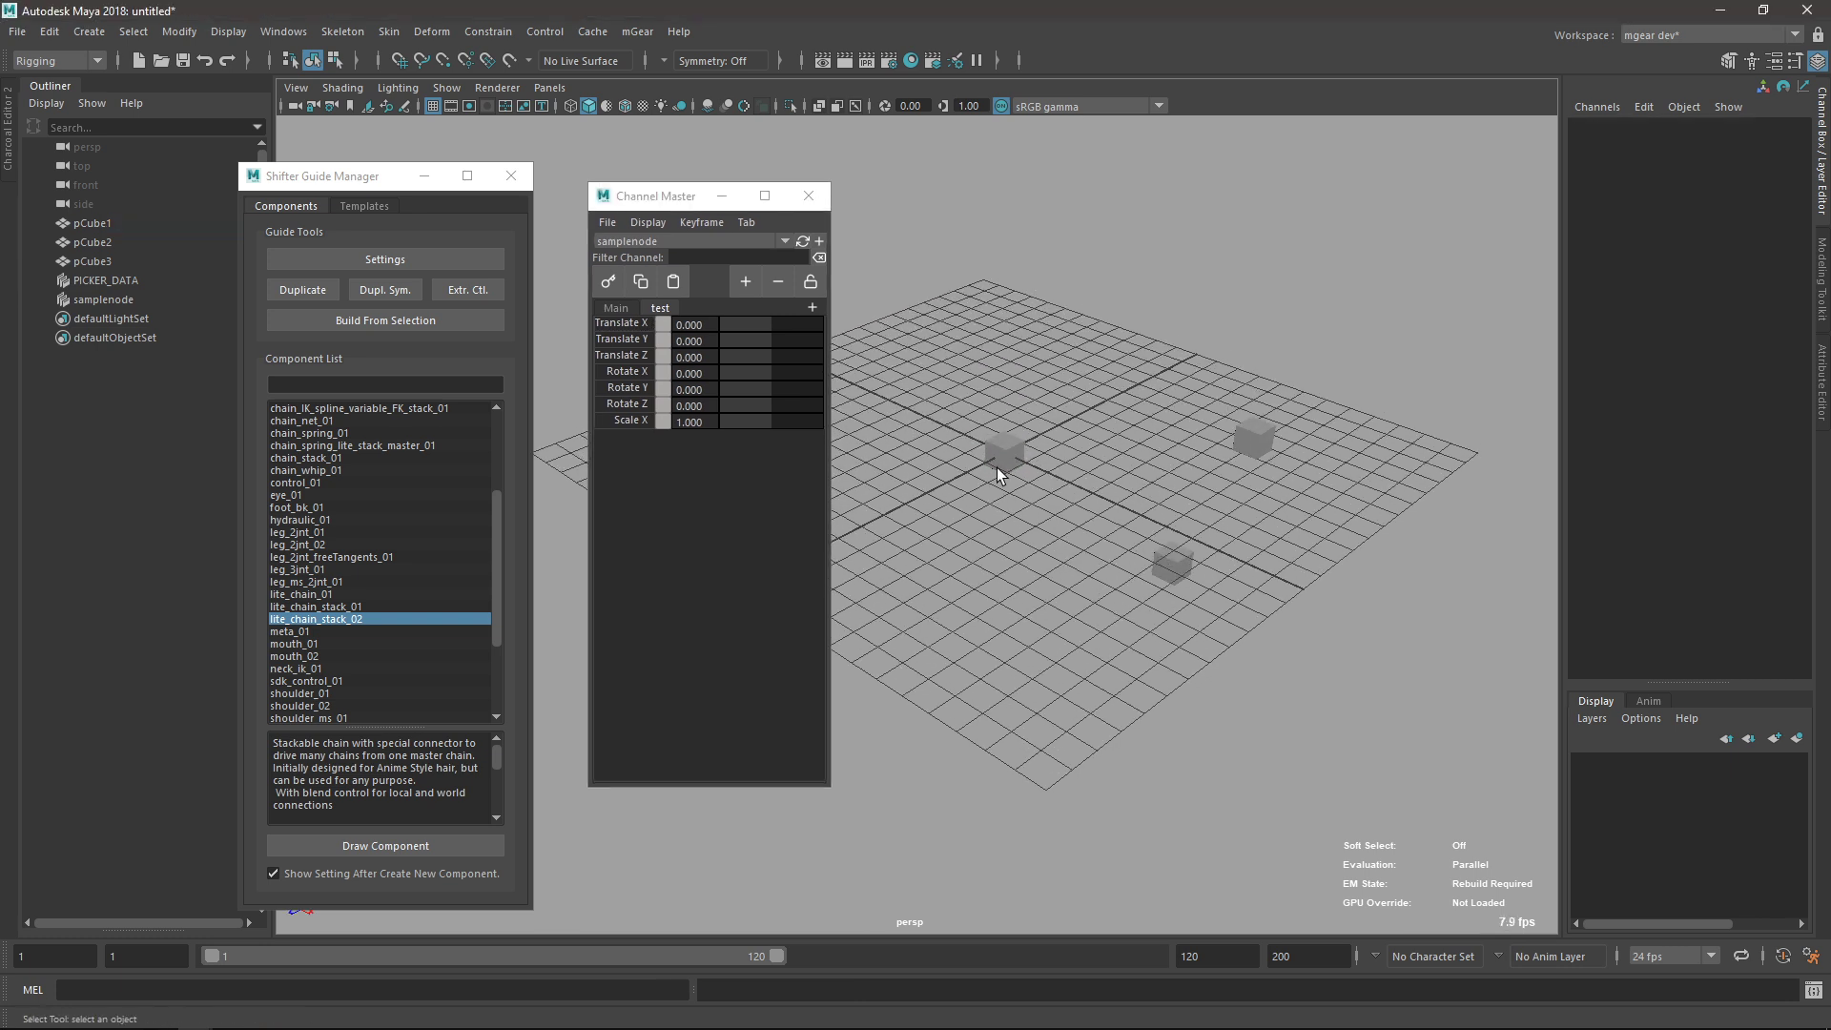
{"action": "left_click", "coordinate": [610, 284]}
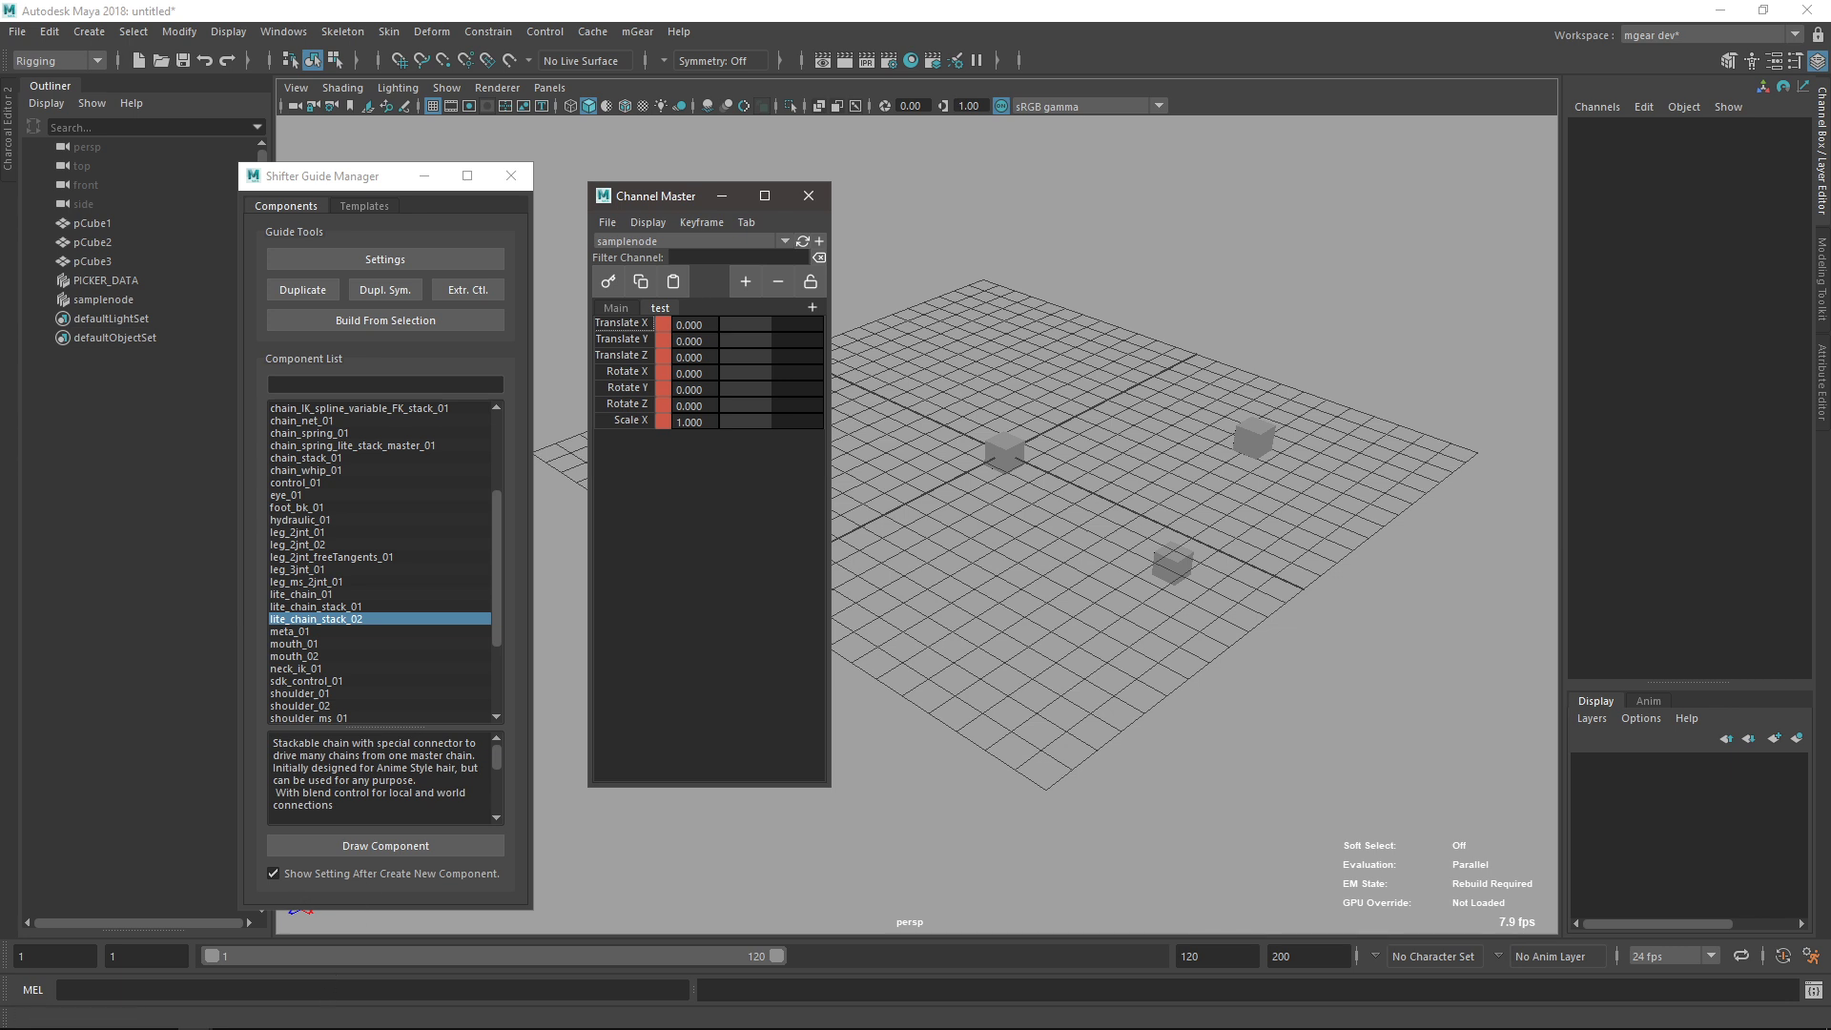
{"action": "left_click", "coordinate": [242, 29]}
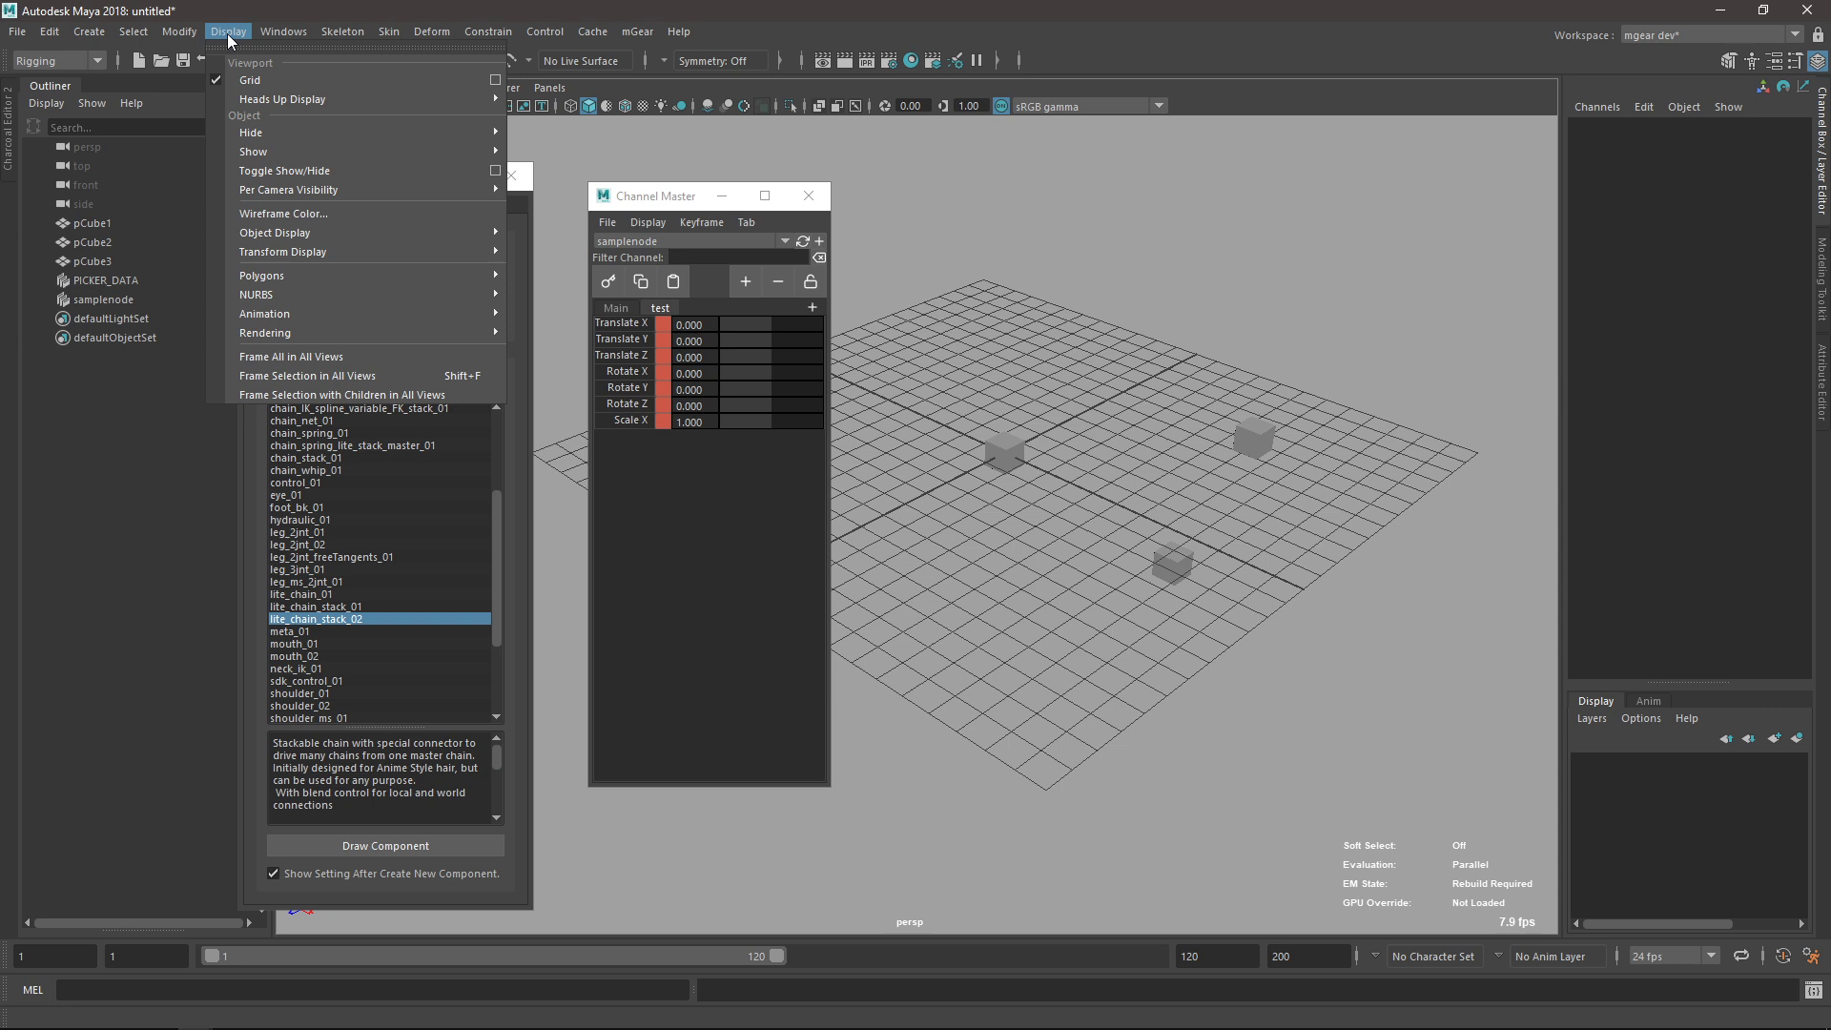
Show the Time Slider and key new pCube1 translate, rotate and scale values at frame 75.
{"action": "mouse_move", "coordinate": [283, 32]}
{"action": "mouse_move", "coordinate": [366, 184]}
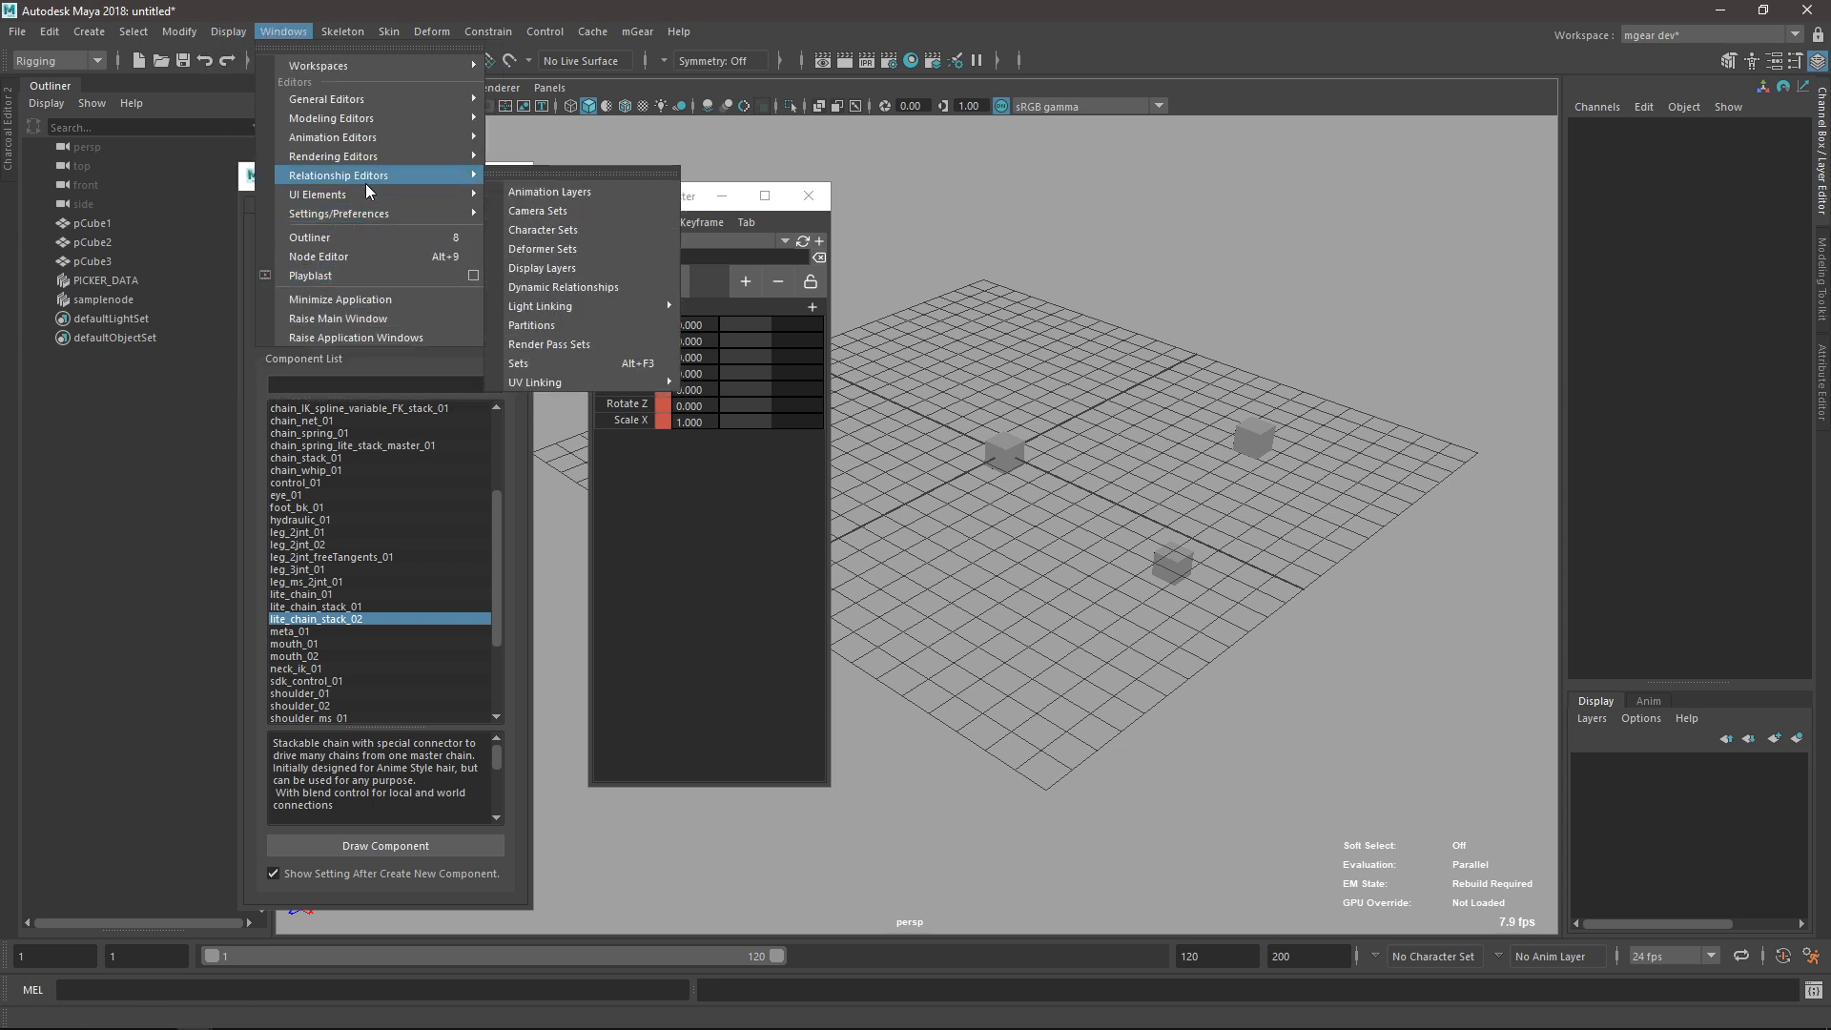
{"action": "left_click", "coordinate": [553, 250]}
{"action": "left_click_drag", "start_coordinate": [734, 917], "coordinate": [964, 918]}
{"action": "left_click", "coordinate": [1004, 431]}
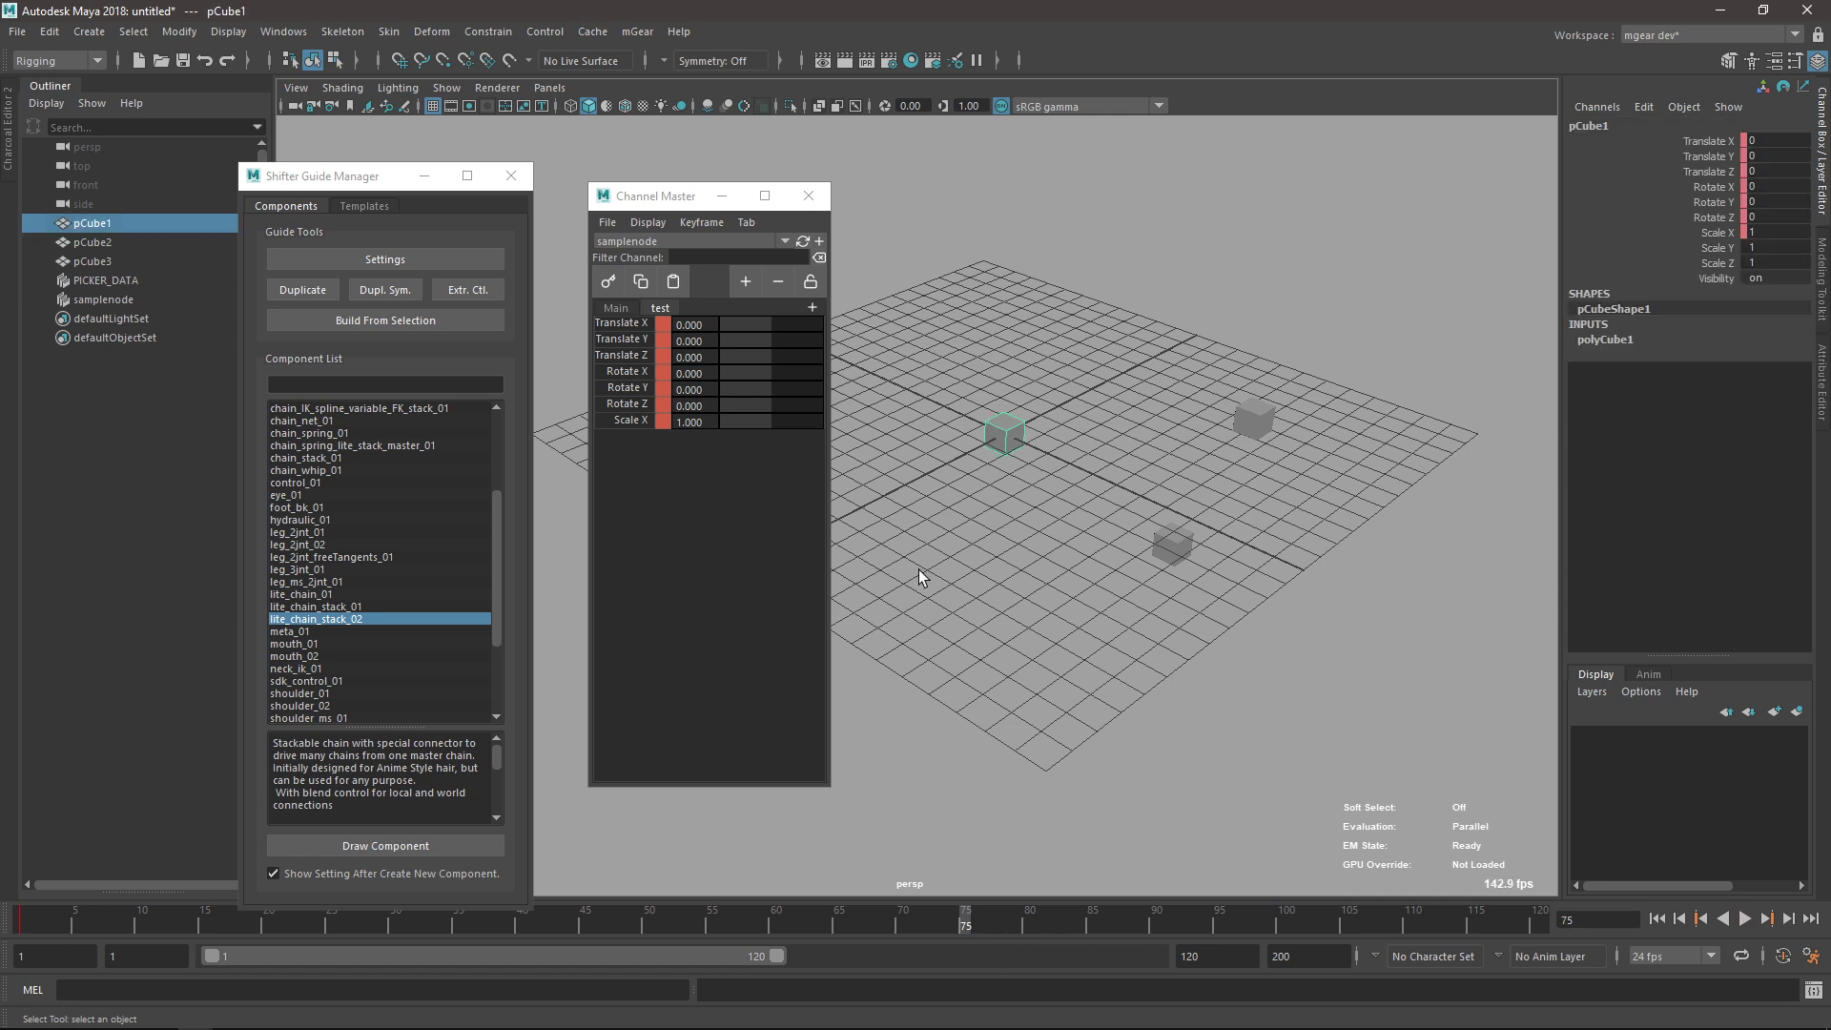
{"action": "mouse_move", "coordinate": [780, 329]}
{"action": "left_mouse_down"}
{"action": "mouse_move", "coordinate": [751, 386]}
{"action": "mouse_move", "coordinate": [763, 418]}
{"action": "mouse_move", "coordinate": [761, 370]}
{"action": "mouse_move", "coordinate": [785, 345]}
{"action": "left_mouse_up"}
{"action": "left_click", "coordinate": [608, 286]}
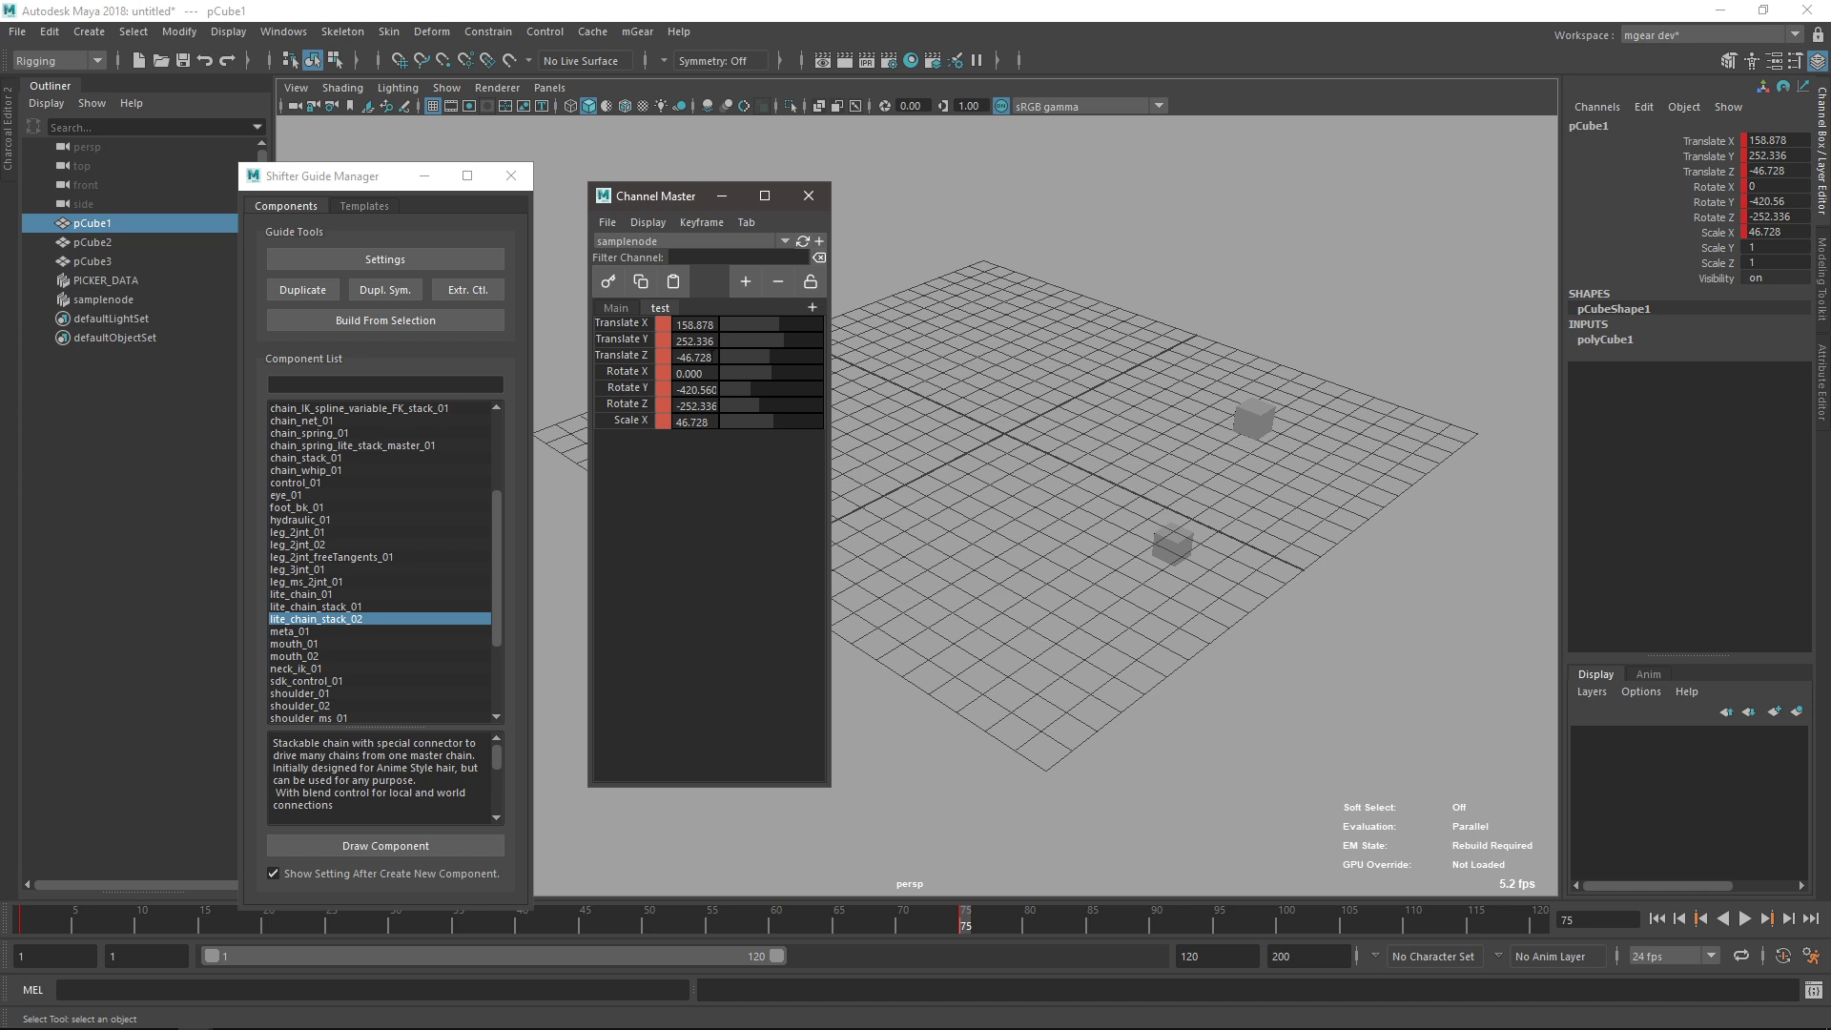
Play and stop the animation twice with Alt+V.
{"action": "key", "text": "alt+v"}
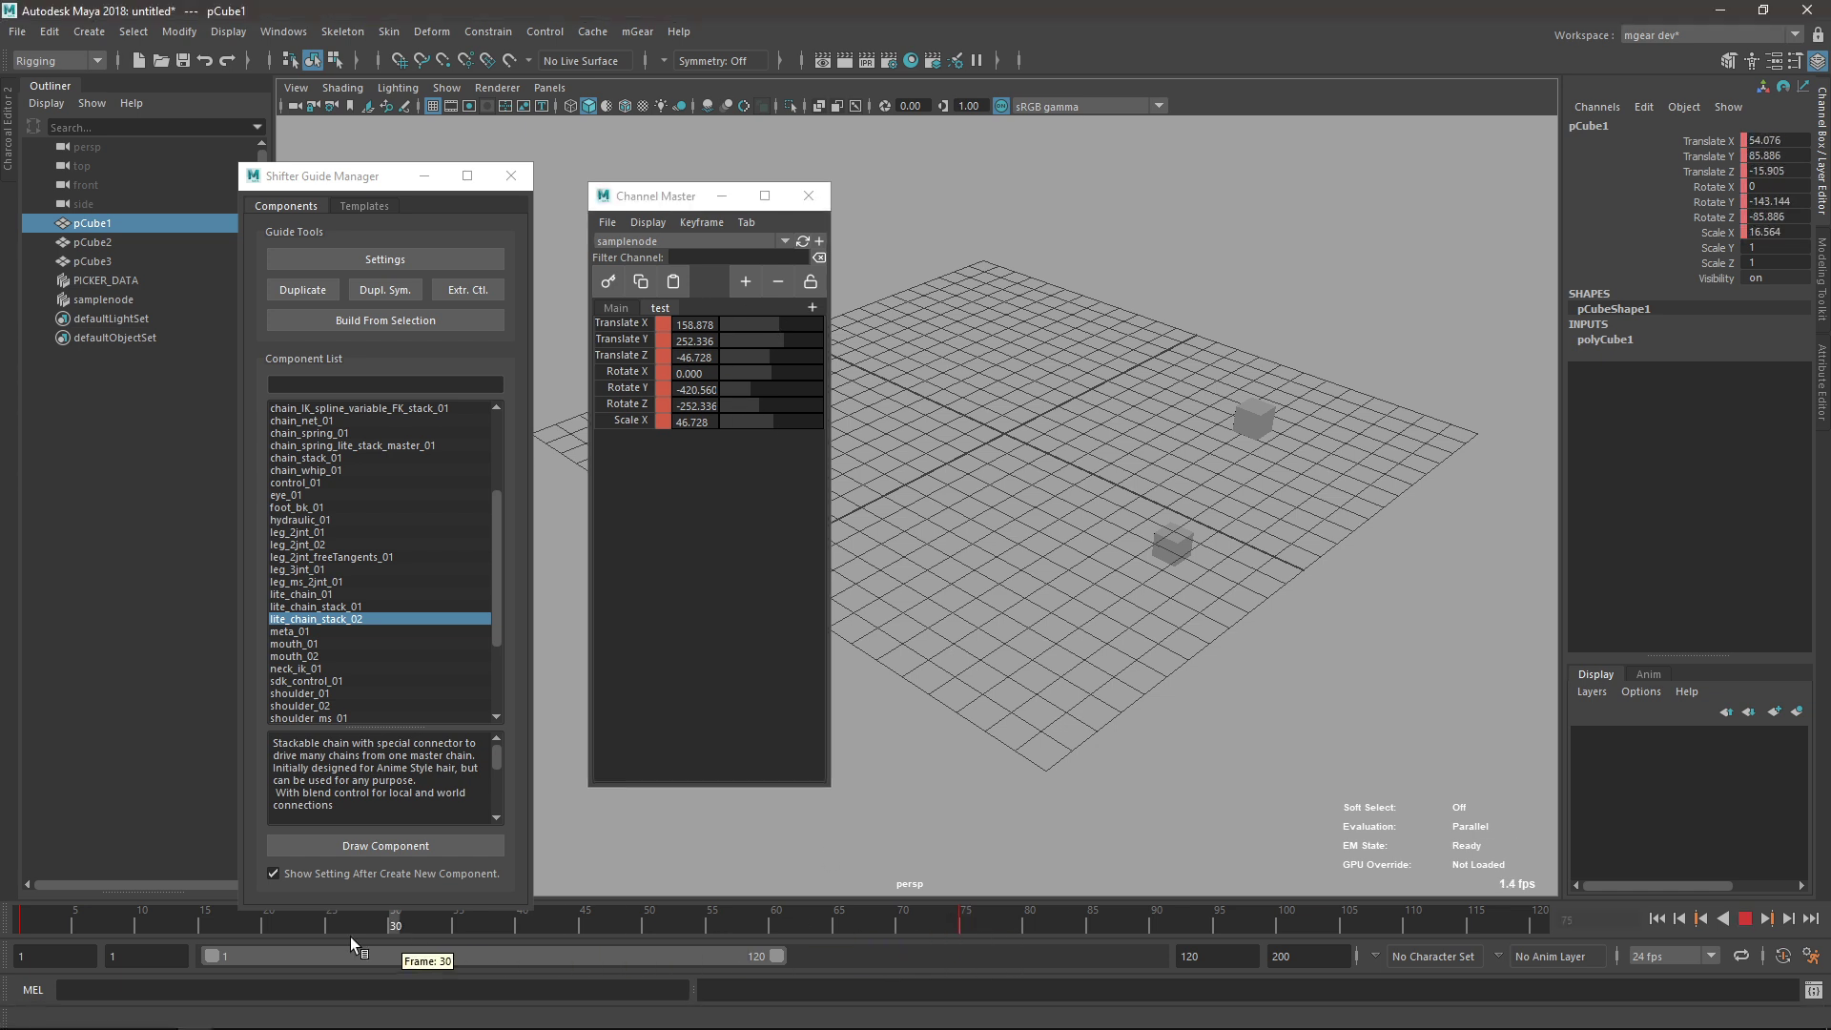
{"action": "key", "text": "alt+v"}
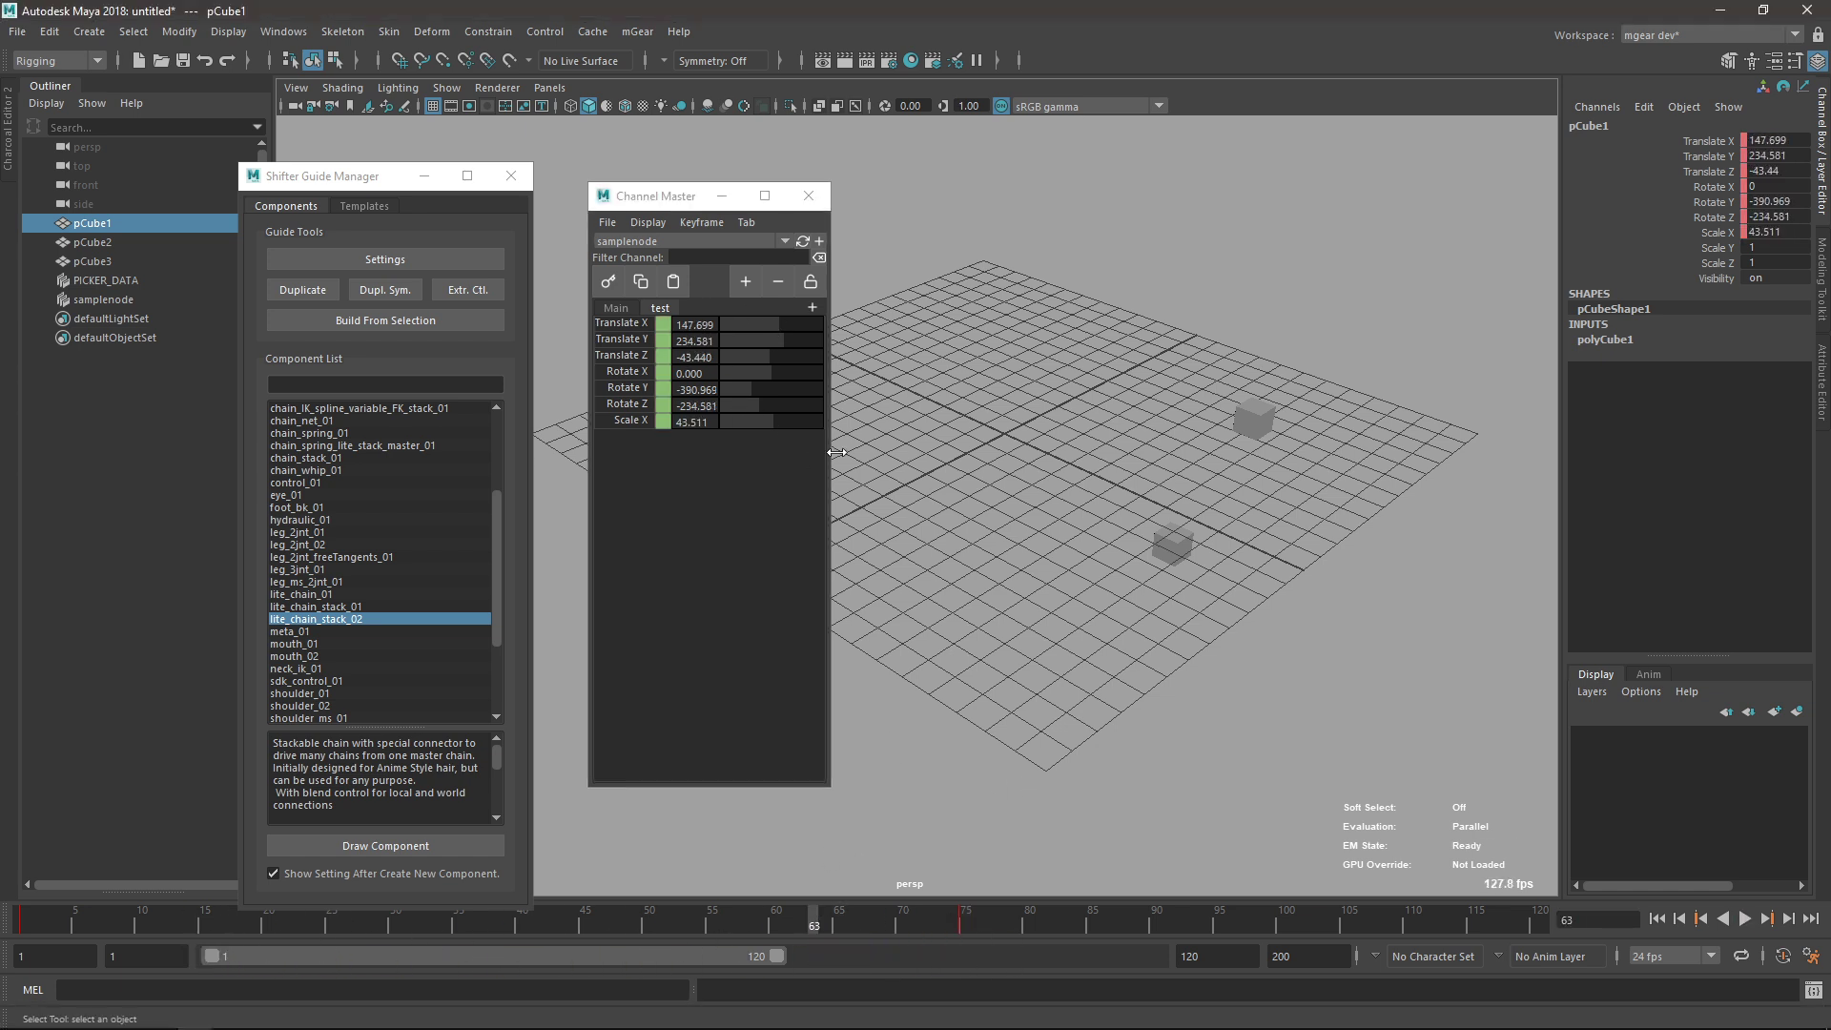
{"action": "key", "text": "alt+v"}
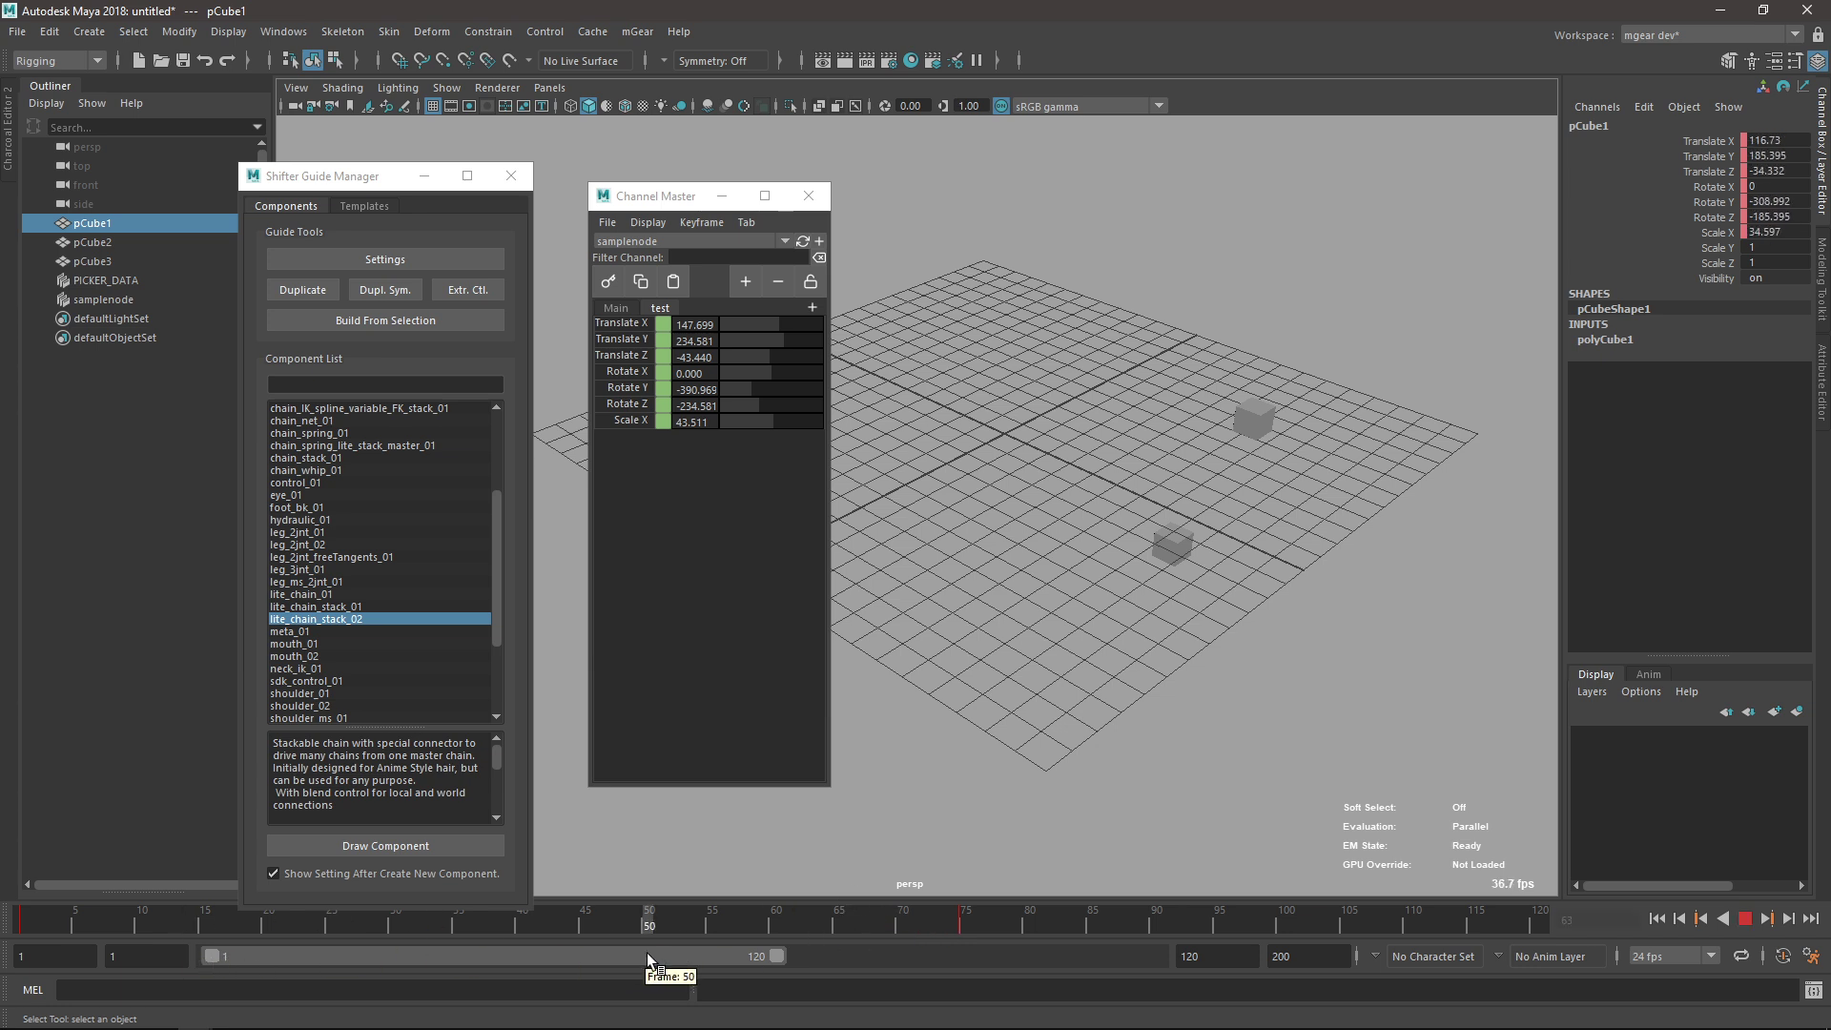
{"action": "key", "text": "alt+v"}
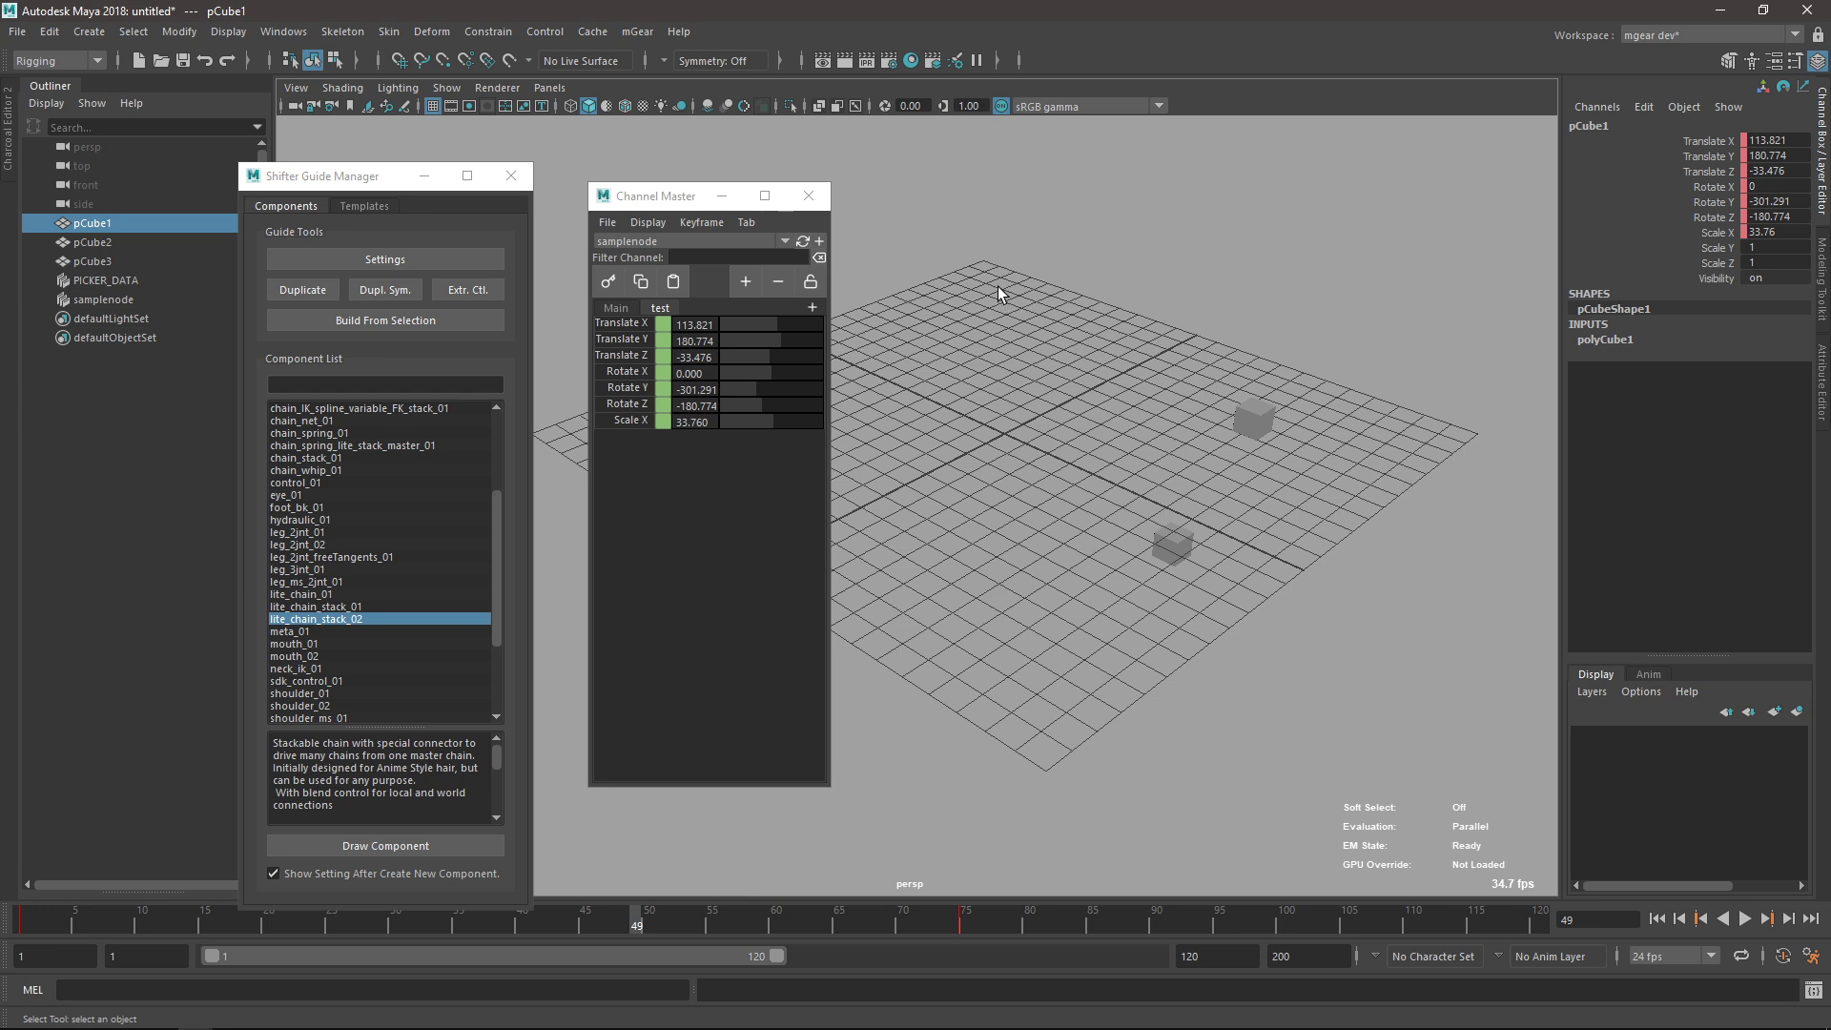
{"action": "left_click", "coordinate": [641, 225]}
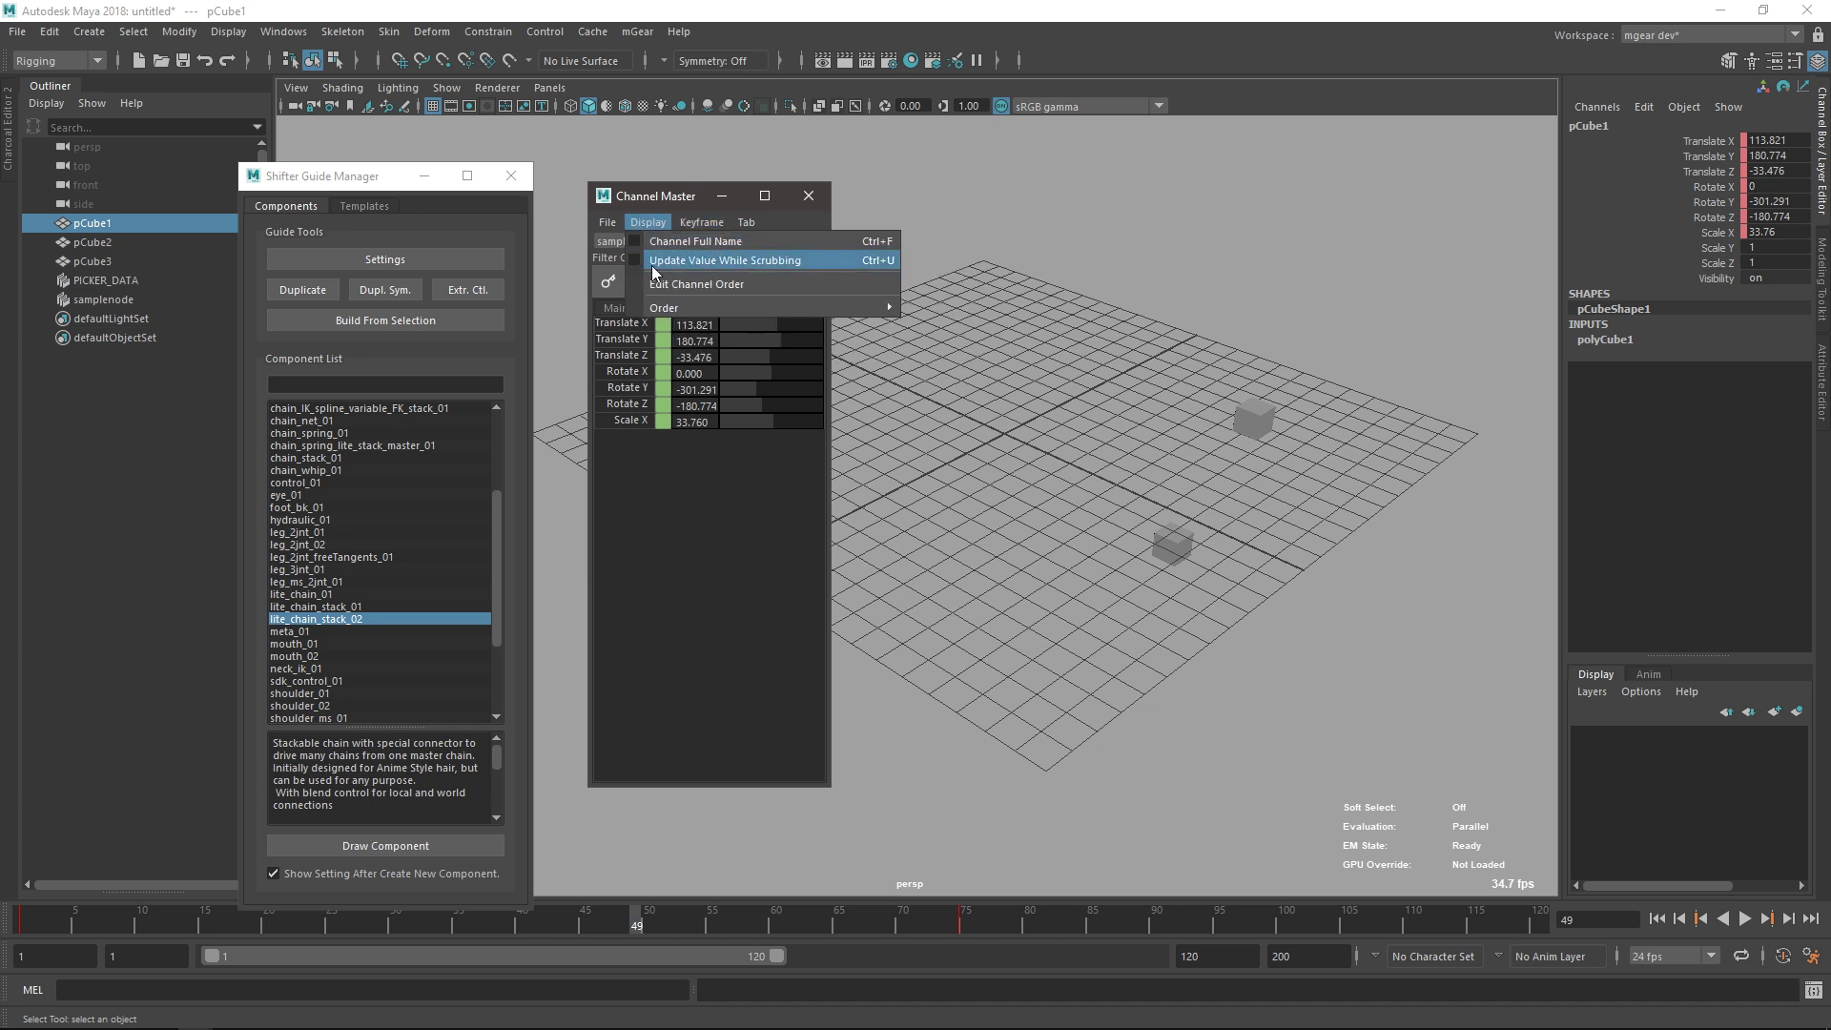
Turn on Update Value While Scrubbing in Channel Master and test it by scrubbing to frames 37 and 49.
{"action": "left_click", "coordinate": [654, 263]}
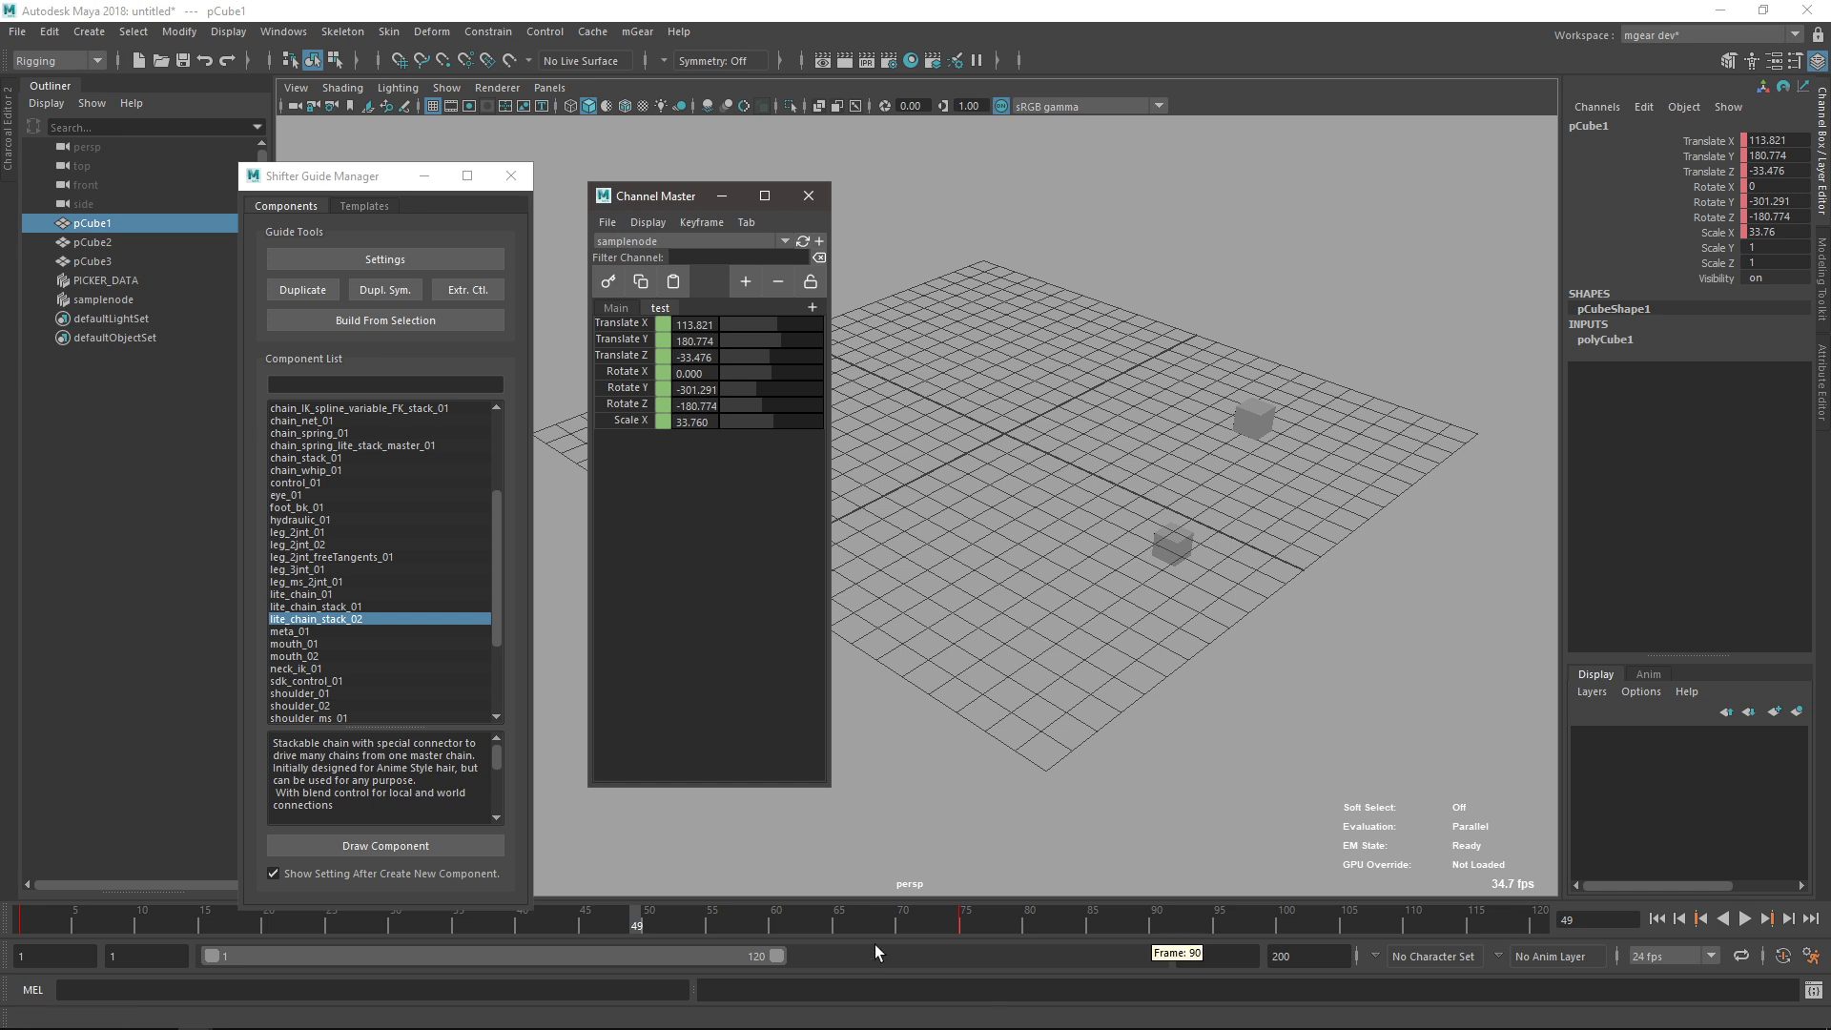
{"action": "left_click_drag", "start_coordinate": [674, 935], "coordinate": [484, 930]}
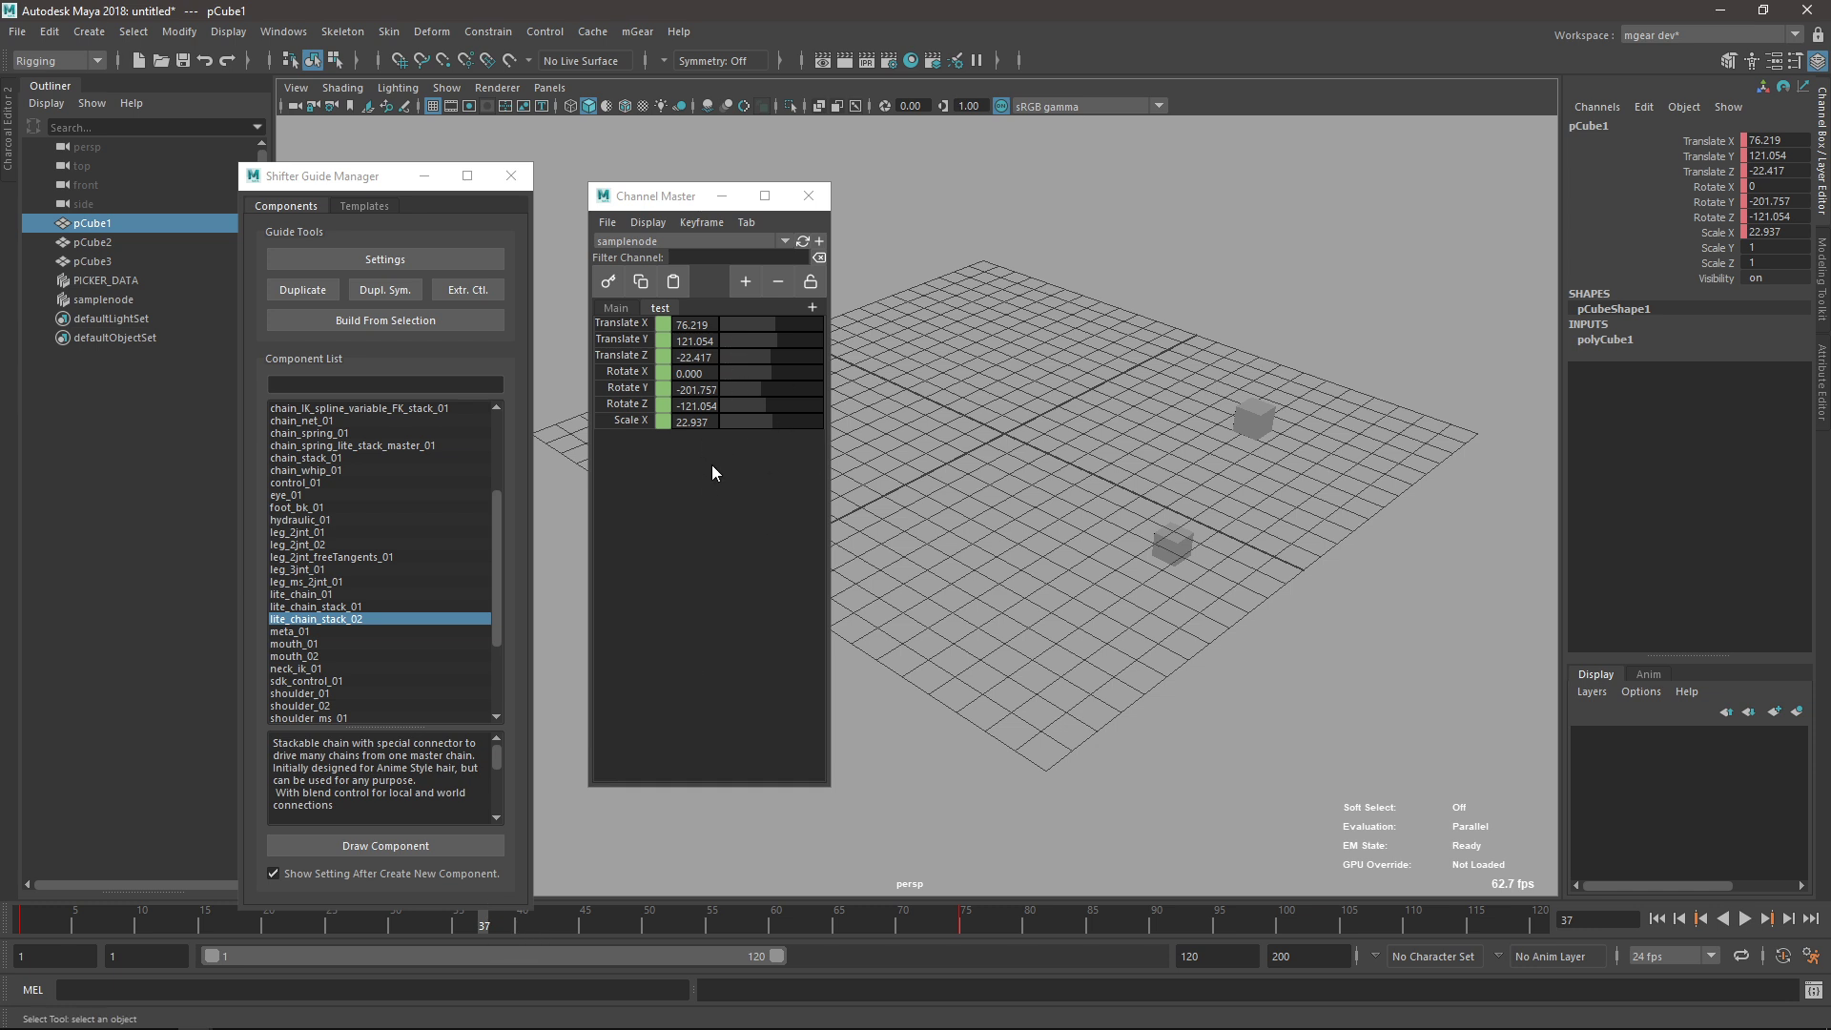
{"action": "left_click_drag", "start_coordinate": [540, 917], "coordinate": [636, 927]}
{"action": "left_click", "coordinate": [648, 222]}
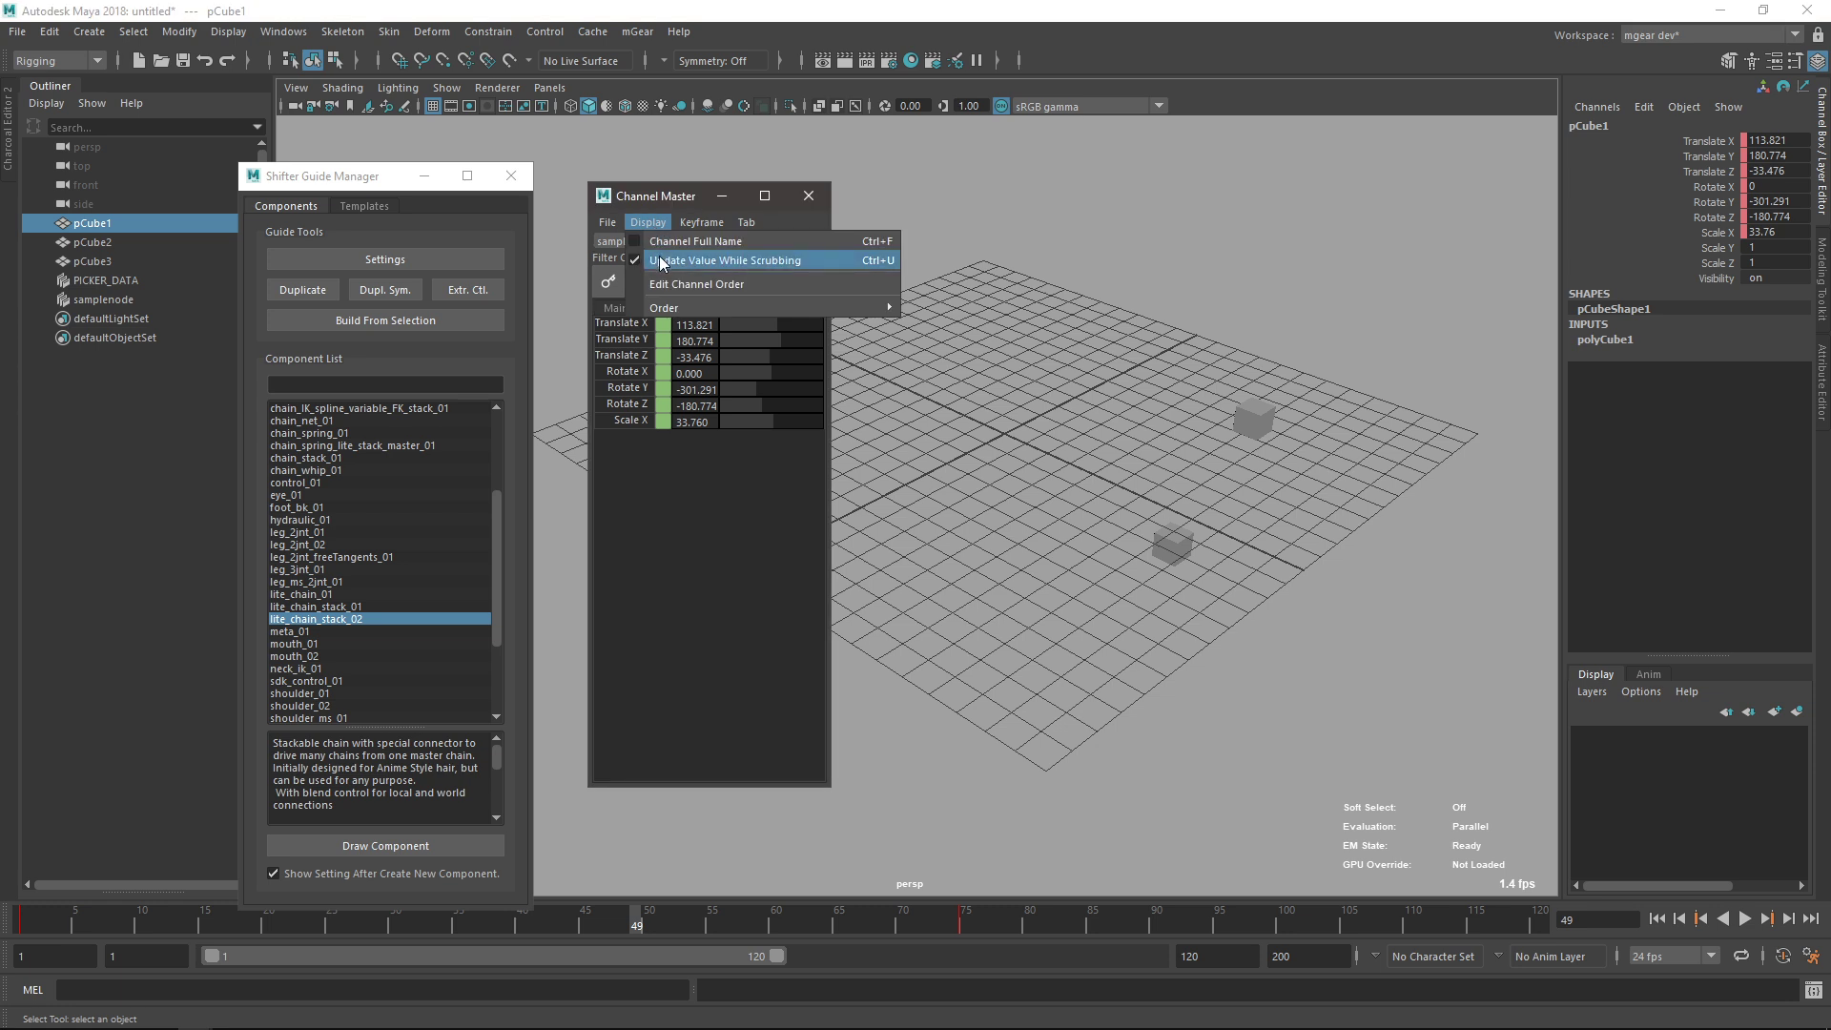
{"action": "left_click", "coordinate": [660, 256]}
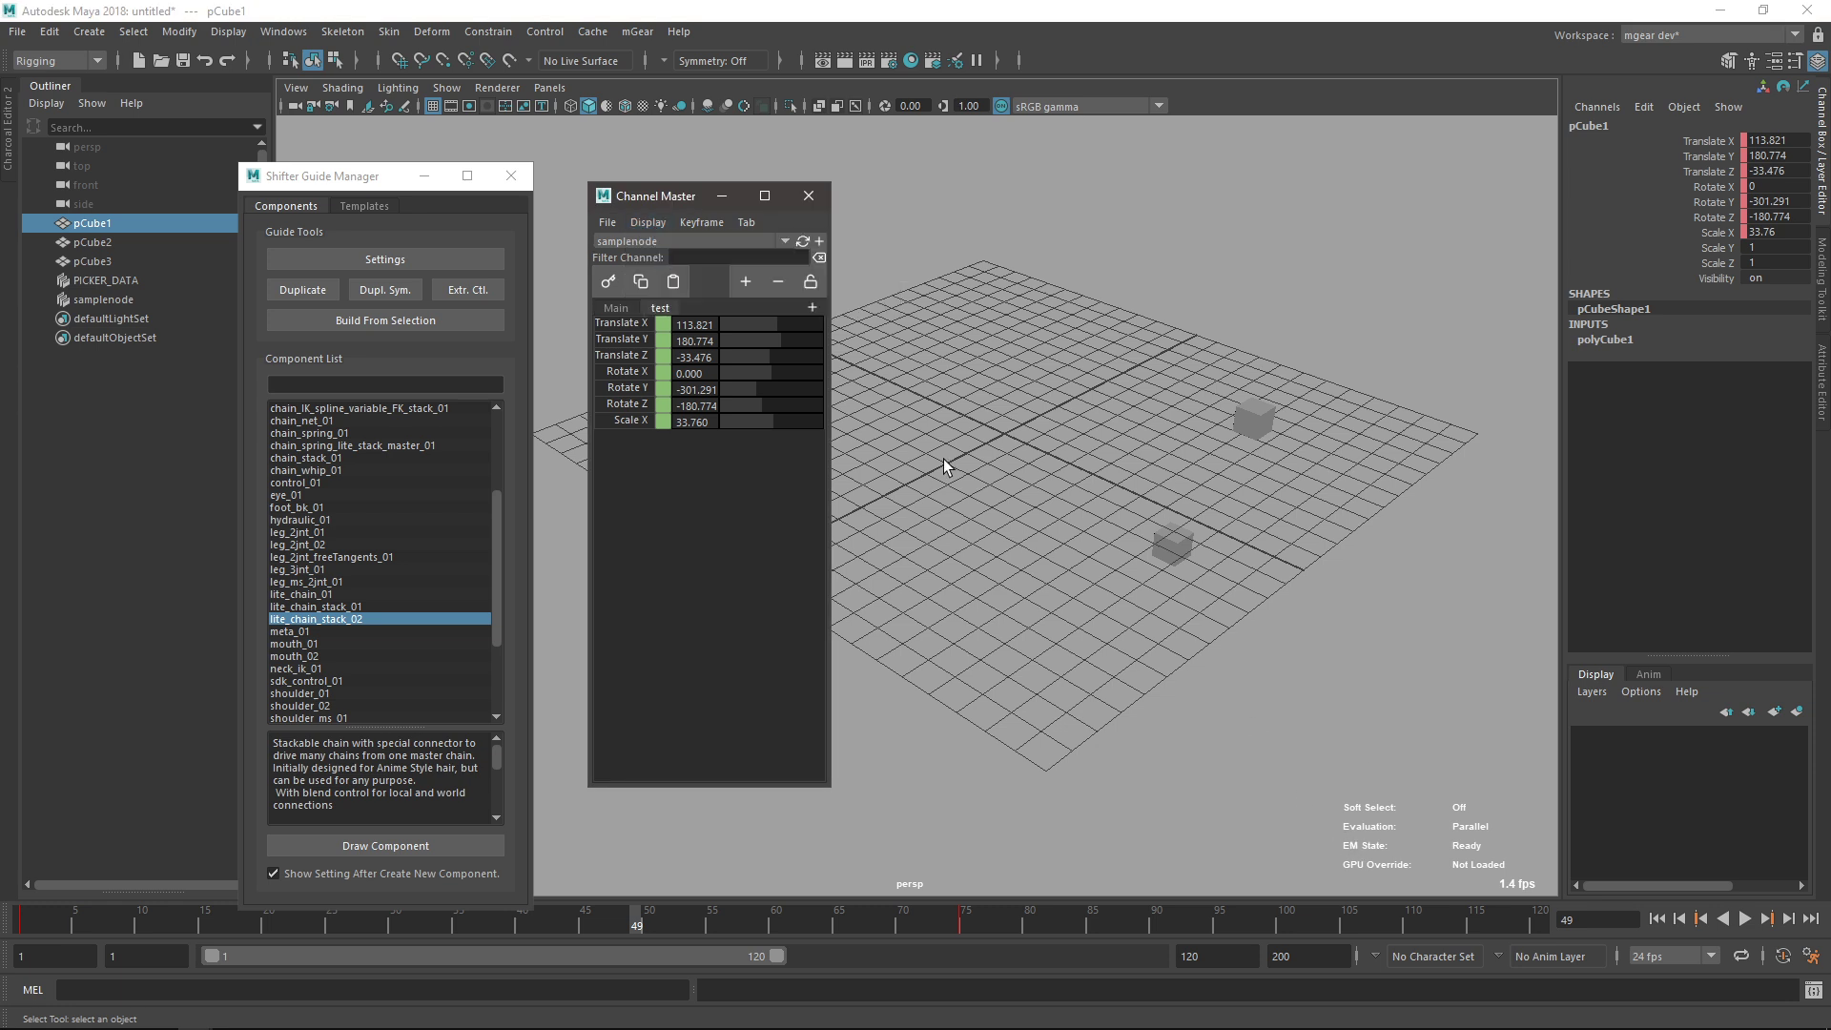
Move the Channel Master and Shifter Guide Manager windows aside and scrub to frame 29.
{"action": "left_click_drag", "start_coordinate": [651, 193], "coordinate": [647, 177]}
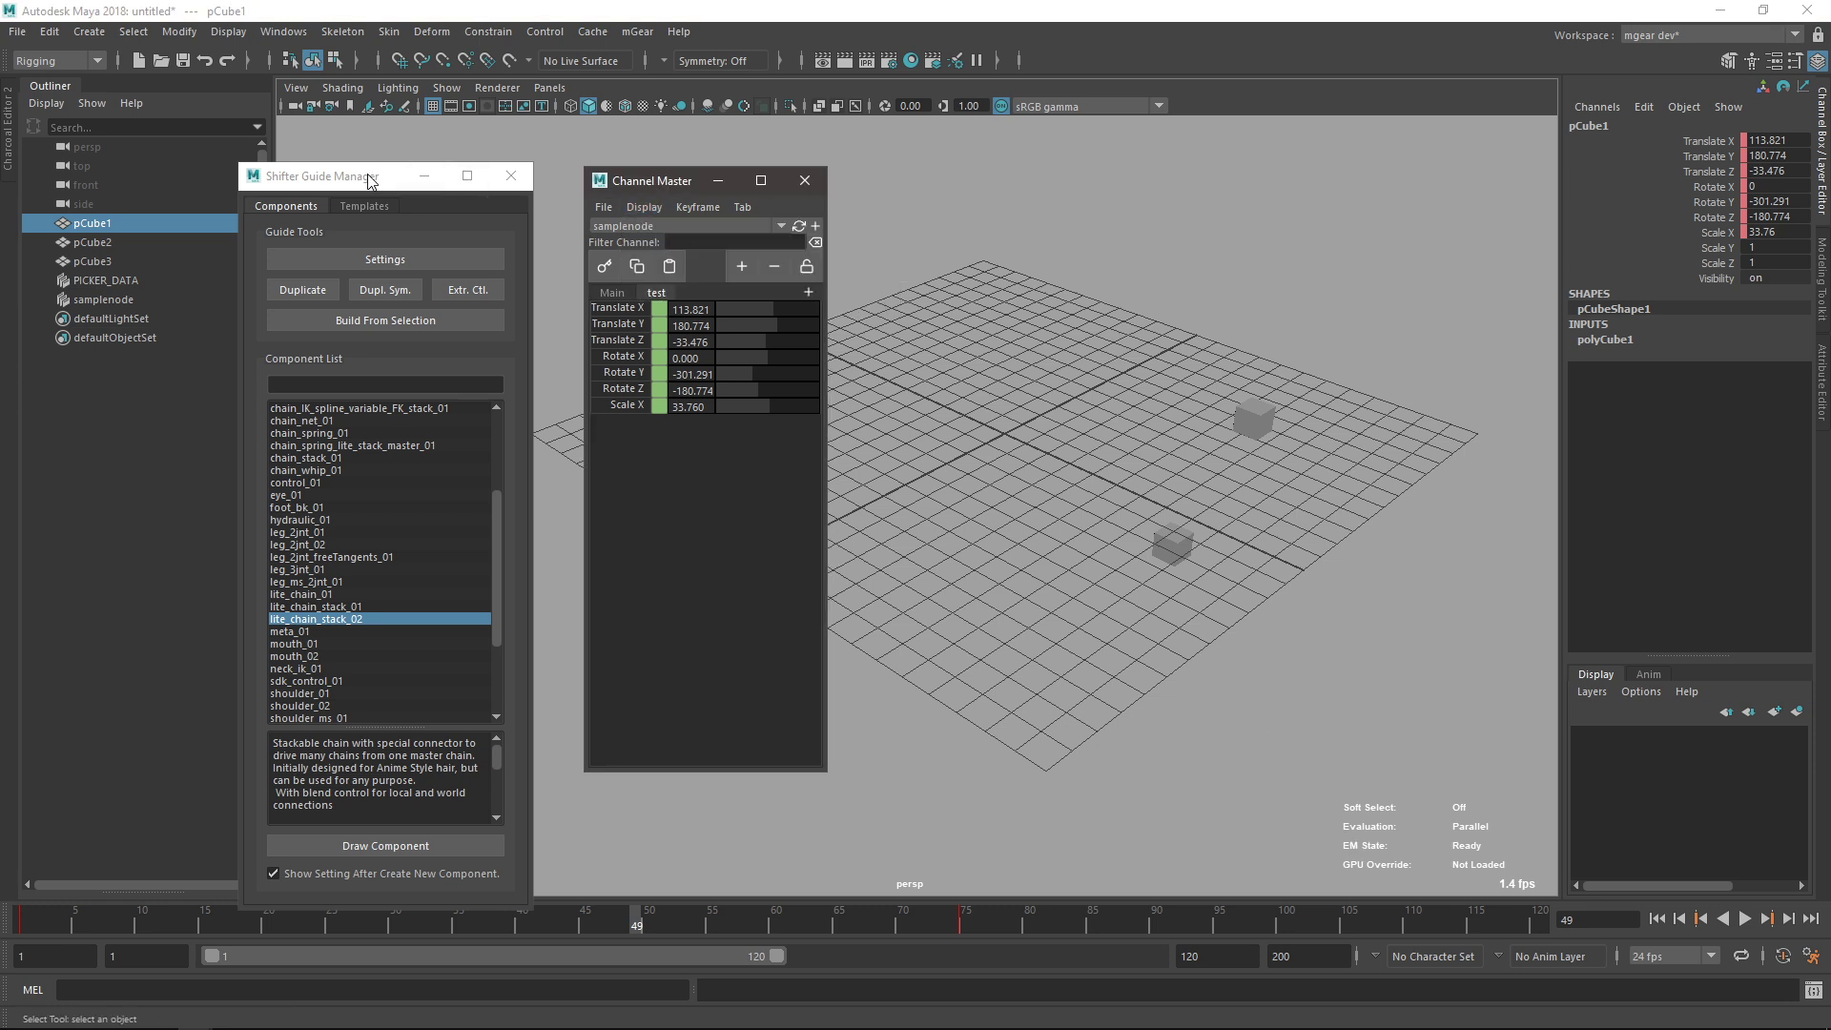
{"action": "left_click_drag", "start_coordinate": [370, 181], "coordinate": [280, 153]}
{"action": "left_click_drag", "start_coordinate": [620, 920], "coordinate": [382, 920]}
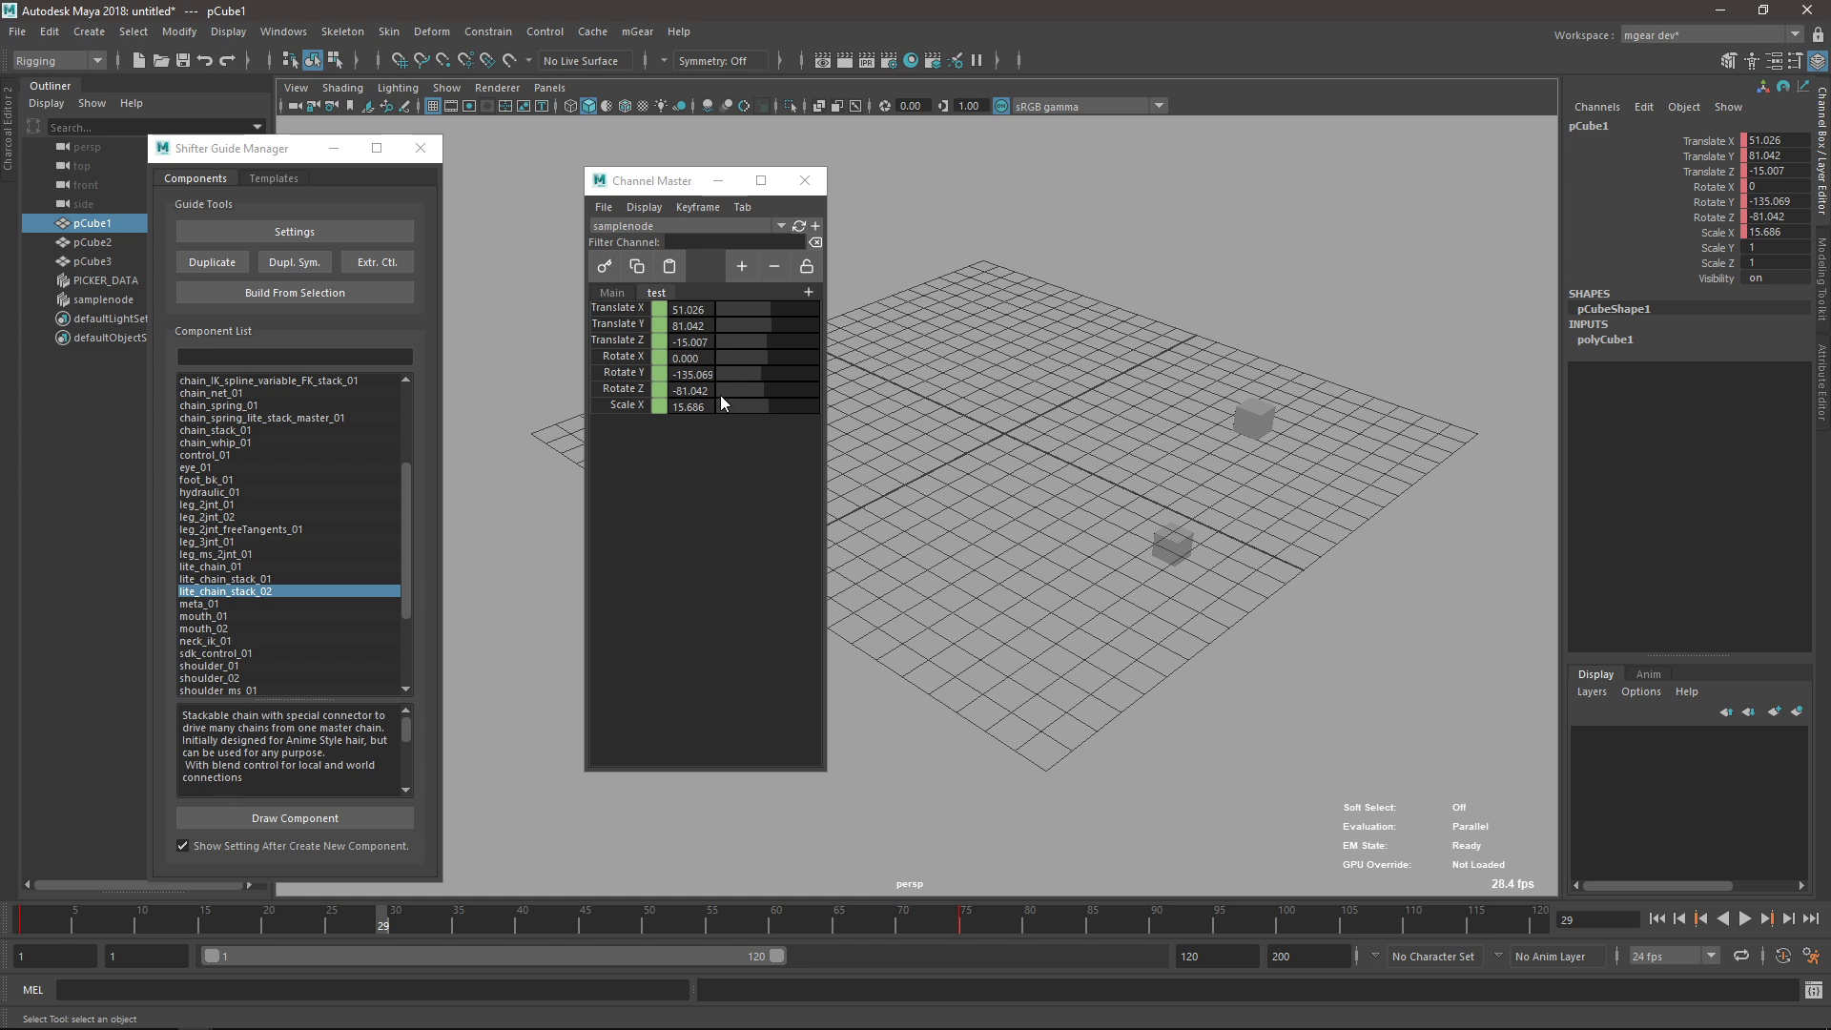
Open Edit Channel Order, move its dialog aside, and drag translateZ to the top.
{"action": "left_click", "coordinate": [635, 207]}
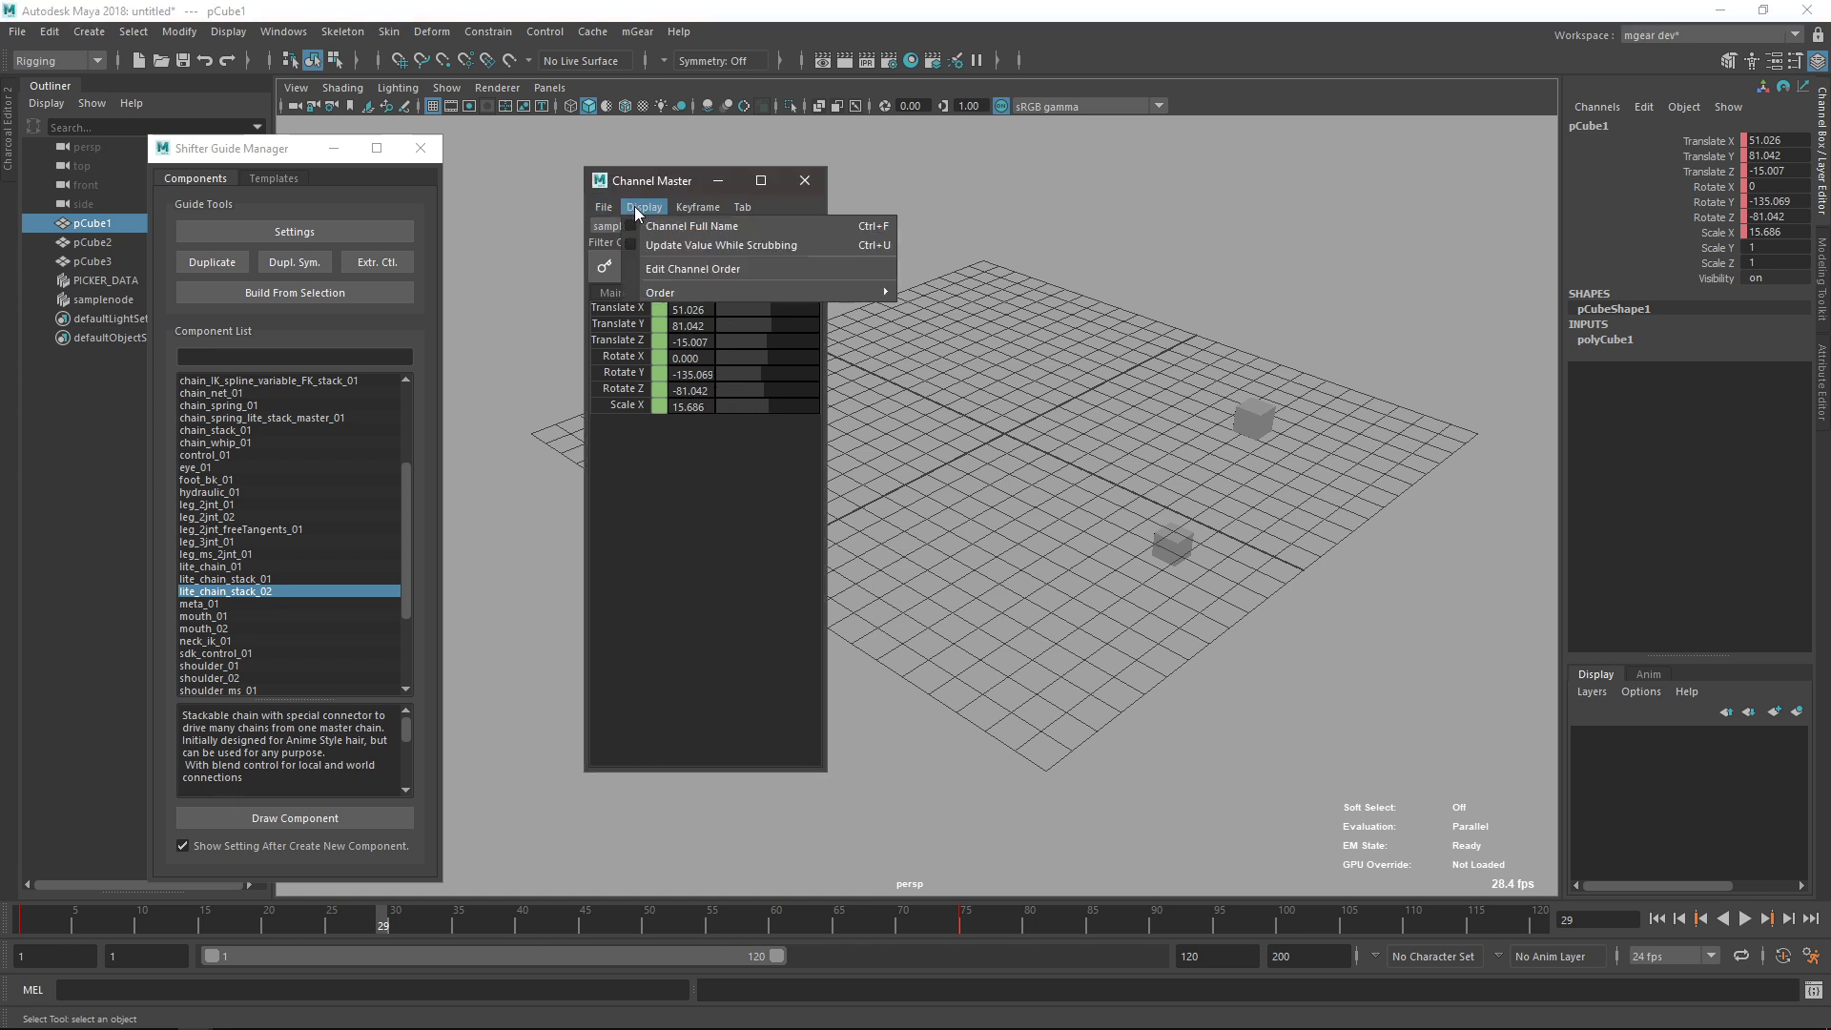
{"action": "left_click", "coordinate": [689, 269]}
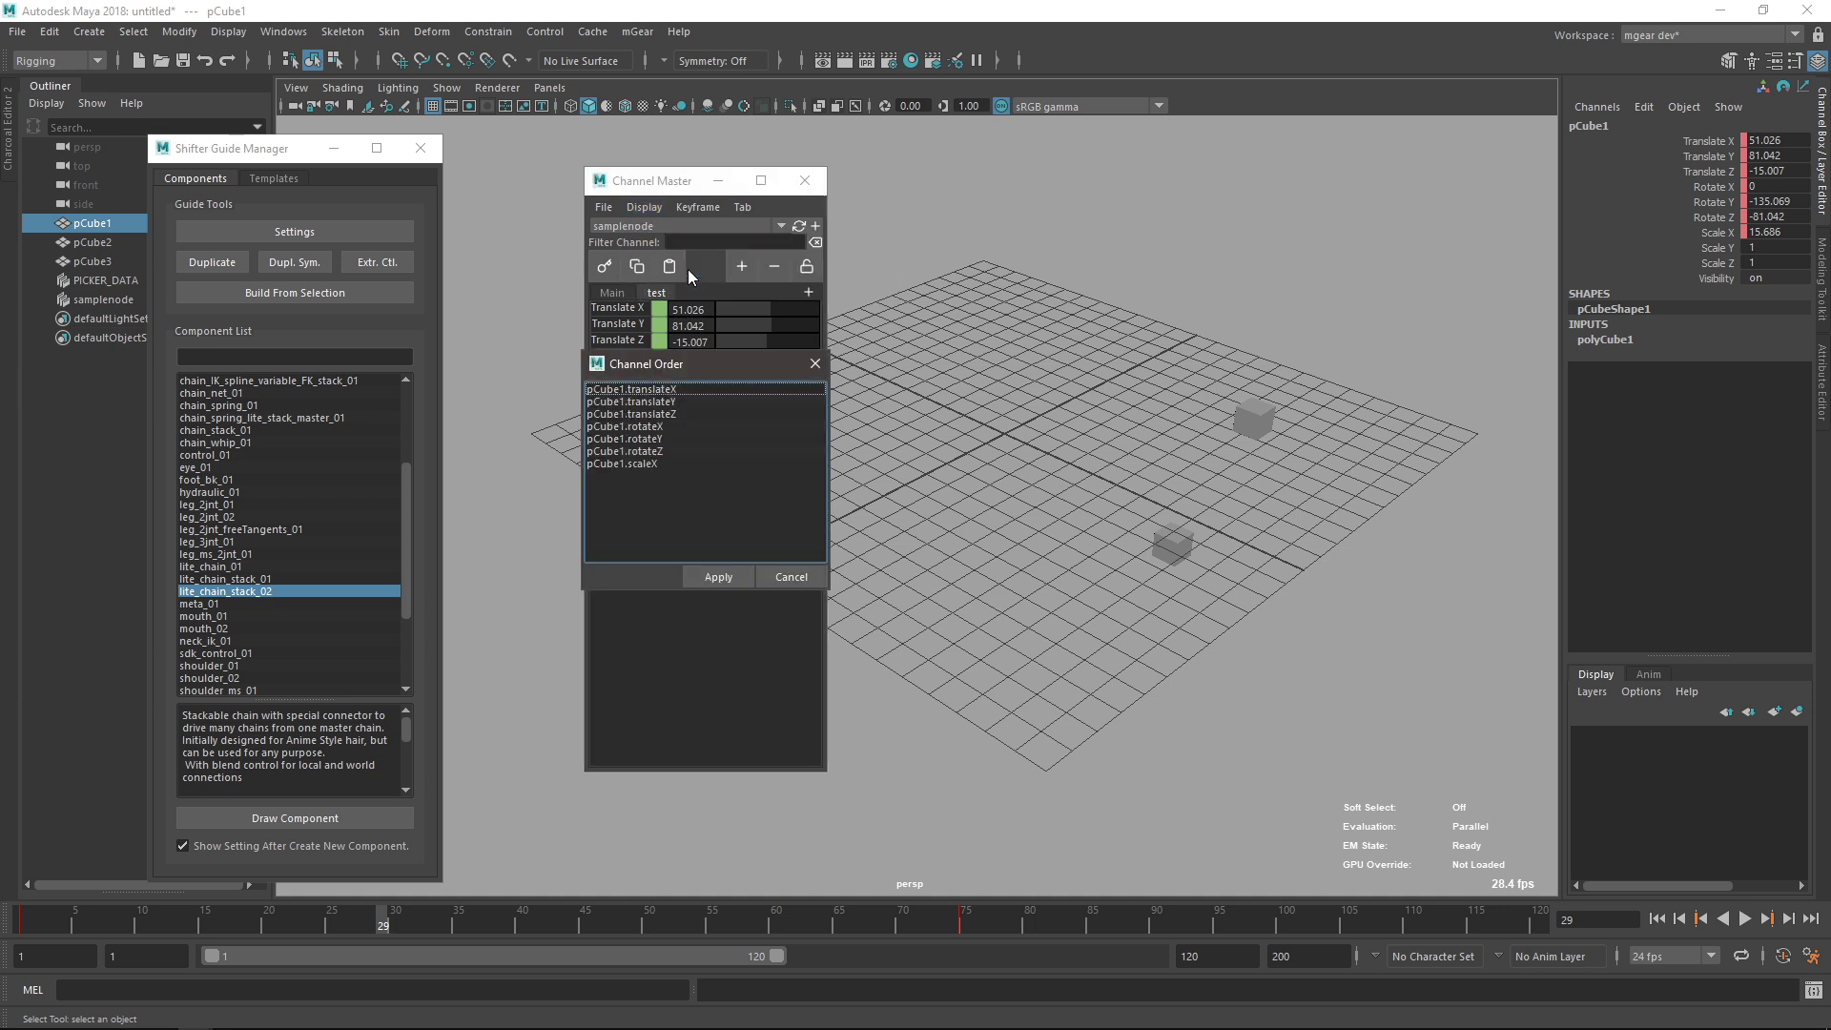
{"action": "left_click_drag", "start_coordinate": [689, 369], "coordinate": [1049, 233]}
{"action": "mouse_move", "coordinate": [1049, 245]}
{"action": "left_mouse_down"}
{"action": "mouse_move", "coordinate": [1046, 298]}
{"action": "mouse_move", "coordinate": [1051, 267]}
{"action": "left_mouse_up"}
Move translateX and scaleX just below rotateZ and apply the new channel order.
{"action": "left_click", "coordinate": [1047, 257], "text": "ctrl"}
{"action": "left_click", "coordinate": [1043, 282], "text": "shift"}
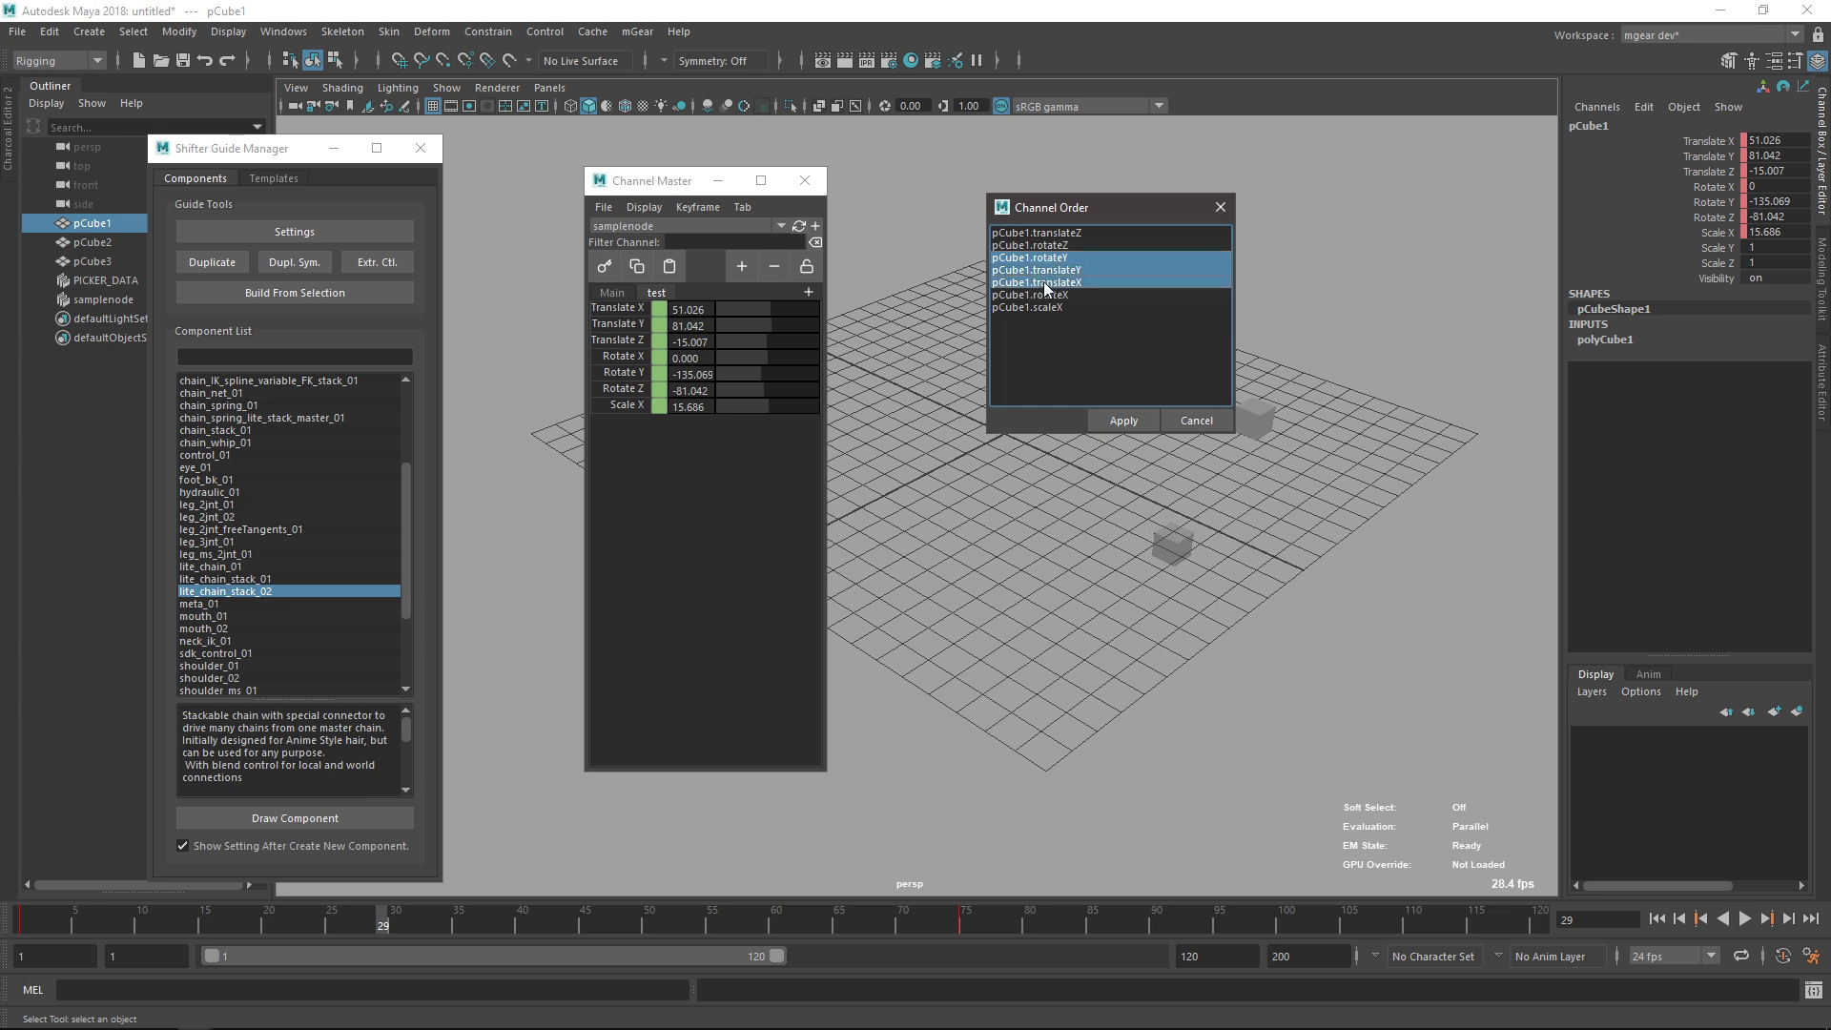
{"action": "left_click", "coordinate": [1033, 315]}
{"action": "left_click", "coordinate": [1049, 282]}
{"action": "left_click", "coordinate": [1039, 307], "text": "ctrl"}
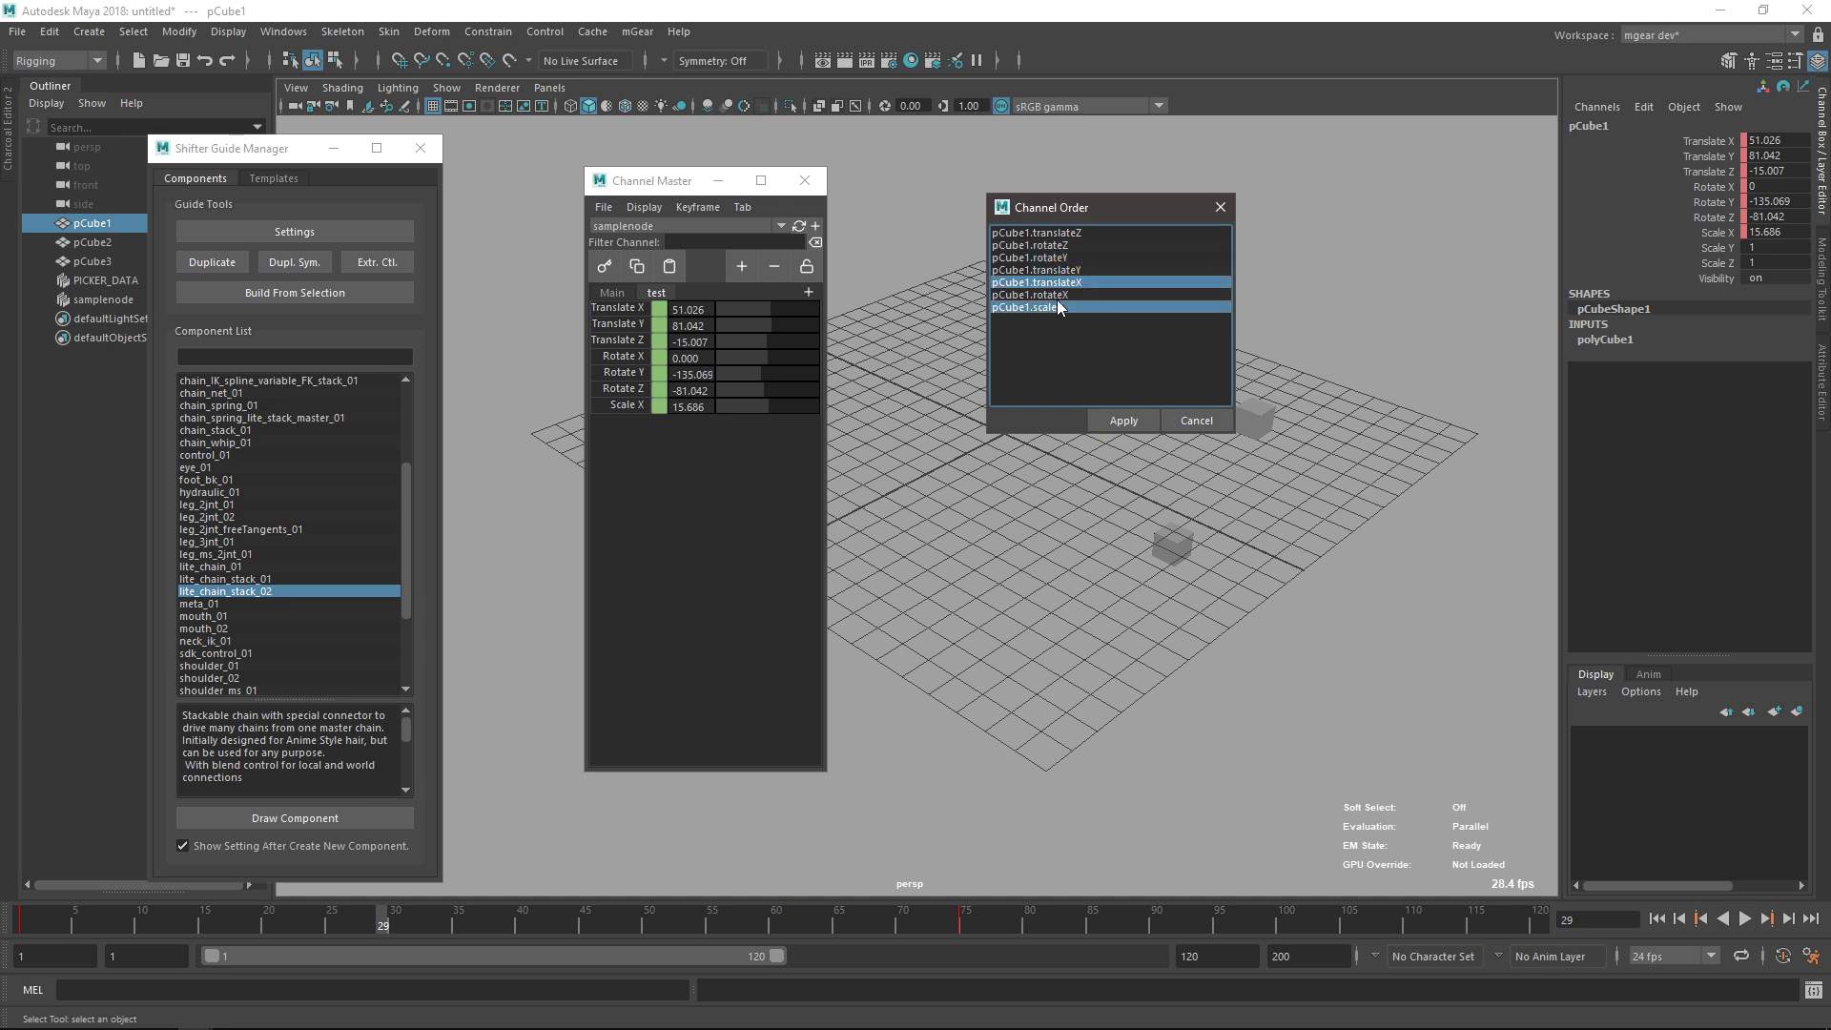
{"action": "mouse_move", "coordinate": [1057, 288]}
{"action": "left_mouse_down"}
{"action": "mouse_move", "coordinate": [1060, 327]}
{"action": "mouse_move", "coordinate": [1065, 257]}
{"action": "left_mouse_up"}
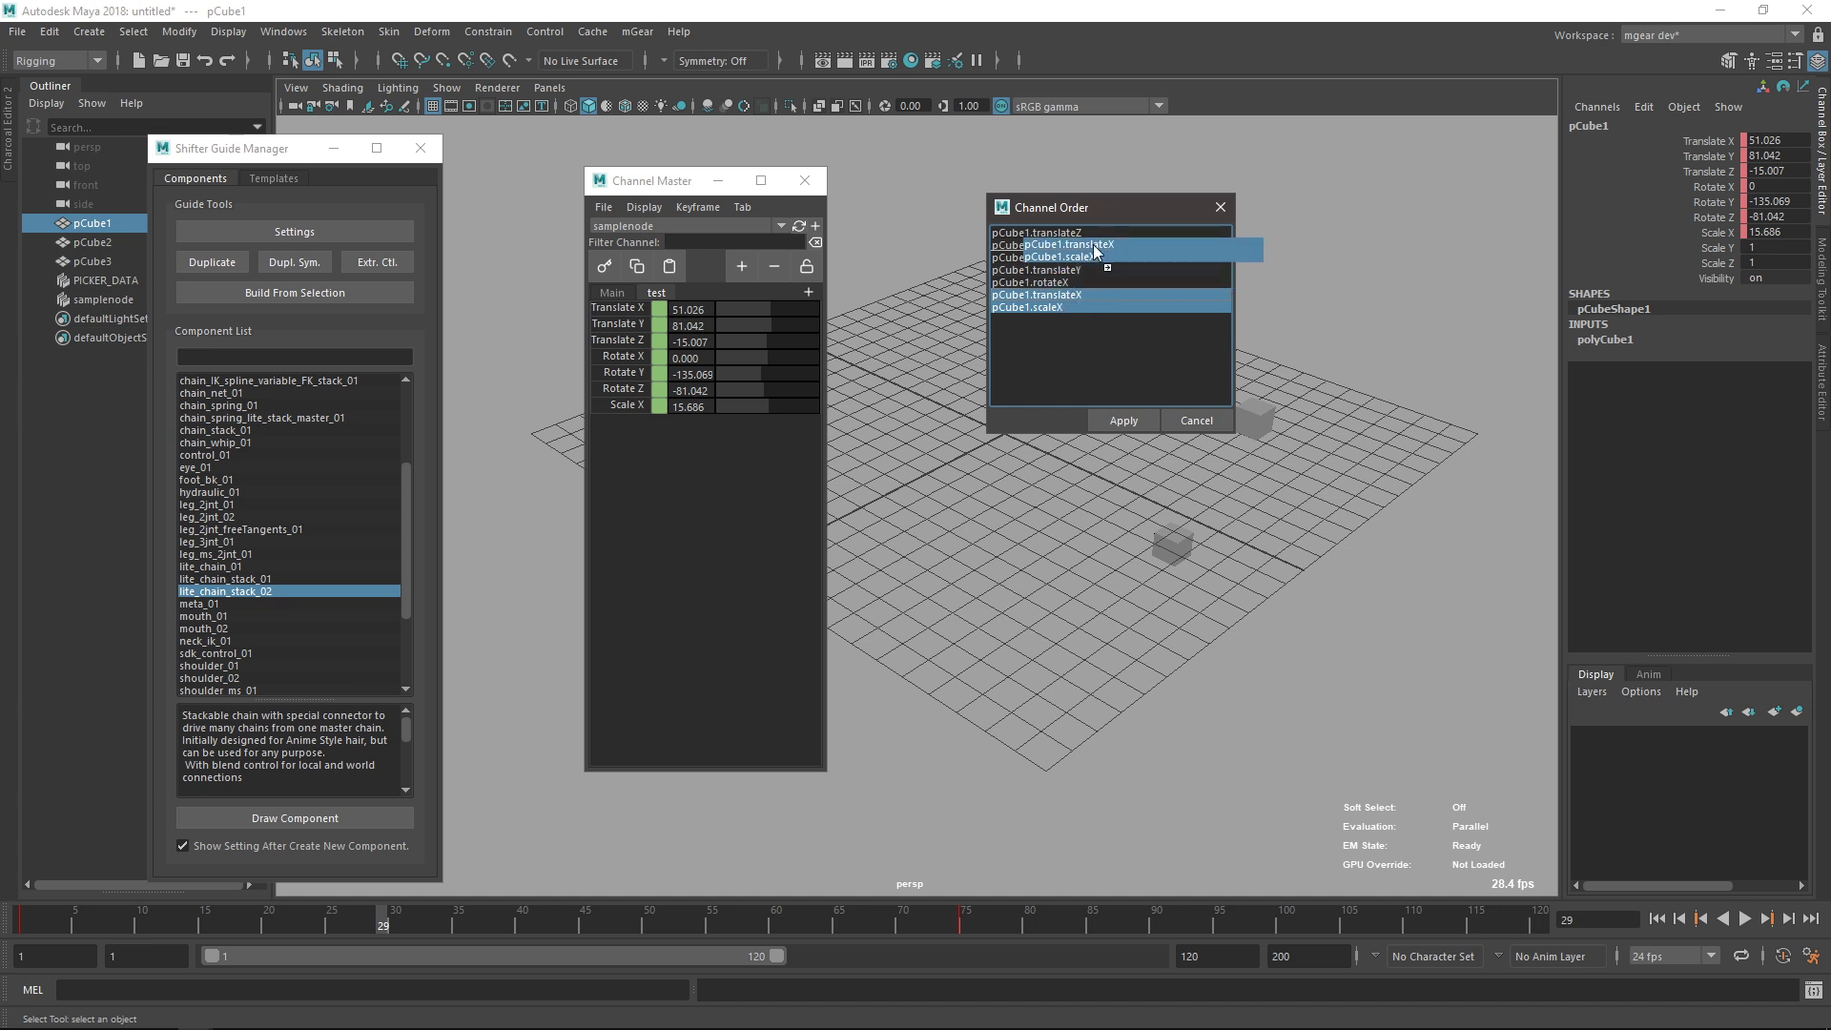
{"action": "left_click", "coordinate": [1124, 419]}
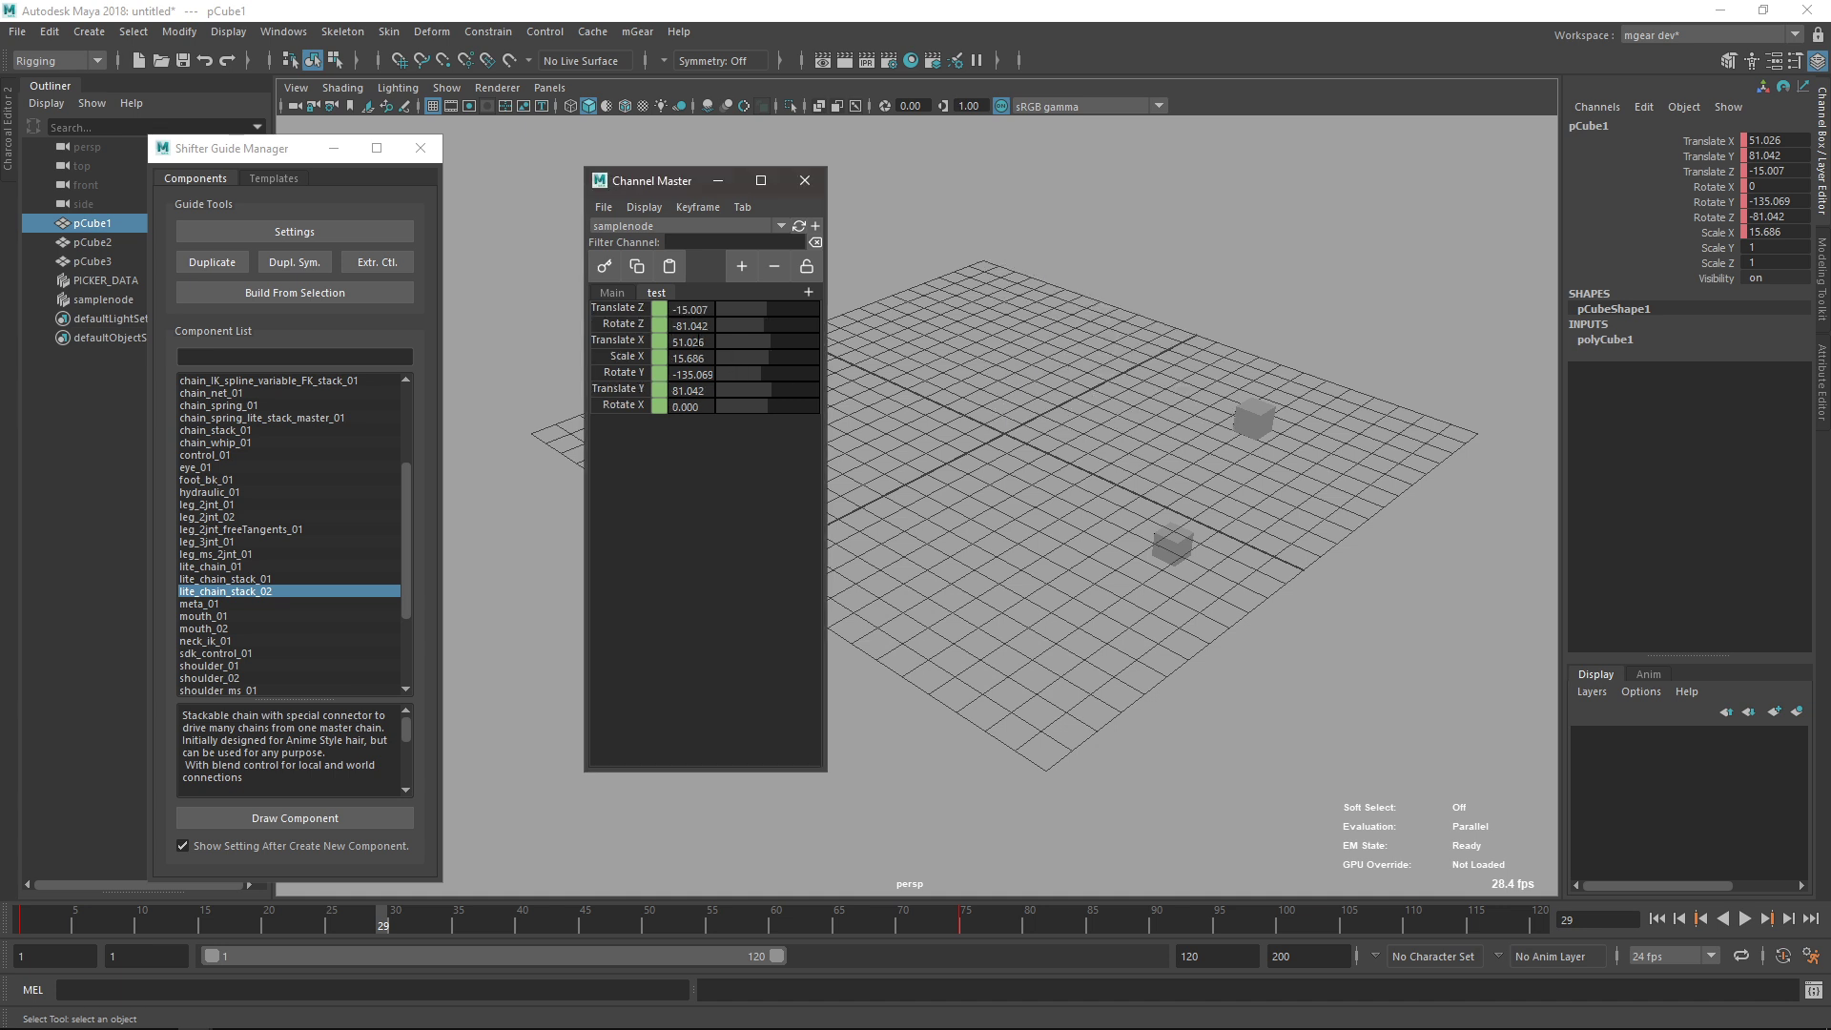
{"action": "left_click", "coordinate": [603, 208]}
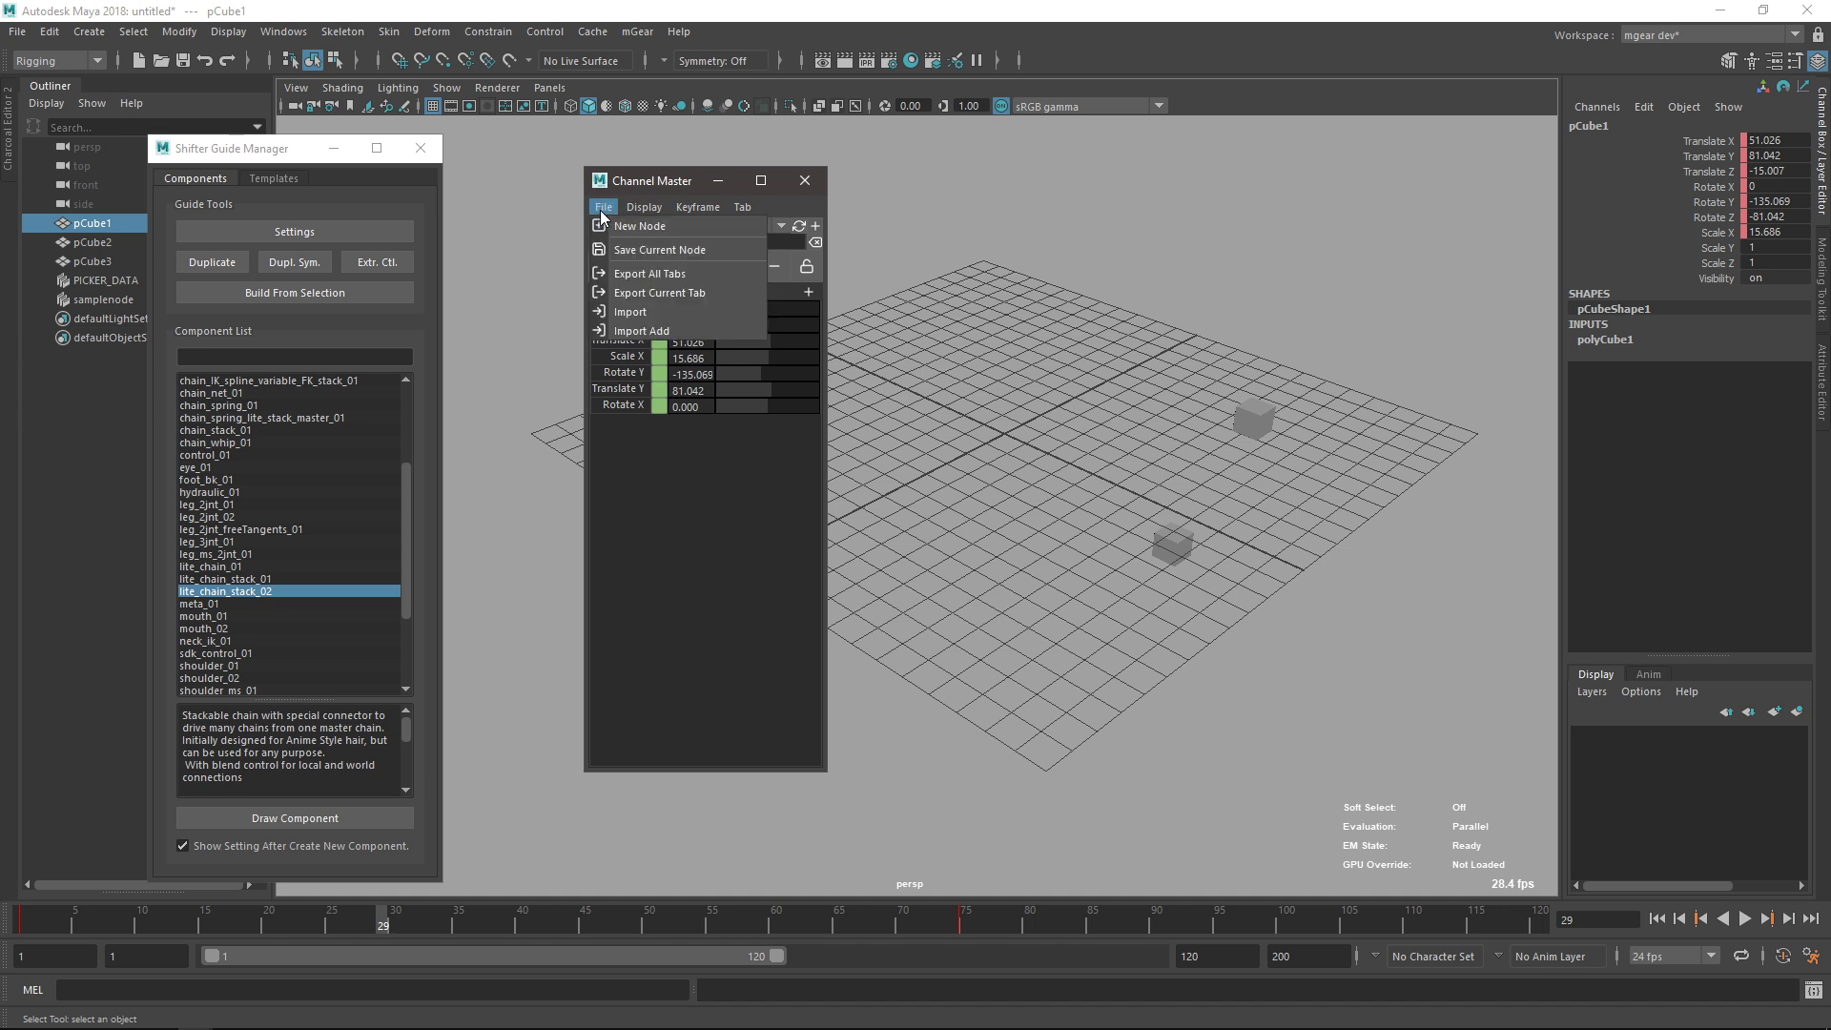
Save the current node data, deselect pCube1, and shift the Channel Master window left.
{"action": "left_click", "coordinate": [704, 250]}
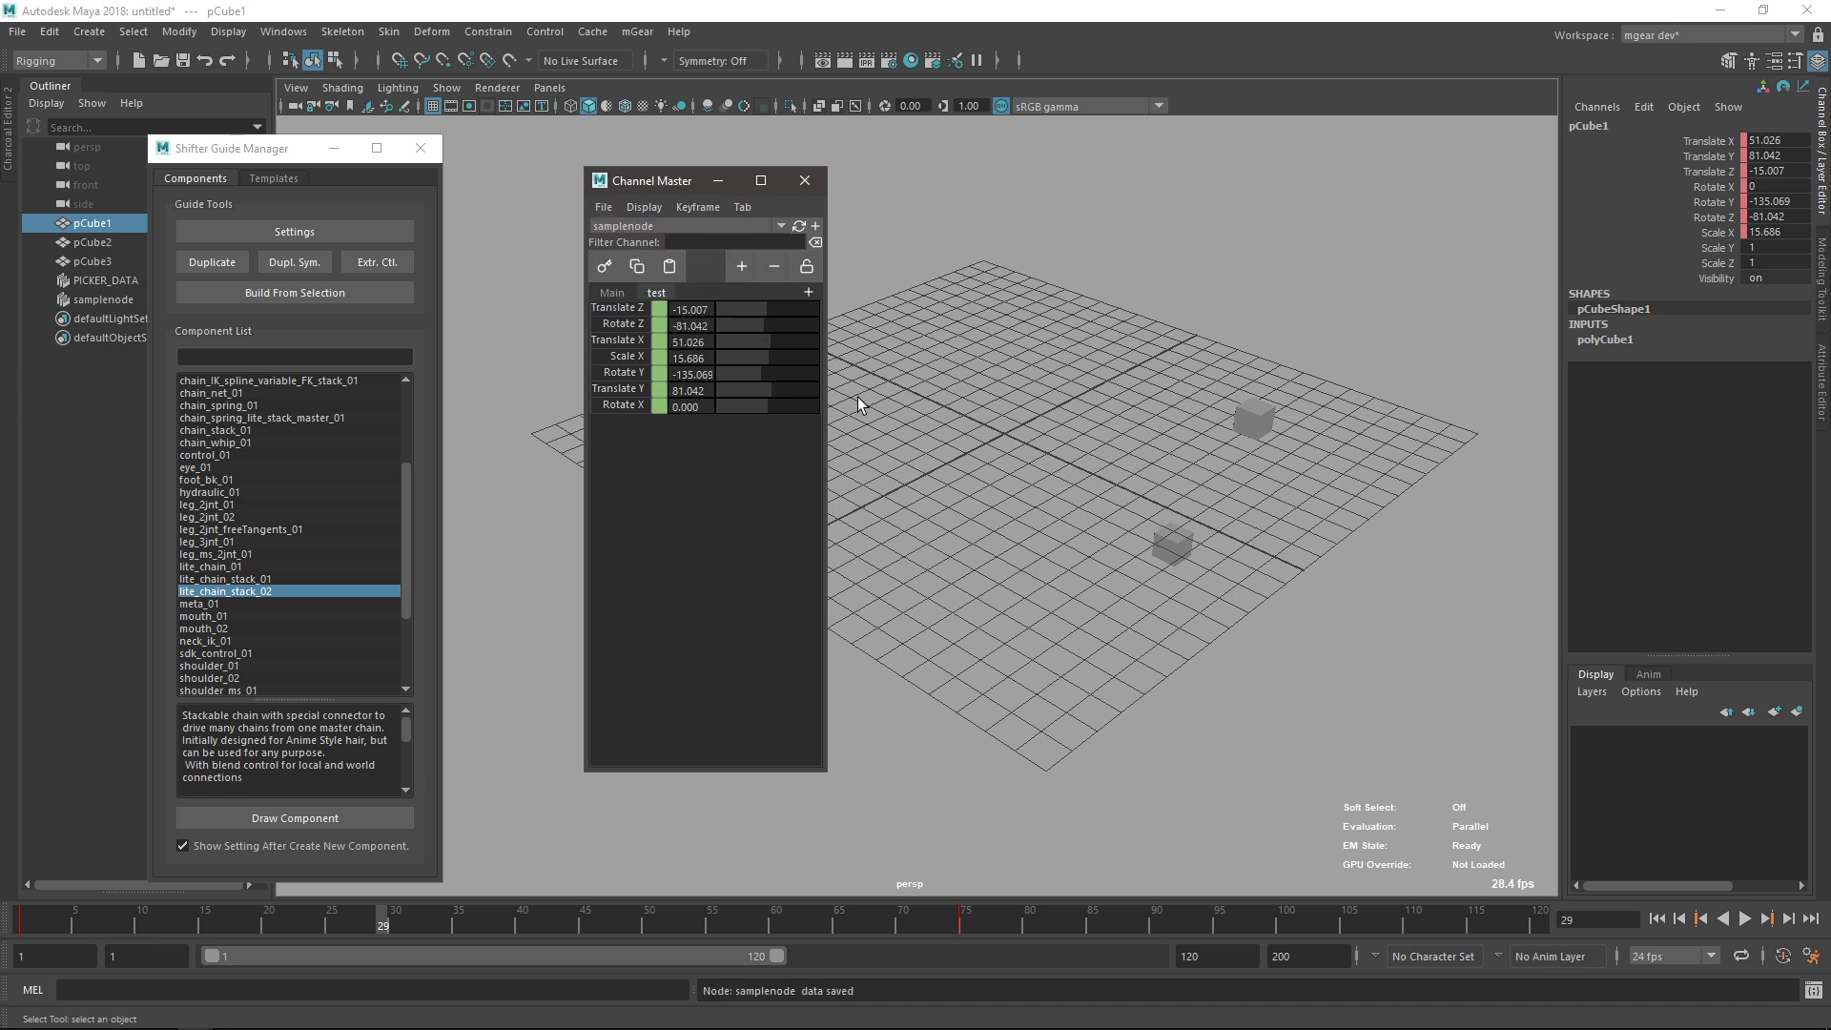
{"action": "left_click", "coordinate": [992, 453]}
{"action": "left_click_drag", "start_coordinate": [601, 180], "coordinate": [551, 170]}
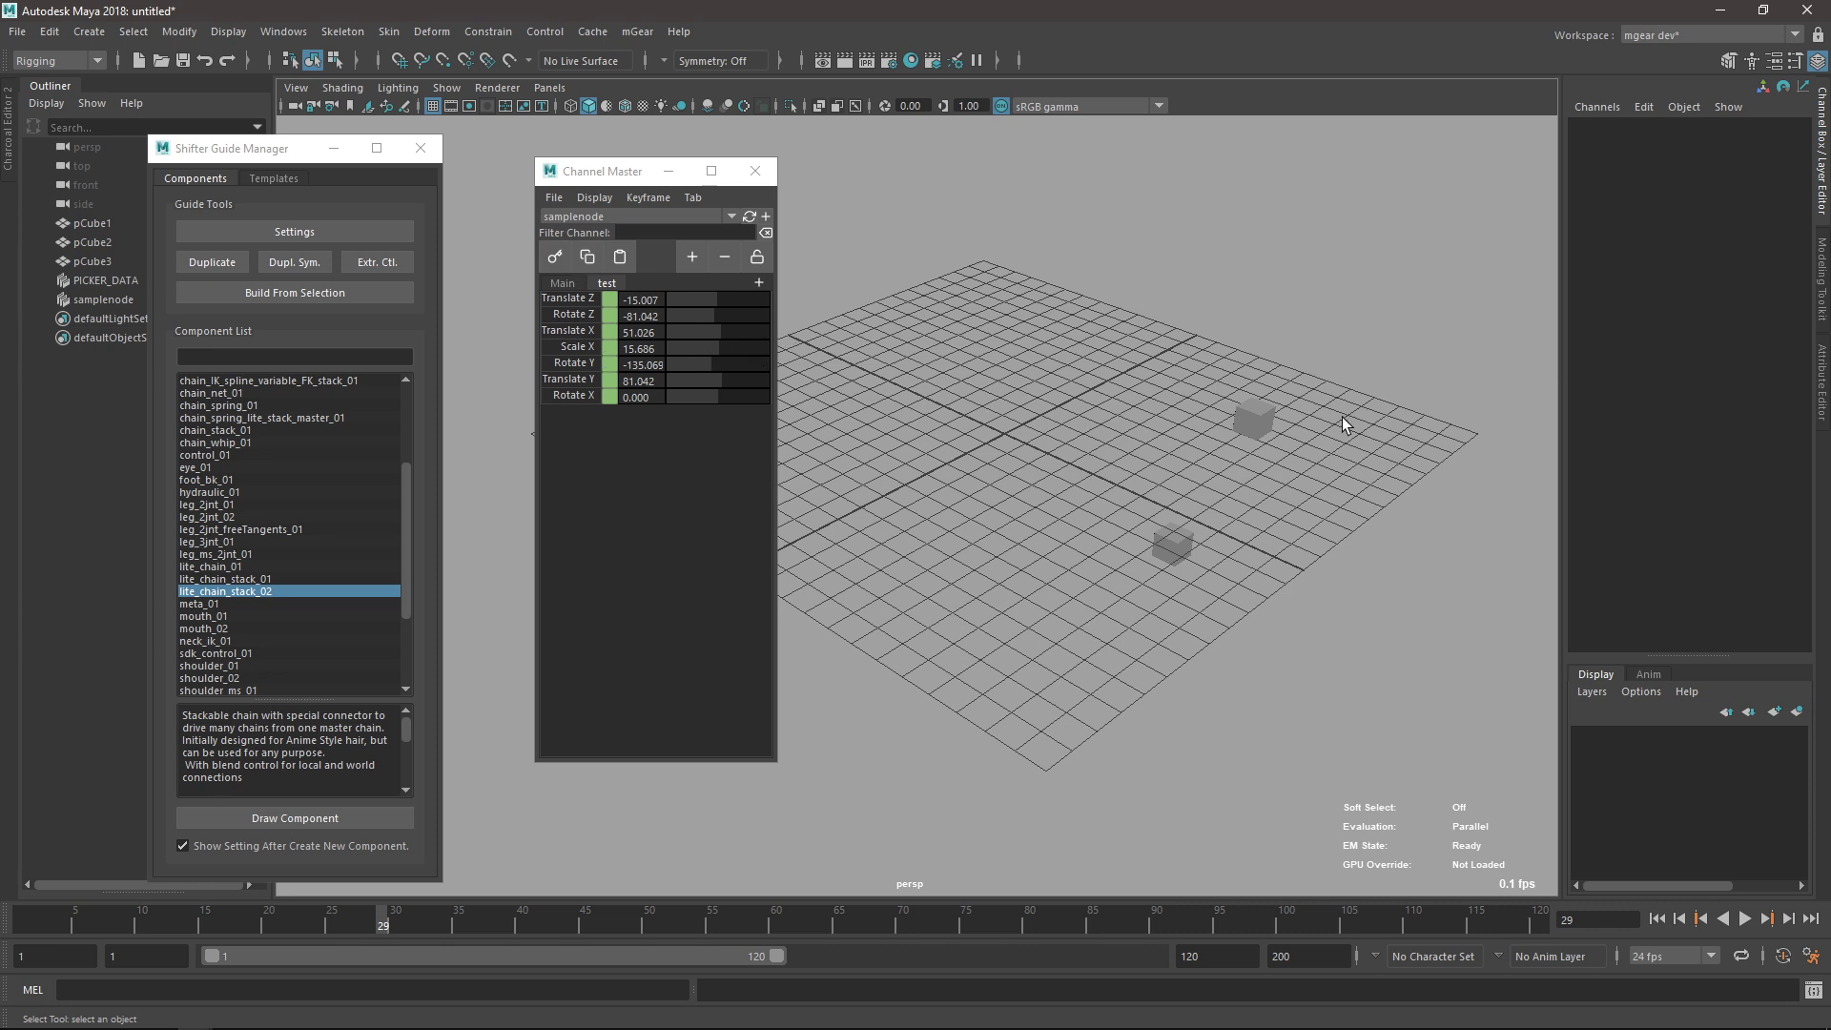
Add pCube2's and pCube3's translate, rotate and scale channels to the test tab.
{"action": "left_click", "coordinate": [1242, 419]}
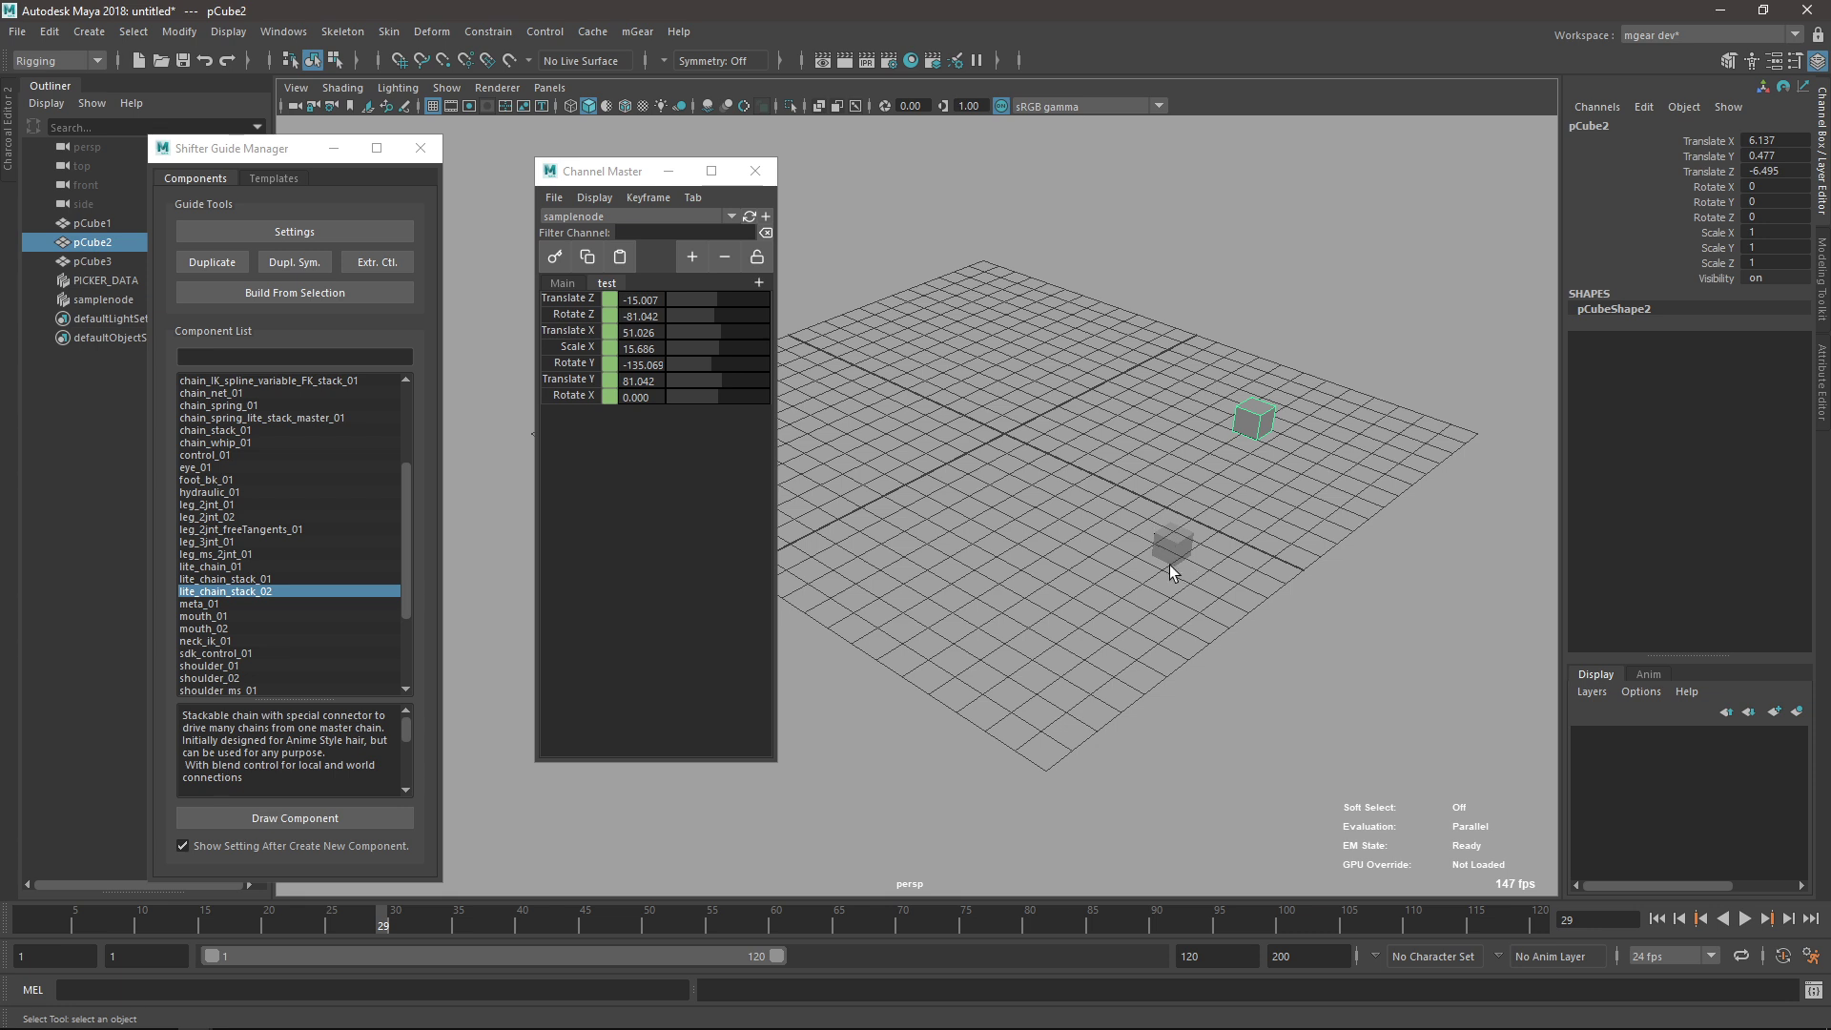
{"action": "left_click_drag", "start_coordinate": [1717, 143], "coordinate": [1719, 271]}
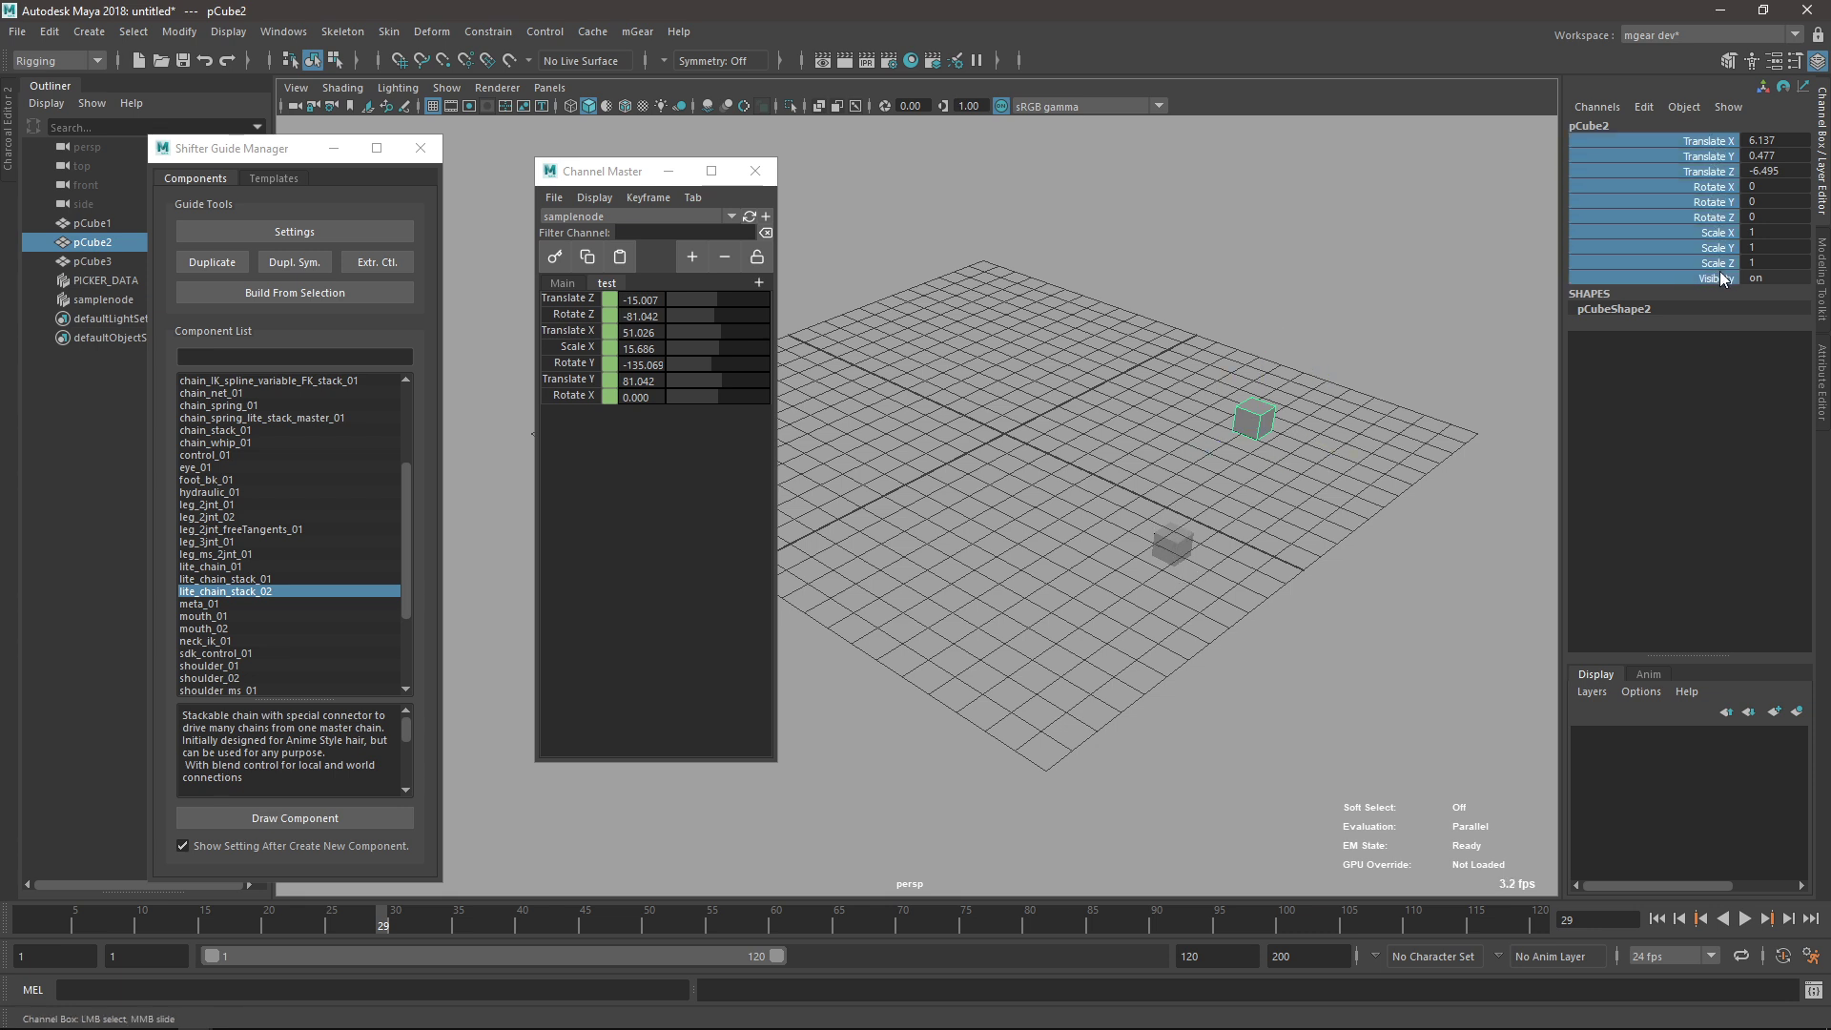
{"action": "left_click", "coordinate": [693, 256]}
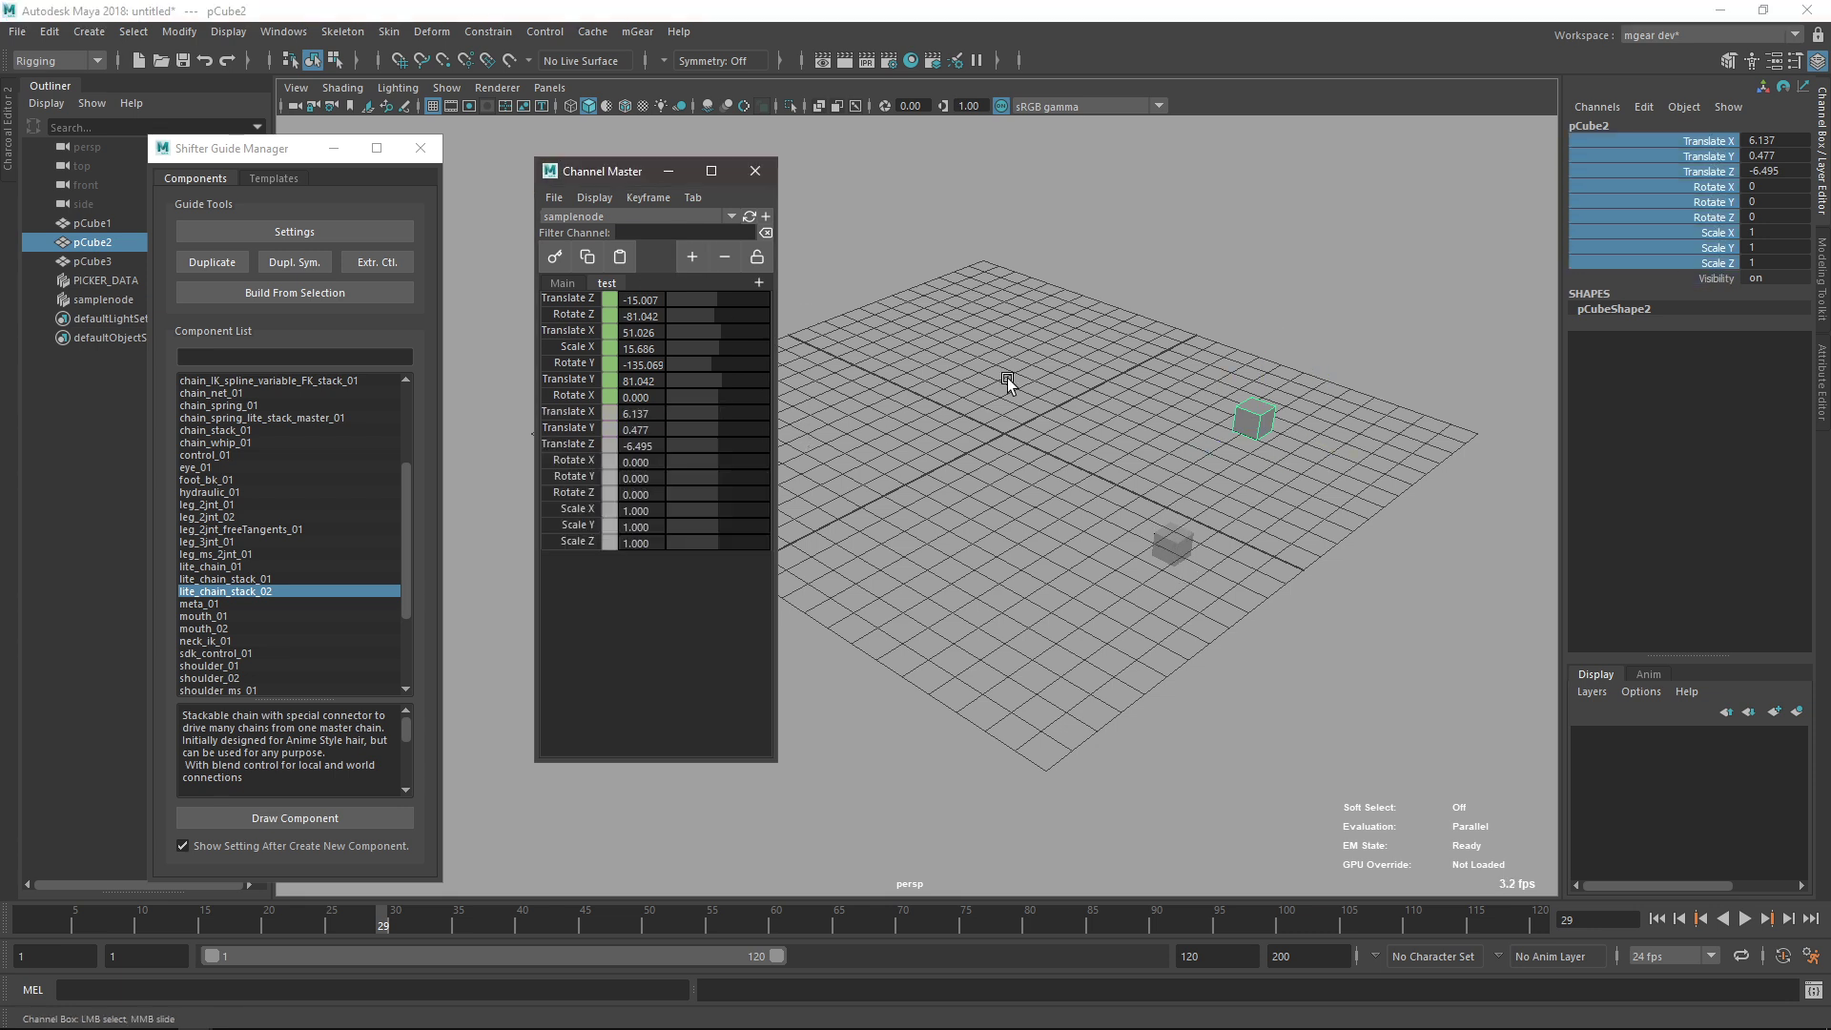
{"action": "left_click", "coordinate": [1190, 568]}
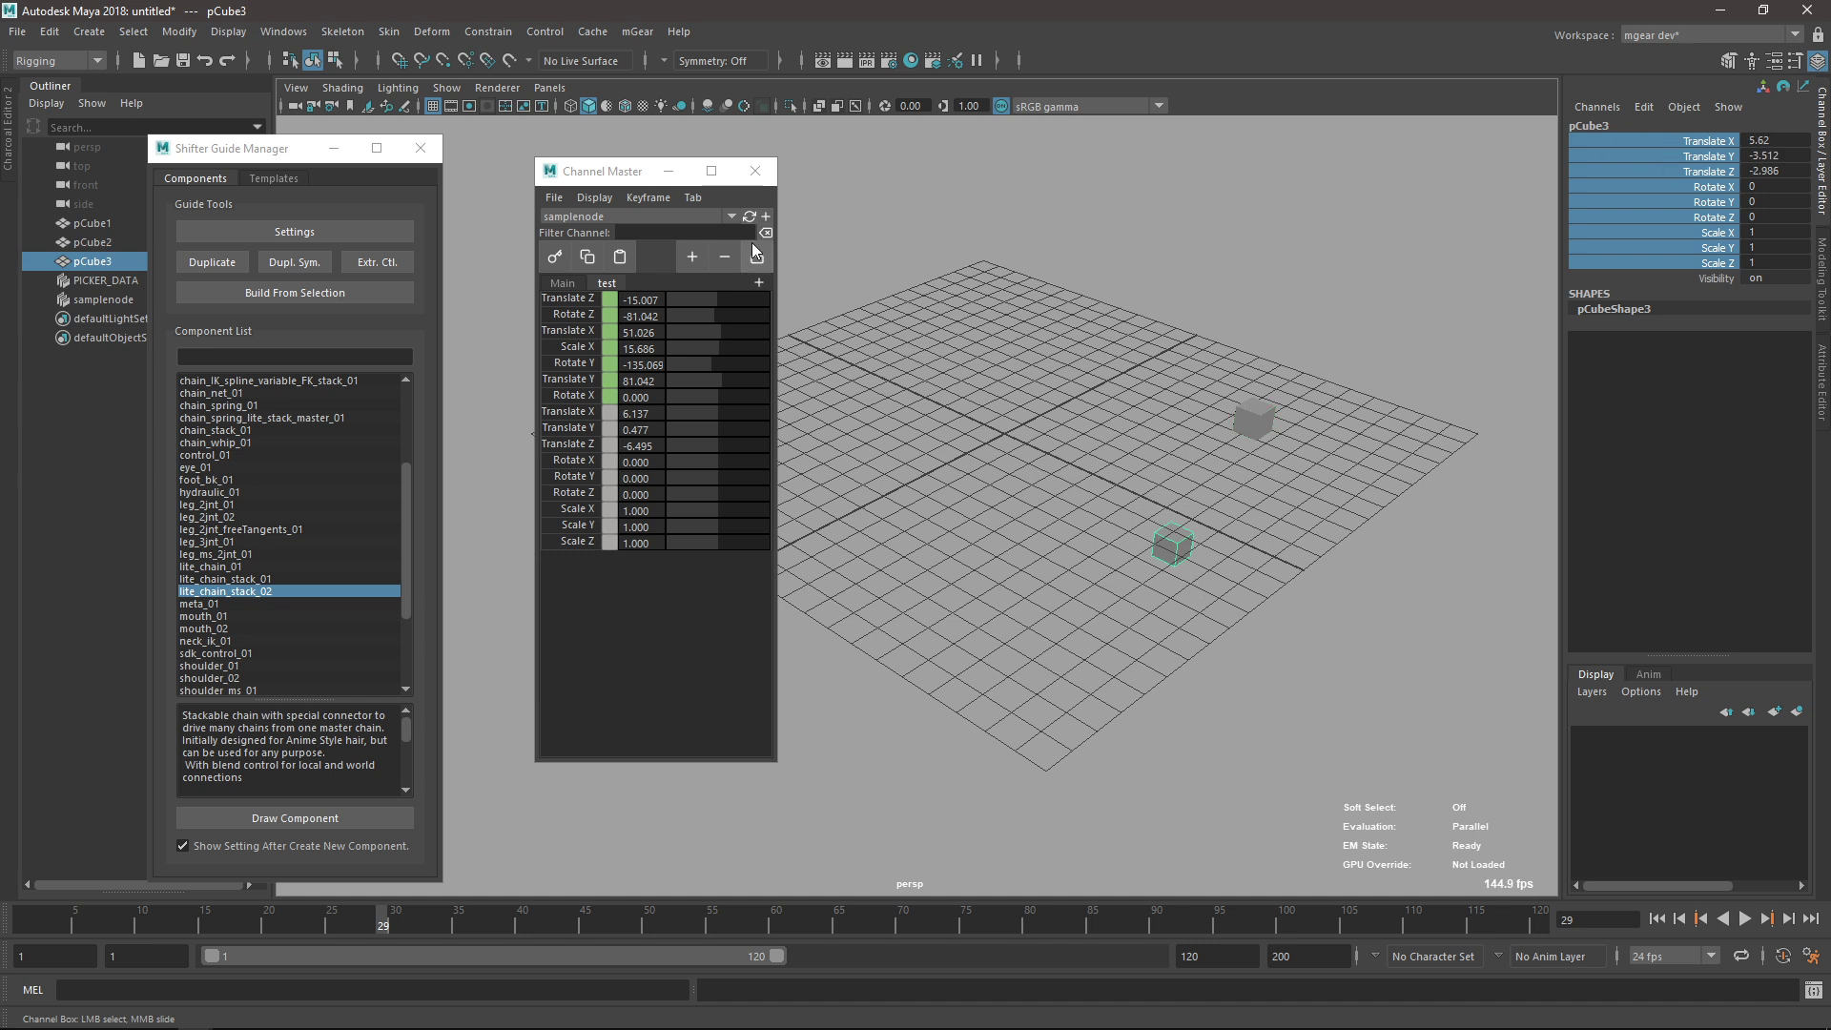
{"action": "left_click", "coordinate": [691, 257]}
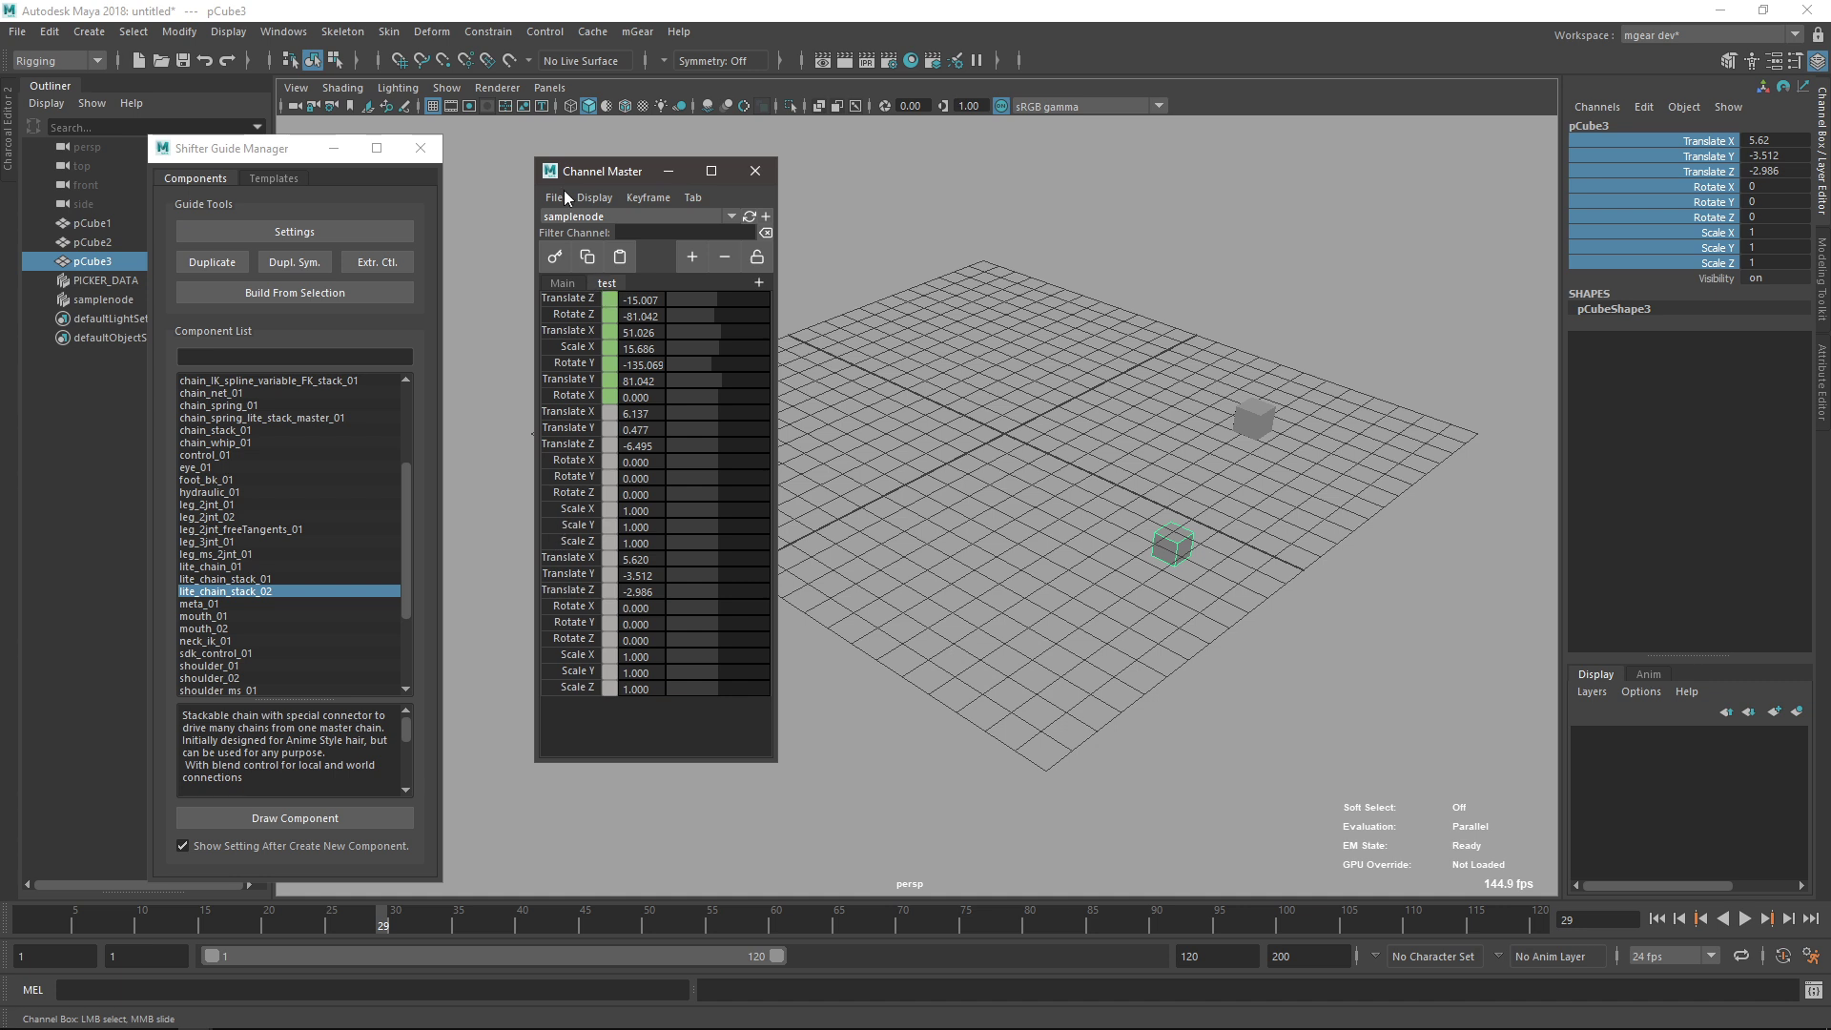
Save the current samplenode data from the File menu.
{"action": "left_click_drag", "start_coordinate": [572, 171], "coordinate": [622, 167]}
{"action": "left_click", "coordinate": [605, 194]}
{"action": "left_click", "coordinate": [627, 235]}
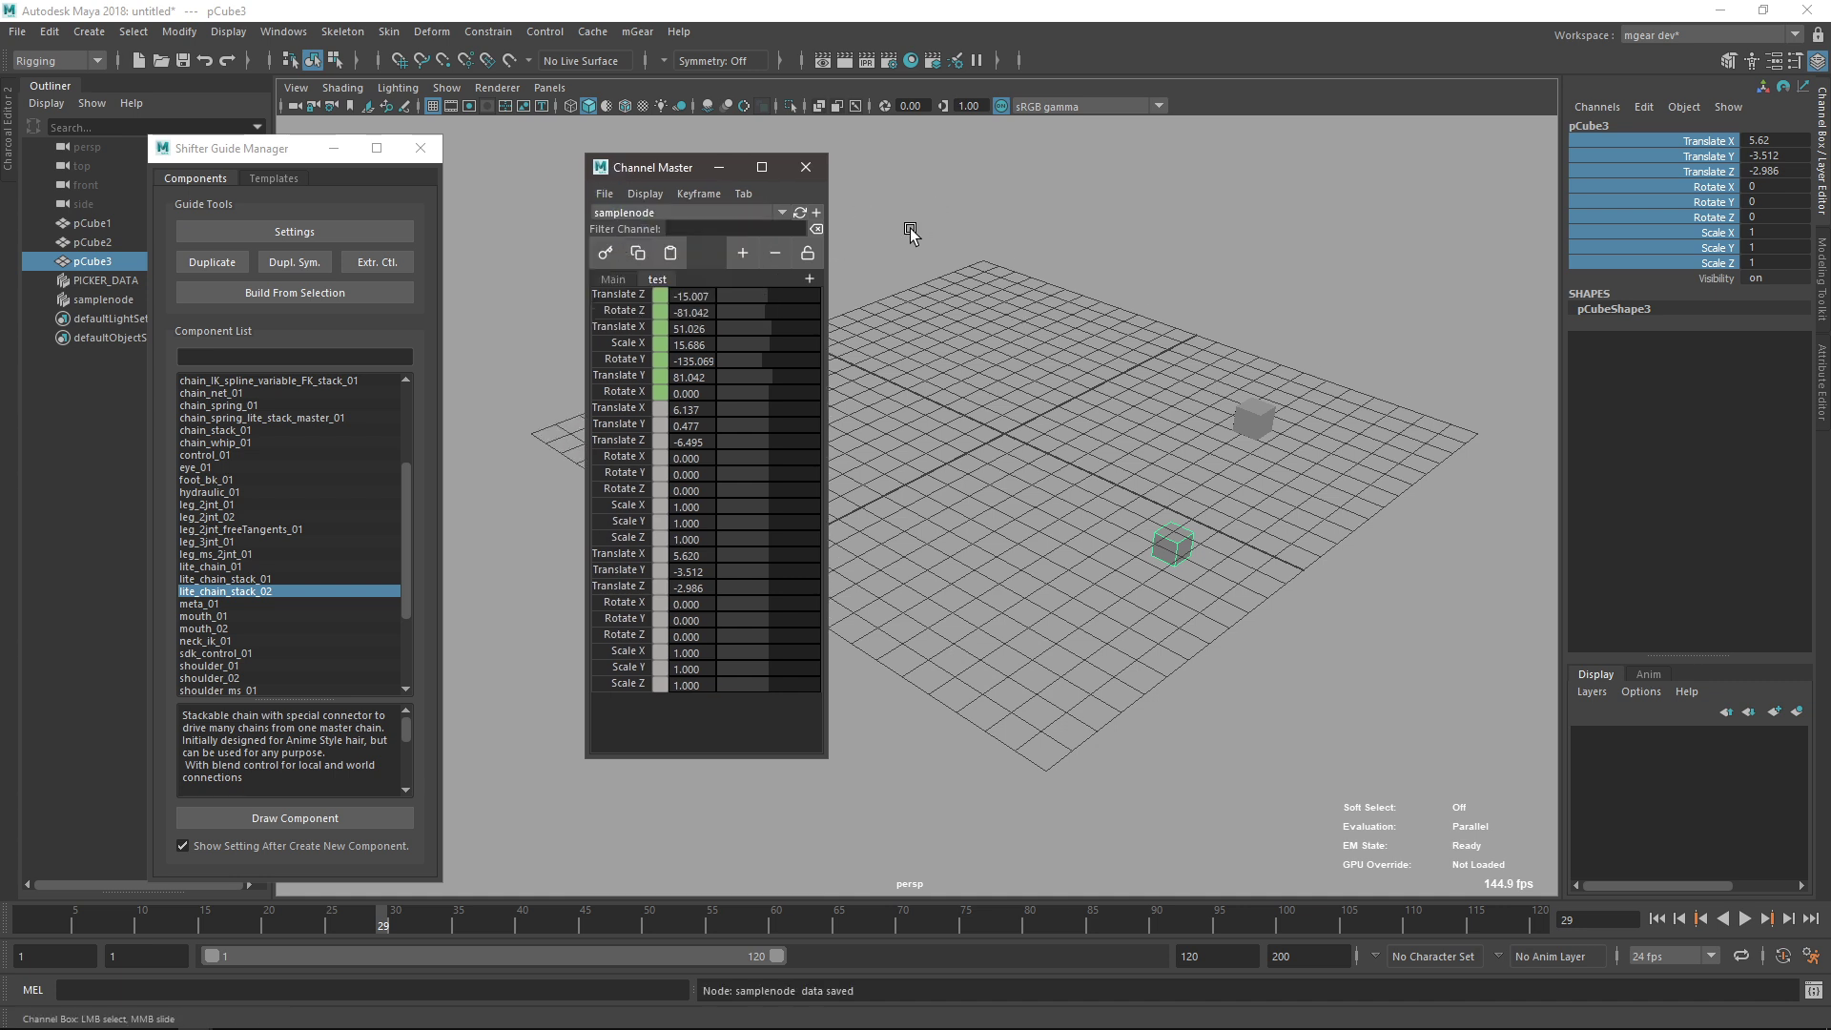
Select all 25 channel rows in the test tab.
{"action": "left_click", "coordinate": [618, 299]}
{"action": "left_click", "coordinate": [628, 684], "text": "shift"}
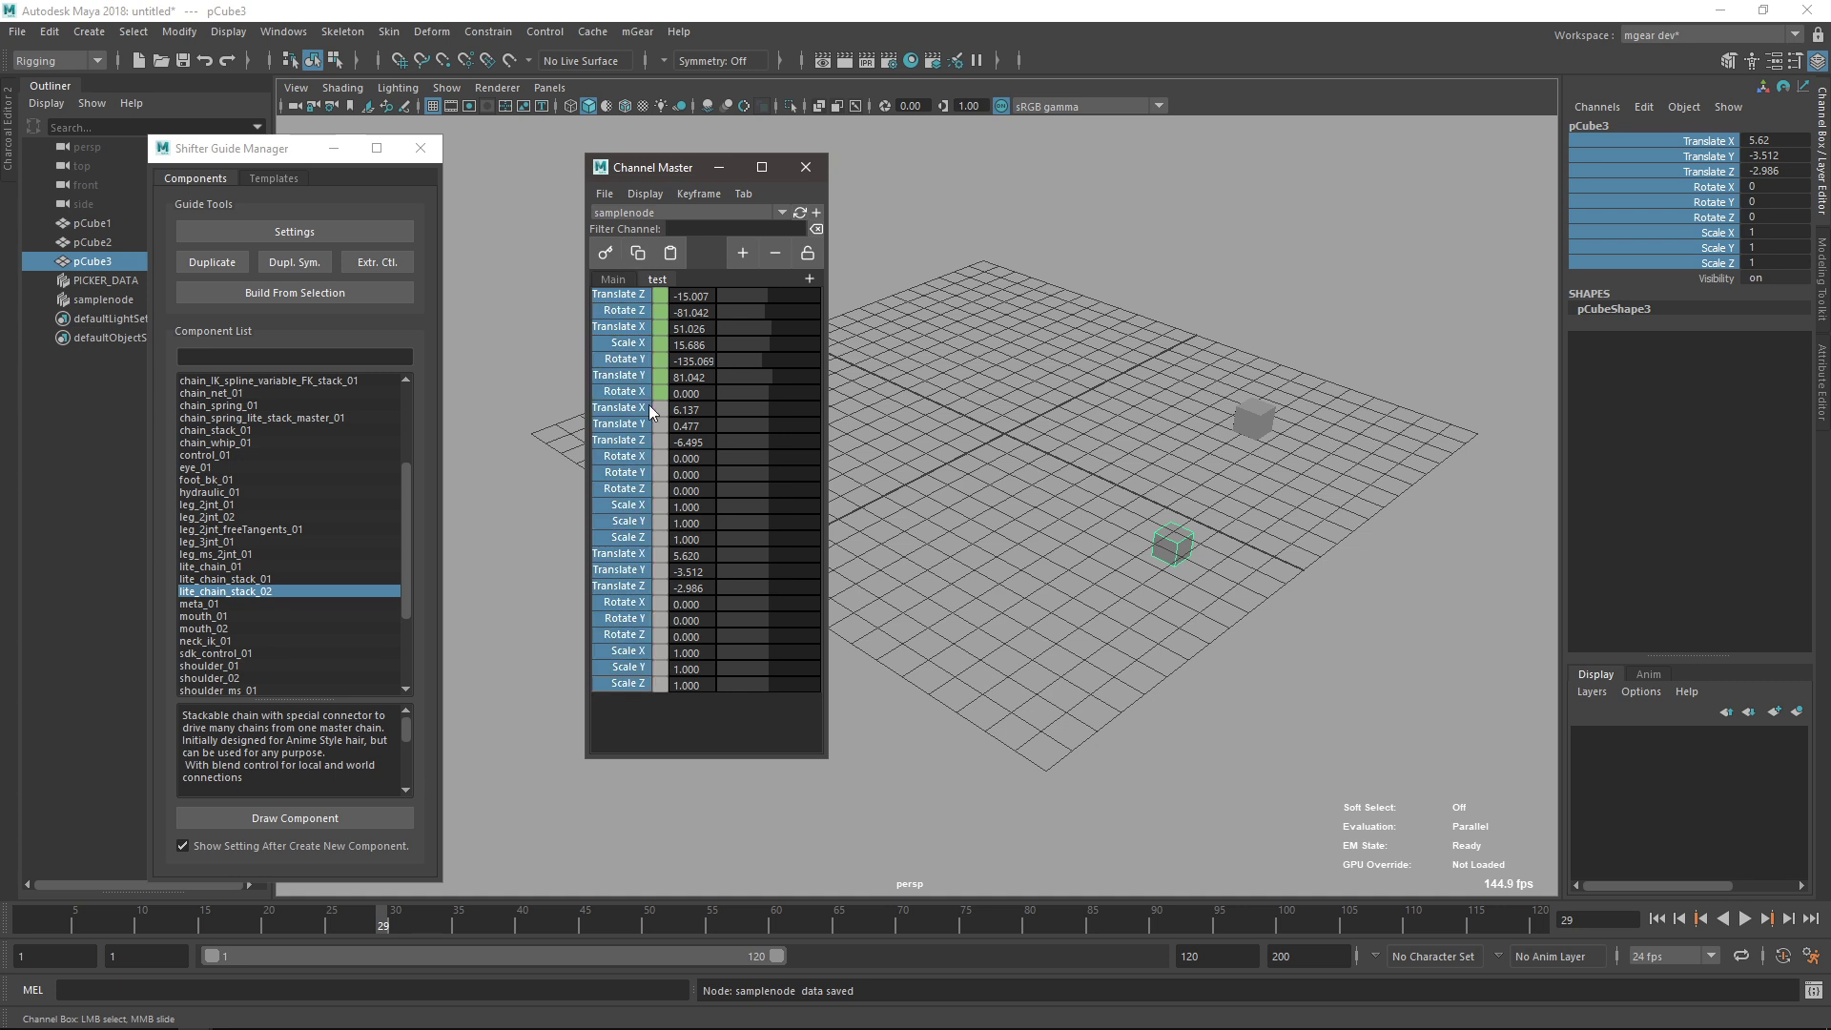
{"action": "left_click", "coordinate": [626, 296]}
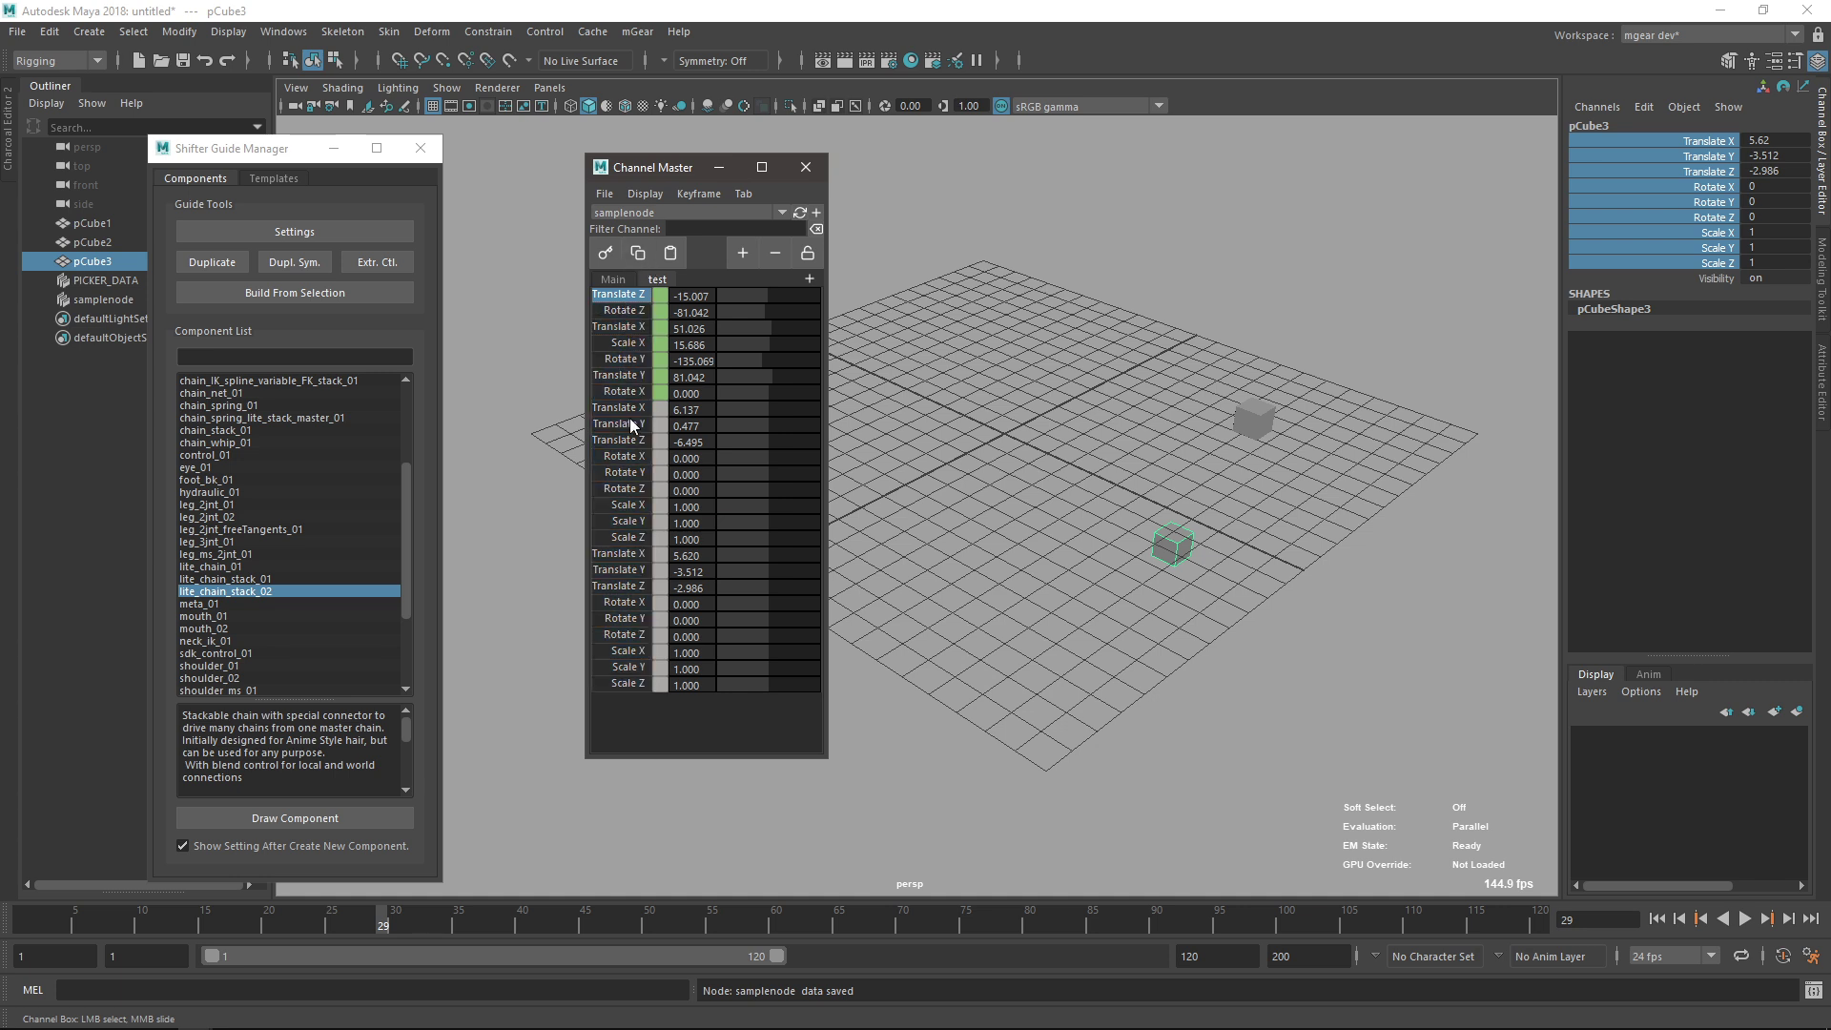
{"action": "left_click", "coordinate": [626, 683], "text": "shift"}
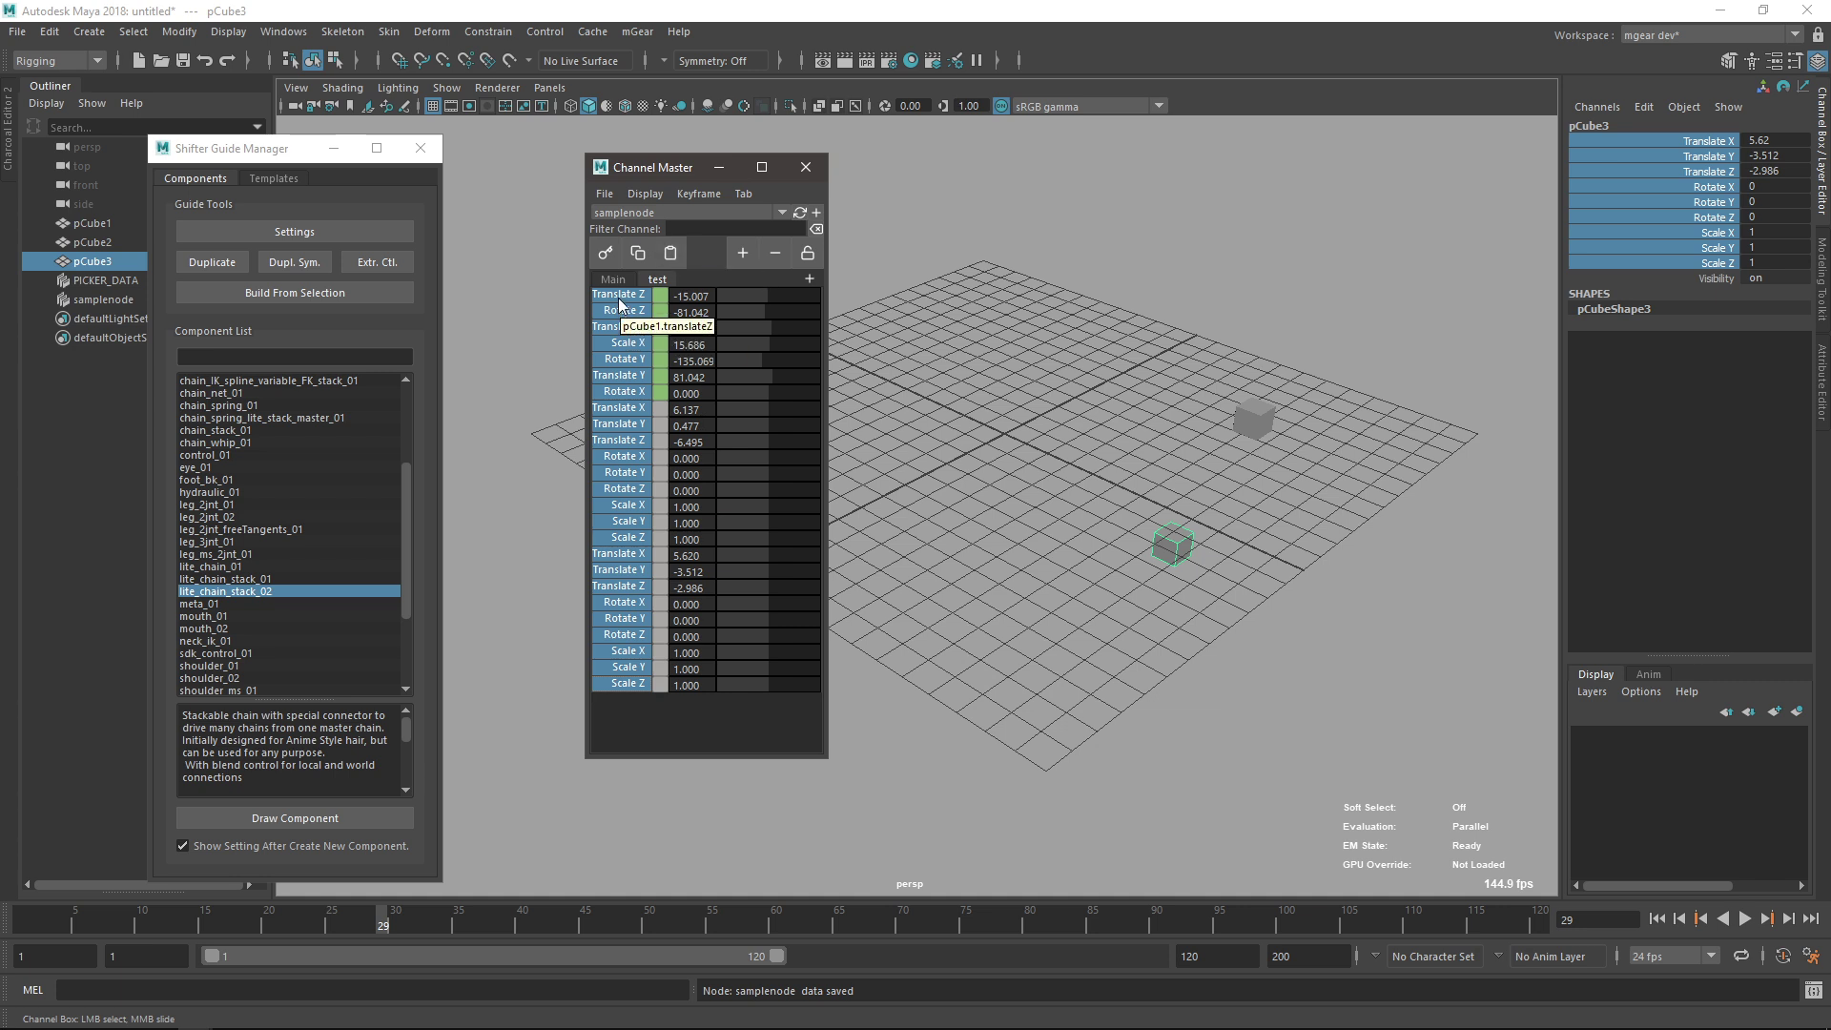
Apply Auto Color by Host to the selected channels, then reselect every row.
{"action": "right_click", "coordinate": [619, 303]}
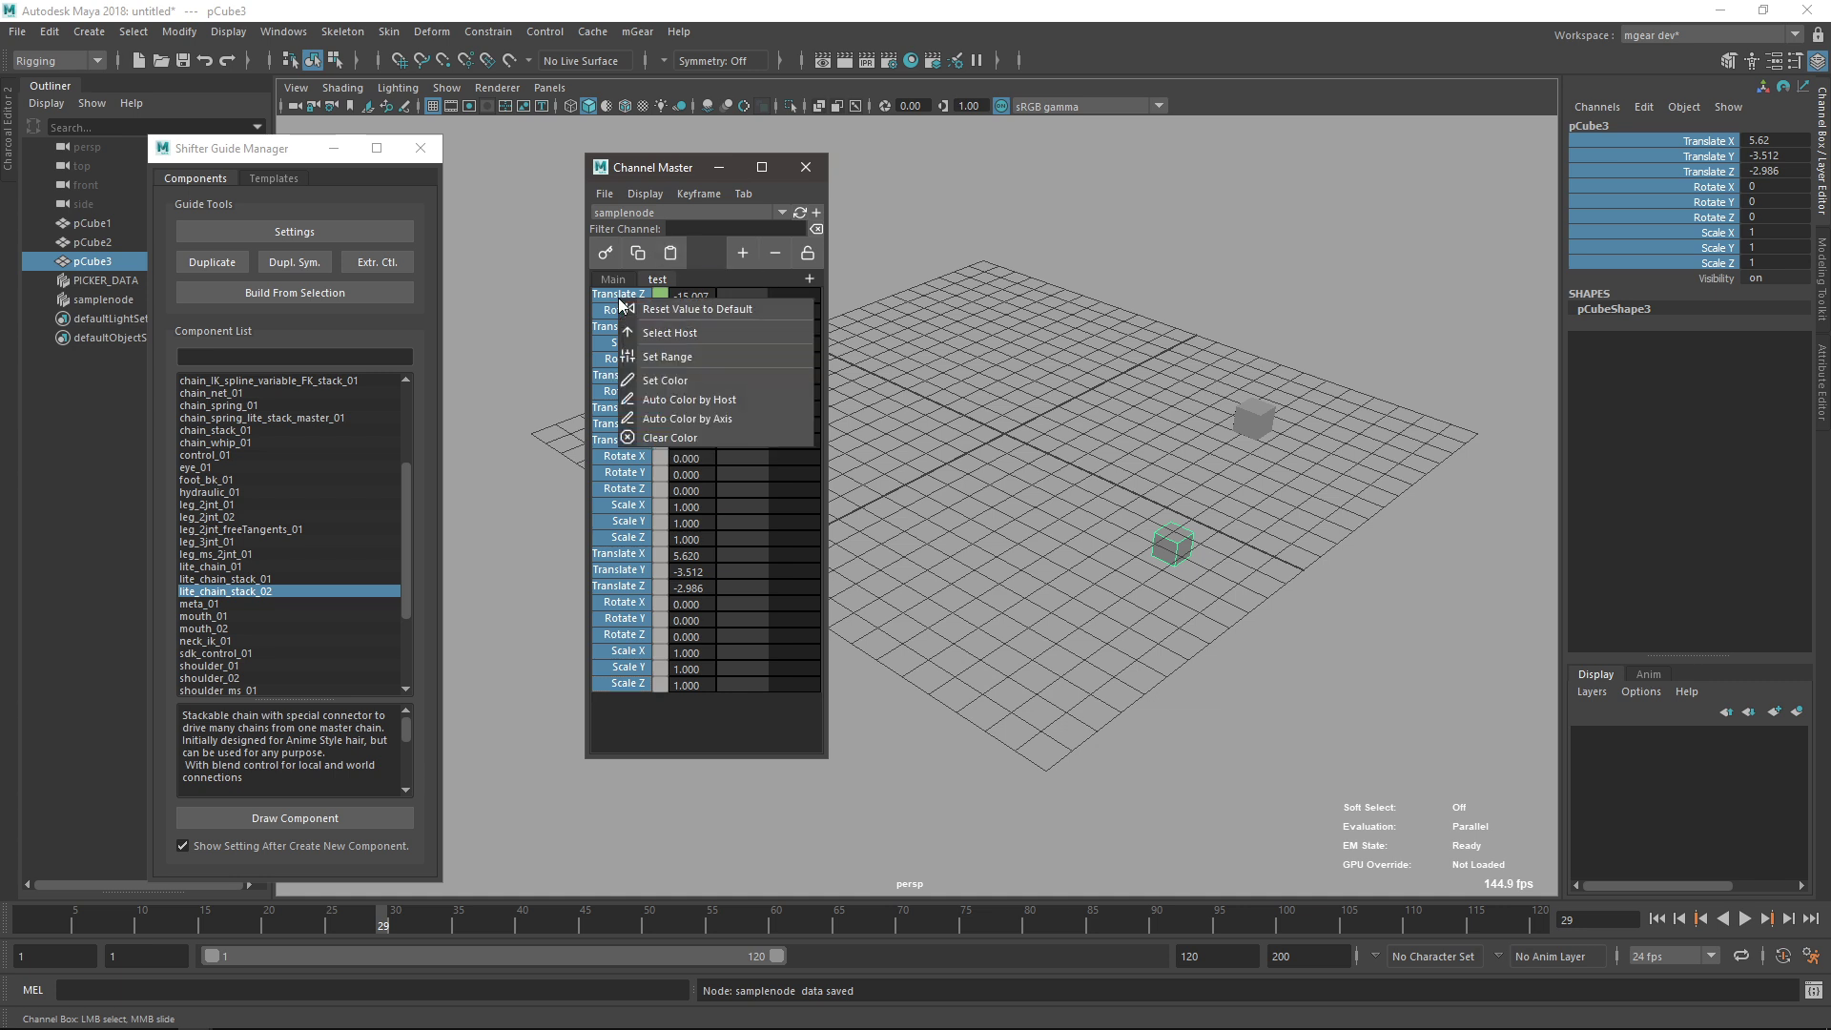
{"action": "left_click", "coordinate": [684, 393]}
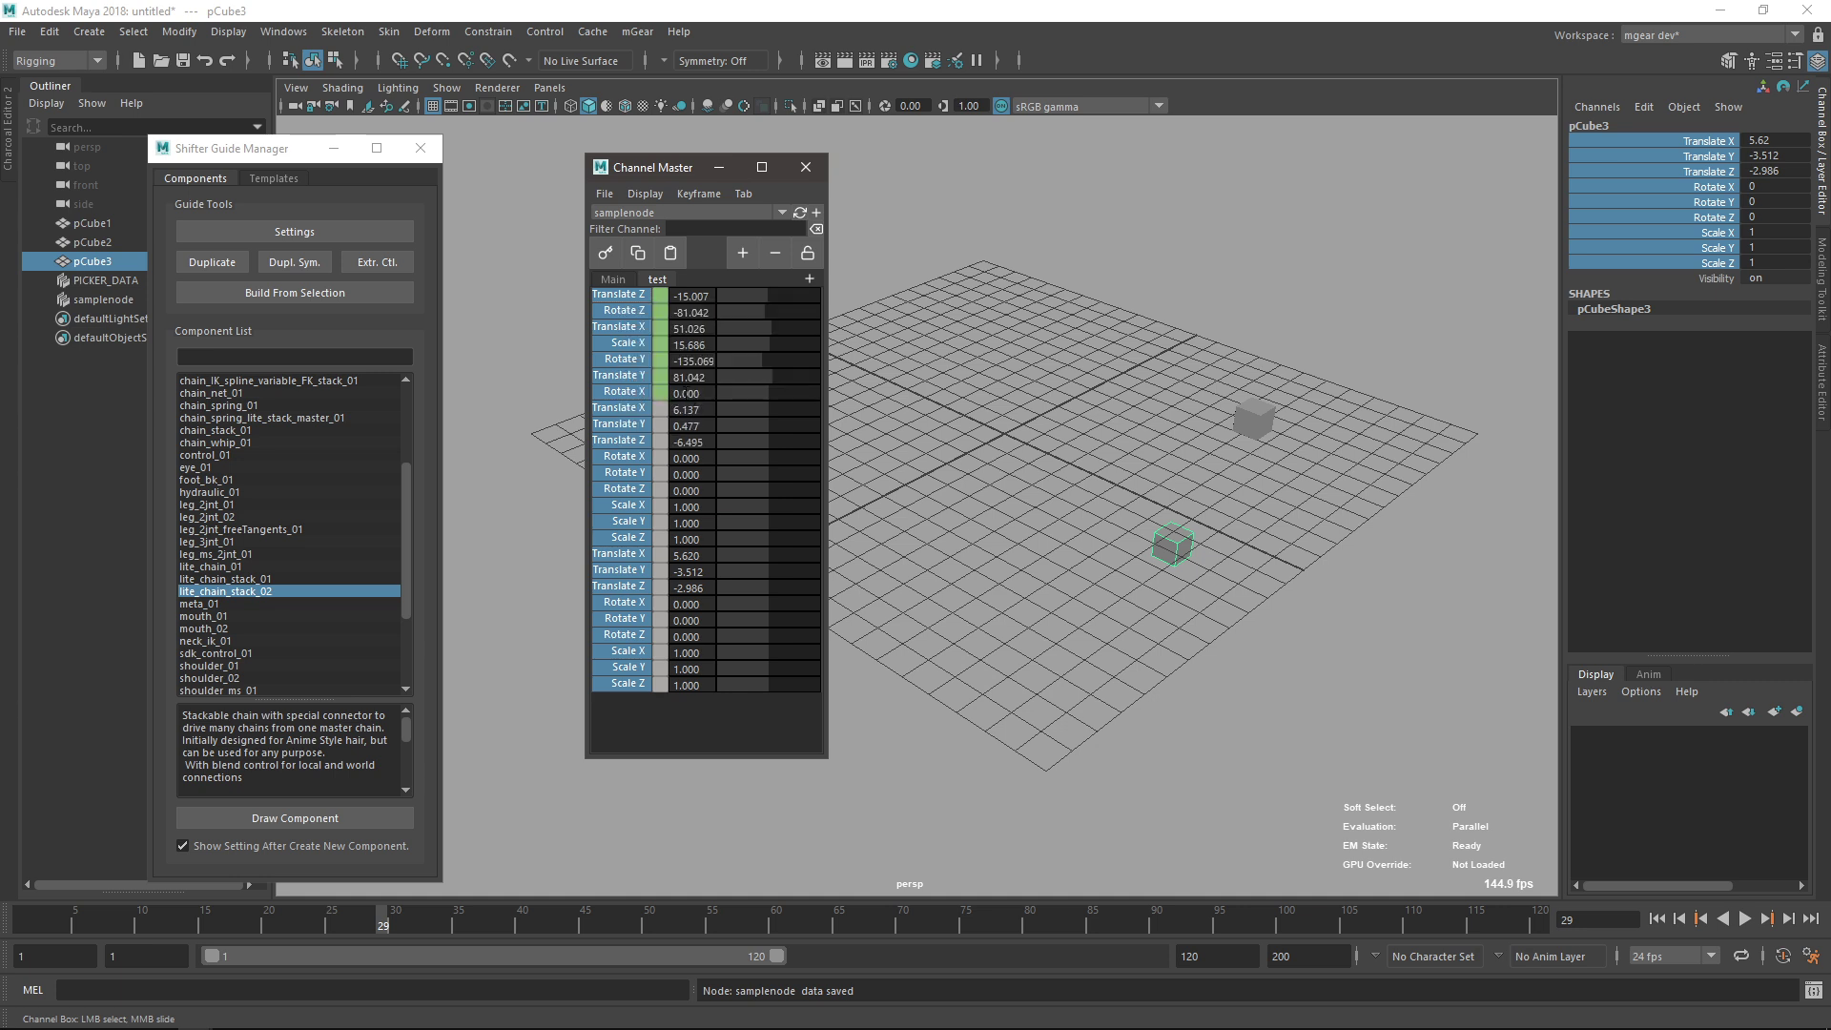
{"action": "left_click", "coordinate": [633, 721]}
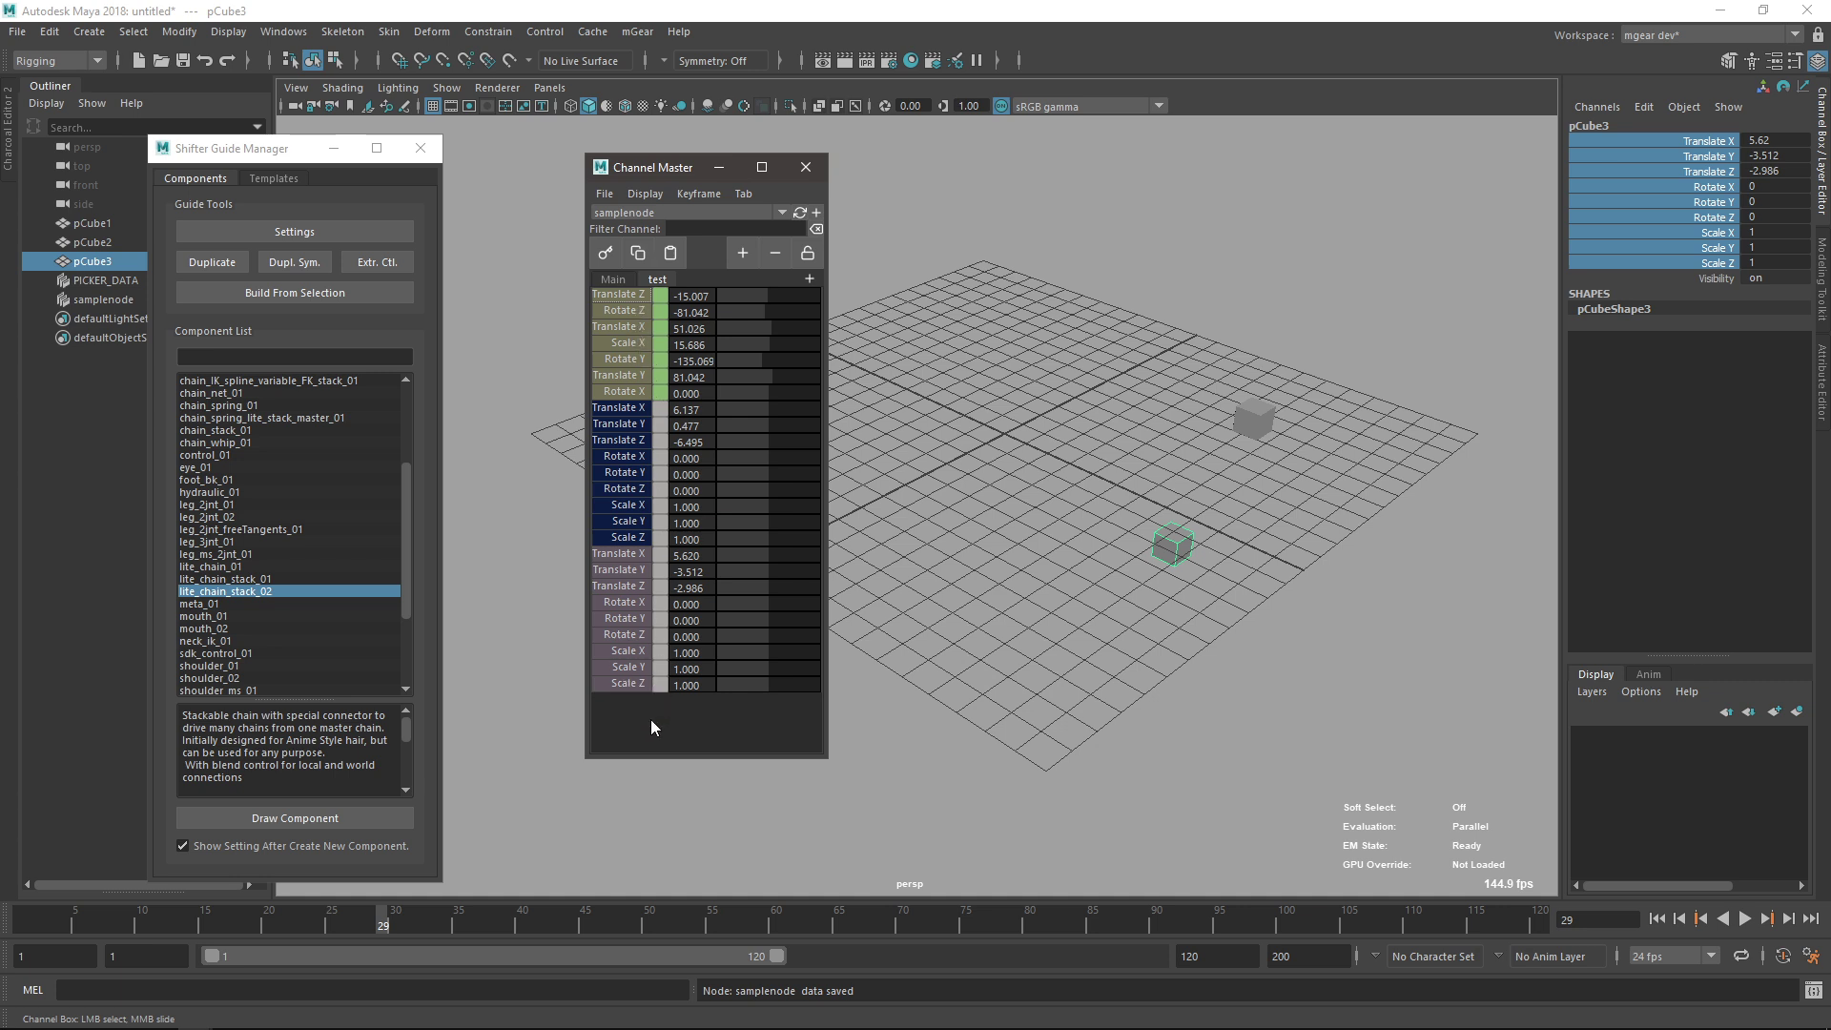
{"action": "left_click", "coordinate": [628, 295]}
{"action": "left_click", "coordinate": [625, 677], "text": "shift"}
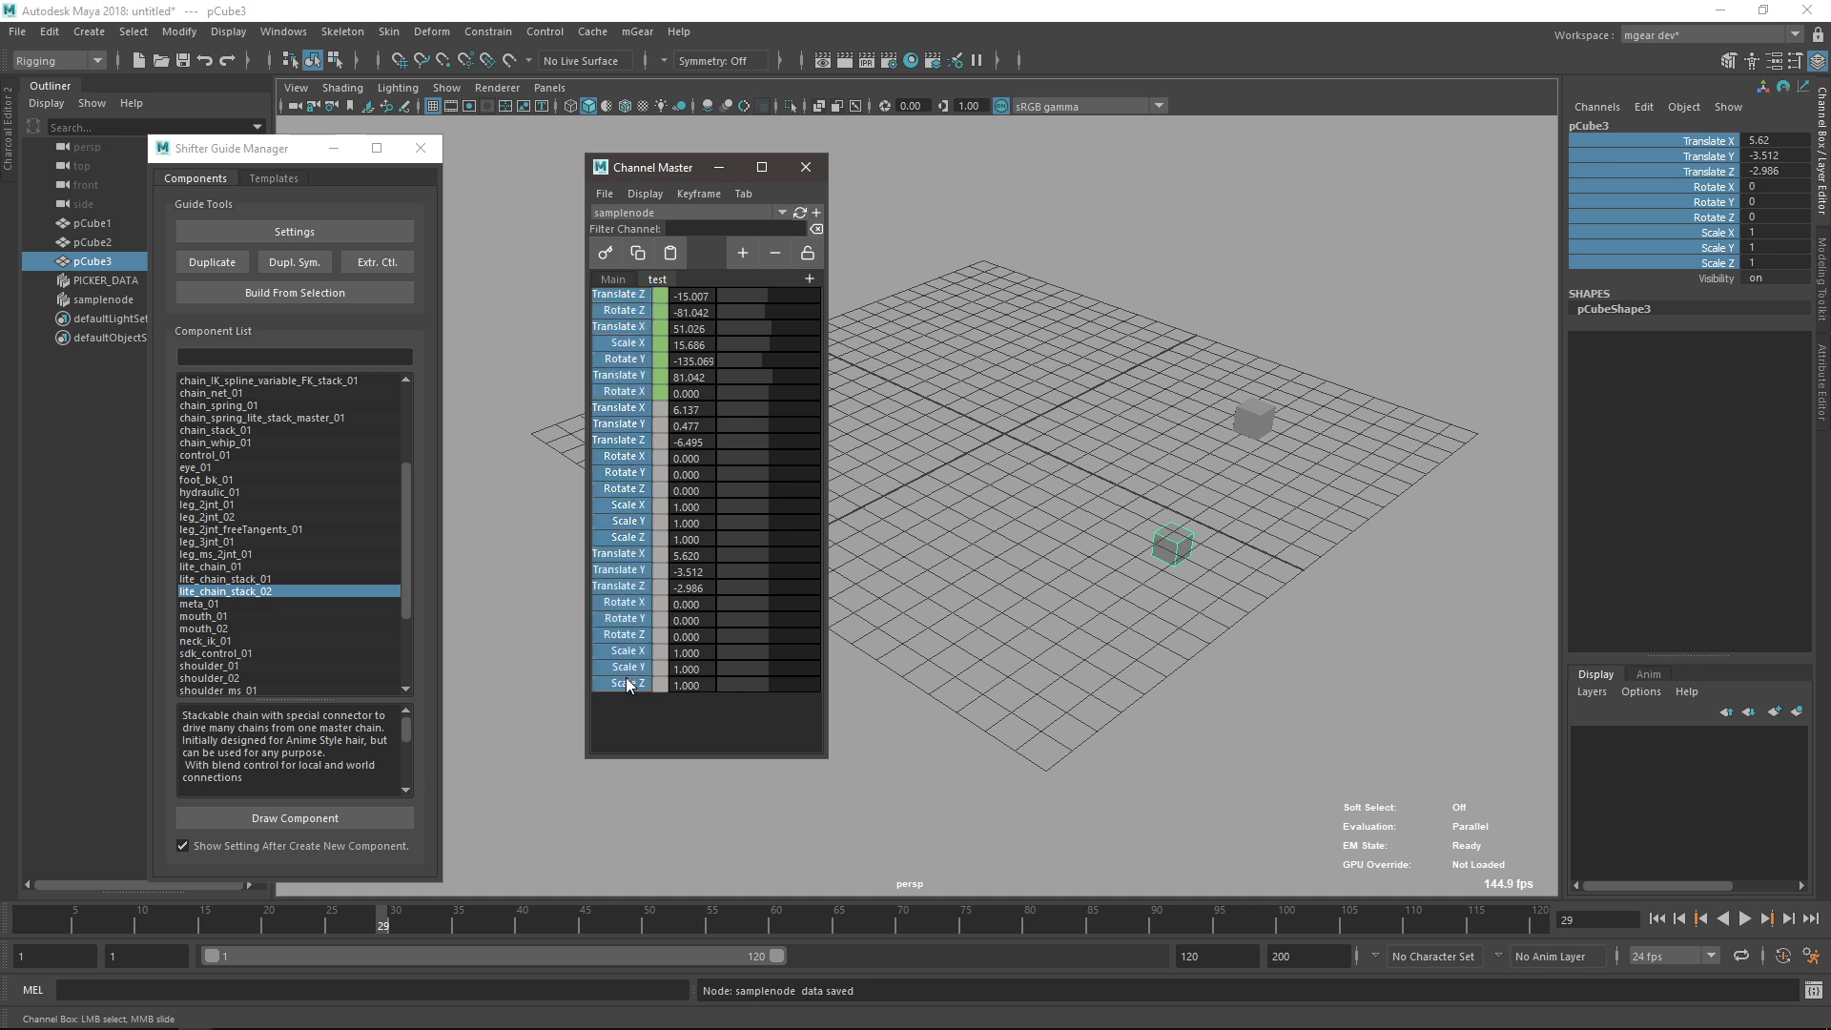
Reapply Auto Color by Host to the selection and to pCube1's Translate Z–Rotate X rows.
{"action": "right_click", "coordinate": [622, 342]}
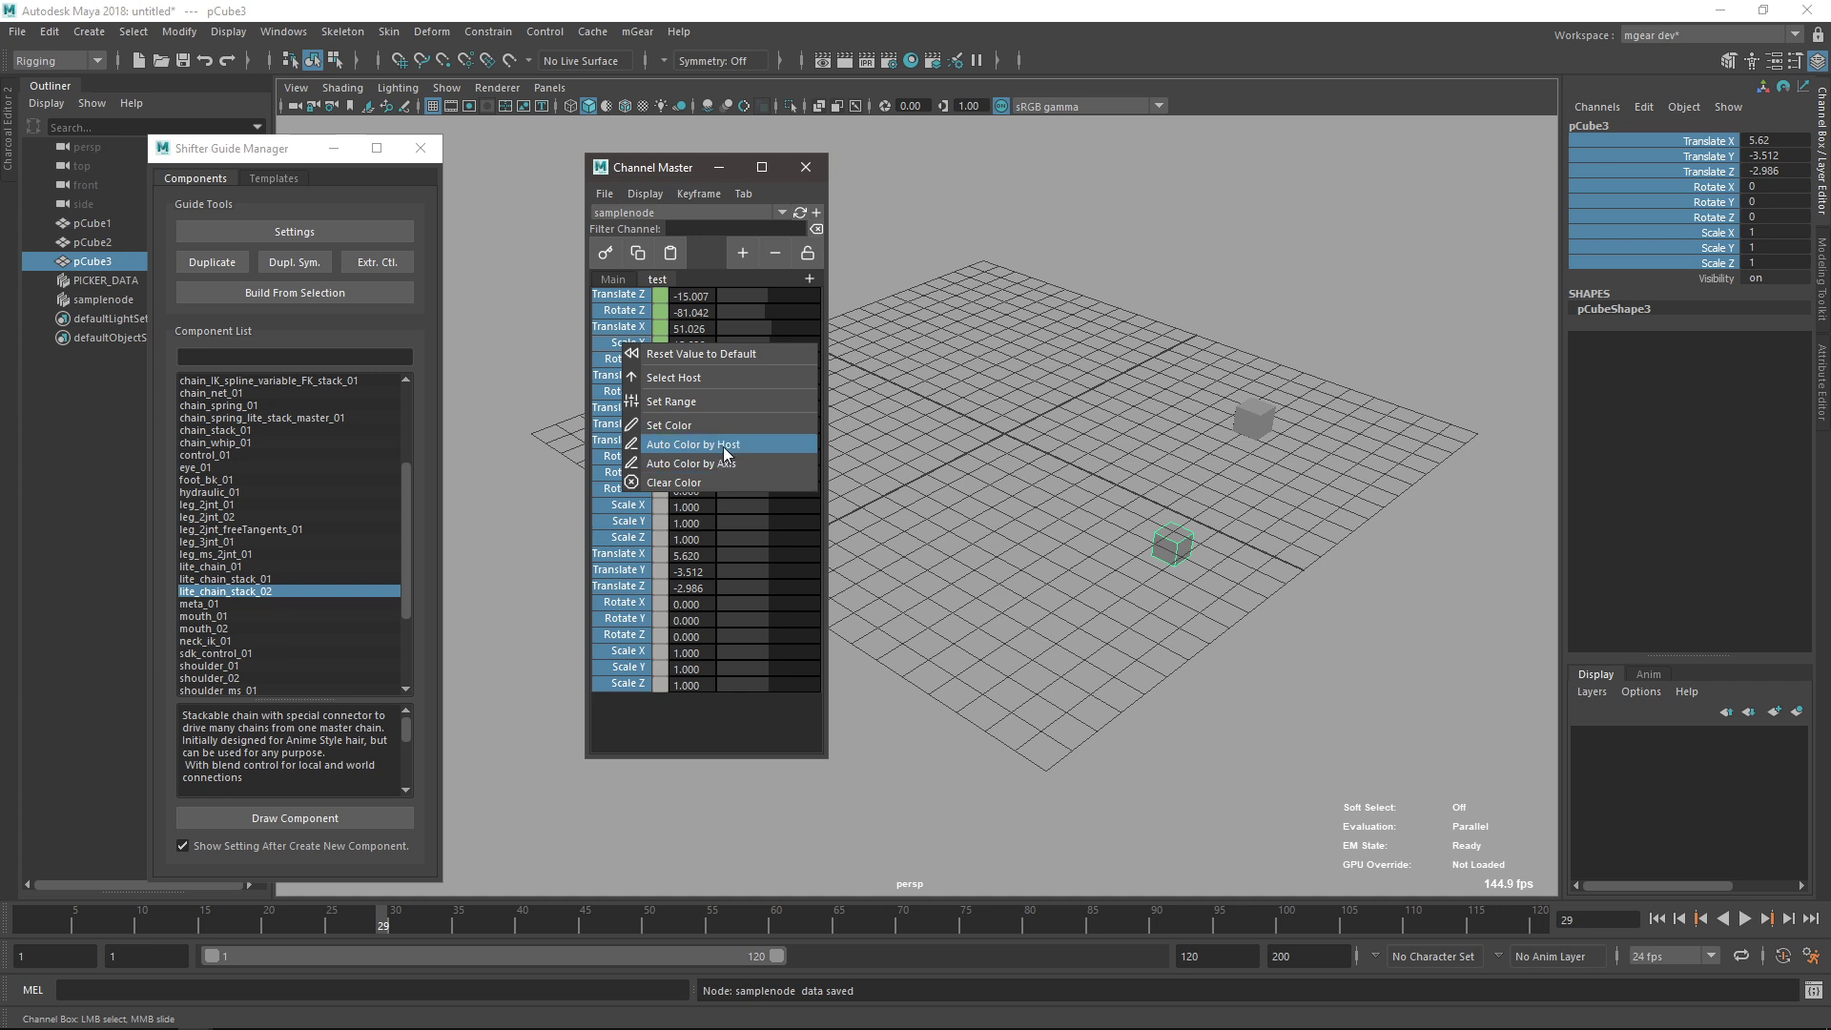
{"action": "left_click", "coordinate": [722, 445]}
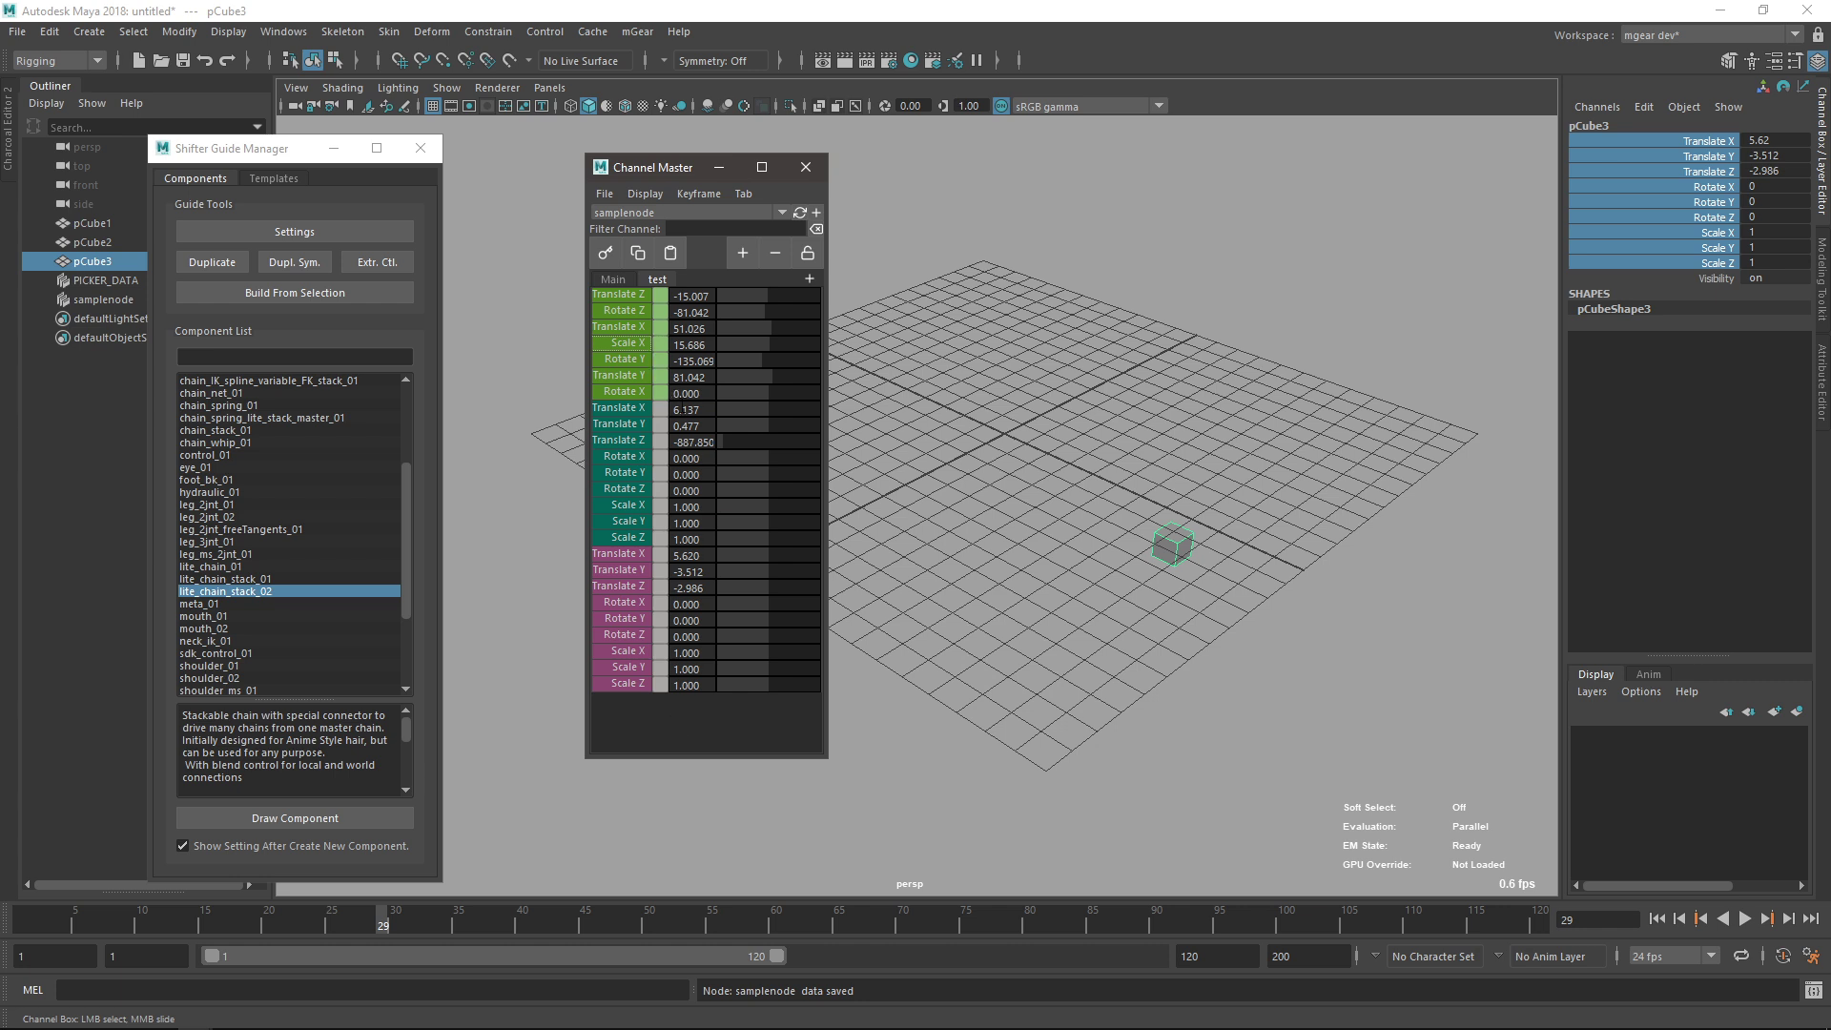
{"action": "left_click", "coordinate": [630, 299]}
{"action": "left_click", "coordinate": [630, 391], "text": "shift"}
{"action": "right_click", "coordinate": [629, 385]}
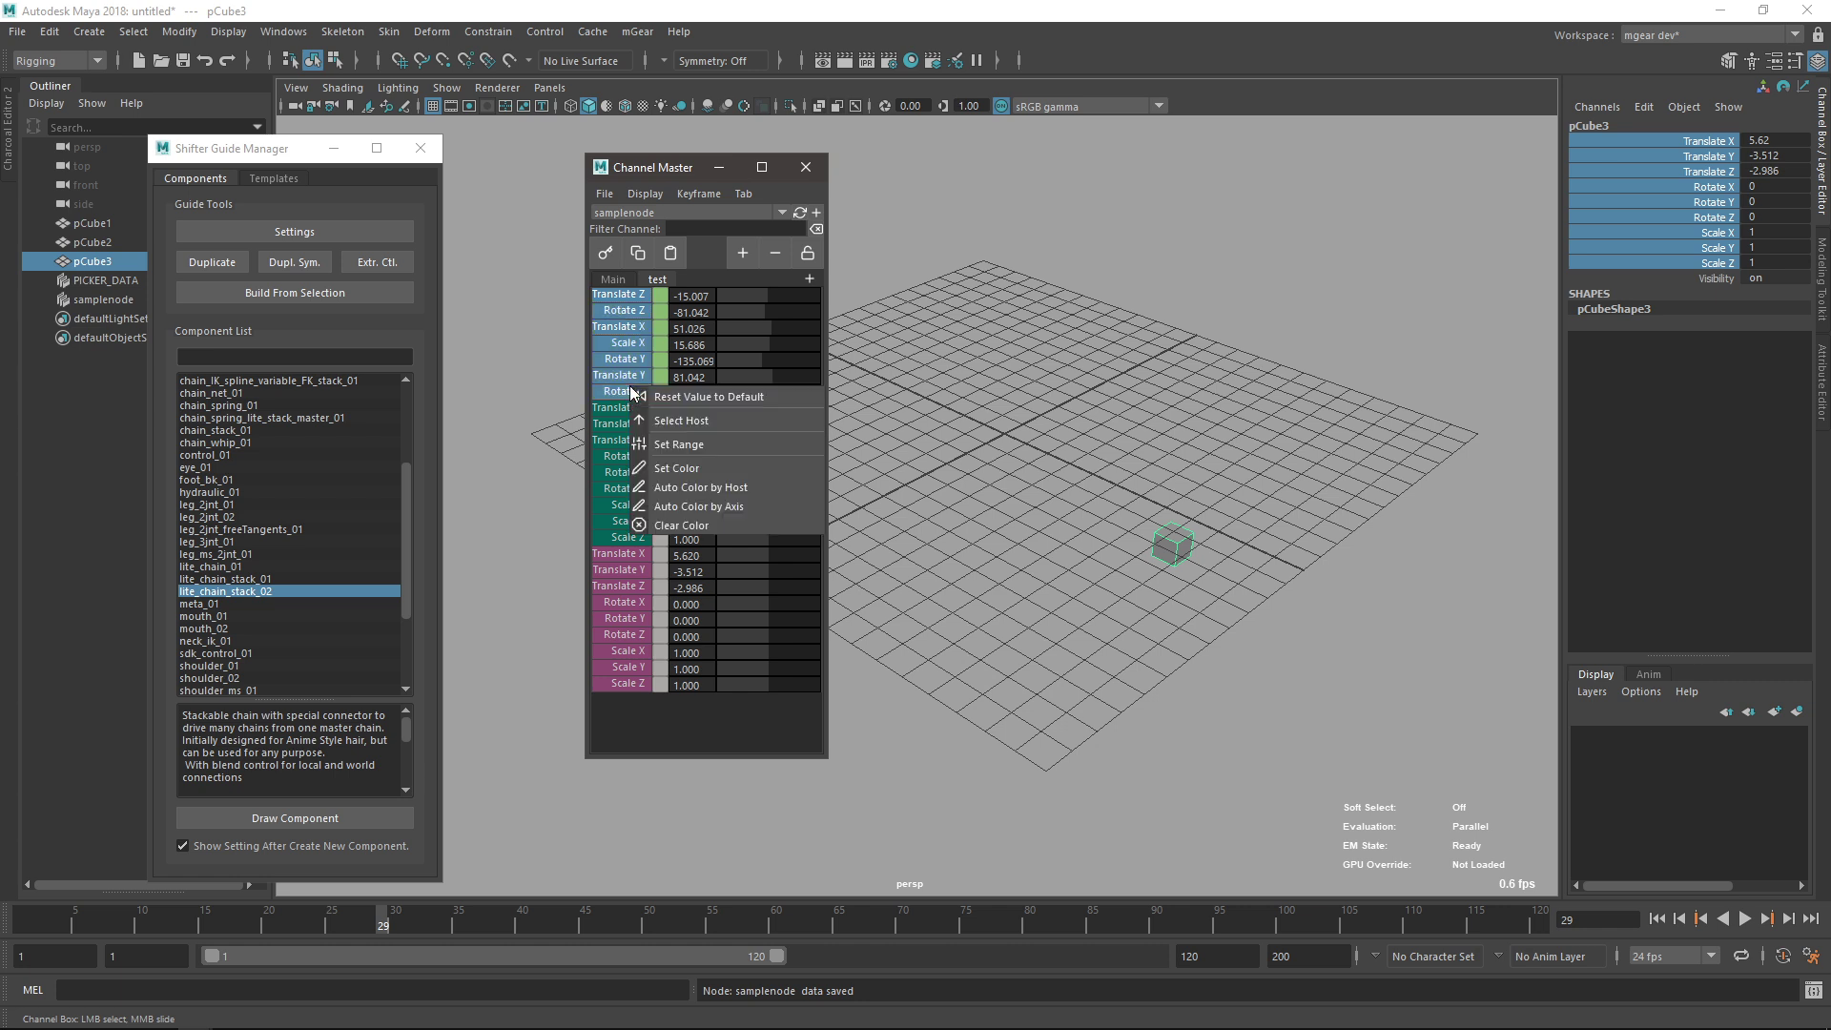
{"action": "left_click", "coordinate": [723, 488]}
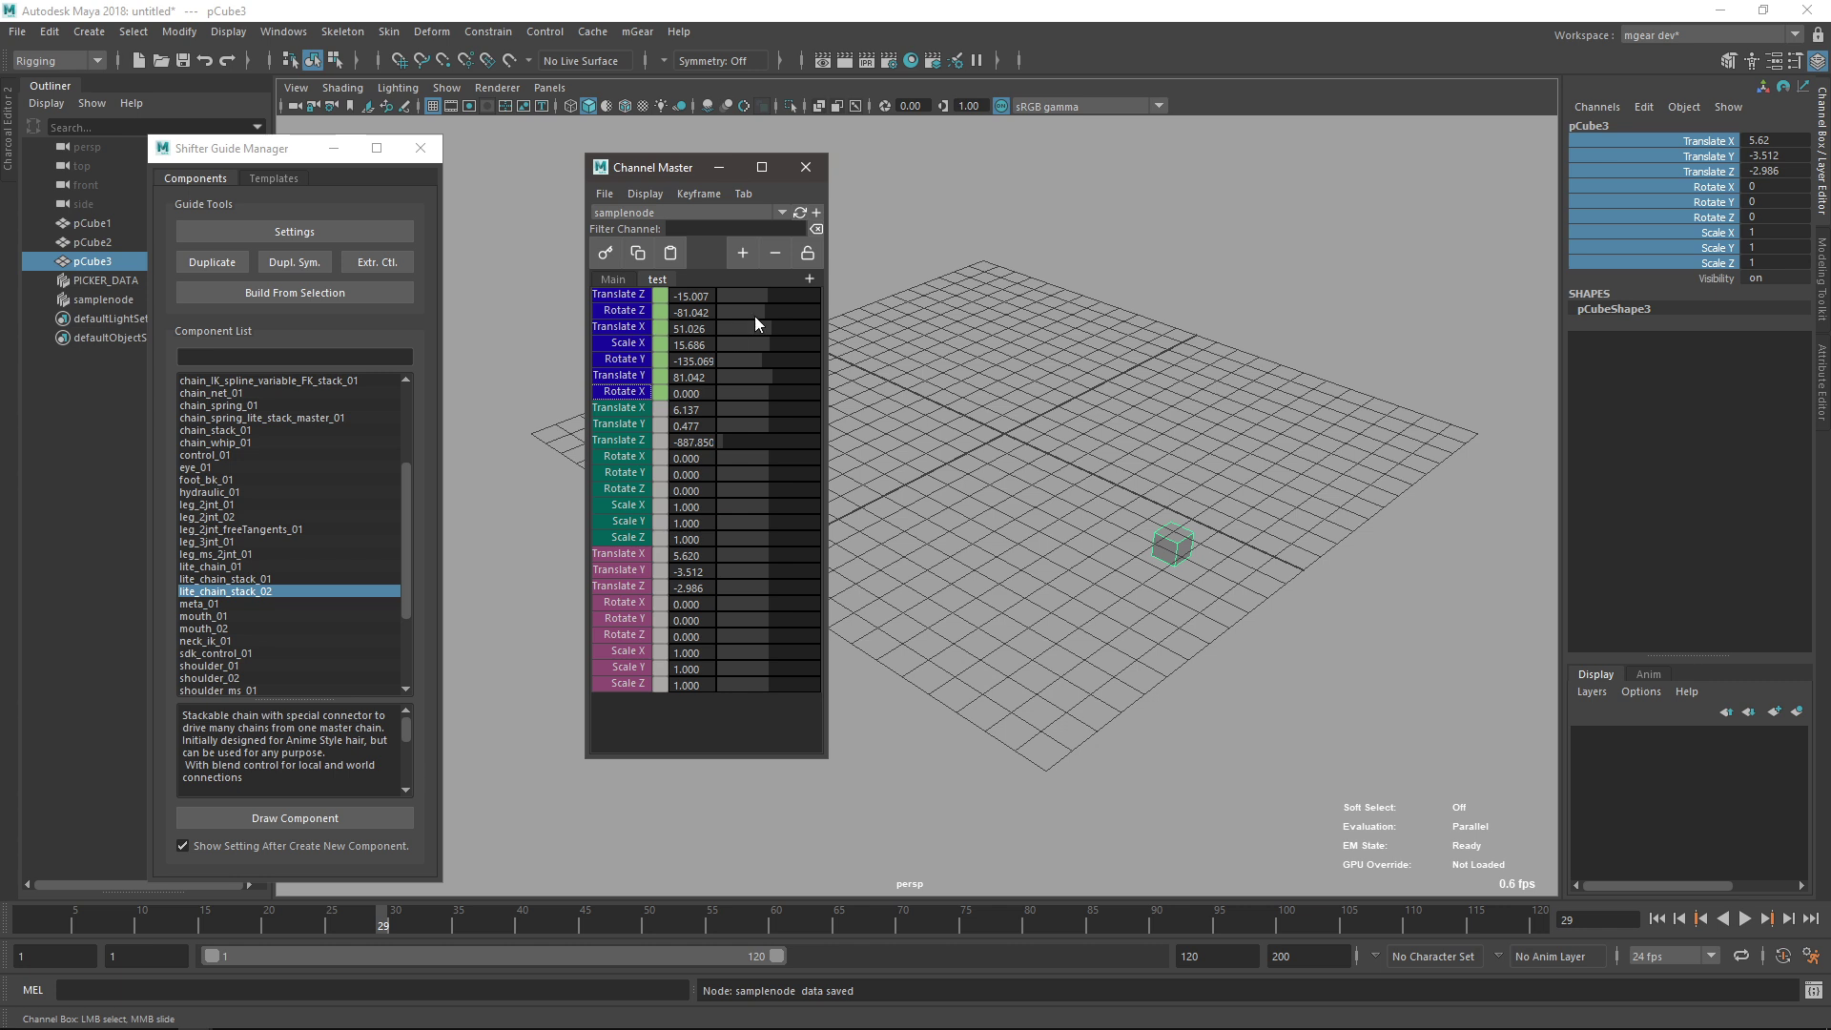
Select all 25 channels and colour them X red, Y green, Z blue with Auto Color by Axis.
{"action": "left_click", "coordinate": [627, 306]}
{"action": "left_click", "coordinate": [613, 683], "text": "shift"}
{"action": "right_click", "coordinate": [629, 586]}
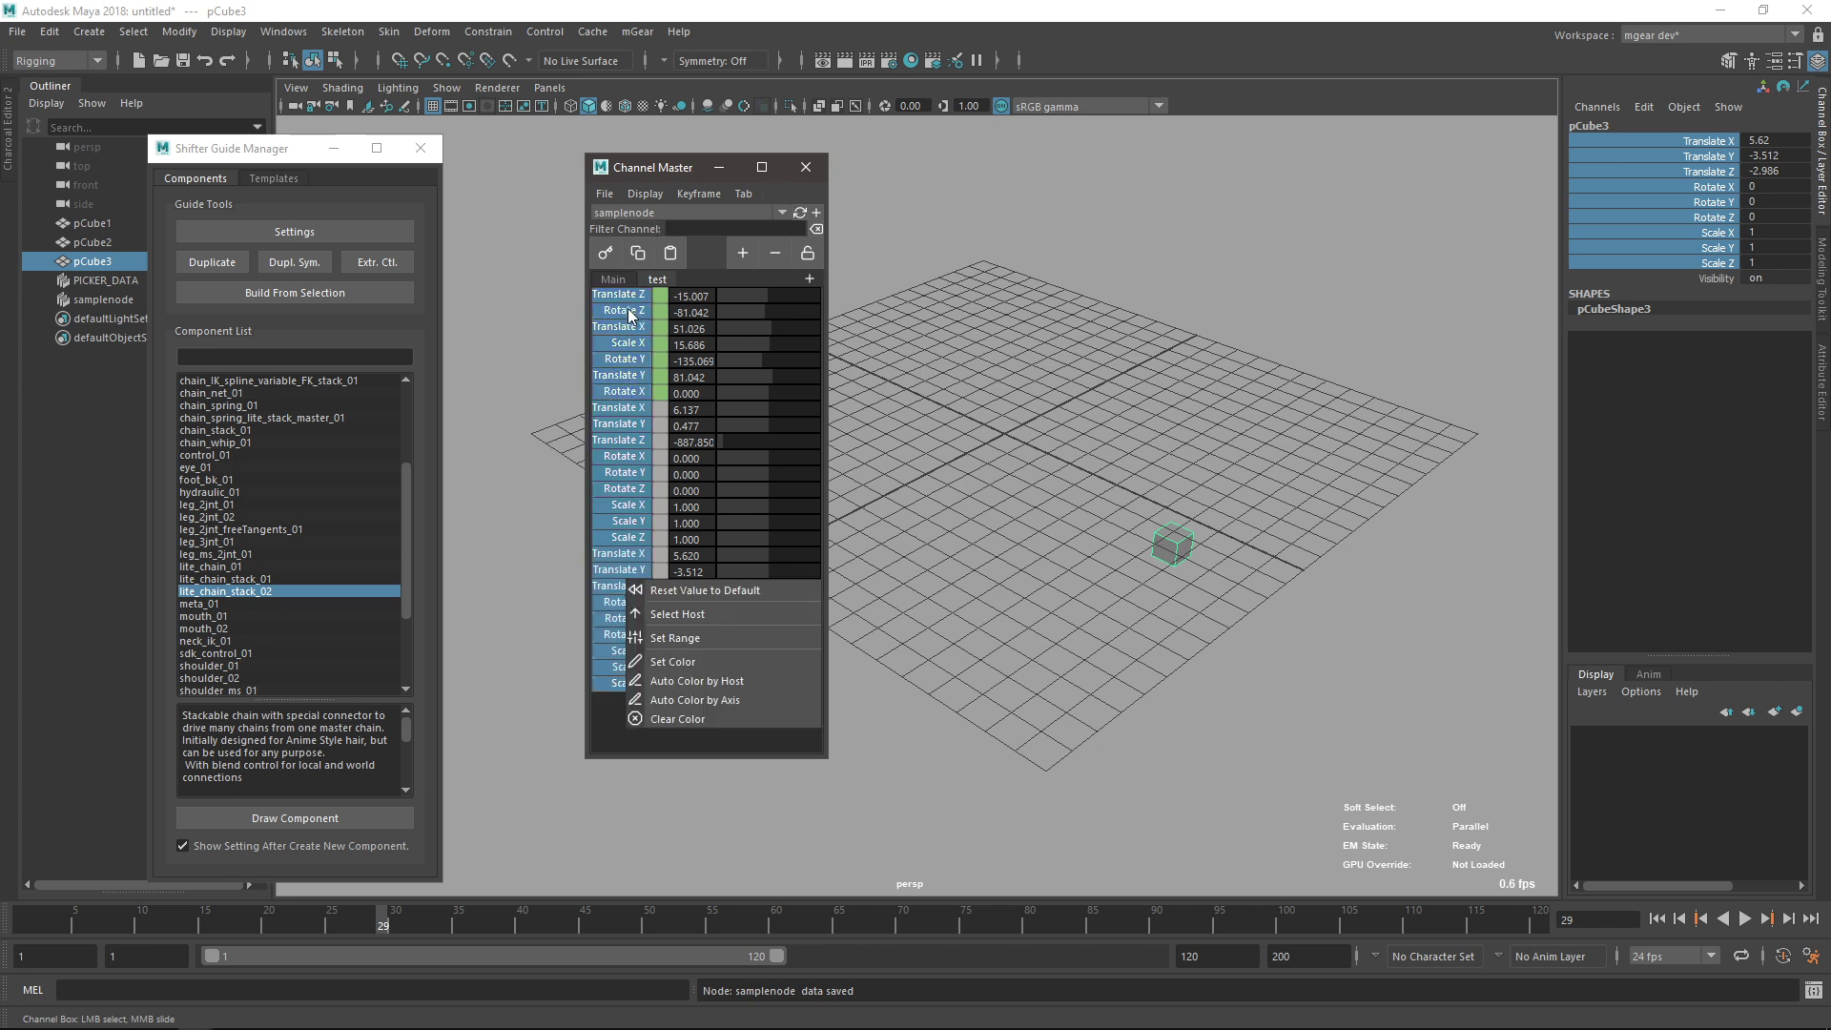
{"action": "left_click", "coordinate": [724, 702]}
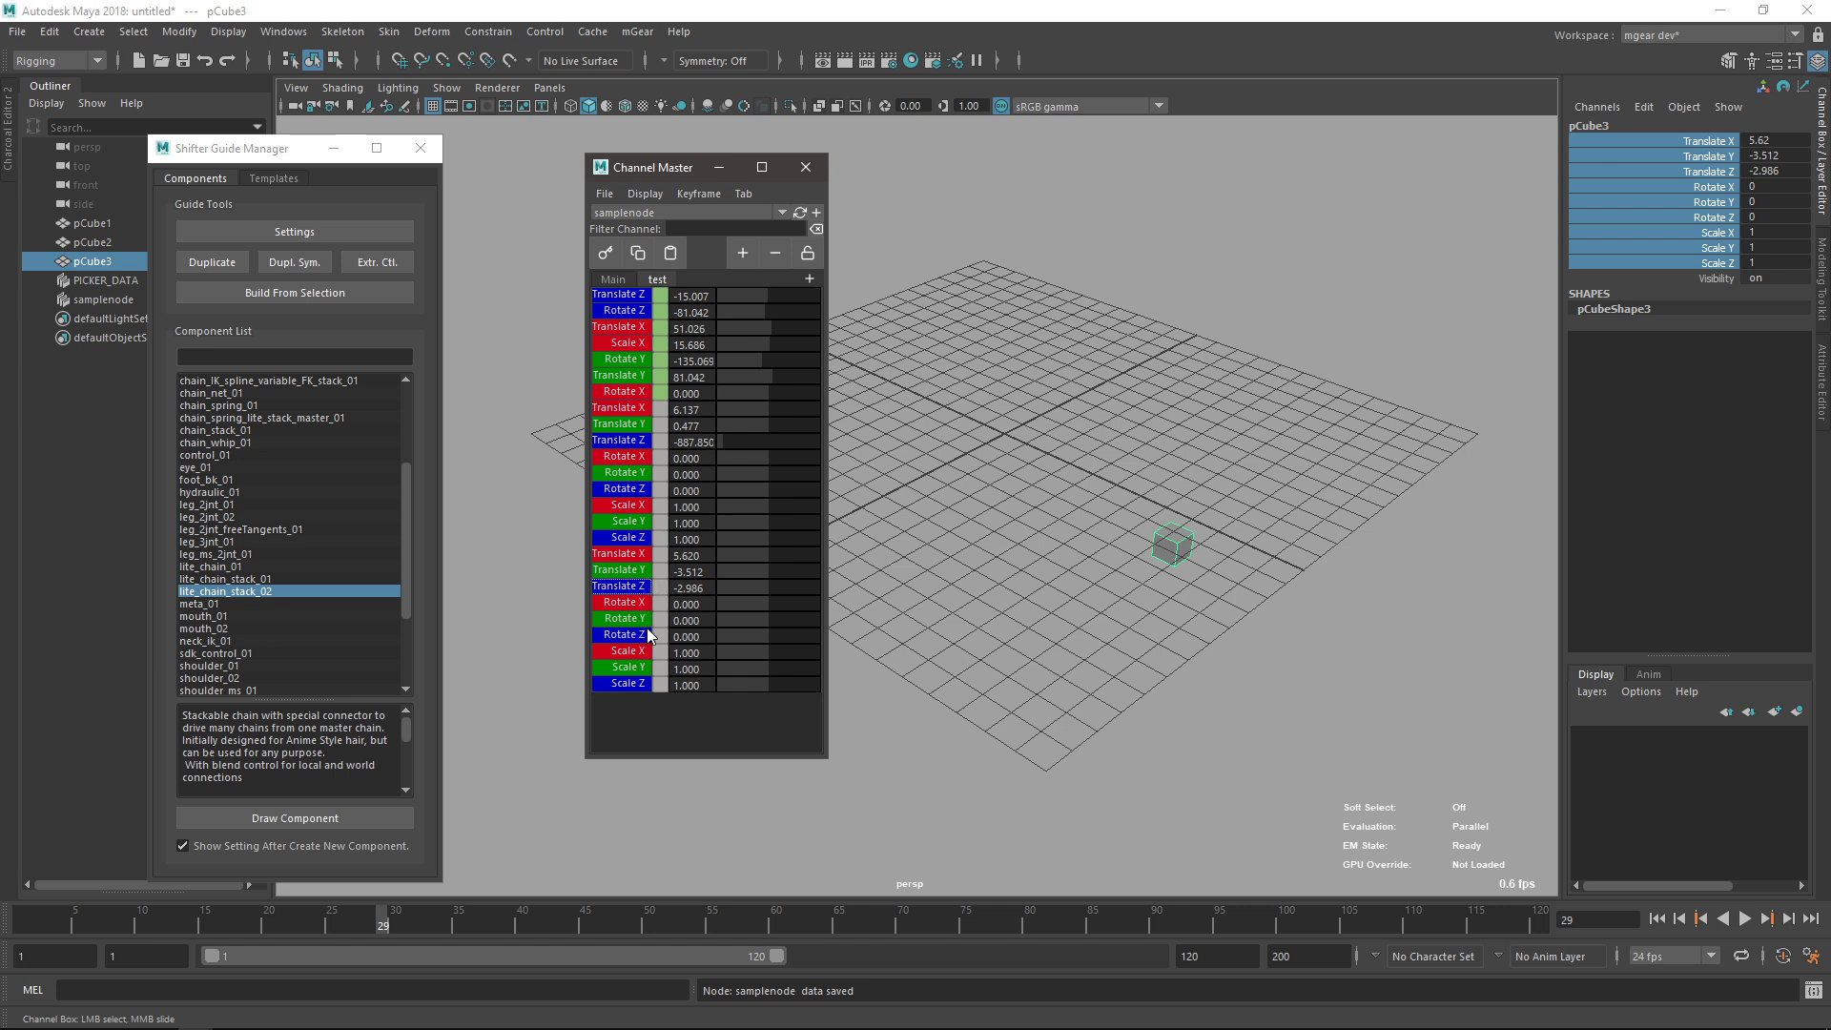
{"action": "left_click", "coordinate": [1155, 544]}
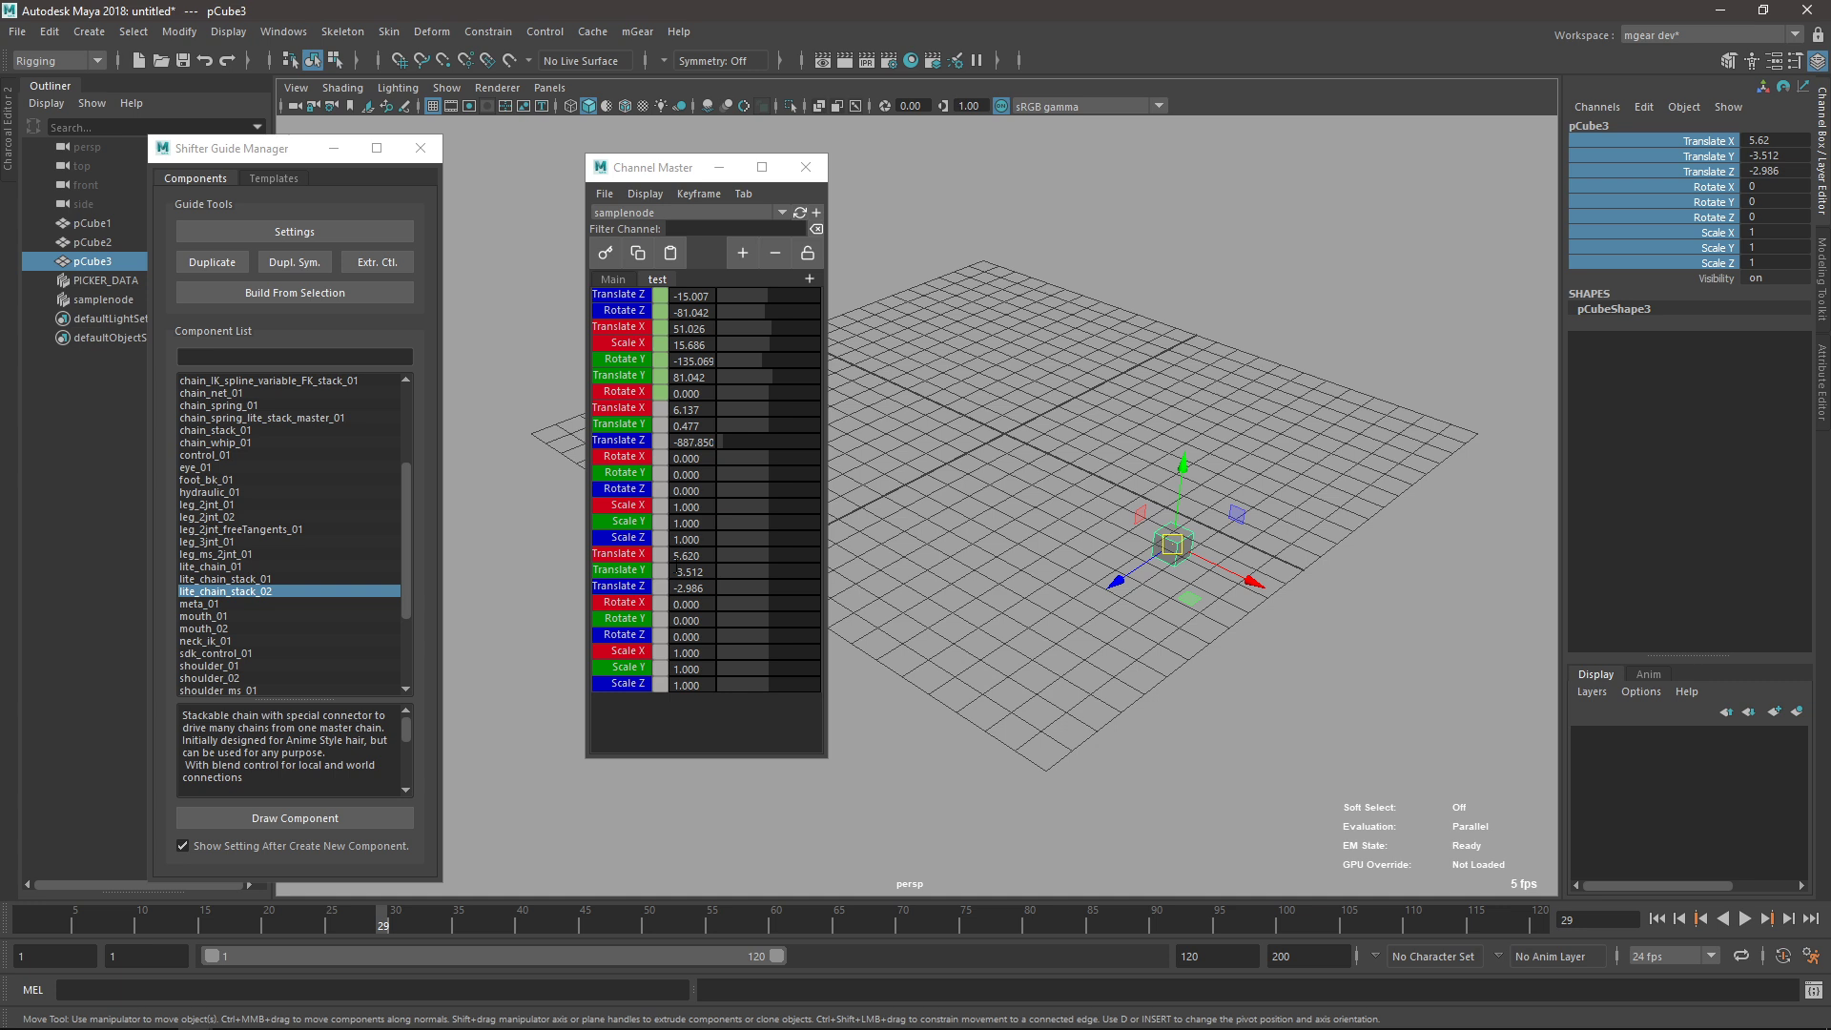
{"action": "left_click", "coordinate": [605, 195]}
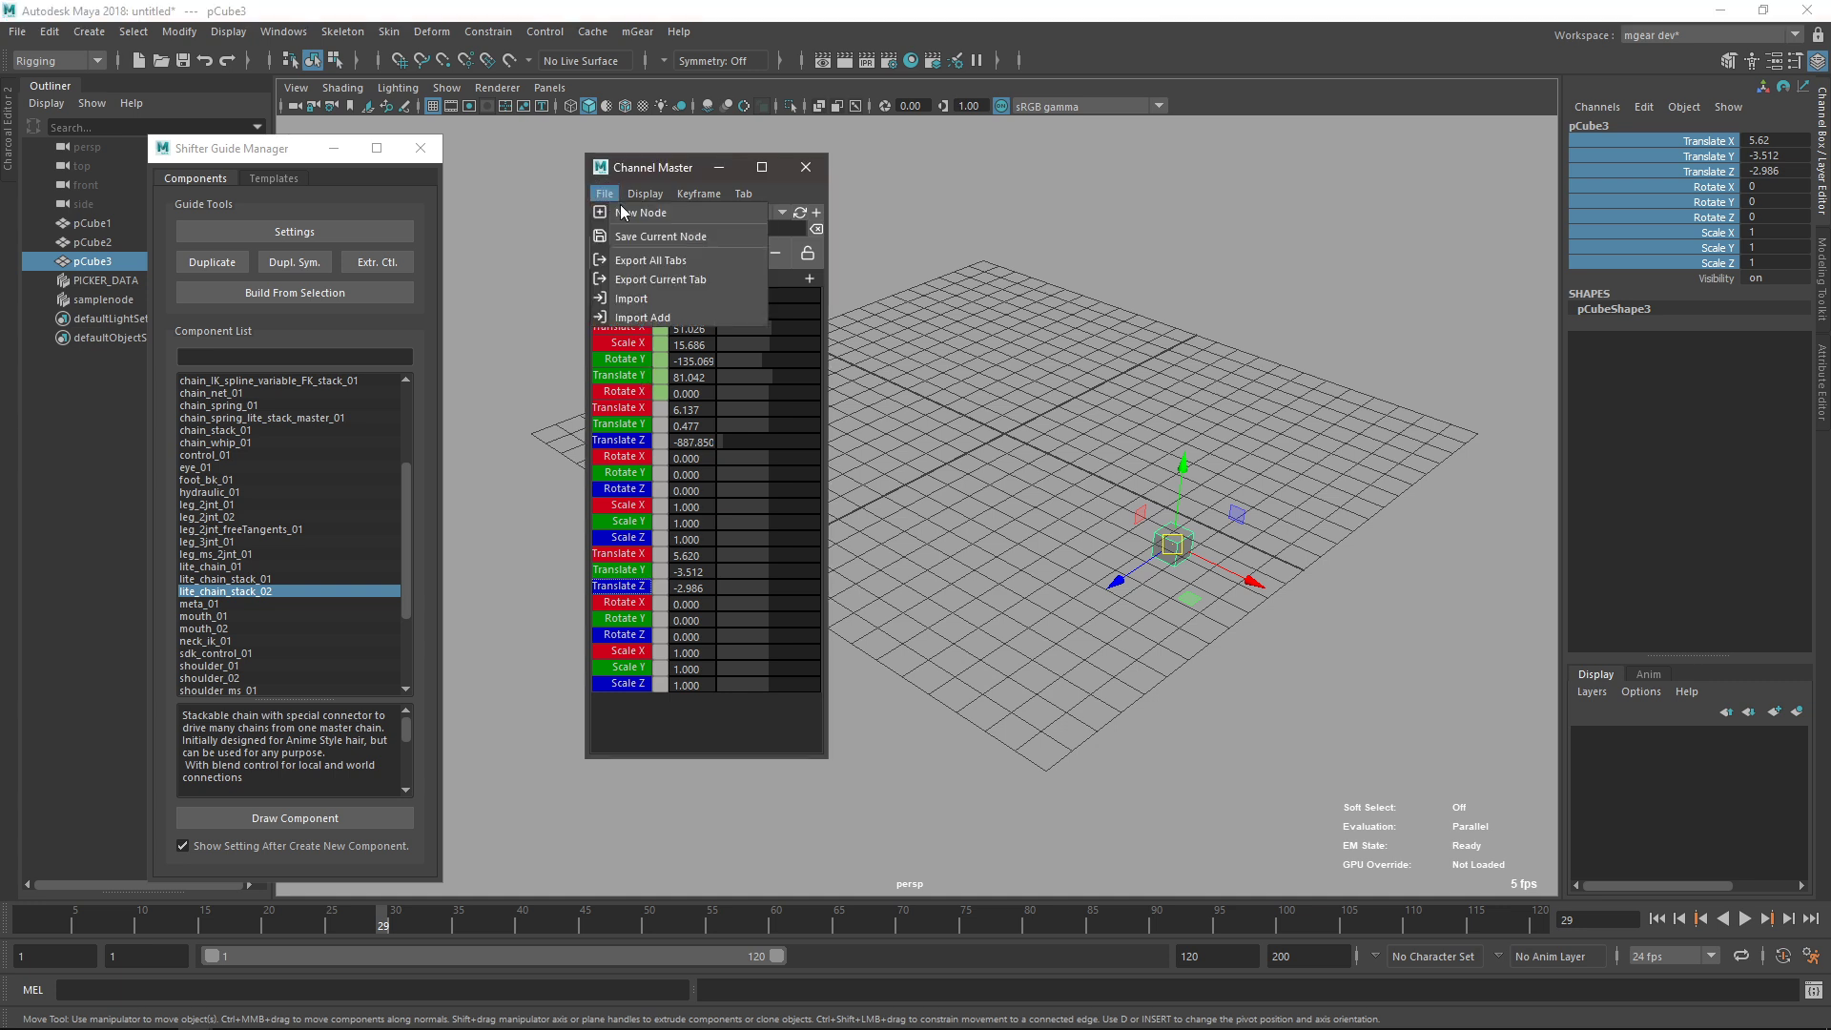
Save the samplenode data, then key five of pCube2's translate and rotate channels at frame 43.
{"action": "left_click", "coordinate": [633, 233]}
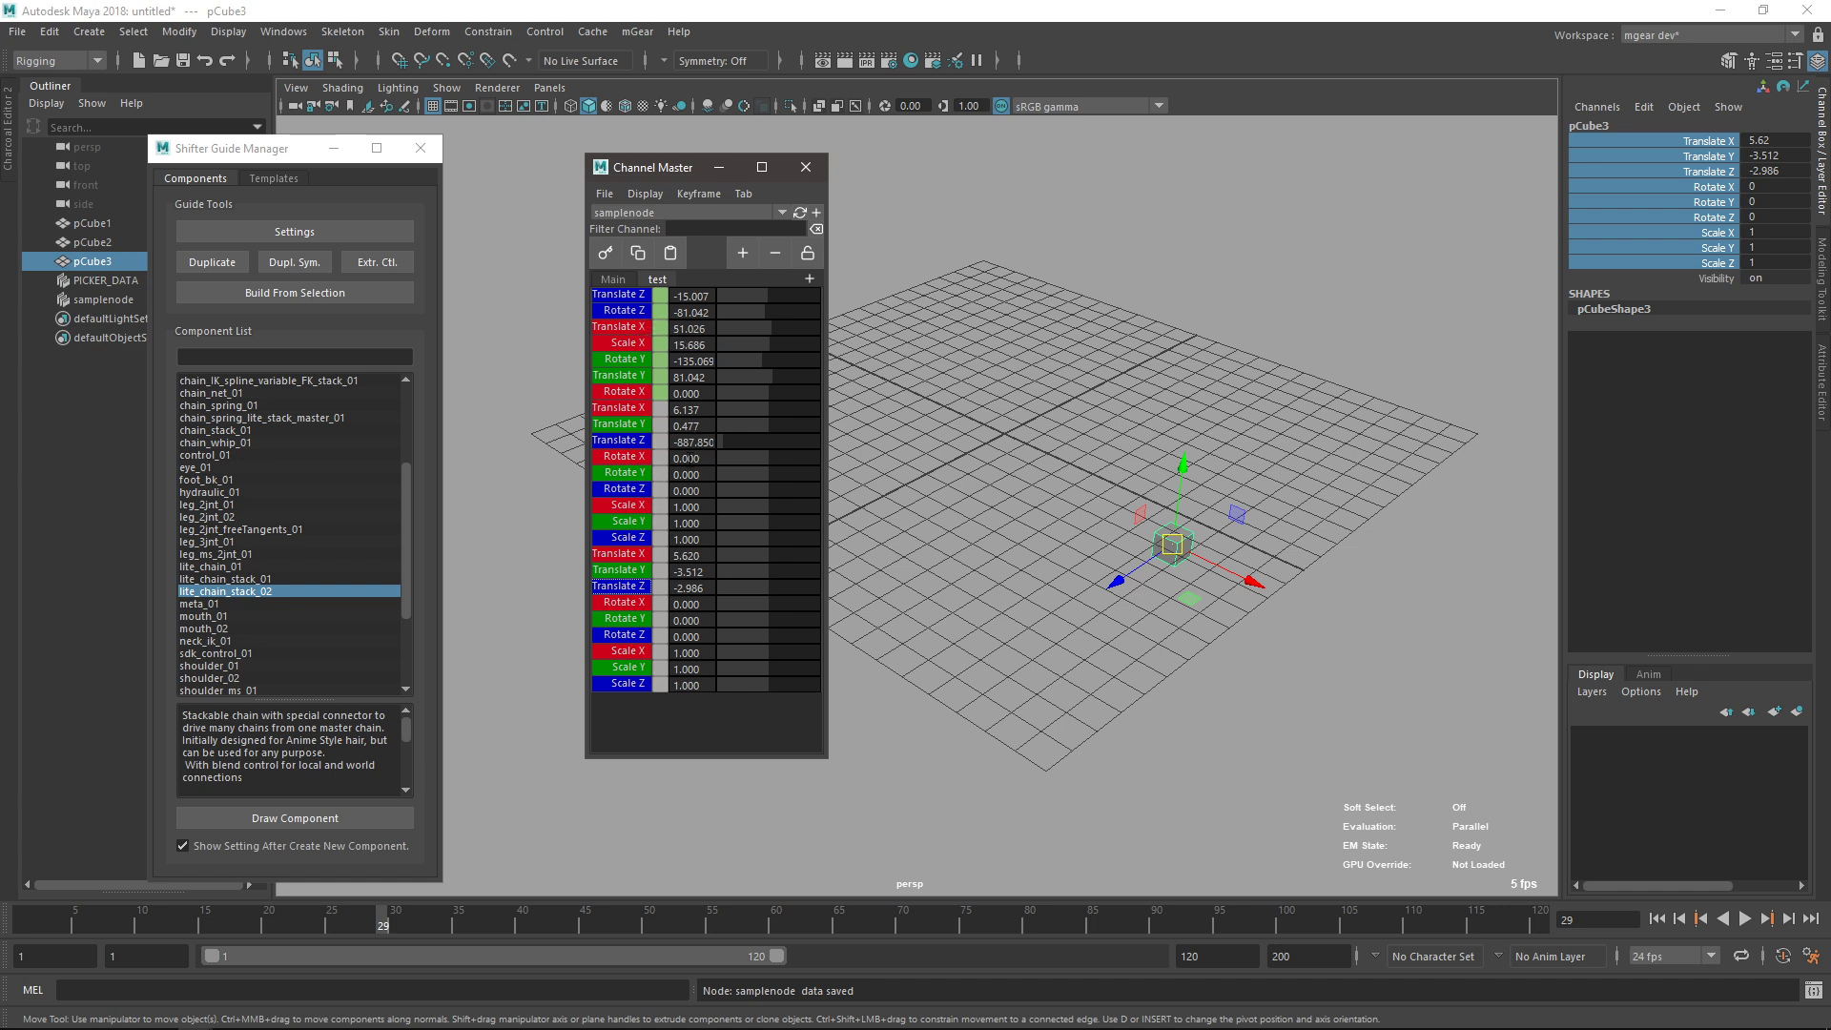
{"action": "left_click_drag", "start_coordinate": [646, 408], "coordinate": [639, 475]}
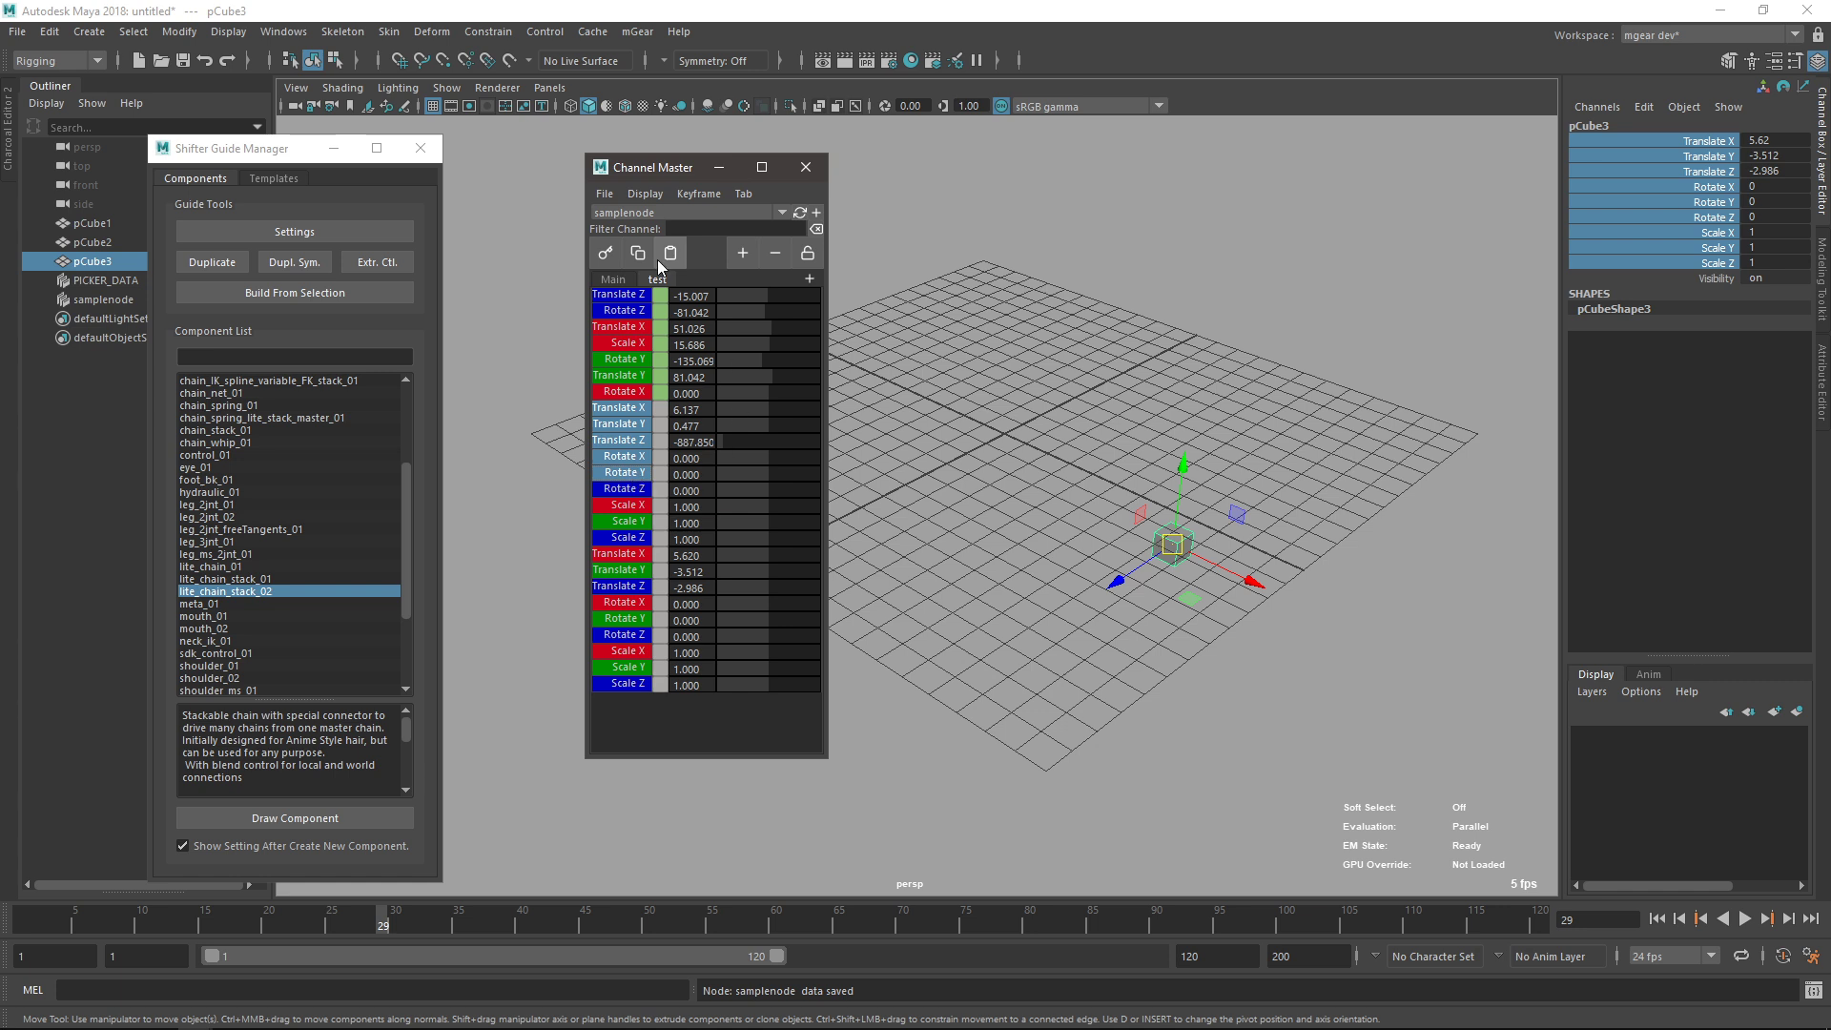
{"action": "left_click_drag", "start_coordinate": [479, 927], "coordinate": [561, 930]}
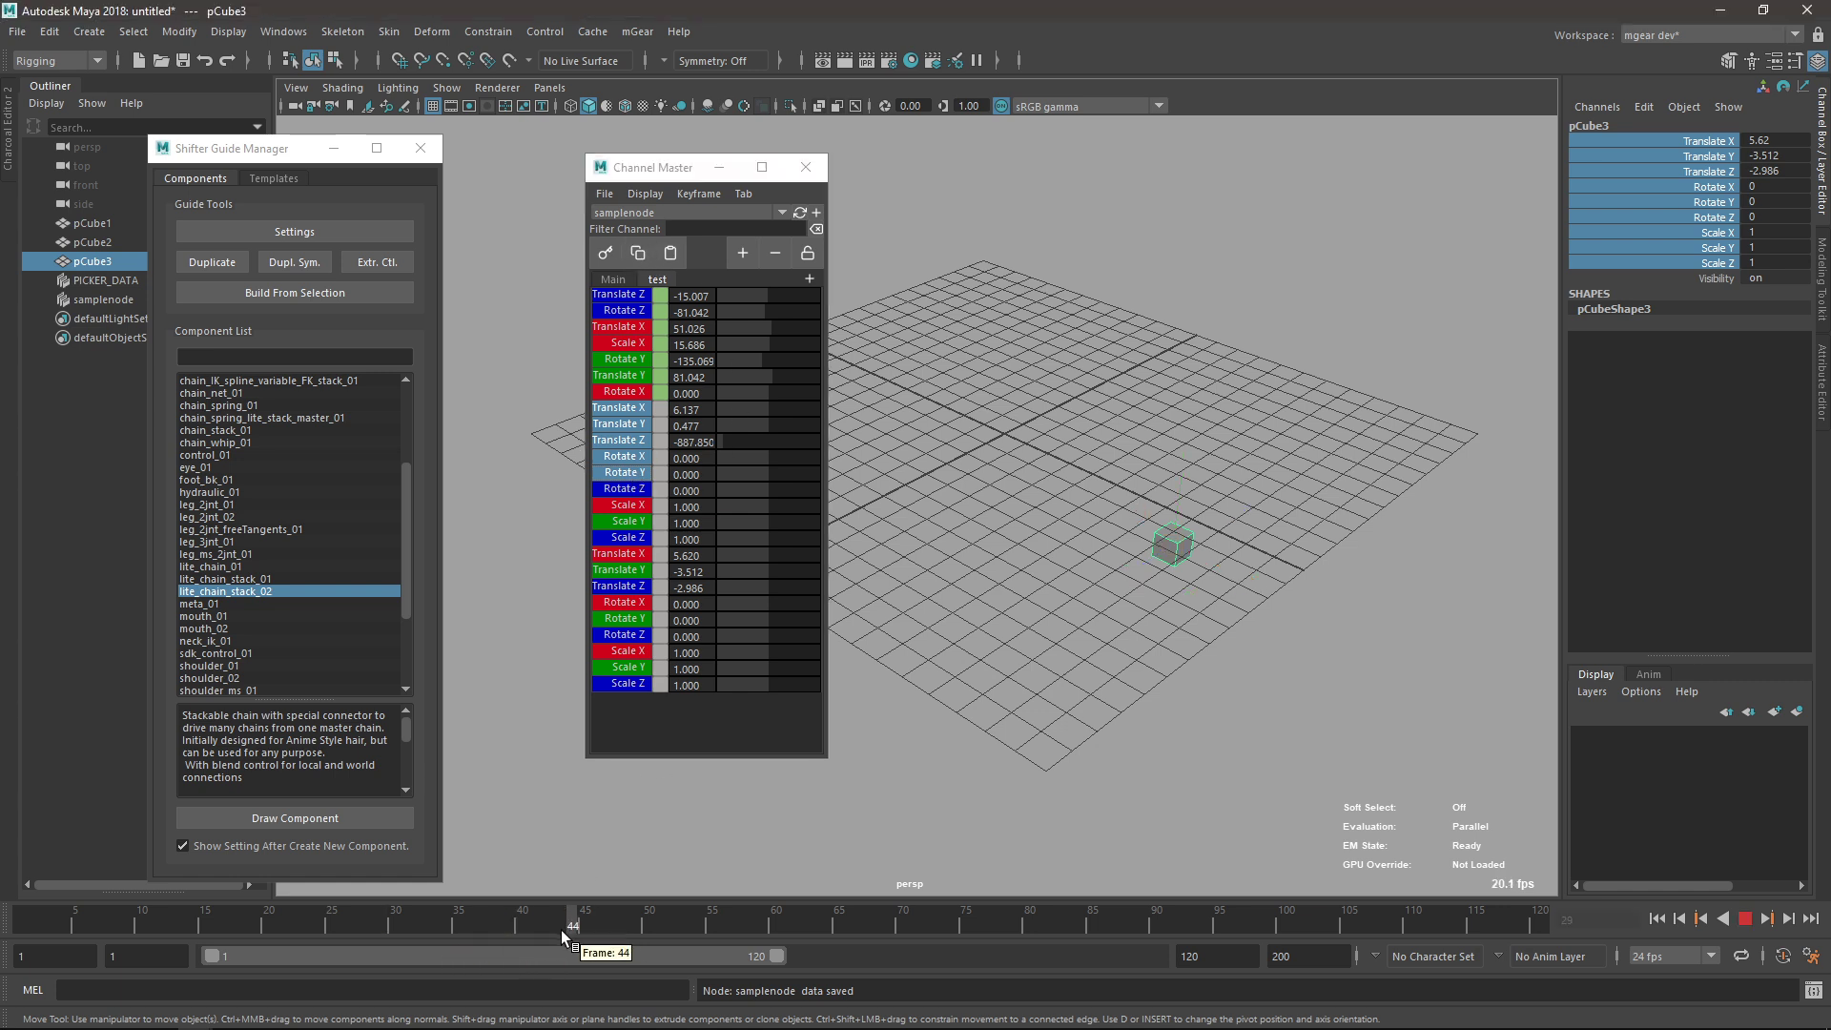
{"action": "left_click", "coordinate": [669, 255]}
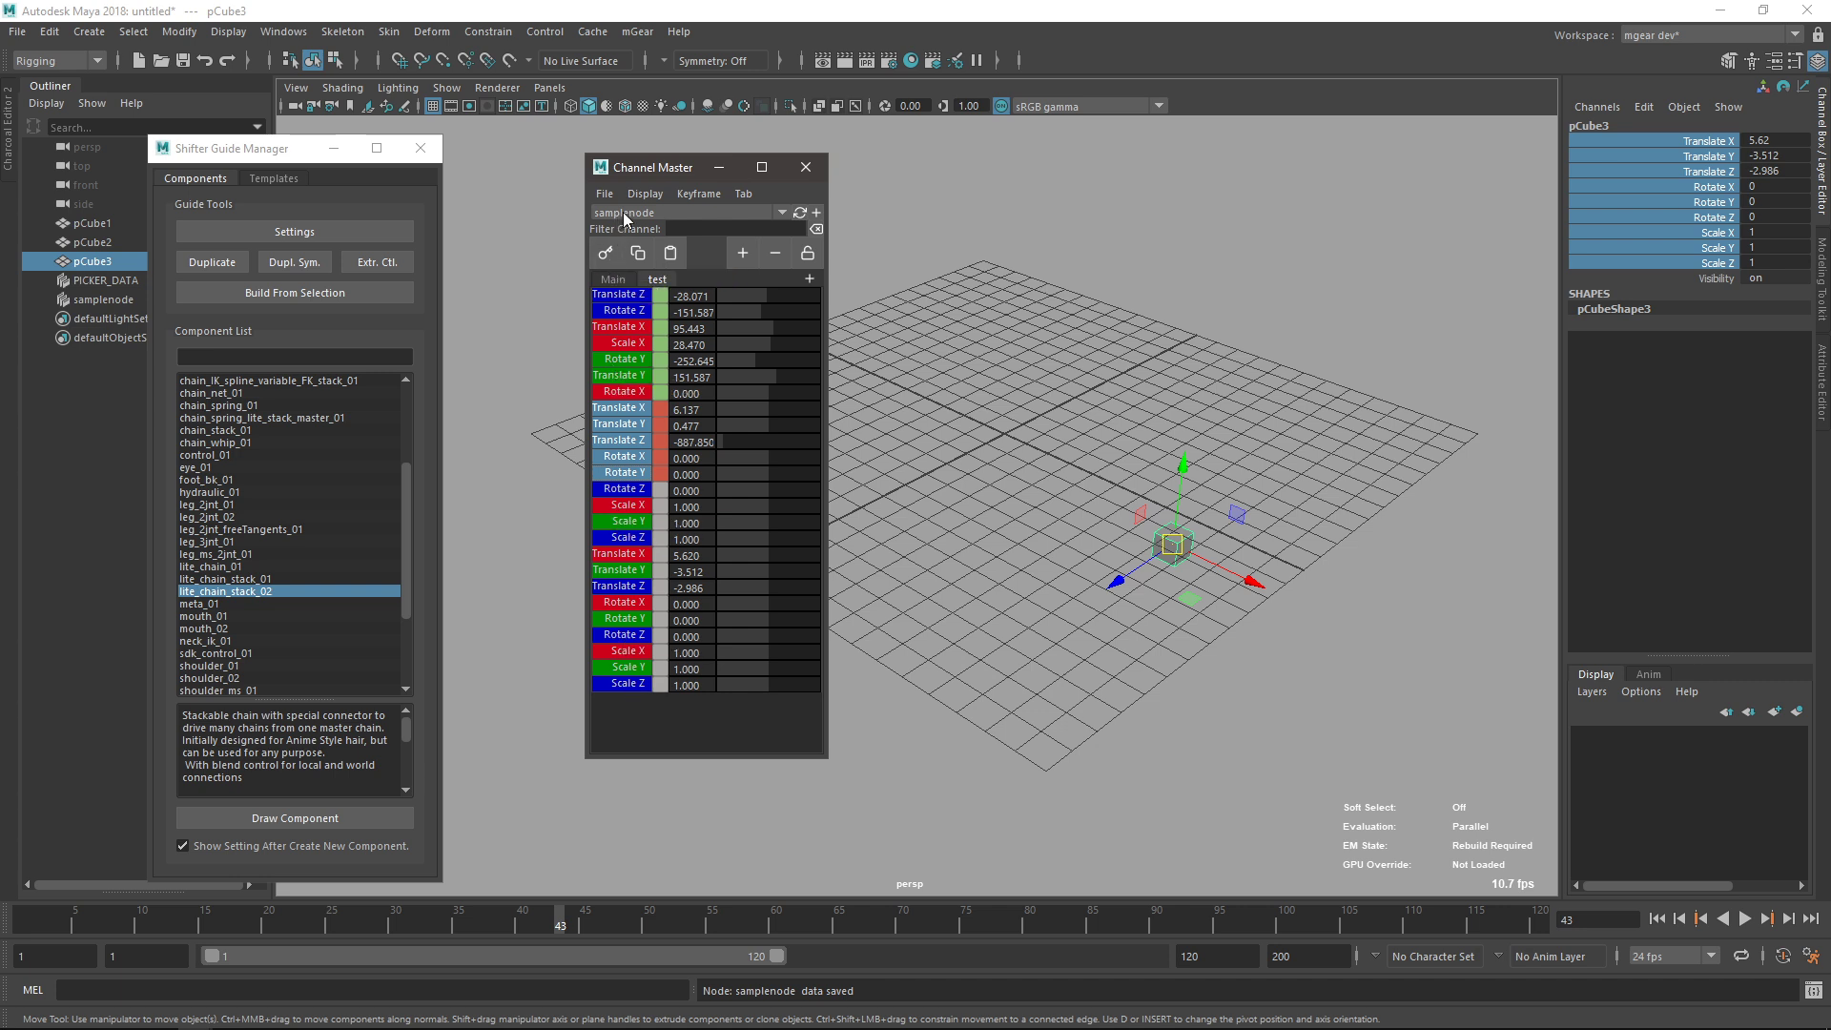
Try pasting stored values onto pCube1's top channels from the Keyframe menu.
{"action": "left_click", "coordinate": [683, 196]}
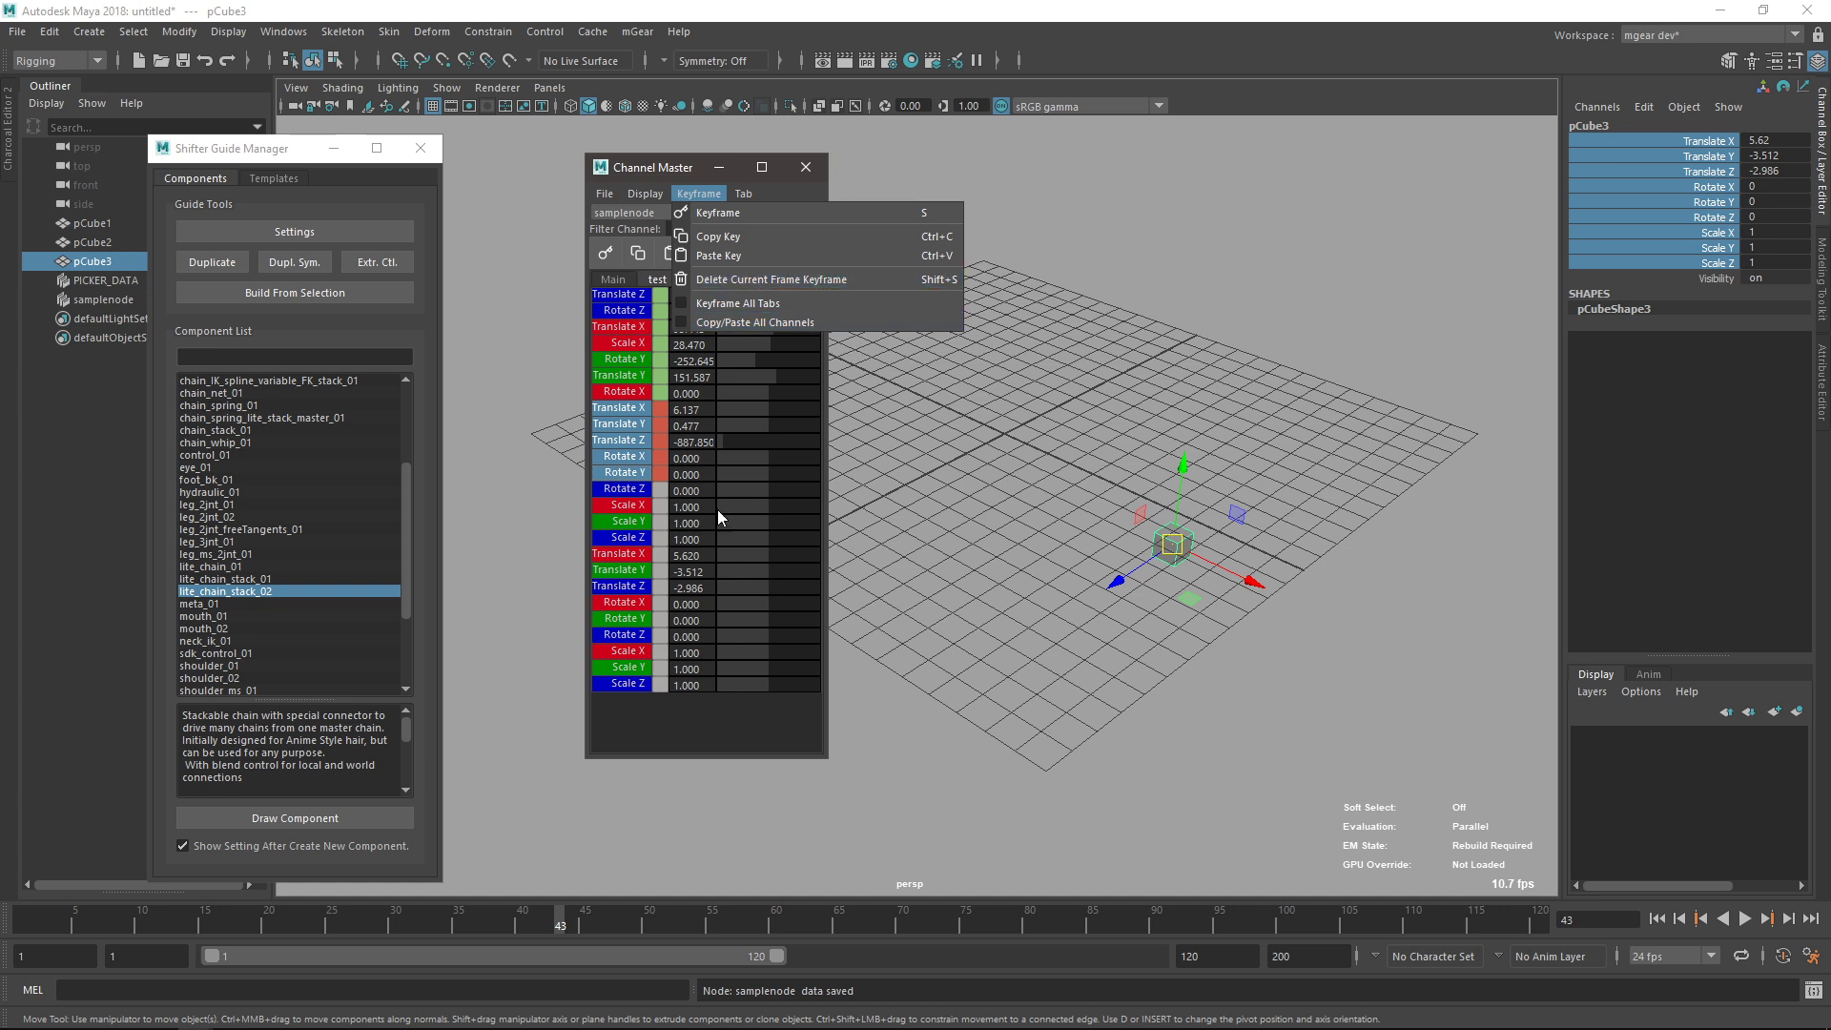
{"action": "mouse_move", "coordinate": [628, 359]}
{"action": "left_mouse_down"}
{"action": "mouse_move", "coordinate": [640, 301]}
{"action": "mouse_move", "coordinate": [640, 333]}
{"action": "left_mouse_up"}
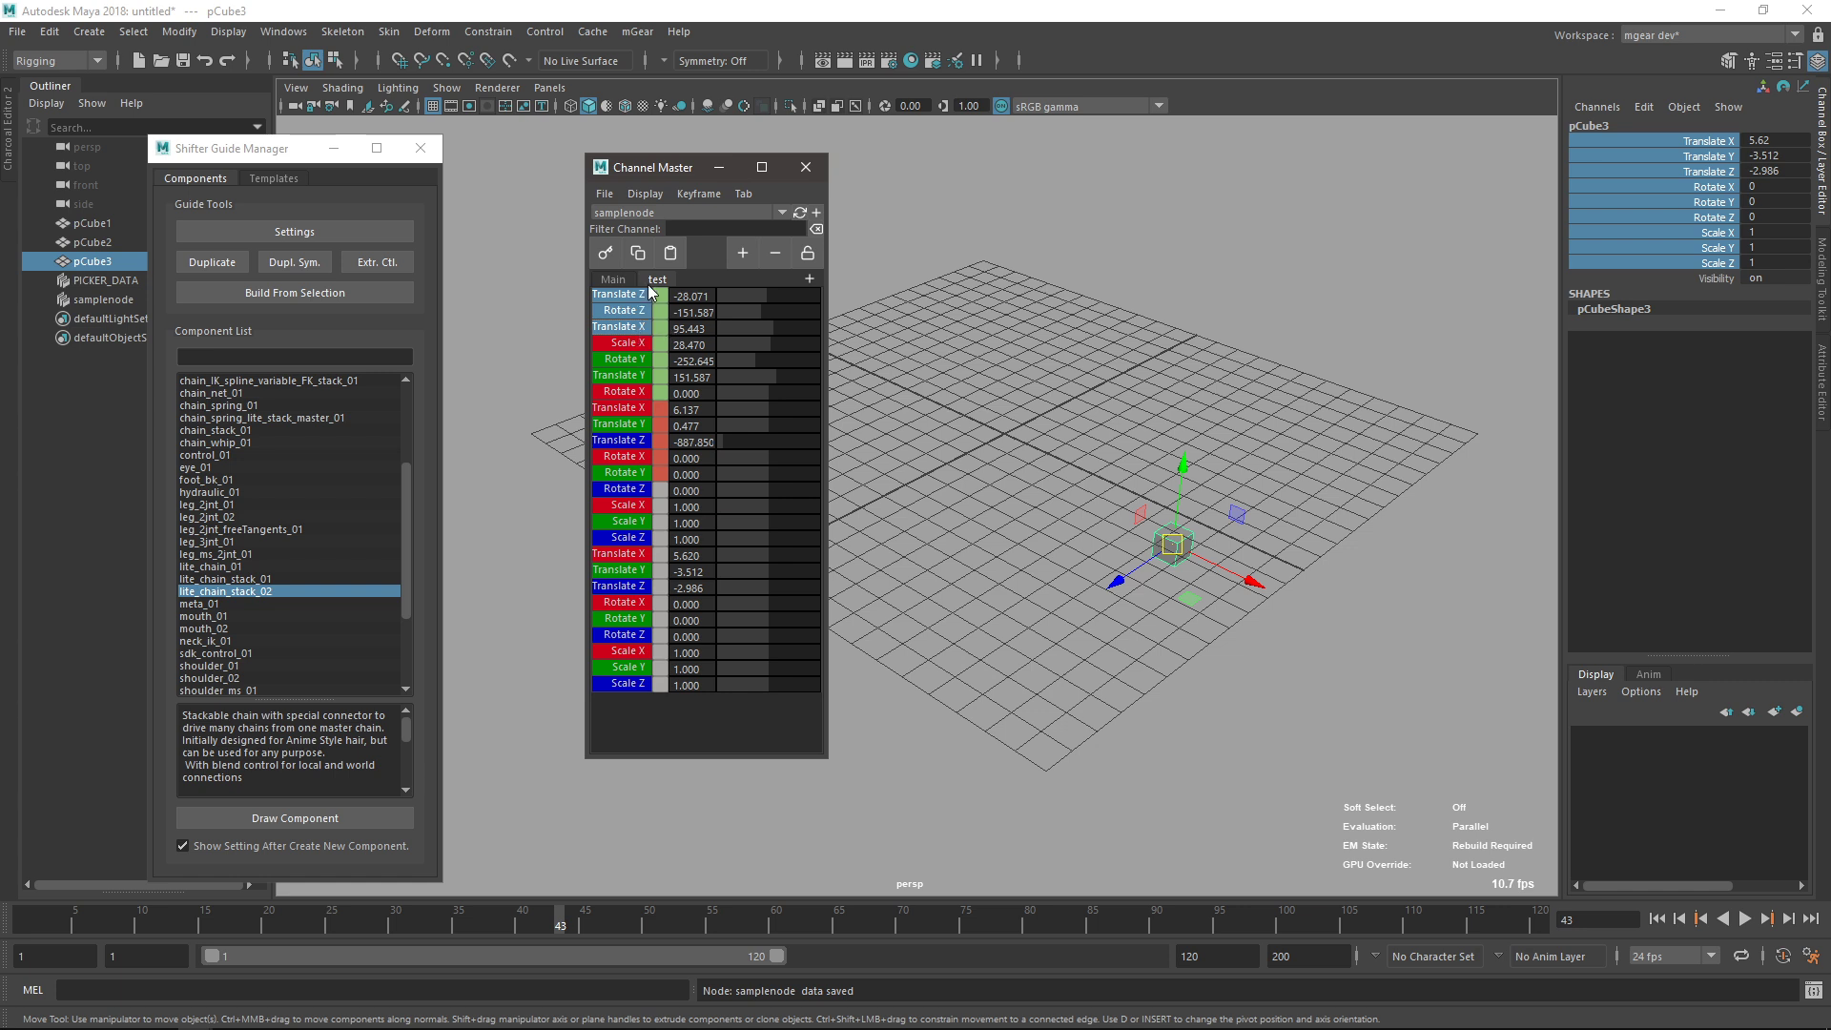
{"action": "left_click", "coordinate": [672, 254]}
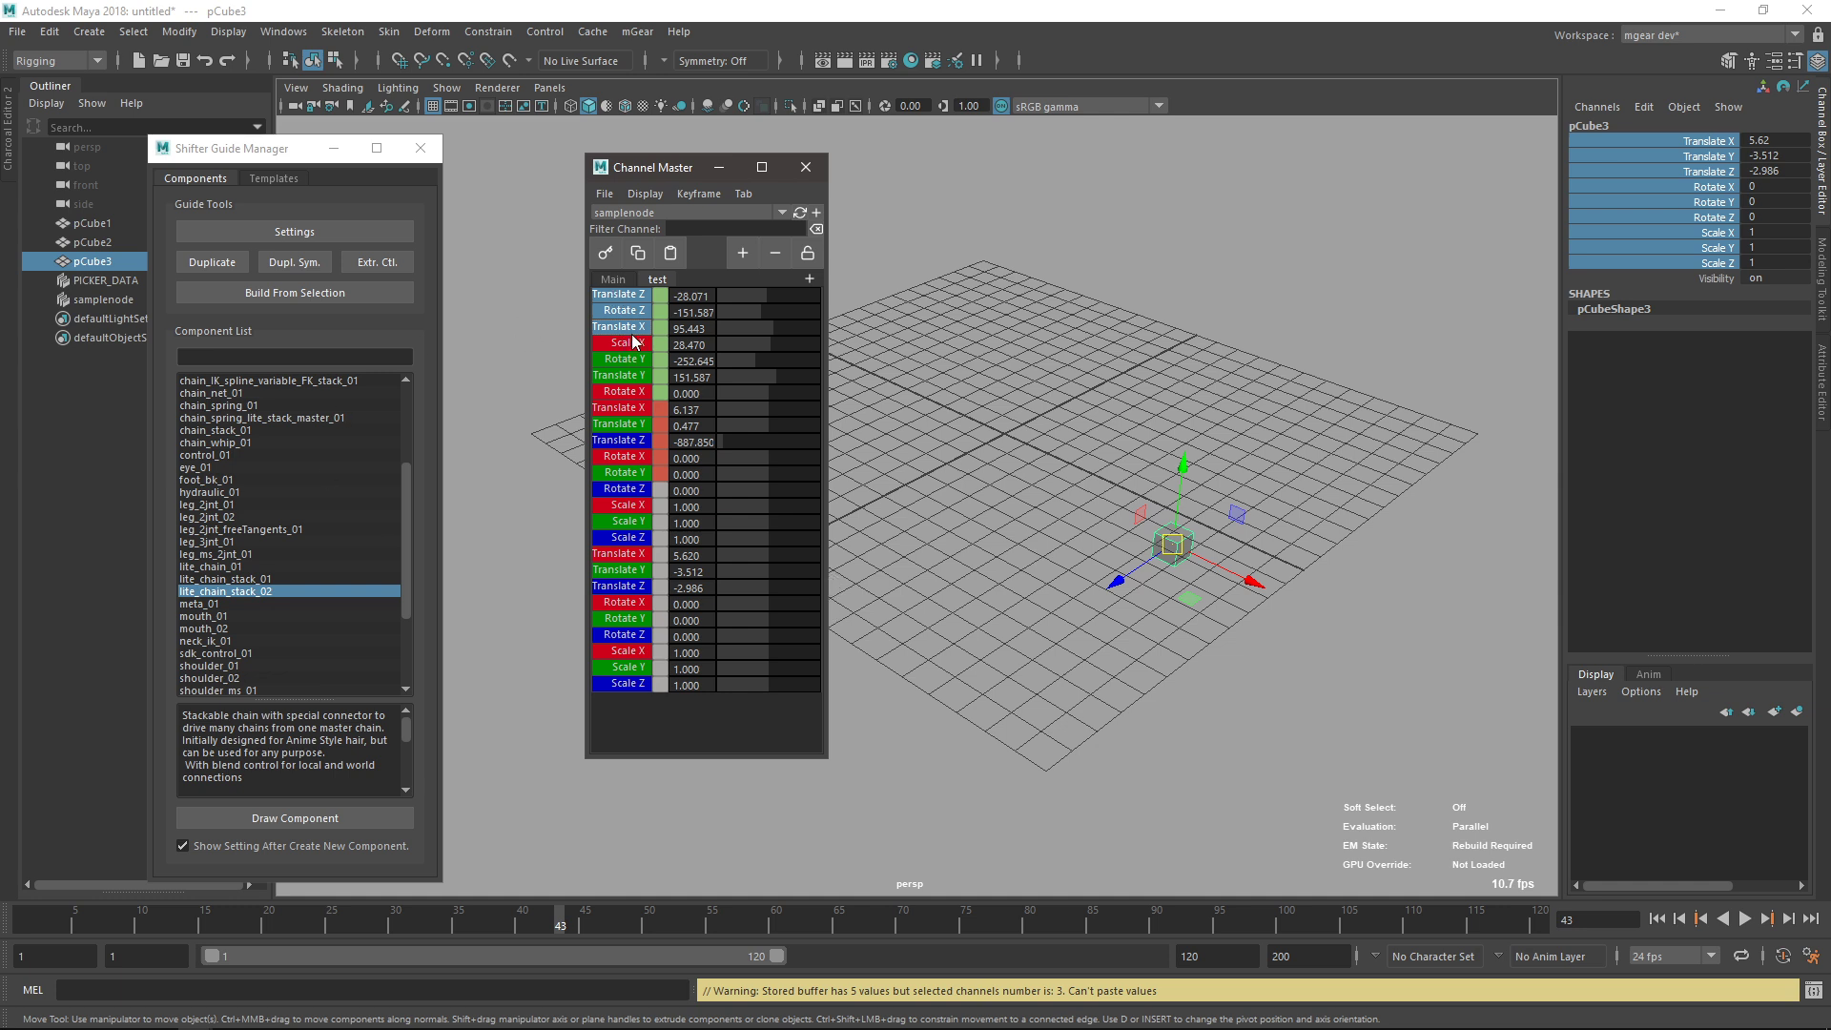
Copy Translate Z's value and paste it into Rotate Z, giving -28.071.
{"action": "left_click", "coordinate": [621, 297]}
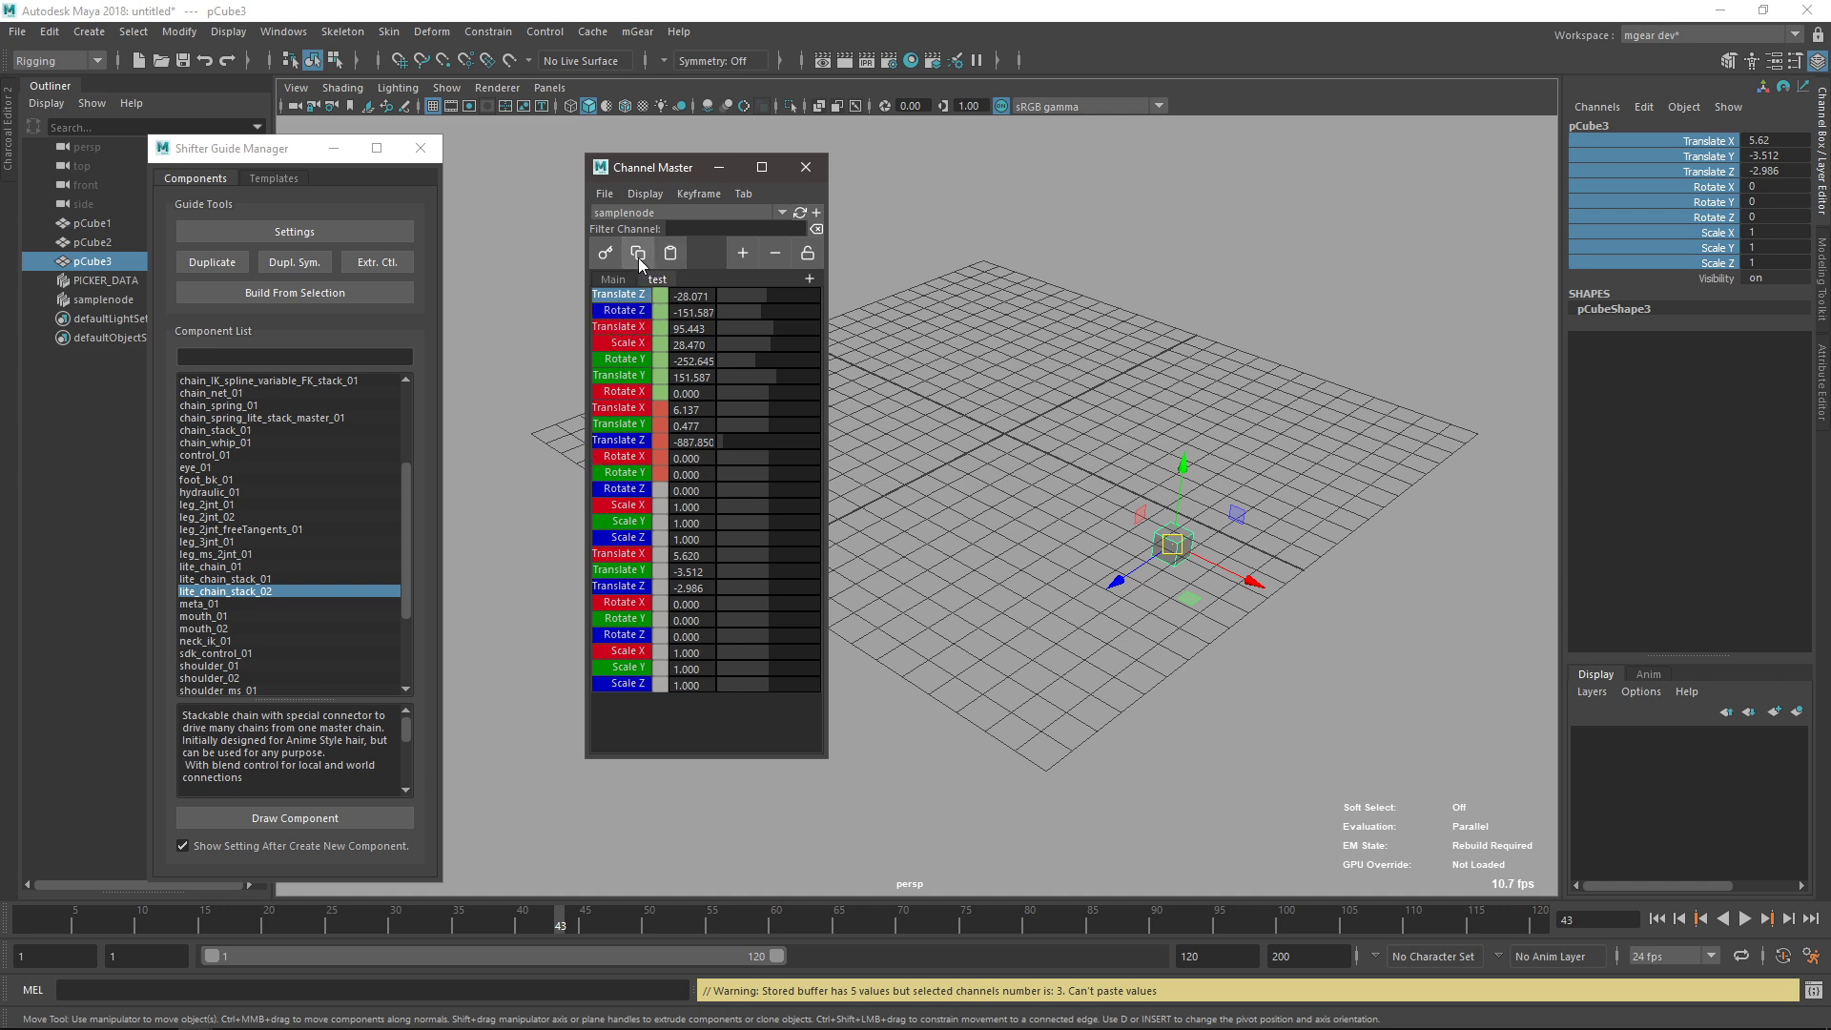
{"action": "left_click", "coordinate": [621, 311]}
{"action": "left_click", "coordinate": [670, 253]}
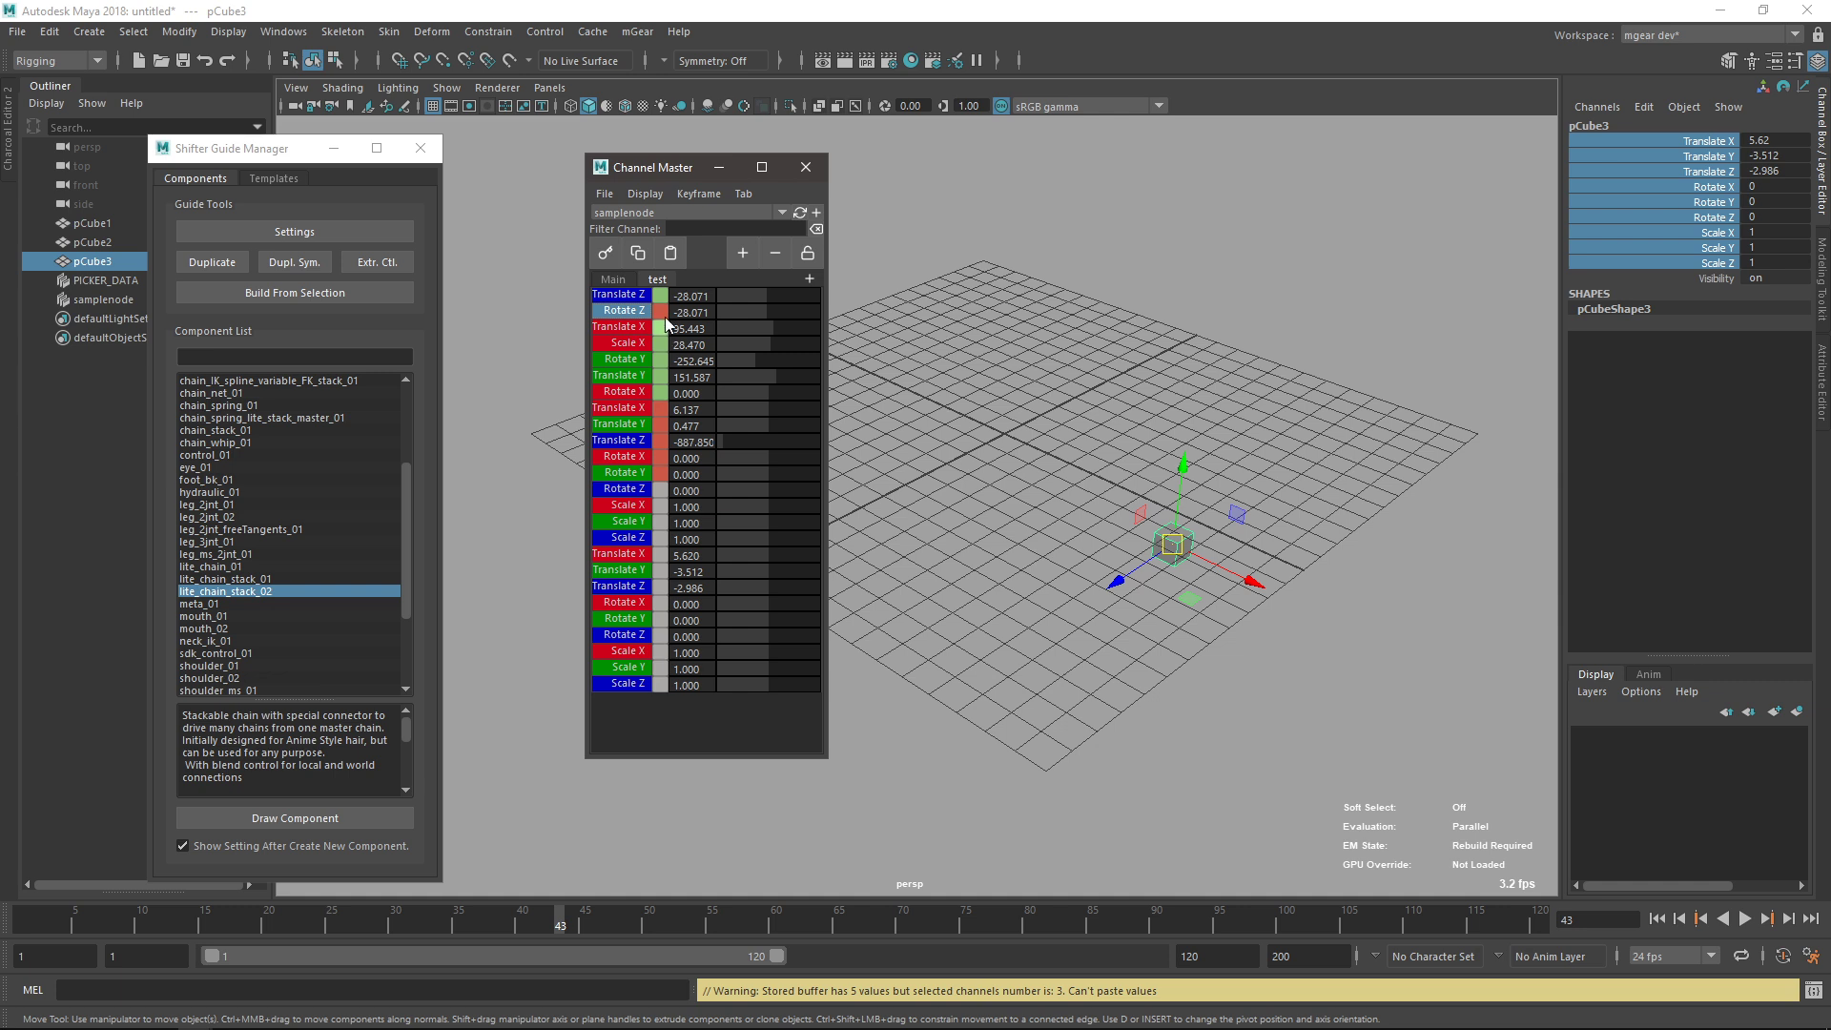